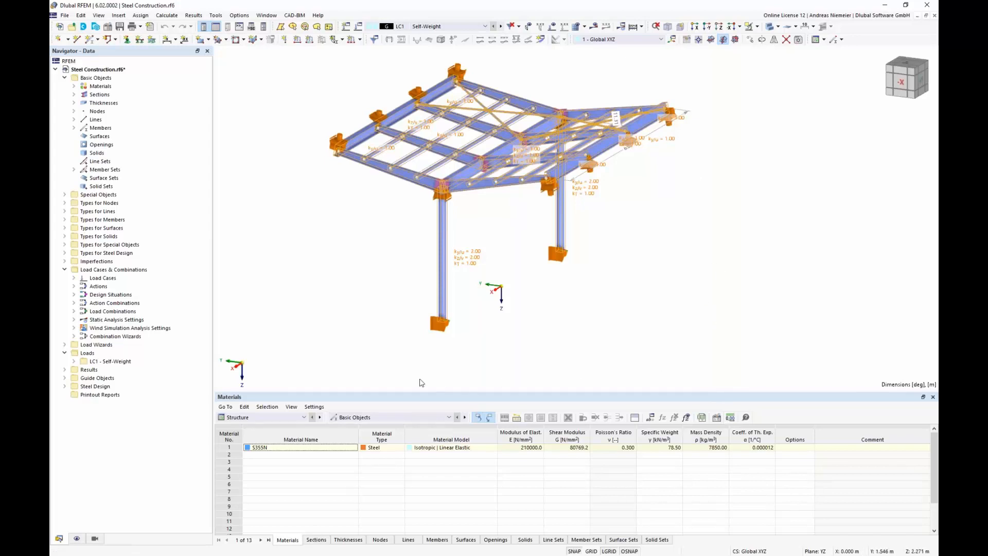
Step: Review the steel design effective lengths for Columns, Pinned Support and Longitudinal Members, and the Wings boundary condition
scroll(395, 355, "down", 2)
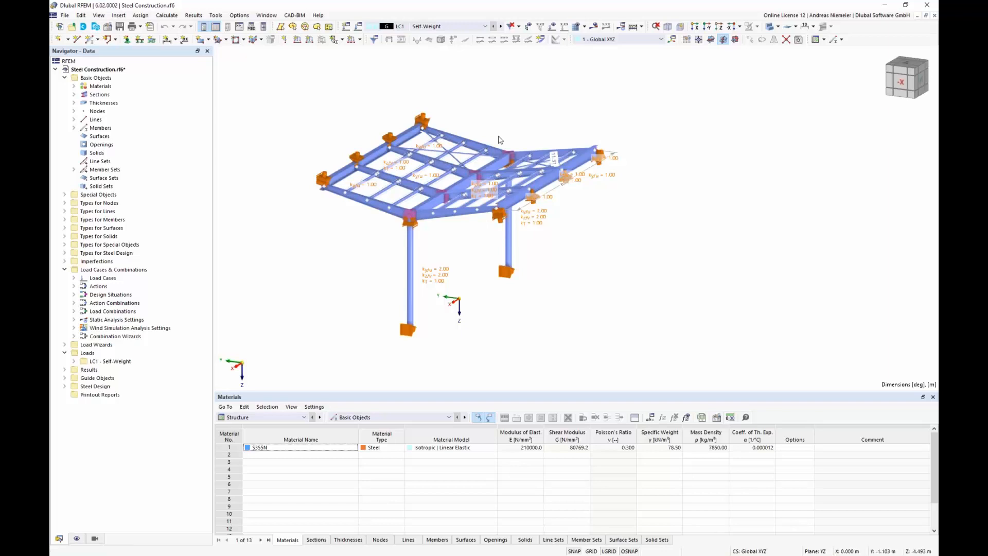
middle_click_drag(346, 352, 394, 309, "ctrl")
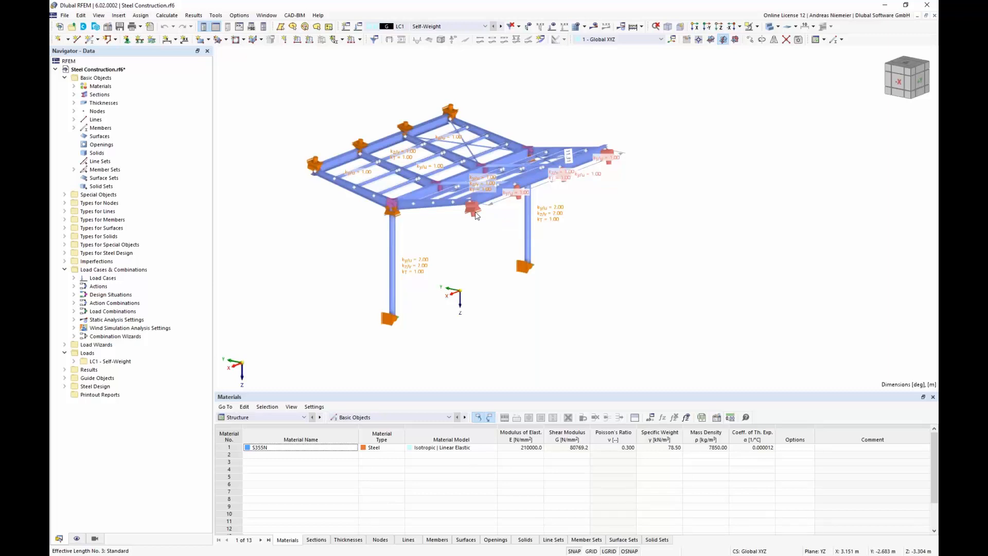
middle_click_drag(463, 249, 514, 274)
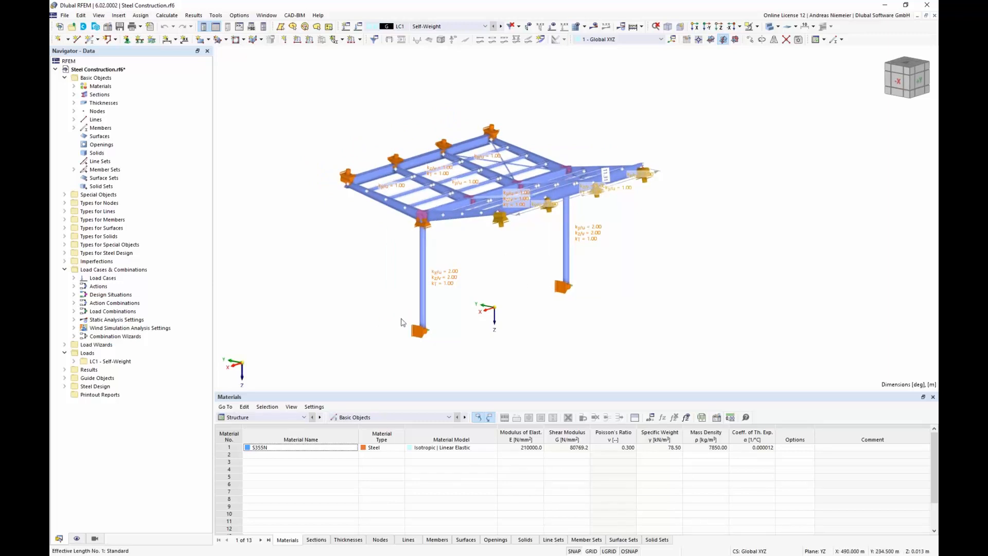
left_click(64, 253)
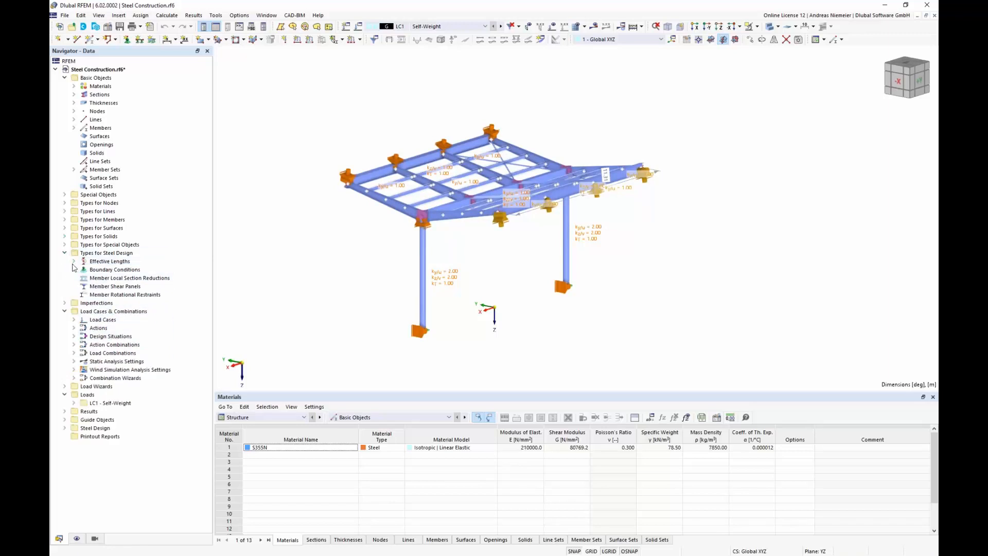
double_click(102, 262)
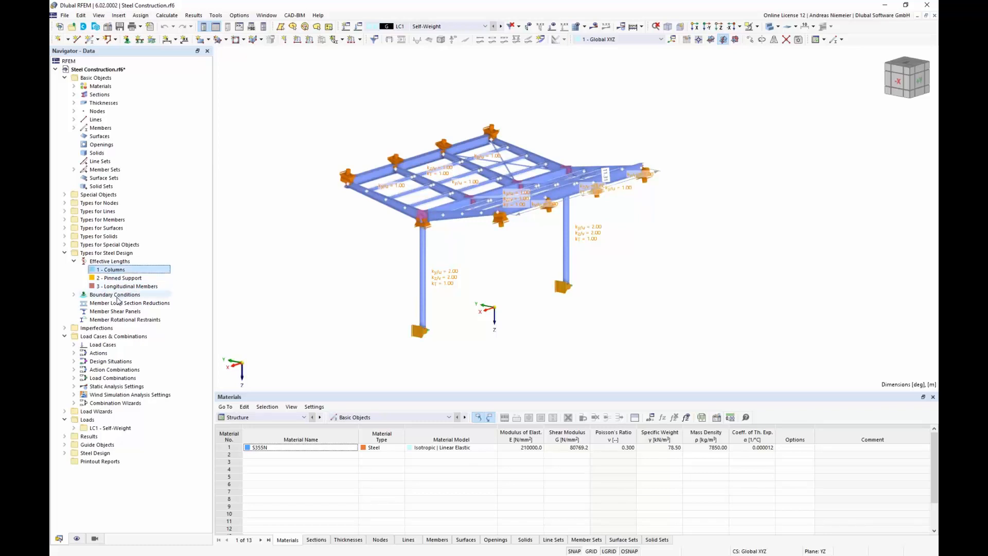
left_click(117, 277)
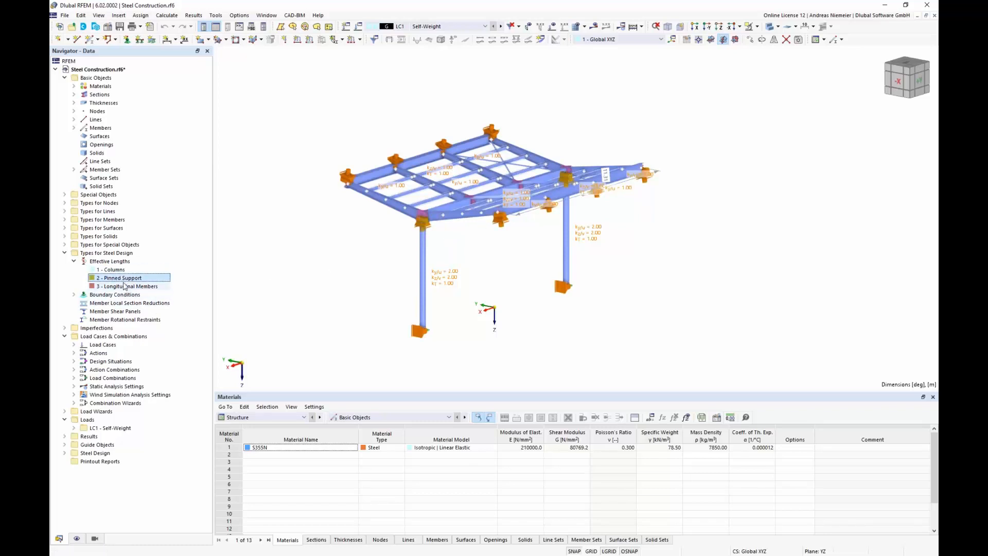
key("Down")
left_click(74, 295)
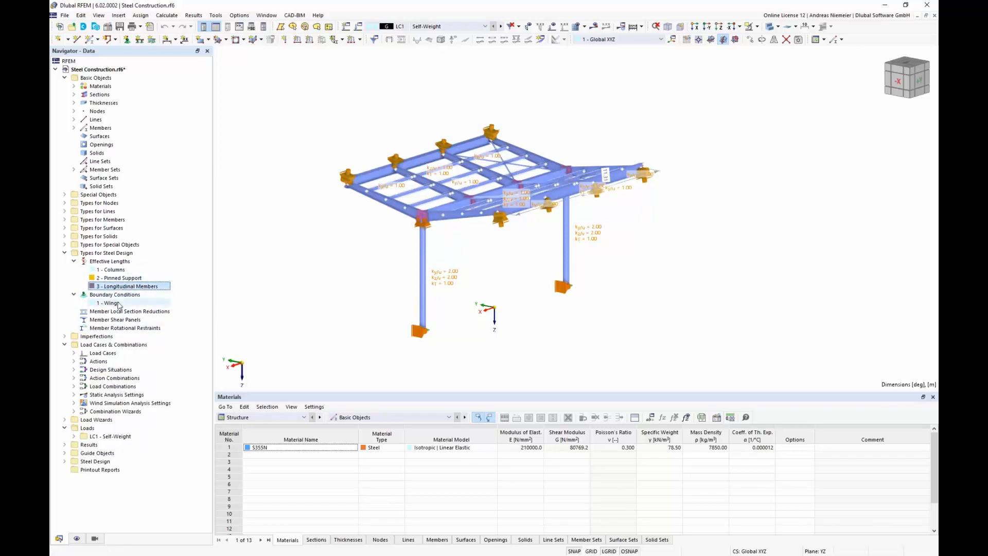
left_click(111, 303)
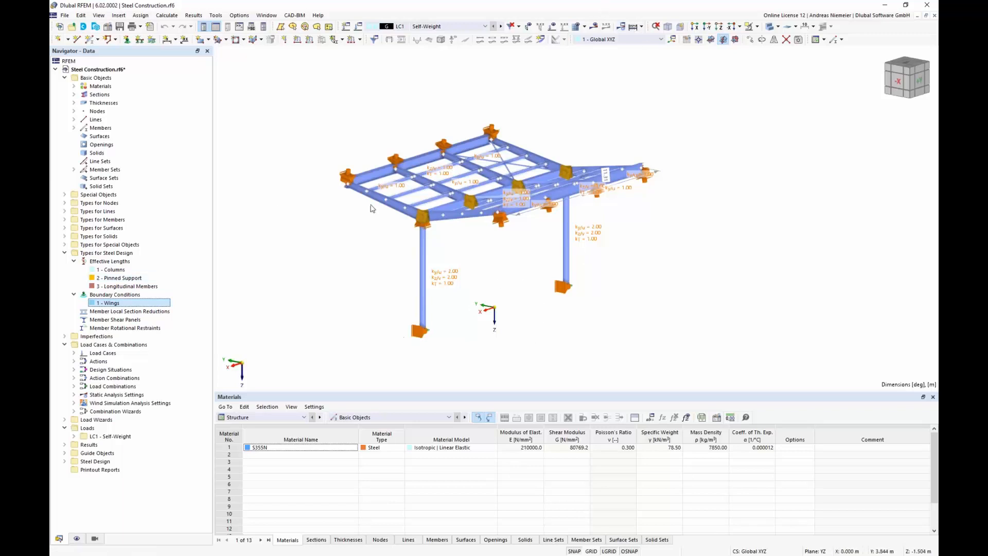
Step: Hide the types for steel design in the model display
left_click(96, 540)
left_click(77, 539)
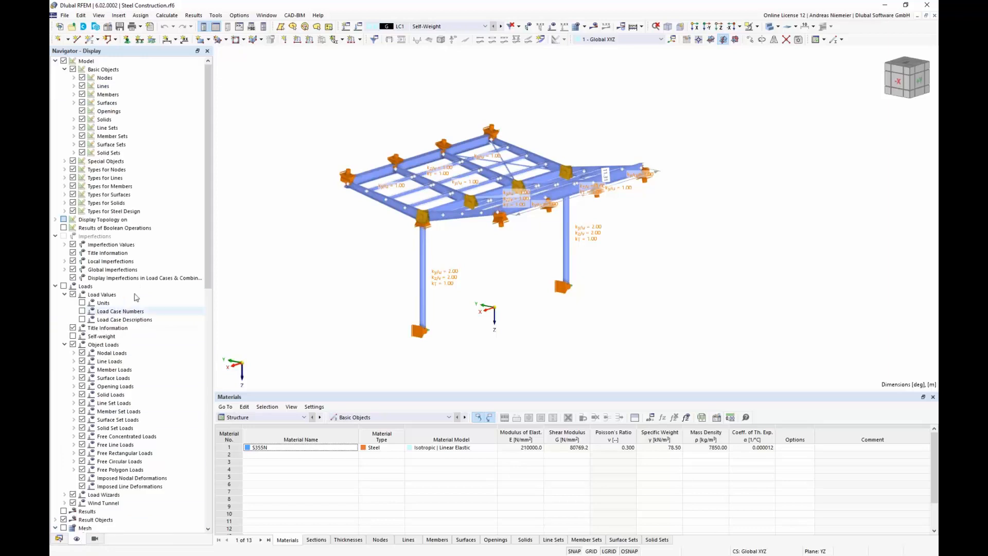
left_click(82, 211)
Step: Examine the steel canopy's columns, main beams, purlins and bracing from close up and as a whole
middle_click_drag(342, 273, 376, 364)
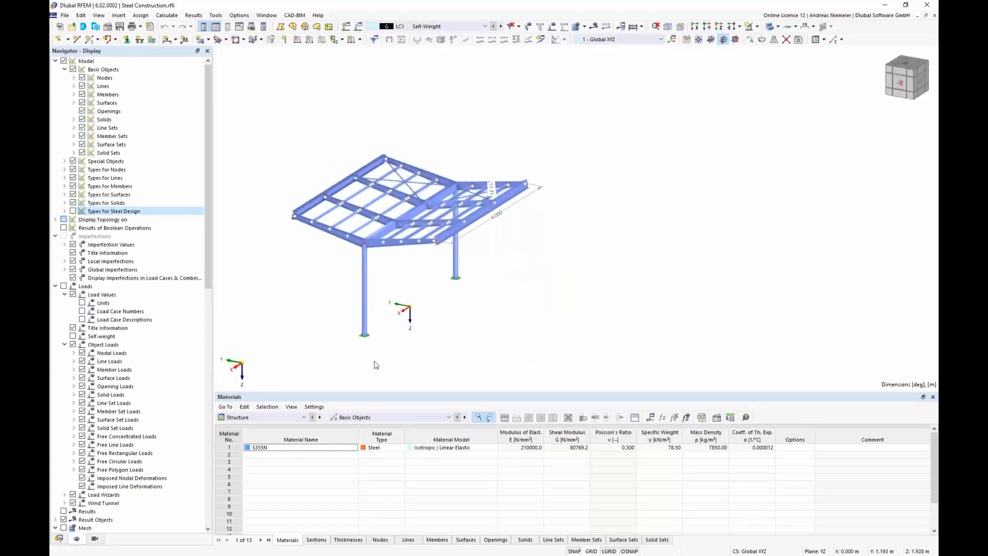
scroll(364, 260, "up", 5)
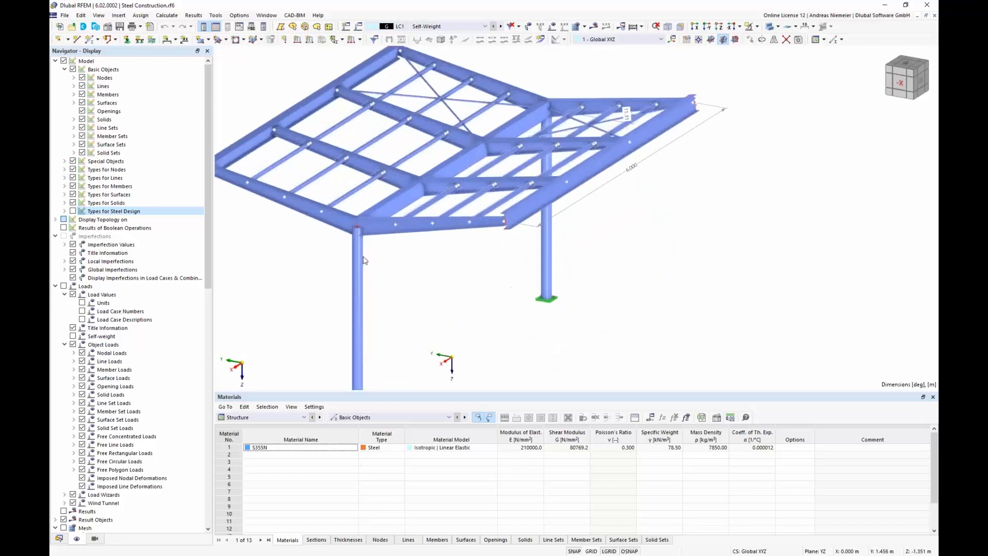
scroll(364, 259, "up", 2)
scroll(415, 195, "down", 5)
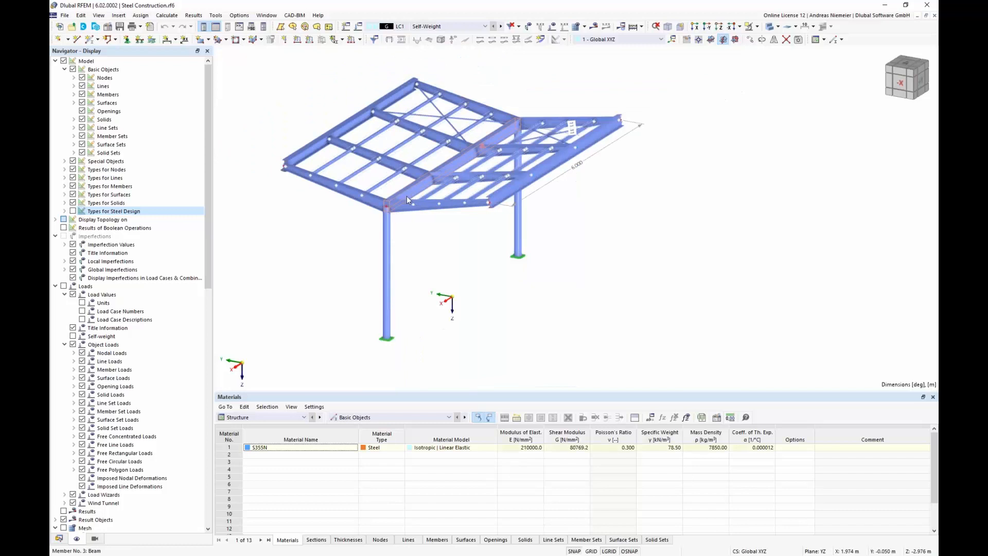
mouse_move(431, 196)
scroll(331, 181, "up", 2)
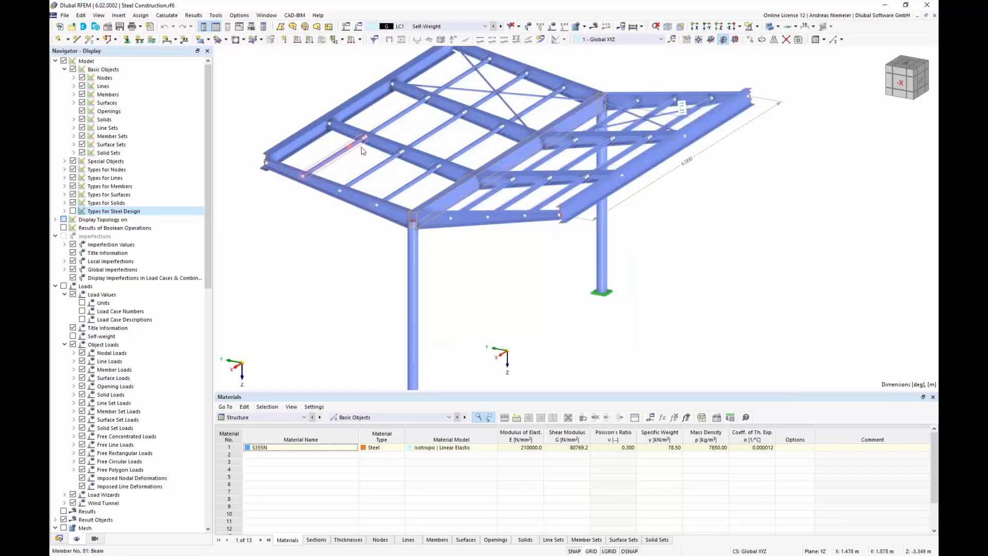
scroll(335, 287, "down", 4)
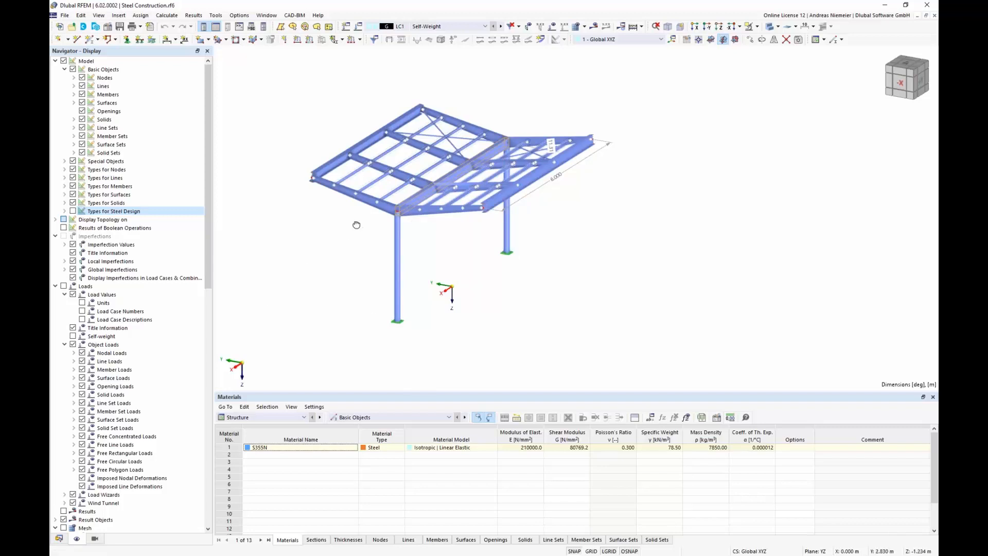
middle_click_drag(355, 222, 353, 220, "ctrl")
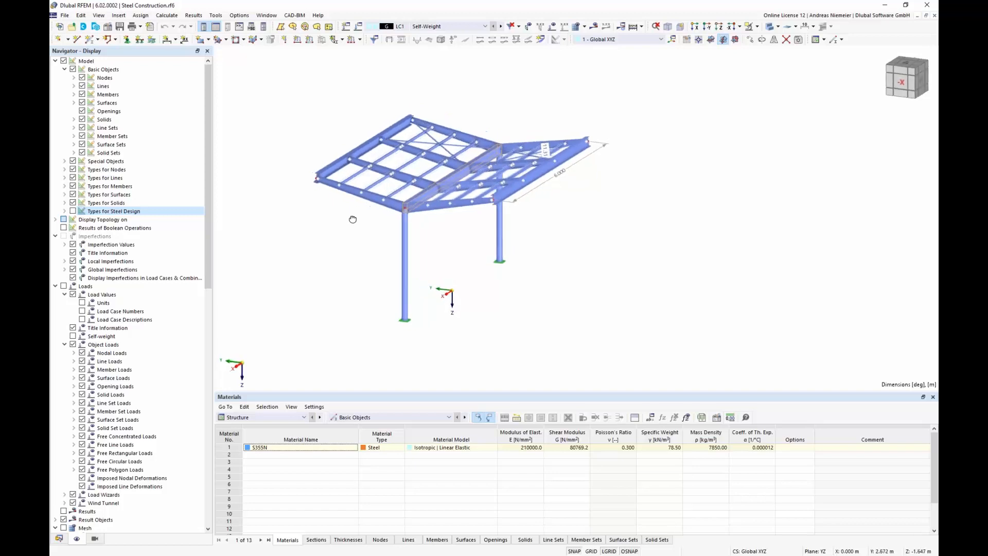
Step: Display the load cases and combinations table and inspect the Self-Weight load case
left_click(282, 420)
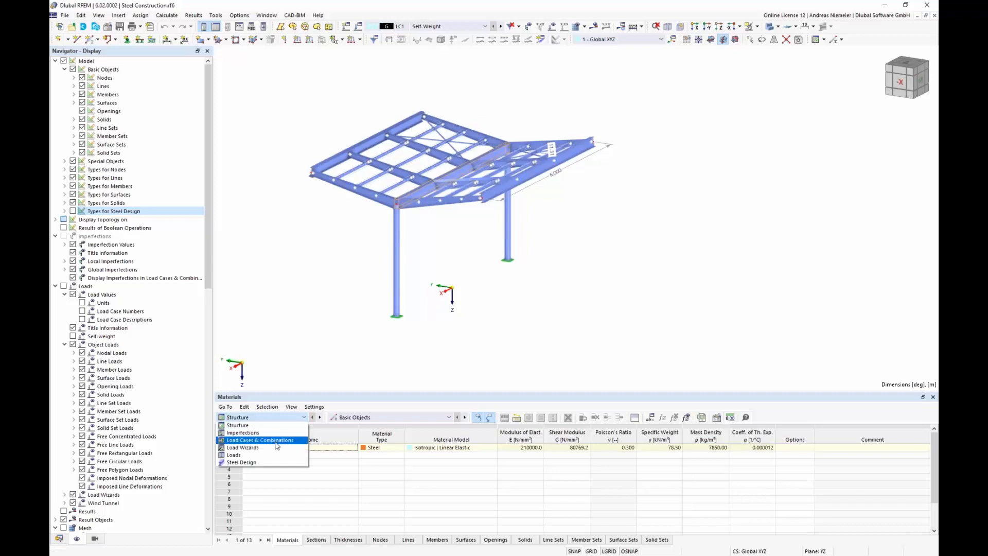
left_click(278, 441)
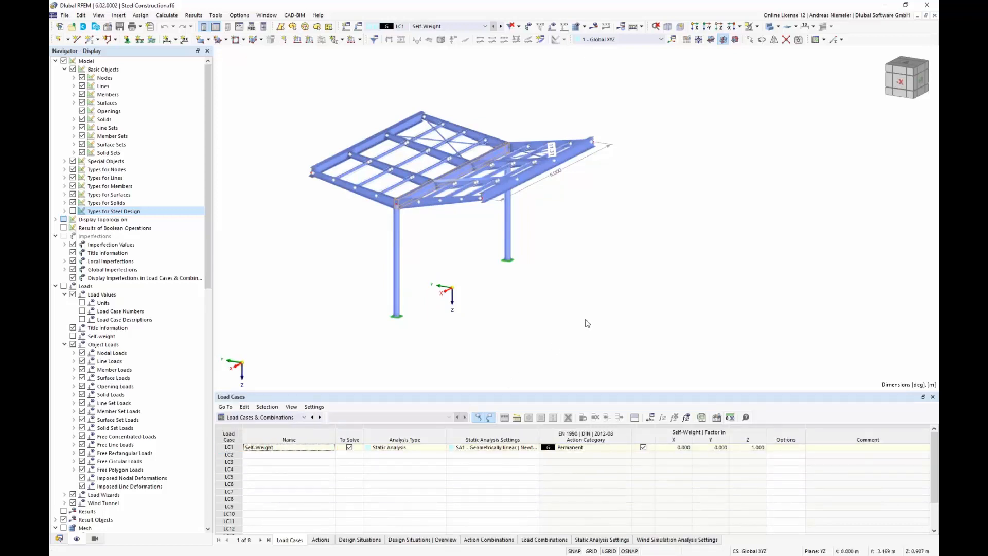
left_click(309, 449)
left_click(310, 453)
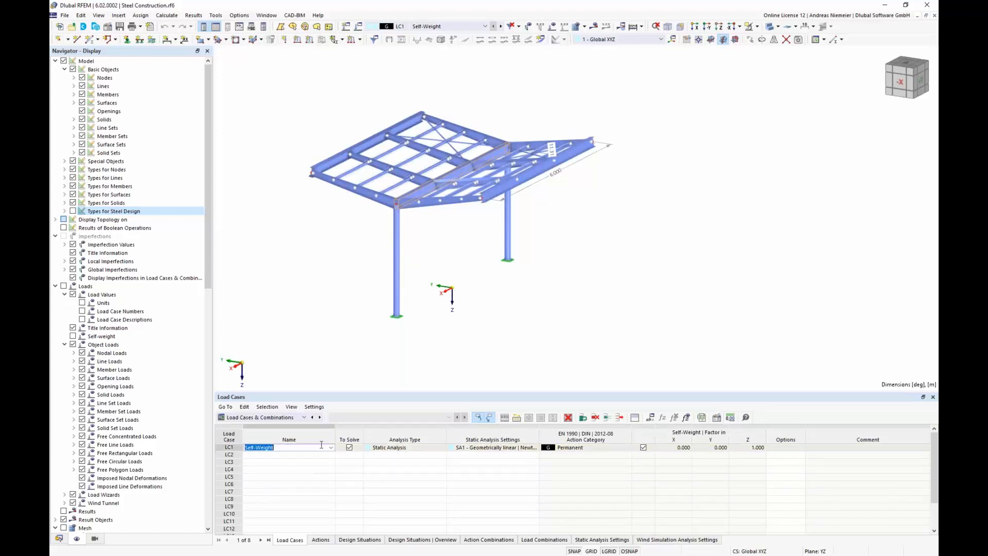
Step: Show the Self-Weight static analysis results and display the members' axial force N
left_click(633, 26)
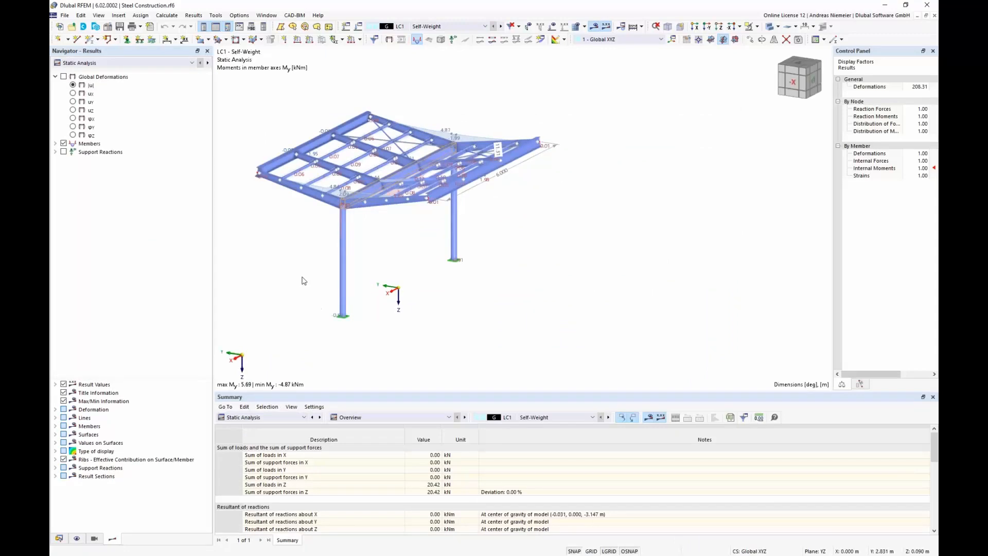
middle_click_drag(340, 270, 339, 269)
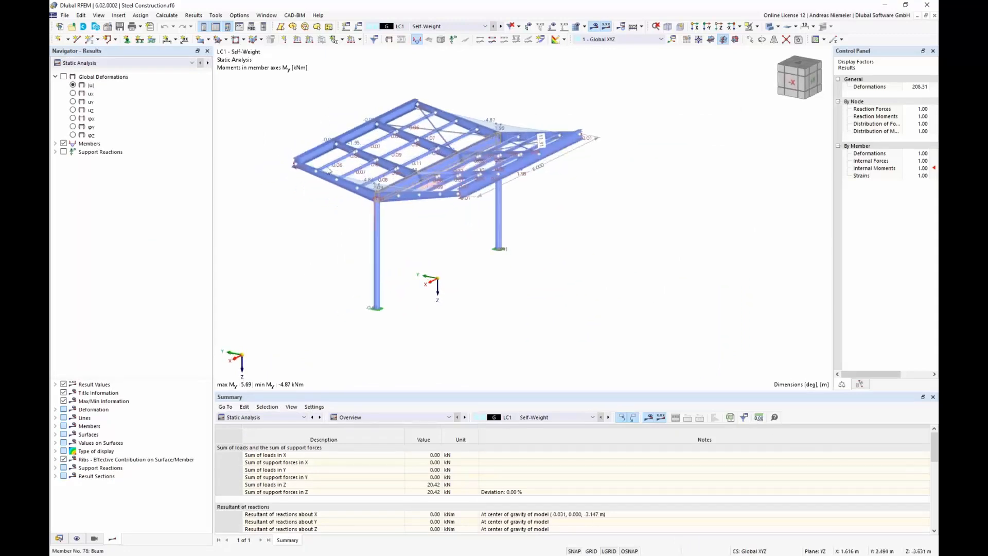
scroll(491, 147, "up", 1)
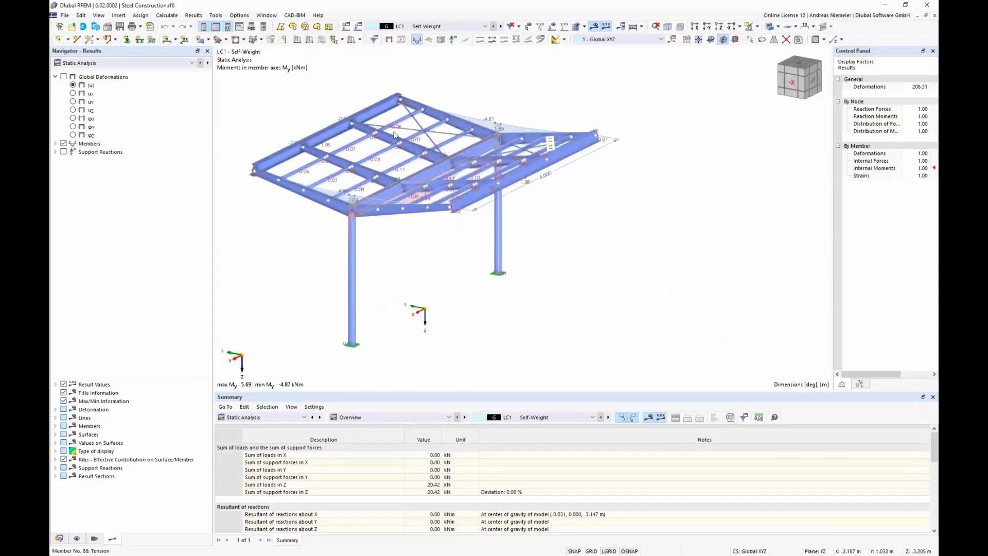
left_click(56, 143)
left_click(64, 177)
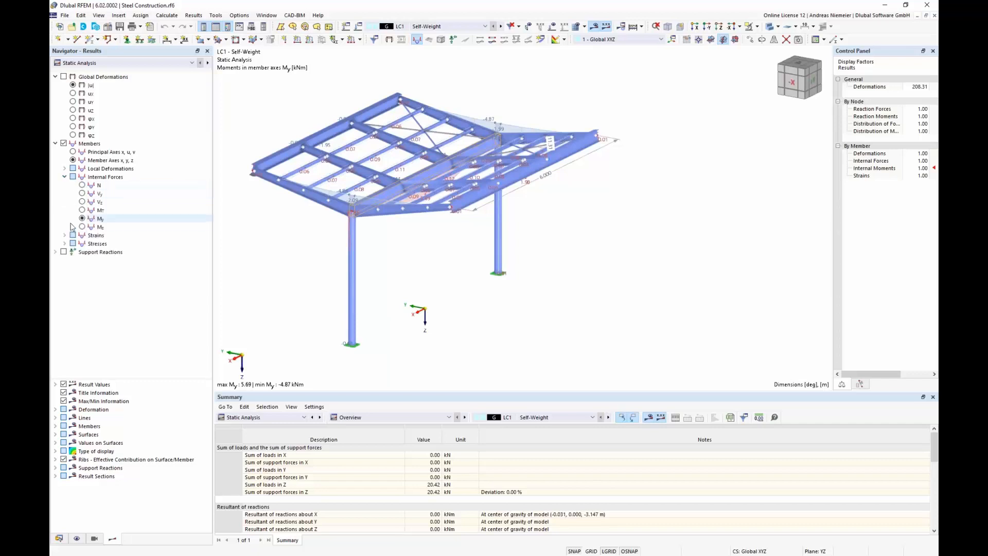
left_click(82, 185)
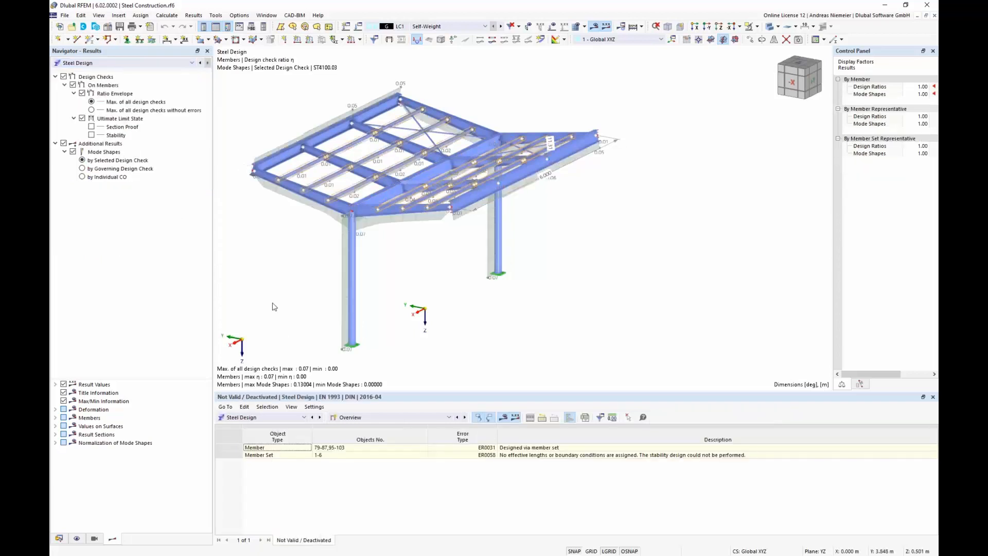
Step: Return to the load cases table and add a second load case, LC2, below Self-Weight
middle_click_drag(277, 304, 347, 297, "ctrl")
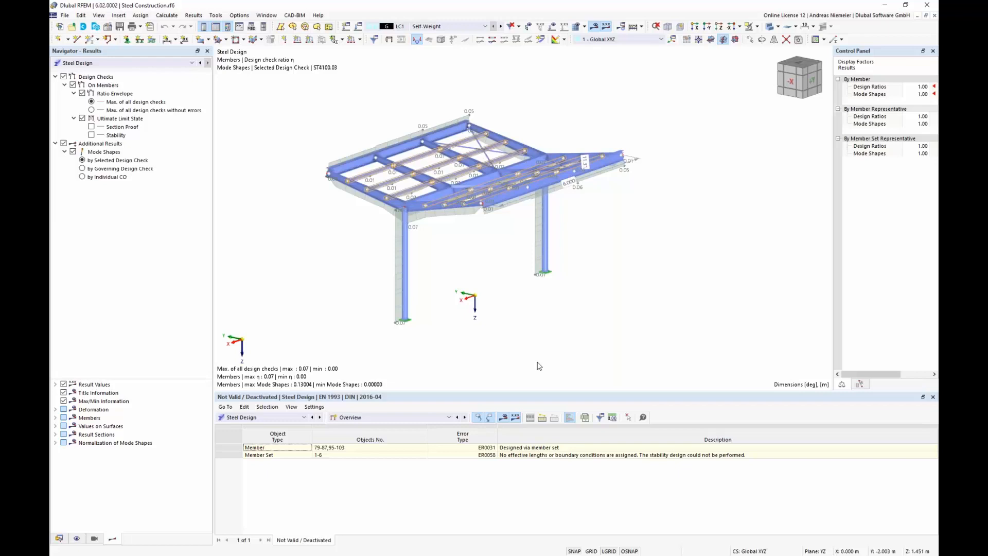
left_click(296, 418)
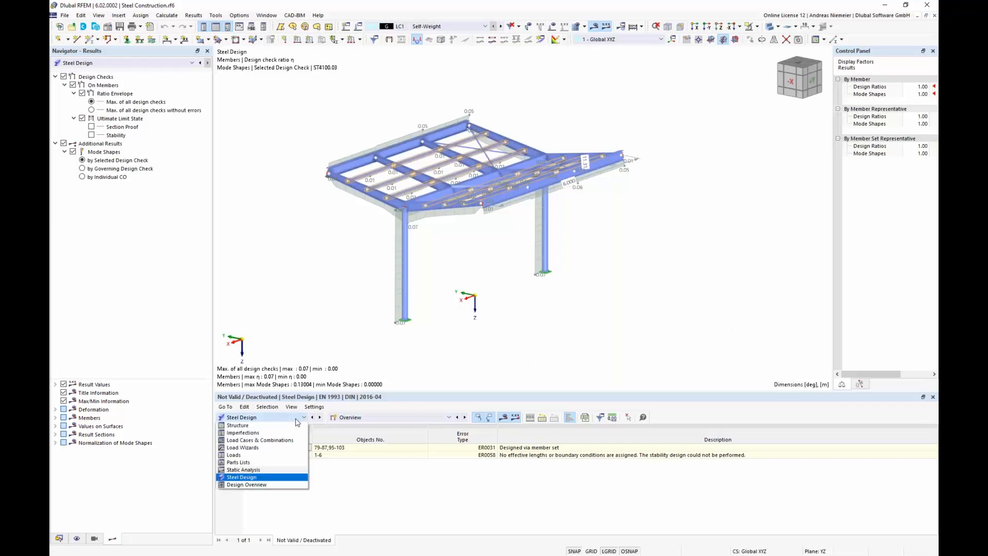
left_click(296, 440)
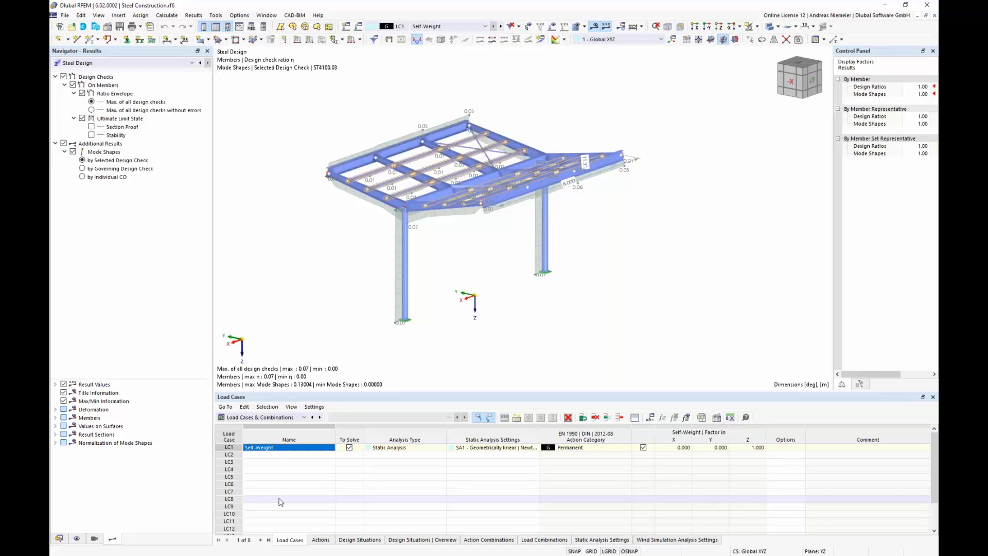
left_click(288, 454)
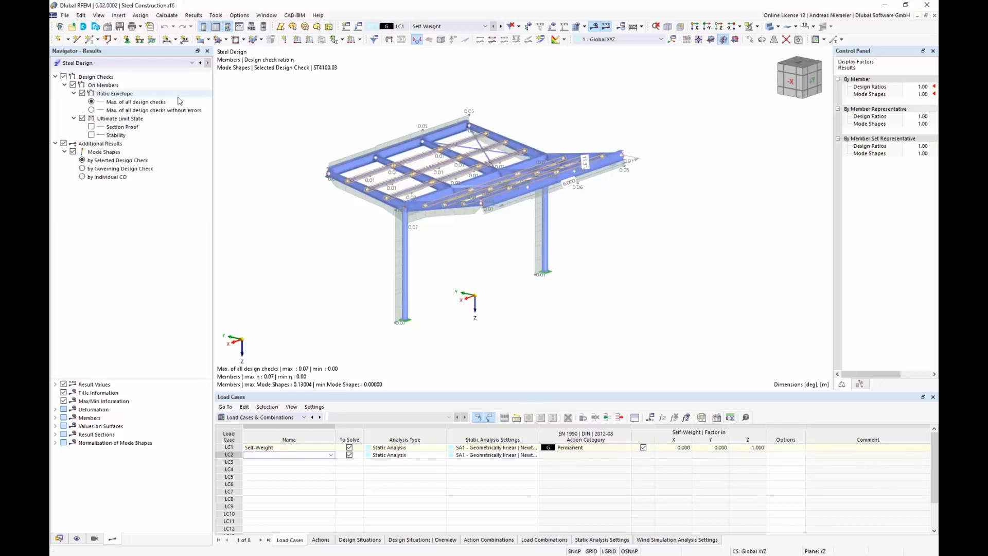
Step: Check the activated add-ons, including Wind Simulation, in the model's base data and close it without changes
left_click(59, 538)
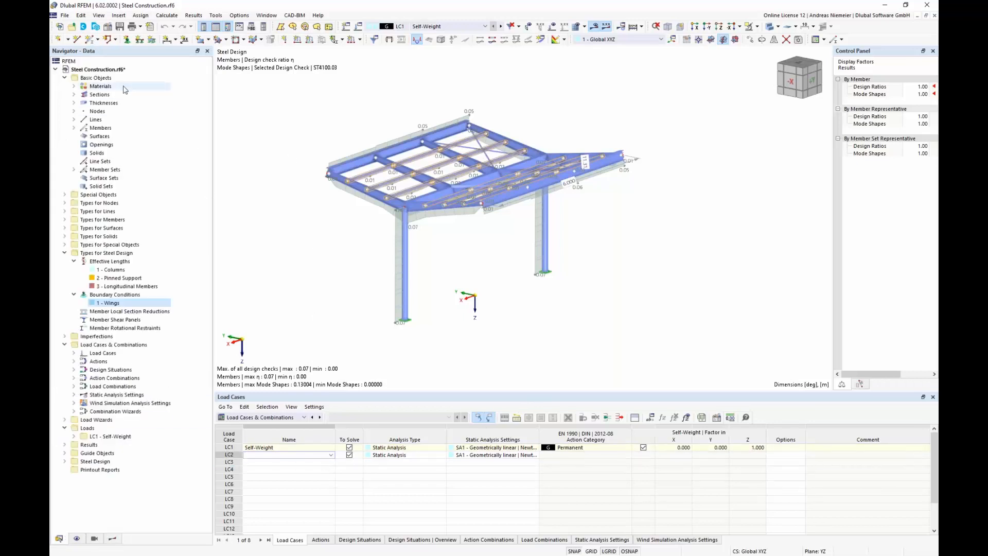
right_click(118, 70)
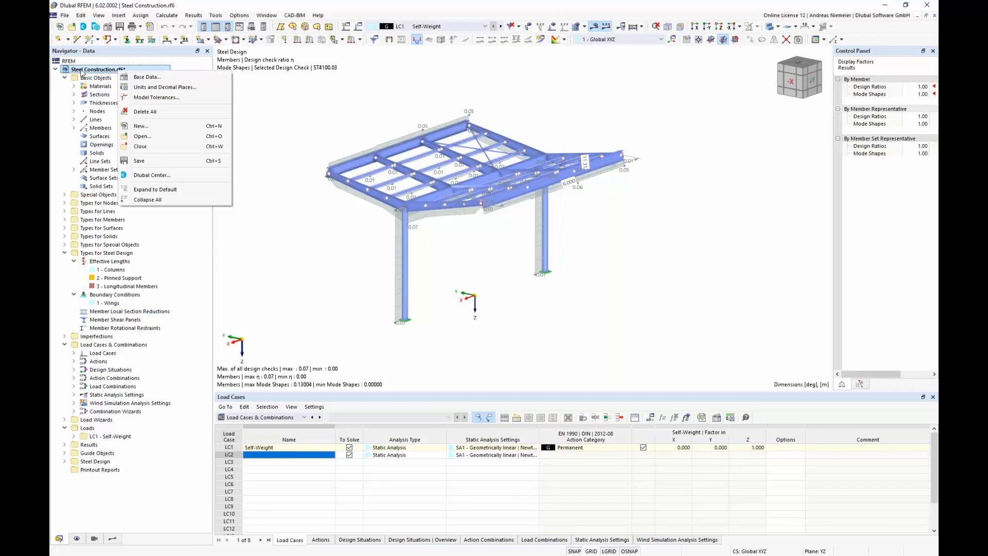
left_click(130, 77)
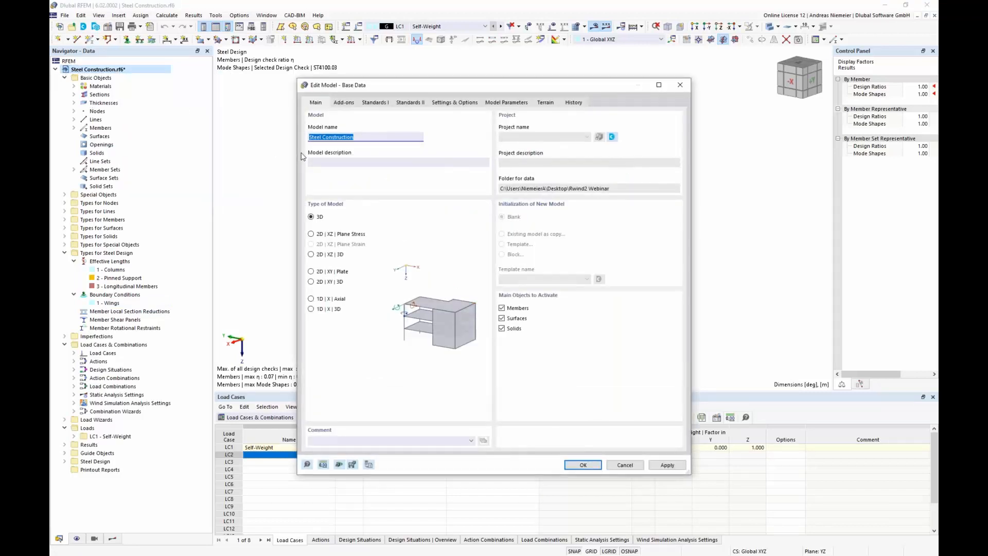
left_click(344, 105)
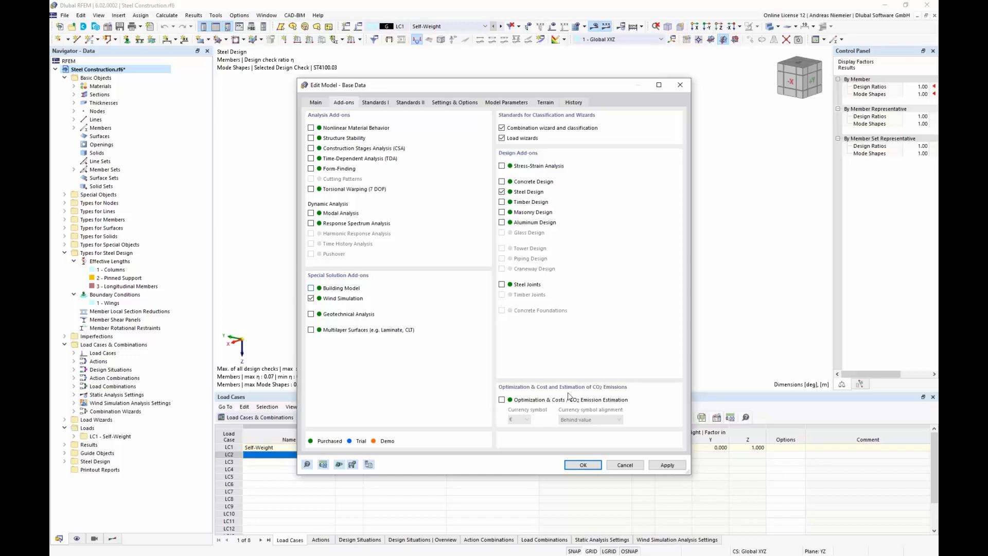
left_click(624, 464)
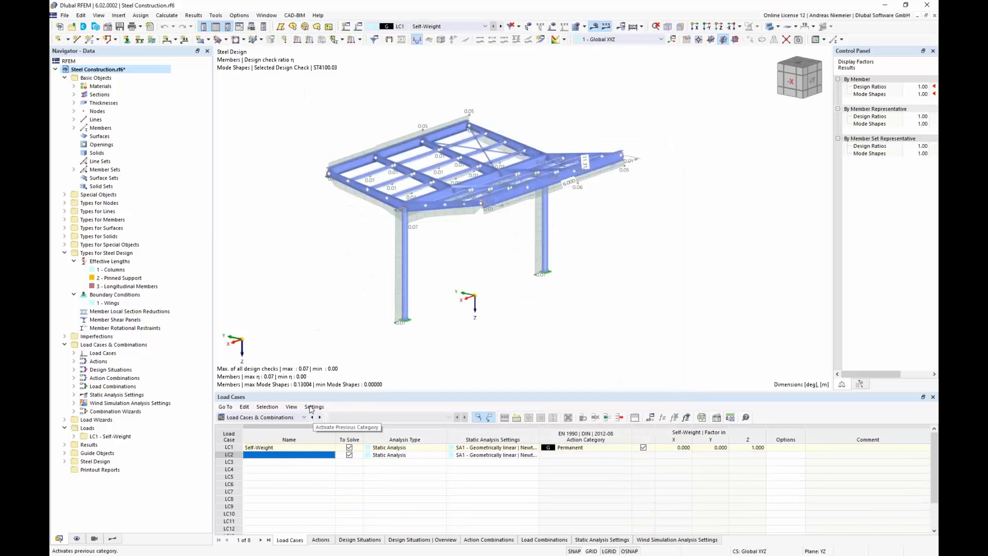
Step: Open load case LC2 for editing and name it "Wind in Y", keeping the model's axes in view
left_click(229, 455)
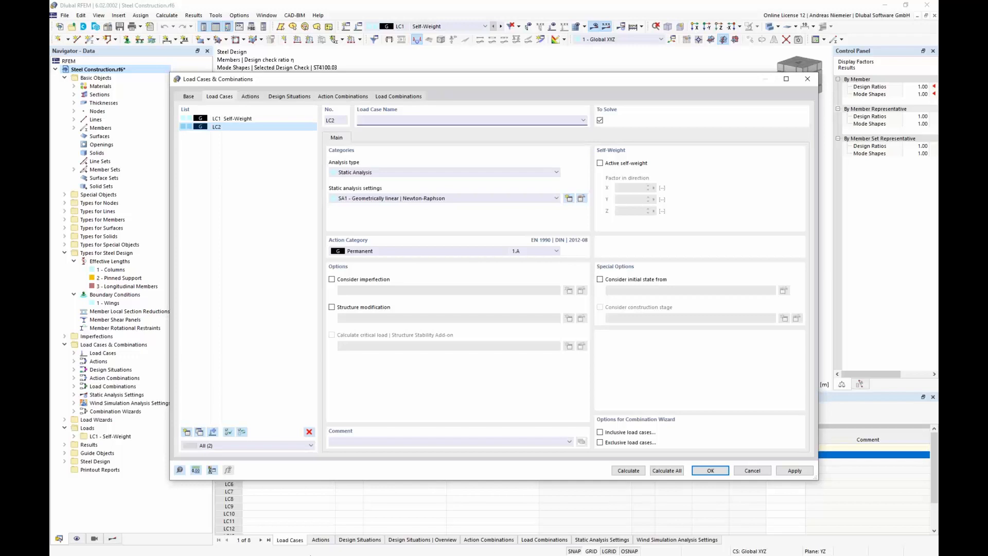
type("Wind in")
left_click_drag(403, 83, 406, 364)
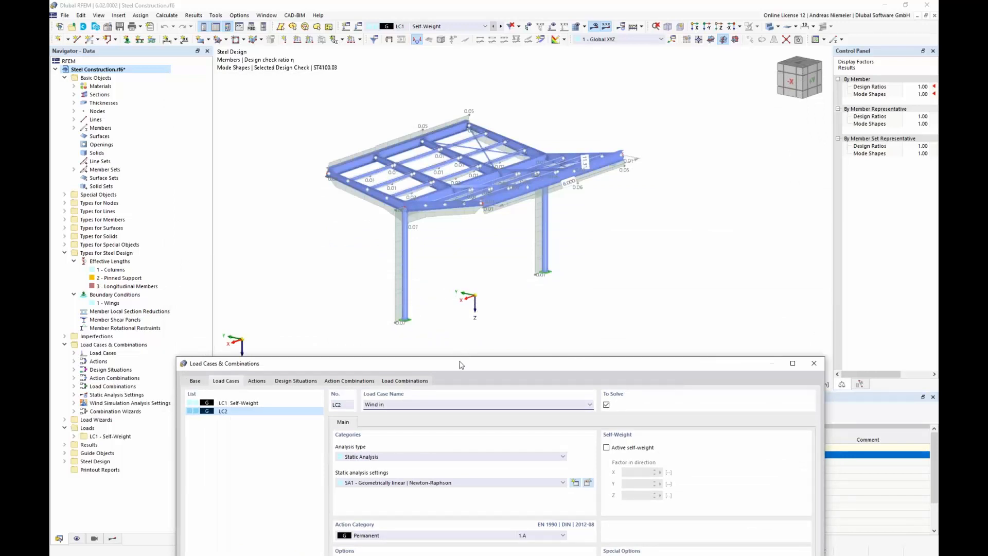
left_click_drag(461, 365, 475, 183)
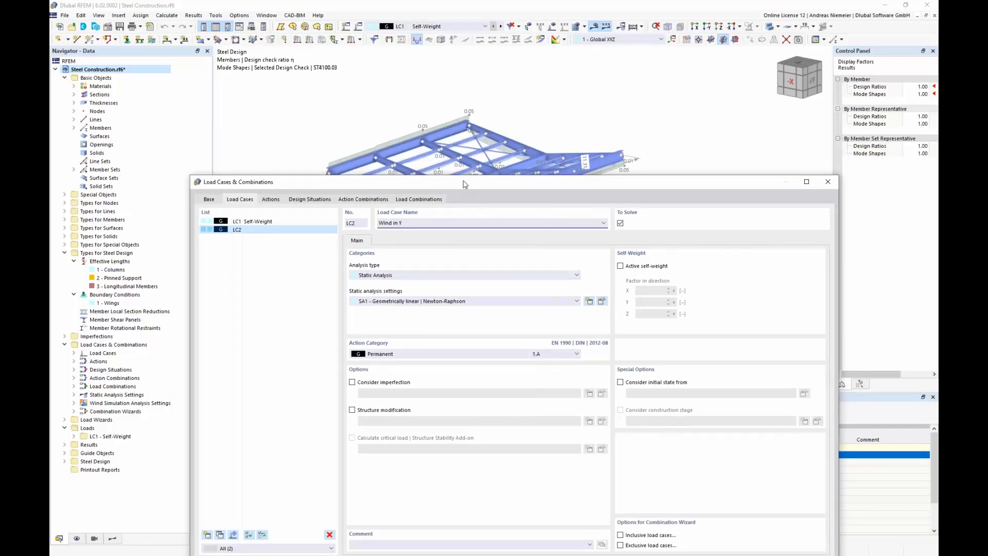
Step: Set LC2's analysis type to Wind Simulation and its action category to Wind, using static analysis settings SA1 - Geometrically linear | Newton-Raphson
left_click_drag(464, 183, 458, 102)
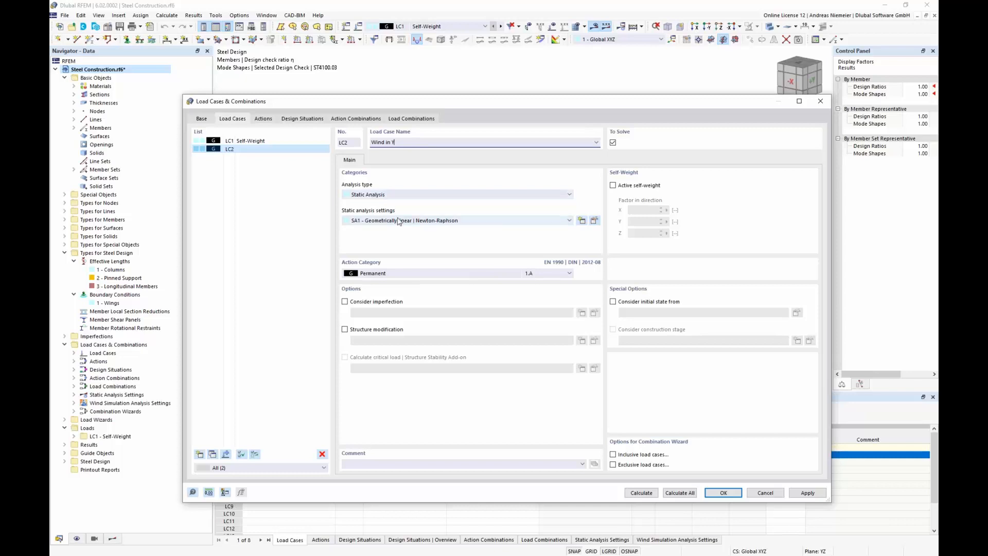
left_click(431, 195)
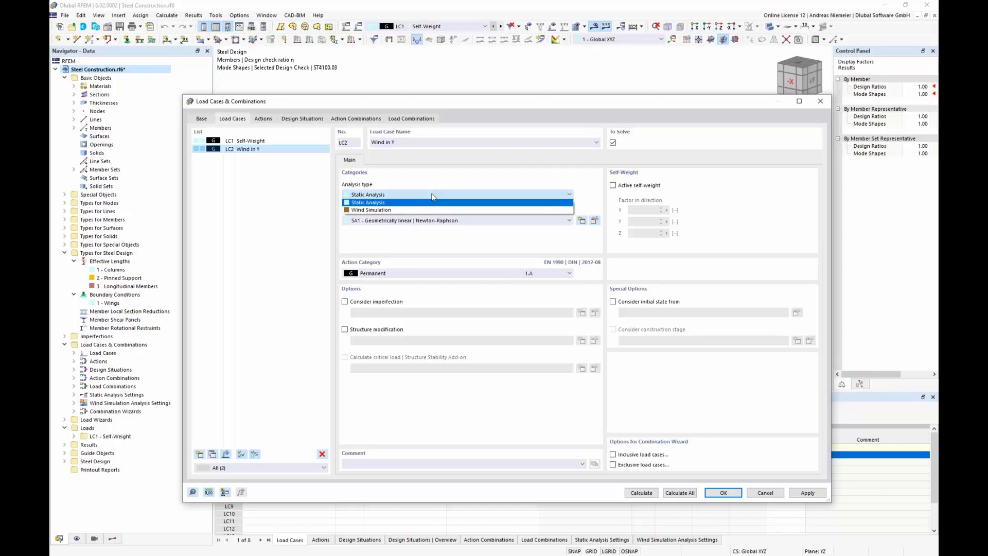
left_click(369, 211)
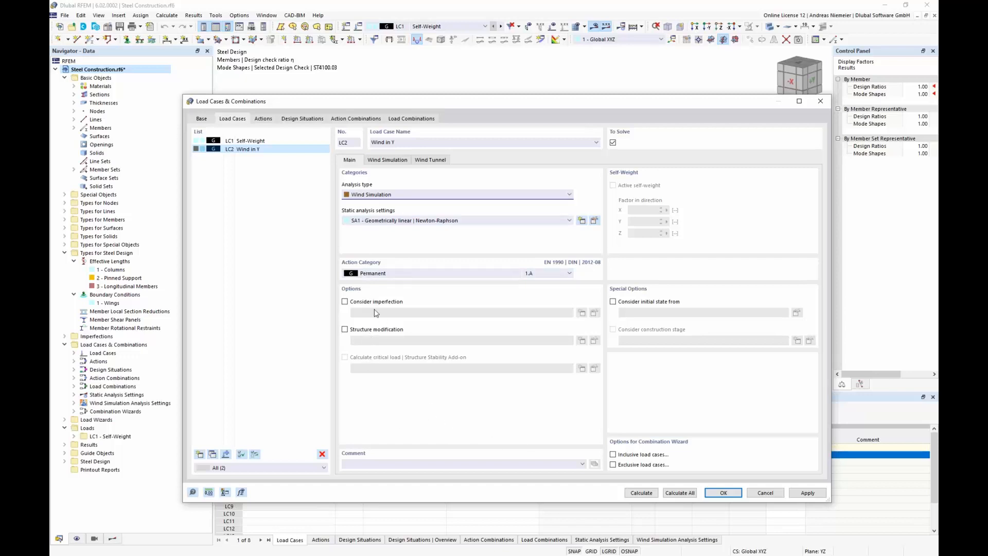
left_click(387, 273)
key("Escape")
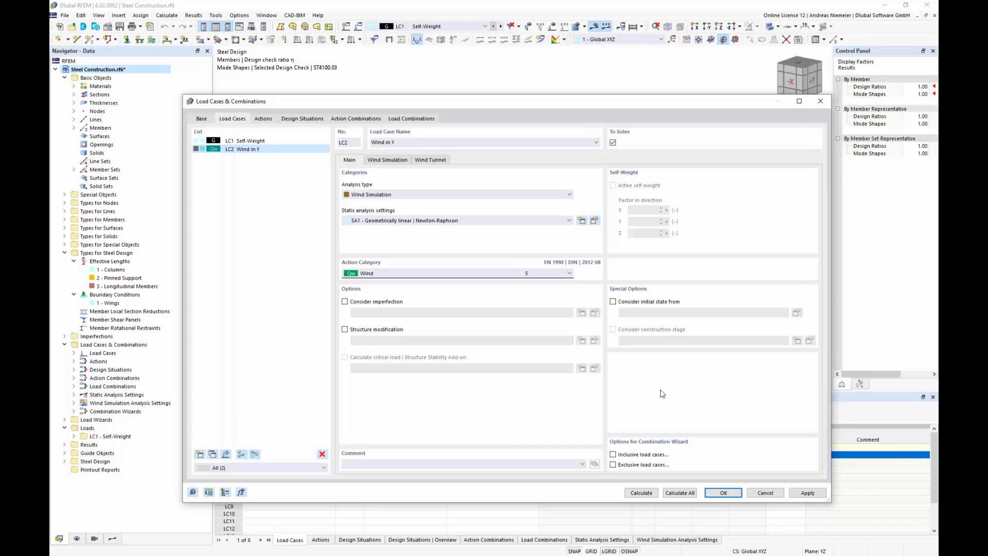
left_click(452, 222)
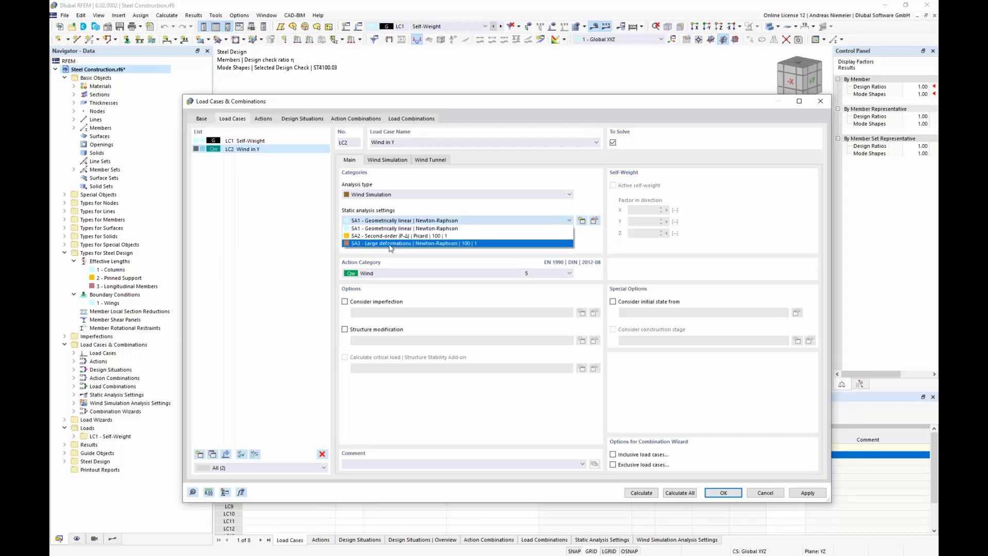
left_click(433, 261)
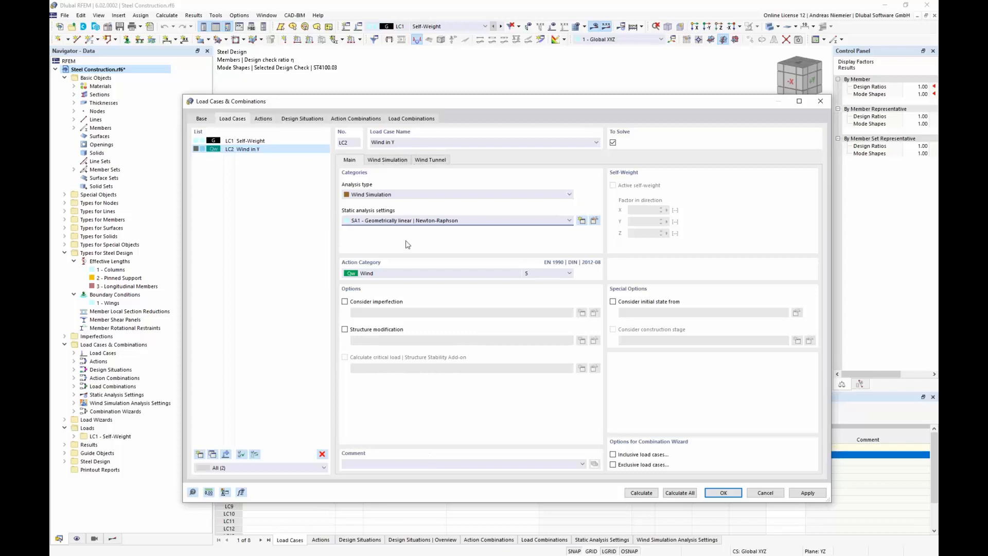
Step: Open the wind simulation analysis settings WA1, use the Steady Flow simulation type and name the settings "Steady Flow"
left_click(385, 160)
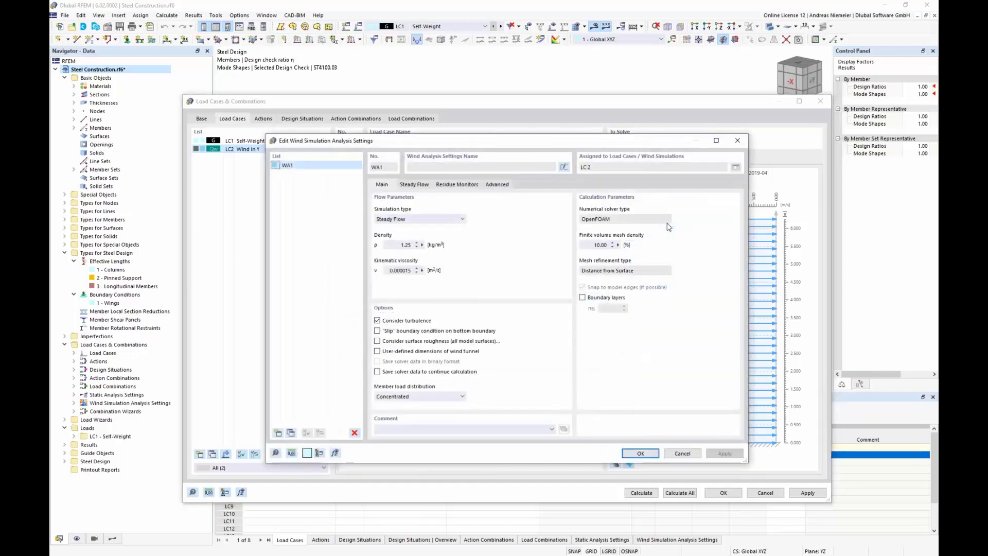
left_click(420, 221)
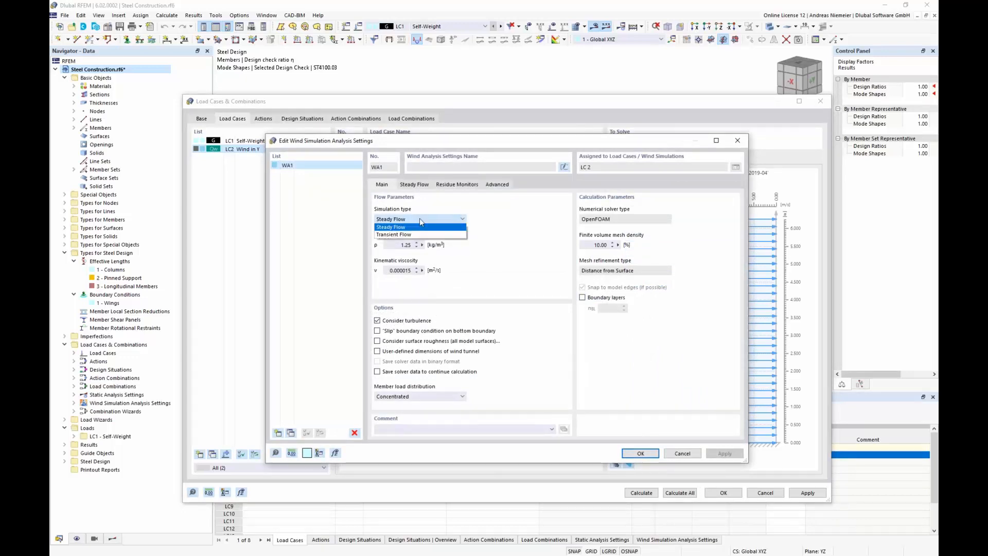
left_click(419, 218)
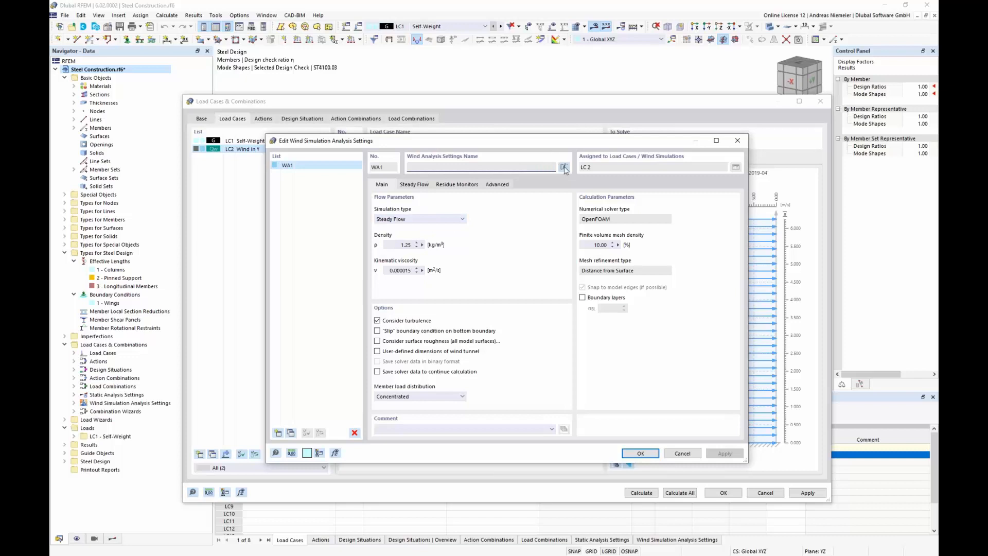
left_click(564, 167)
type("Steady Flow")
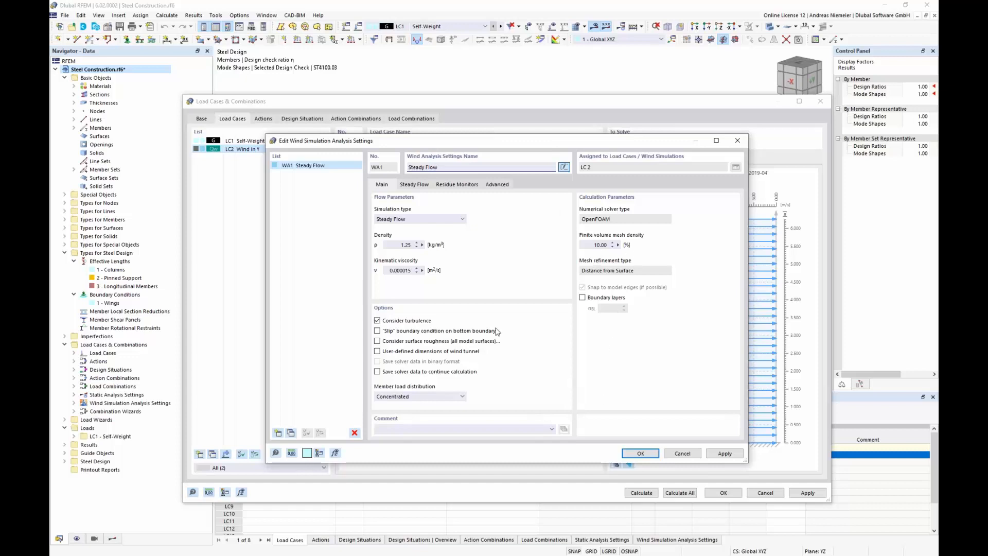
Step: Review the steady flow, residual pressure and relaxation factor parameters, and accept the wind simulation analysis settings
left_click(416, 185)
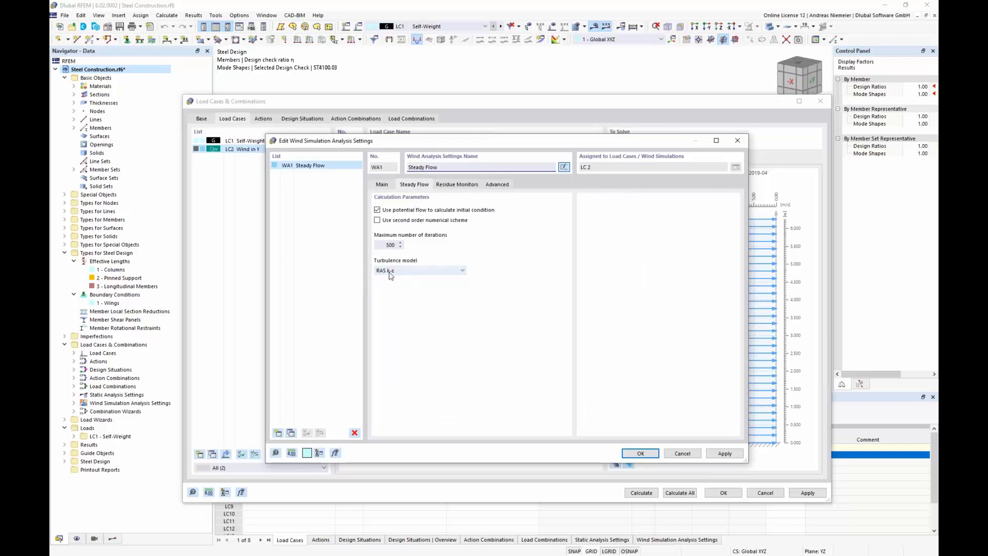
left_click(469, 184)
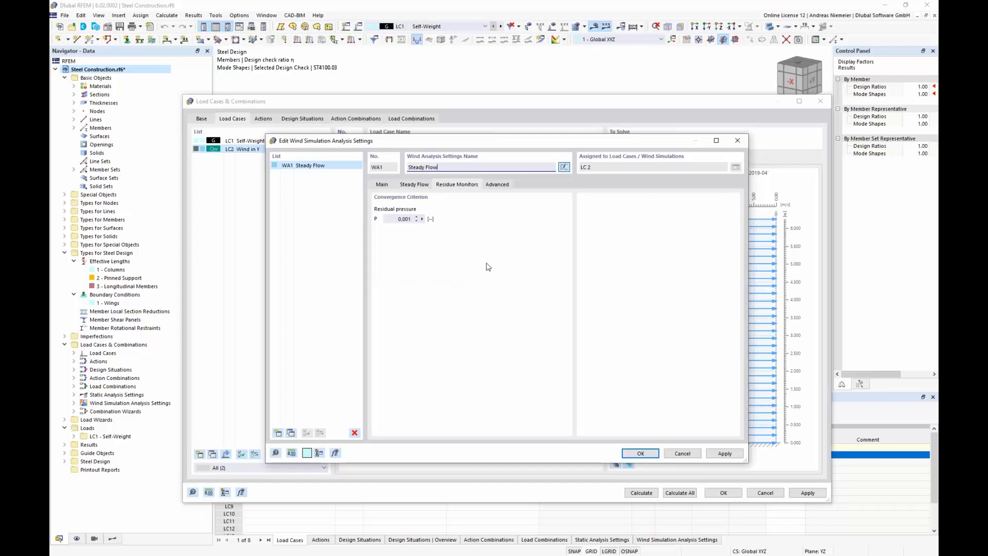
left_click(497, 184)
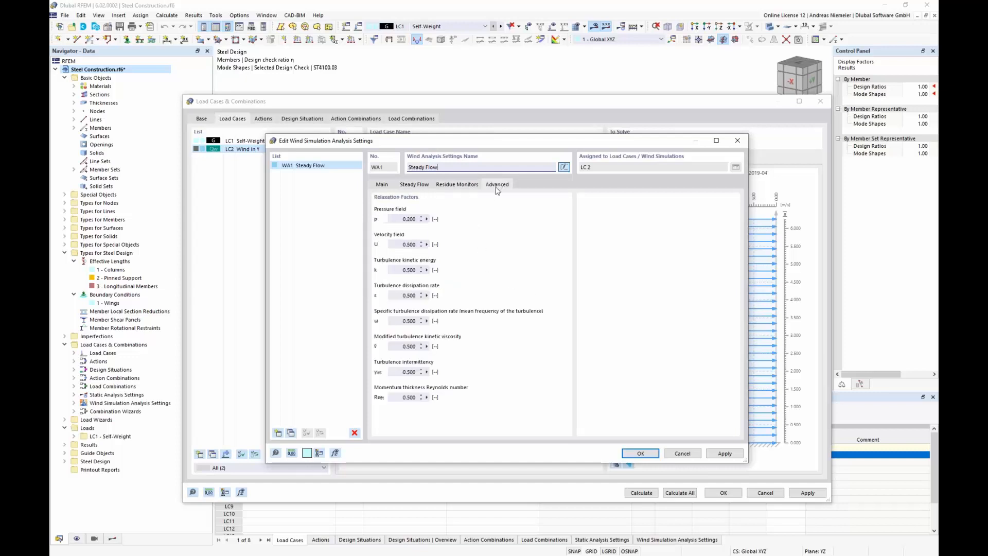
left_click(382, 187)
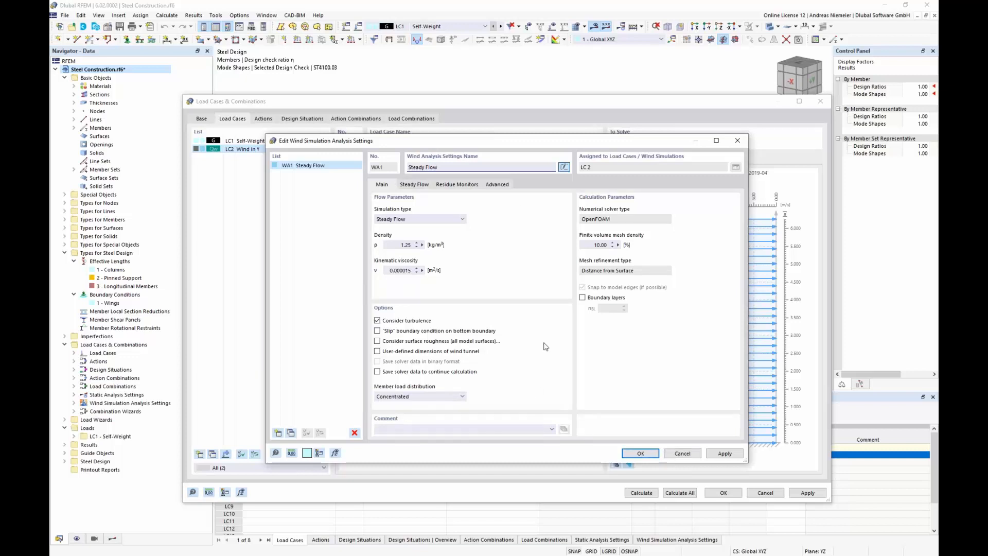
left_click(638, 453)
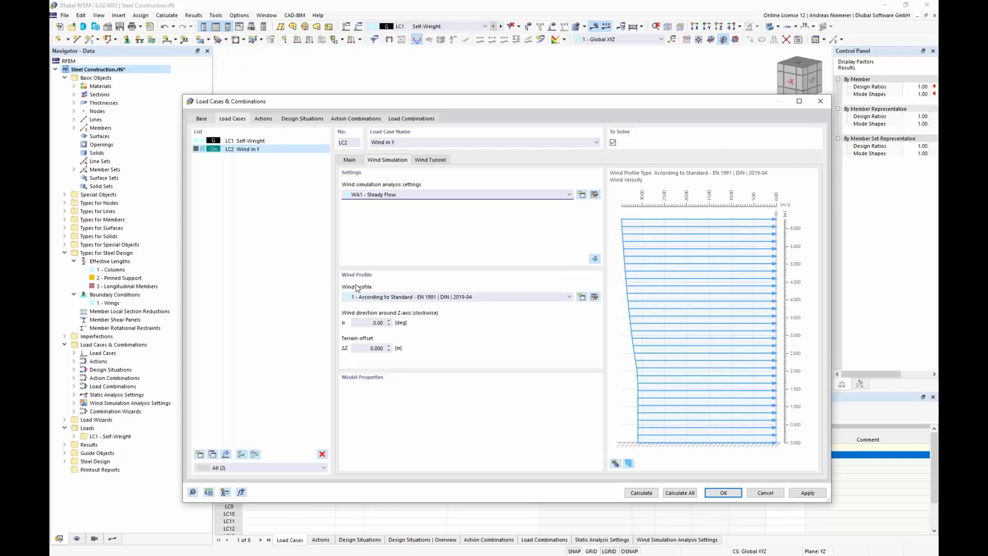
Step: Open the wind profile for editing, try the User-Defined type and restore According to Standard - EN 1991 | DIN | 2019-04
left_click(595, 297)
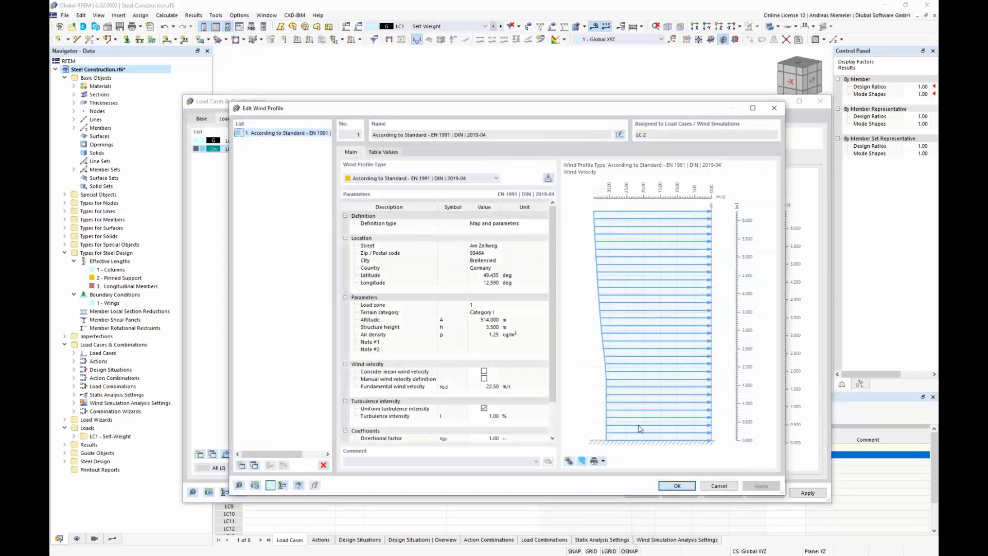
left_click(405, 180)
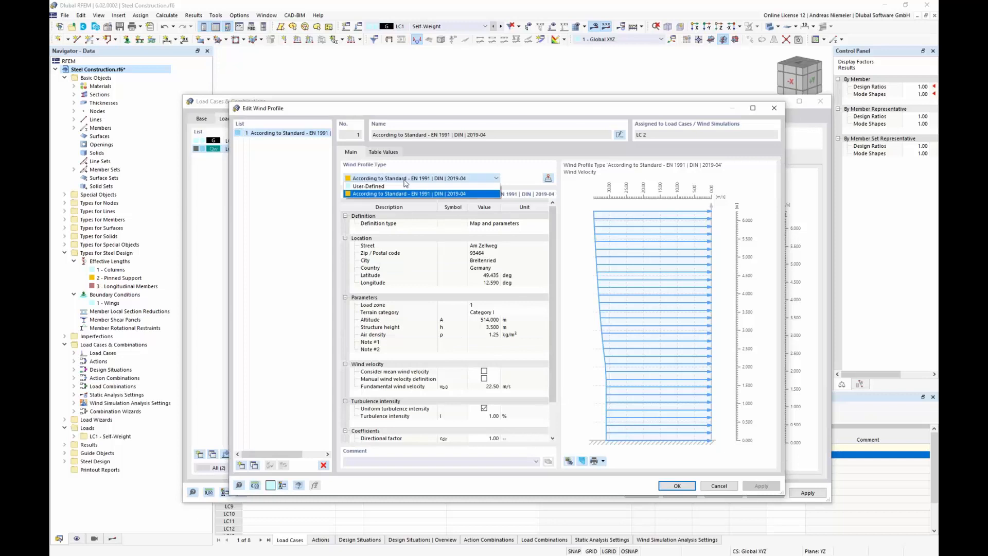
left_click(381, 194)
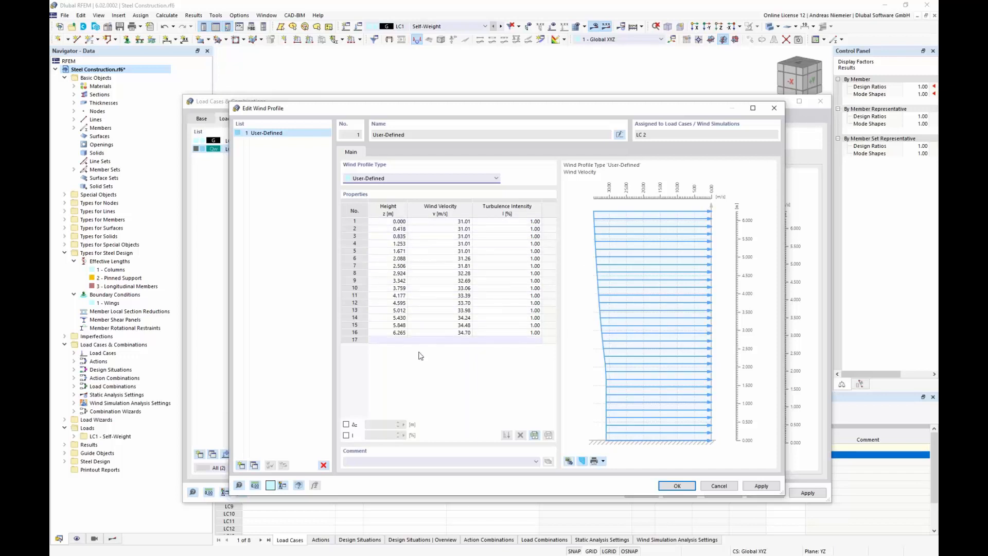
left_click(450, 178)
left_click(452, 197)
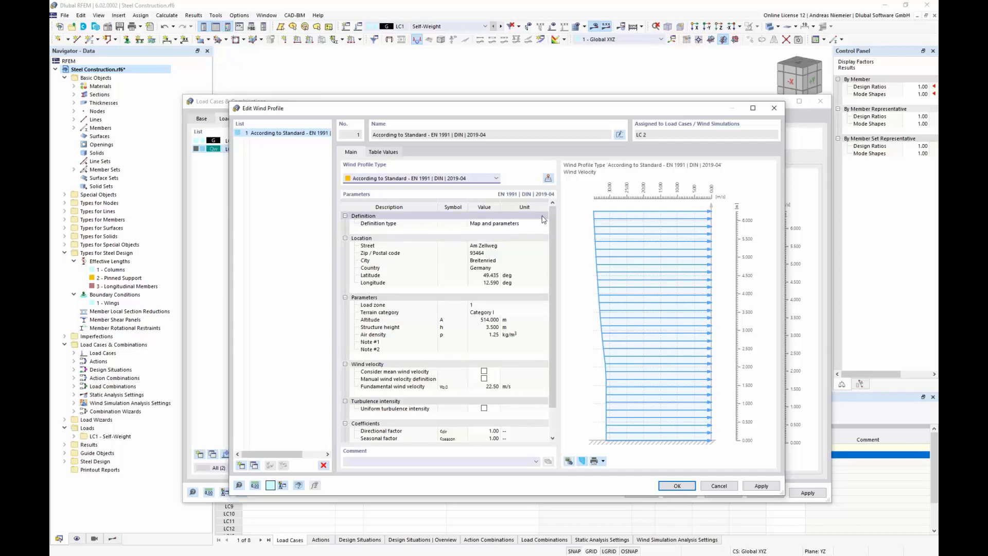
Step: Search the wind load map for "dlubal", choose the Dlubal Software DE site in Tiefenbach, check its position and accept the location
left_click(548, 178)
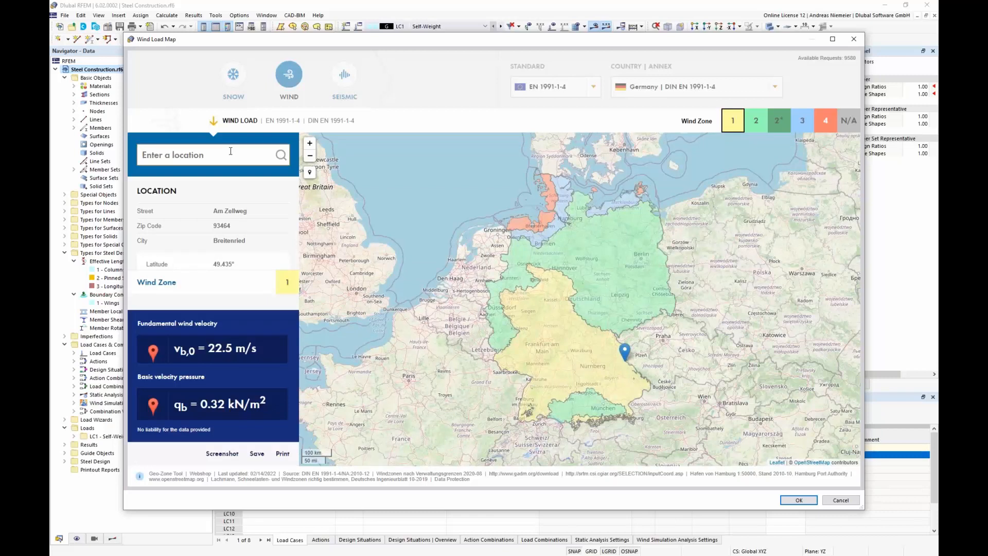
type("dlubal")
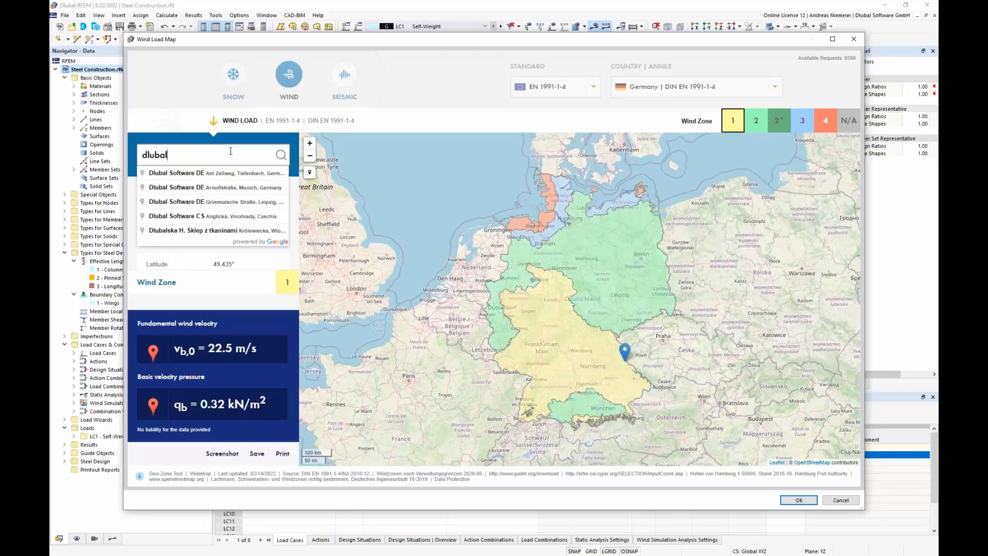
left_click(217, 173)
scroll(581, 305, "up", 4)
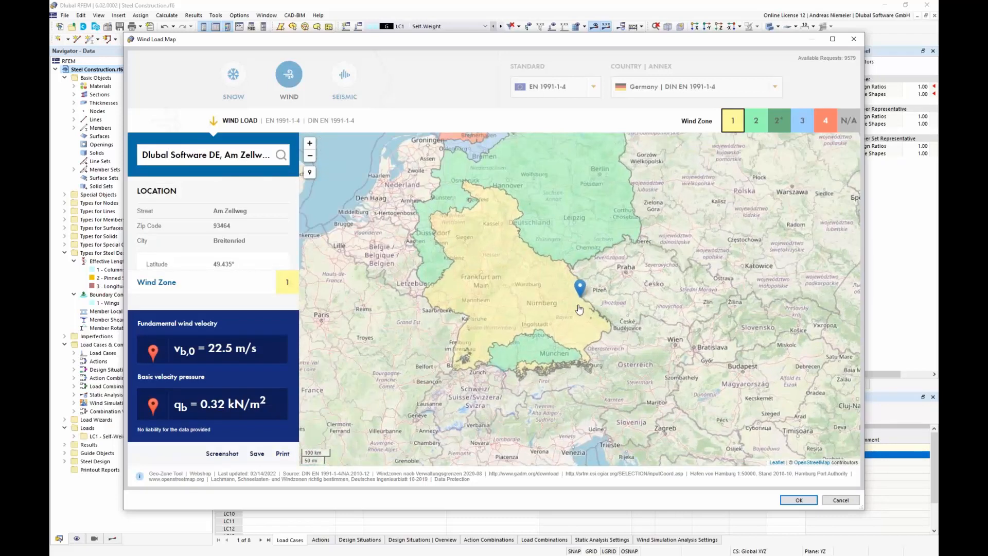
scroll(582, 284, "up", 8)
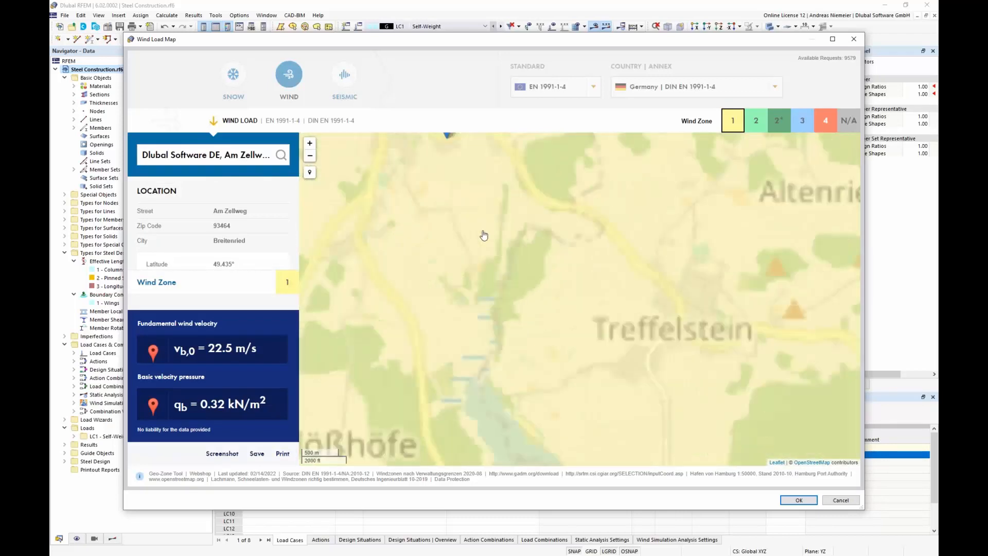
left_click_drag(467, 196, 542, 347)
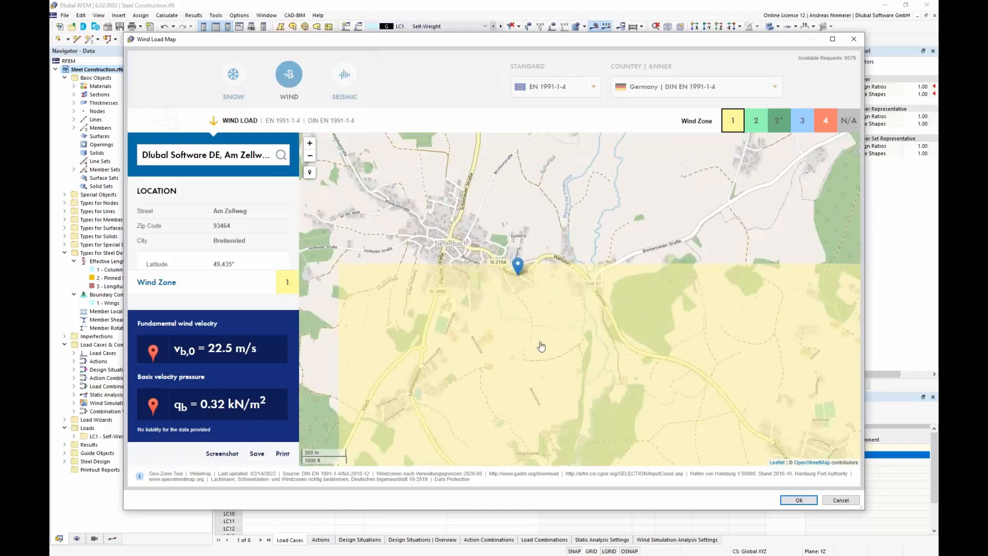
scroll(516, 286, "up", 1)
scroll(516, 286, "up", 2)
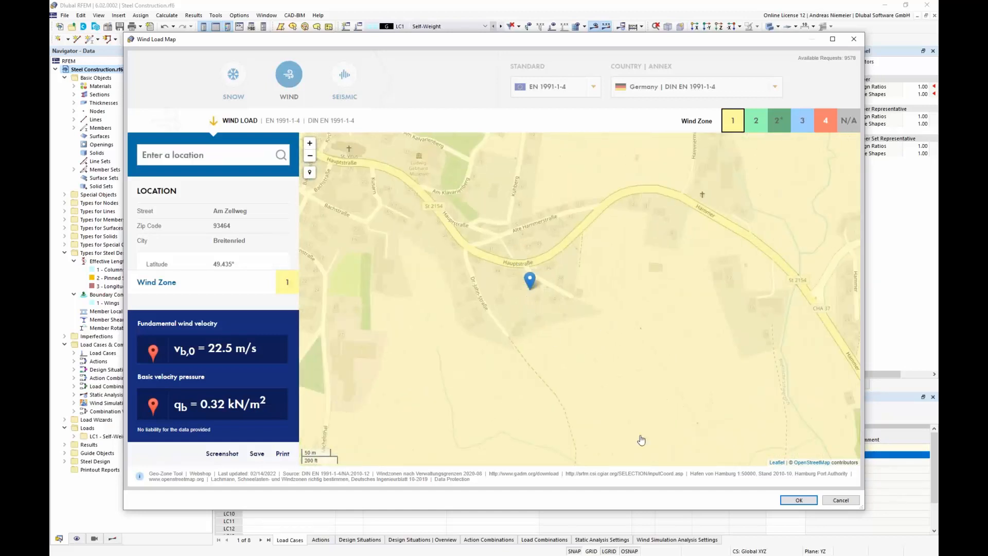
left_click(799, 500)
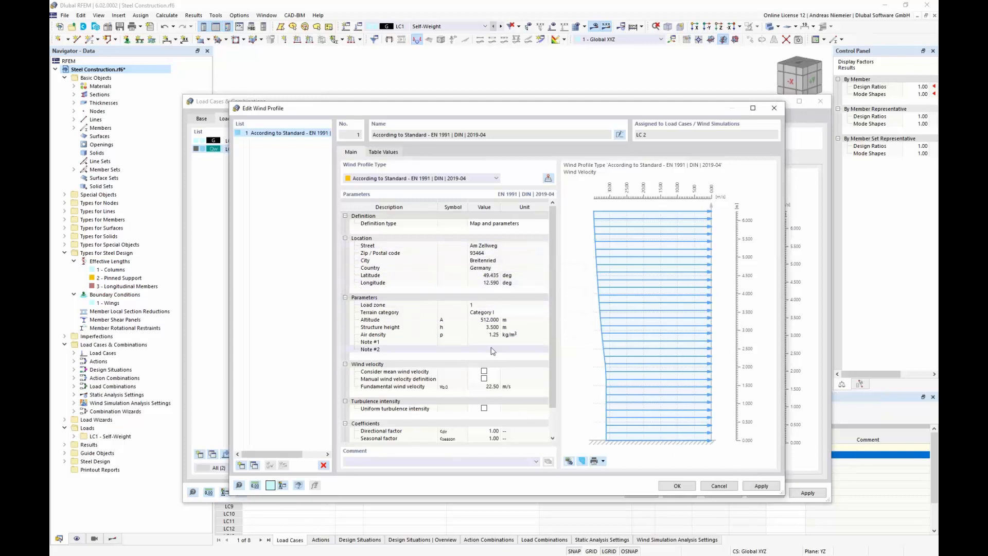
Step: Enable uniform turbulence intensity in the wind profile and accept it, and set the wind direction around the Z-axis to 90 deg
left_click(484, 407)
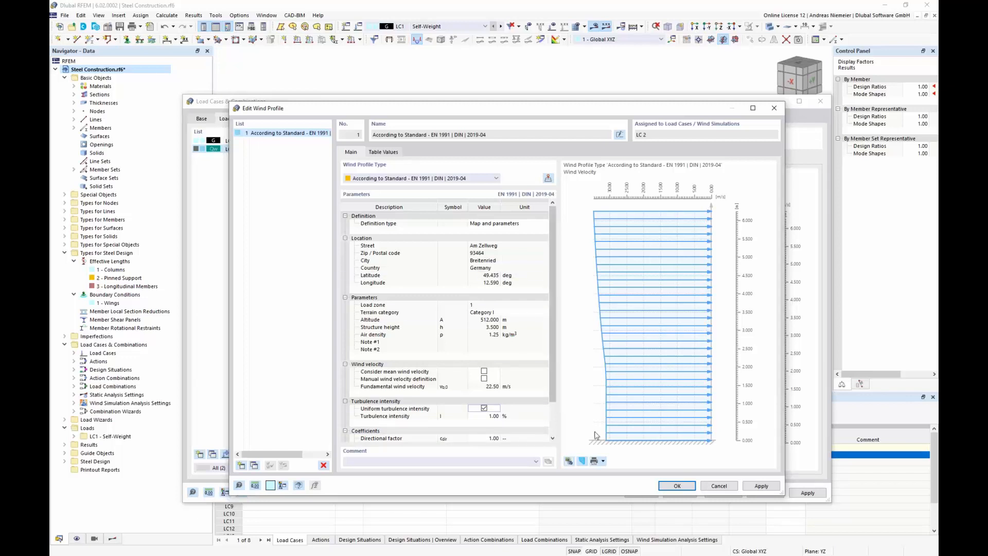
left_click(676, 485)
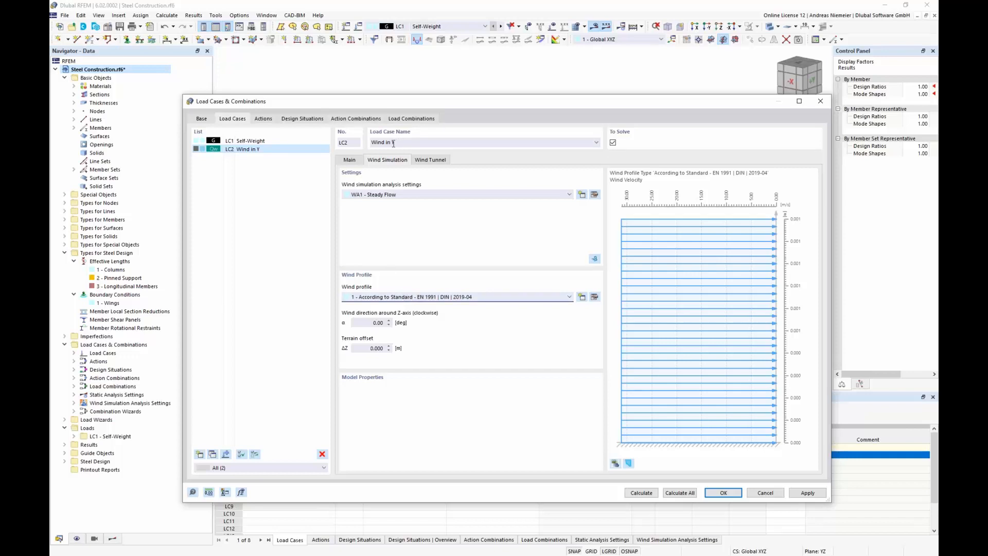
left_click_drag(444, 106, 446, 139)
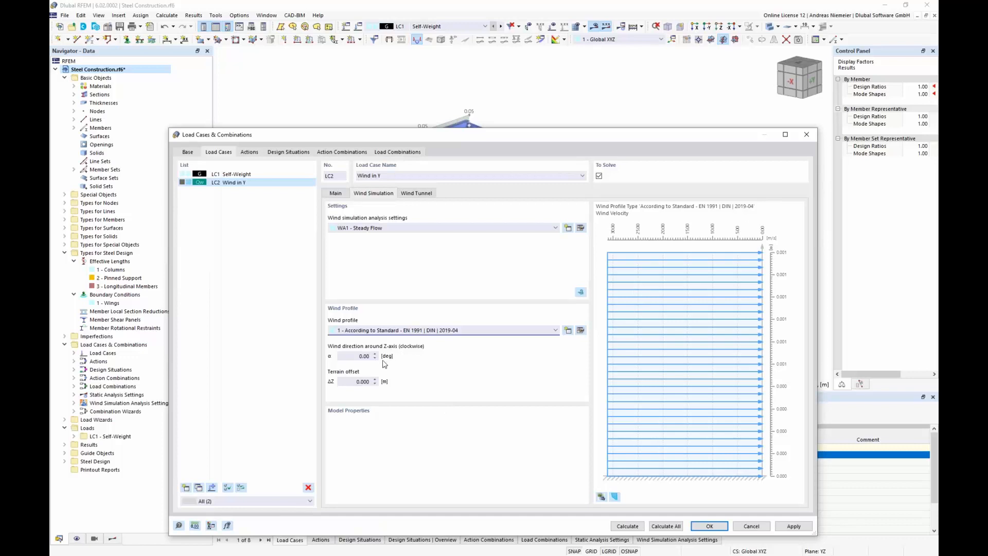
double_click(357, 356)
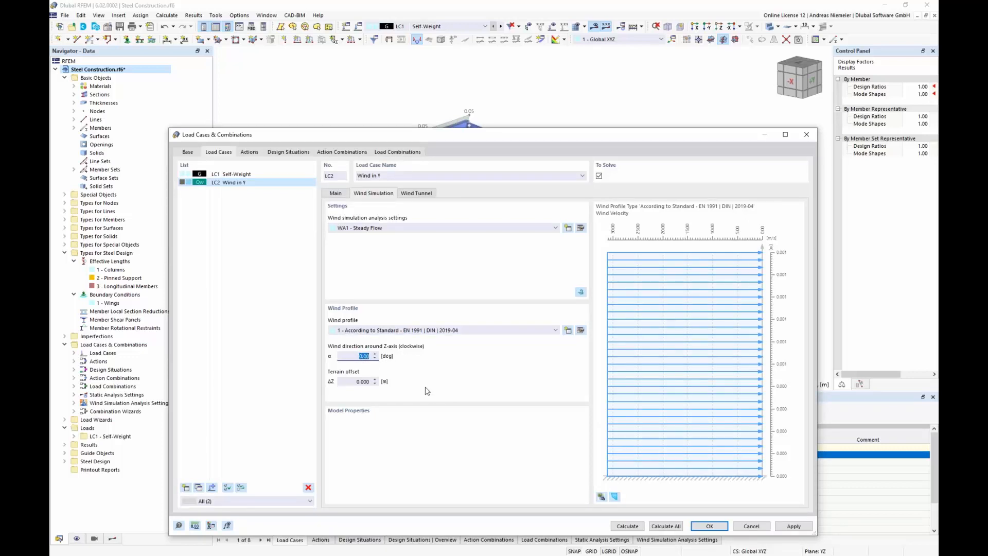
type("90")
Step: Check the wind tunnel dimensions and save the load case, agreeing to delete the affected steel design and combination results
left_click(411, 195)
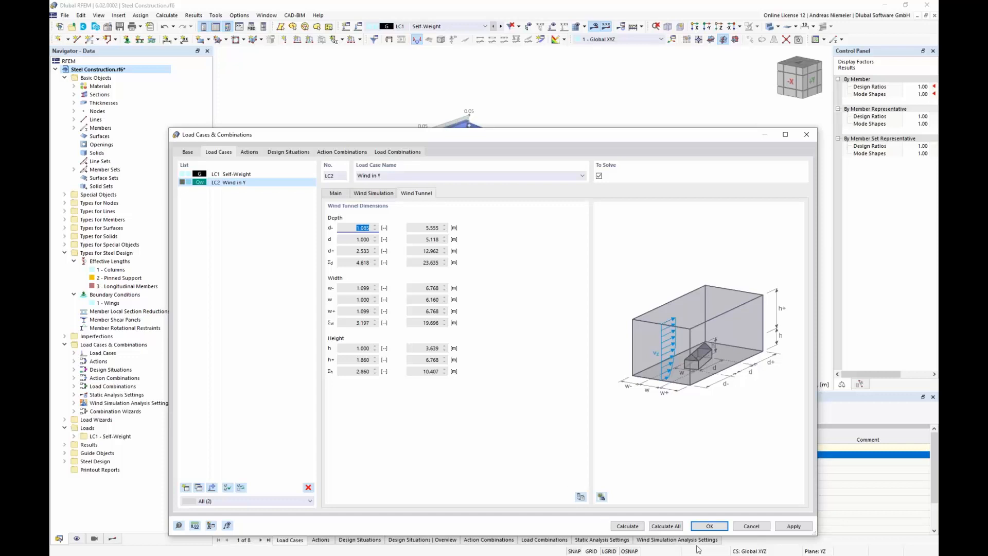
left_click(710, 526)
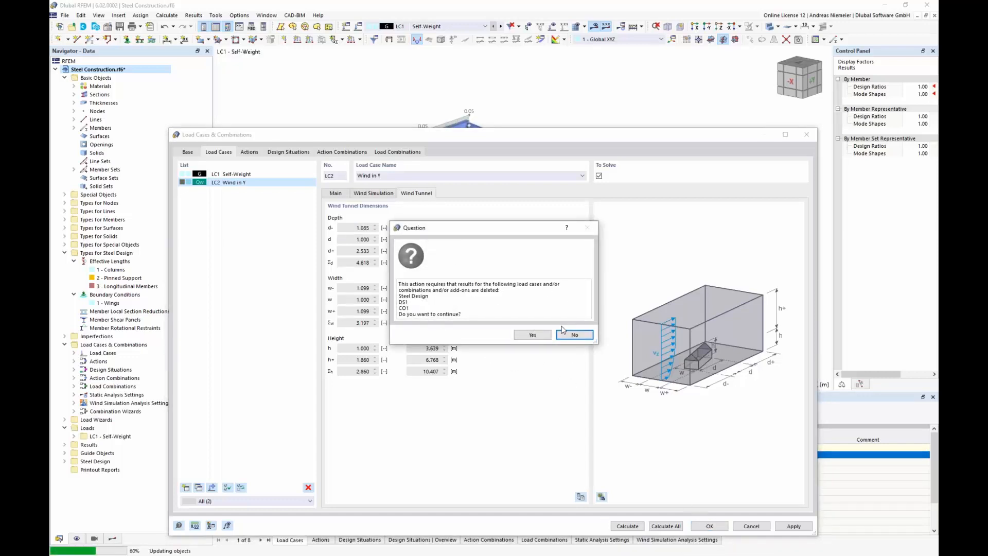
left_click(533, 335)
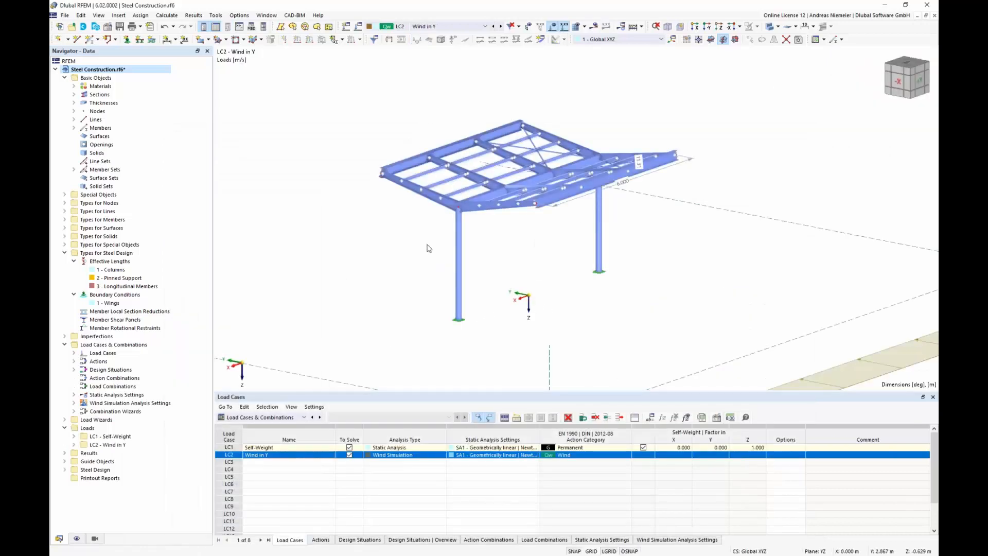
Step: Examine the wind tunnel box and wind profile arrows around the canopy for the Wind in Y load case
scroll(415, 241, "down", 5)
middle_click_drag(414, 243, 464, 269, "ctrl")
scroll(497, 352, "up", 1)
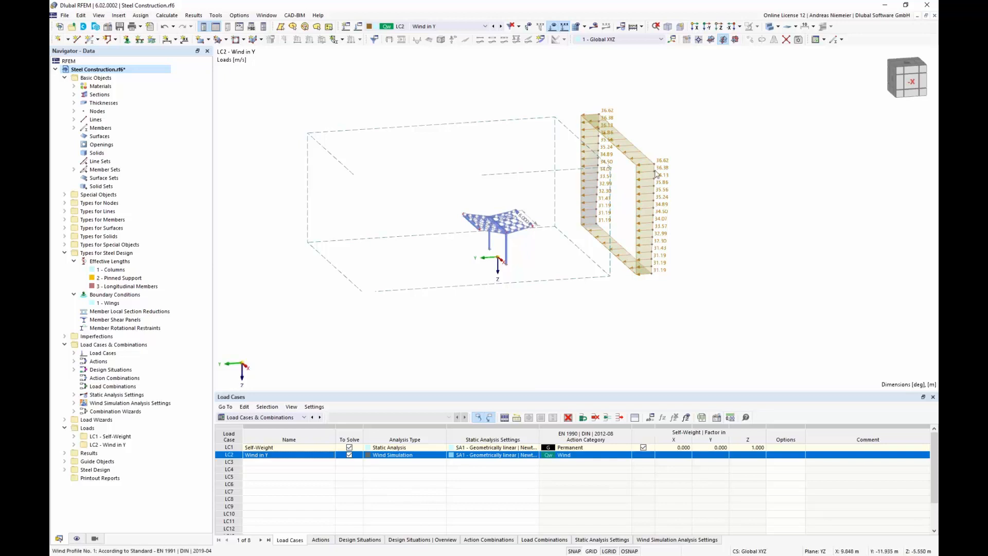
scroll(523, 245, "up", 5)
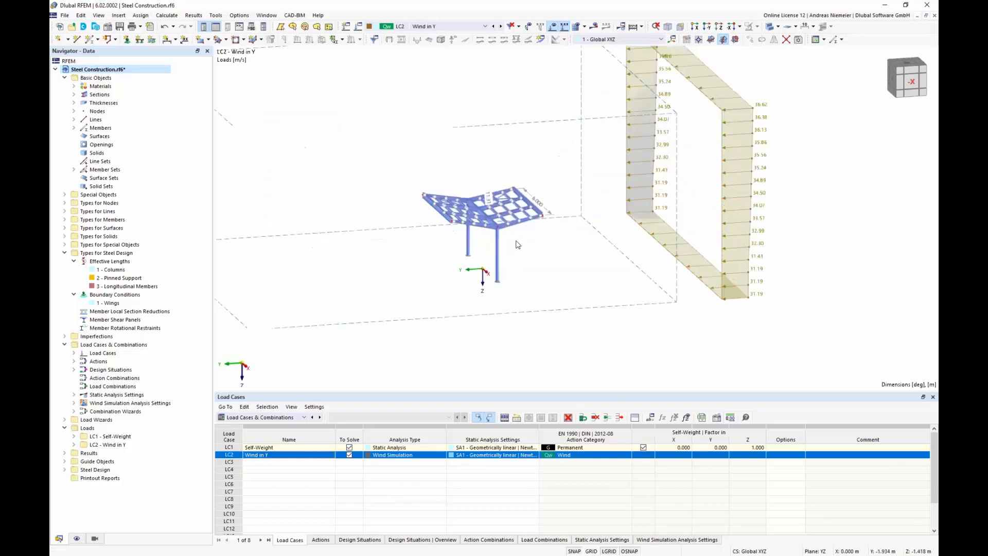
Step: Open the wind simulation settings of the Wind in Y load case and open its model in RWIND
scroll(488, 218, "down", 2)
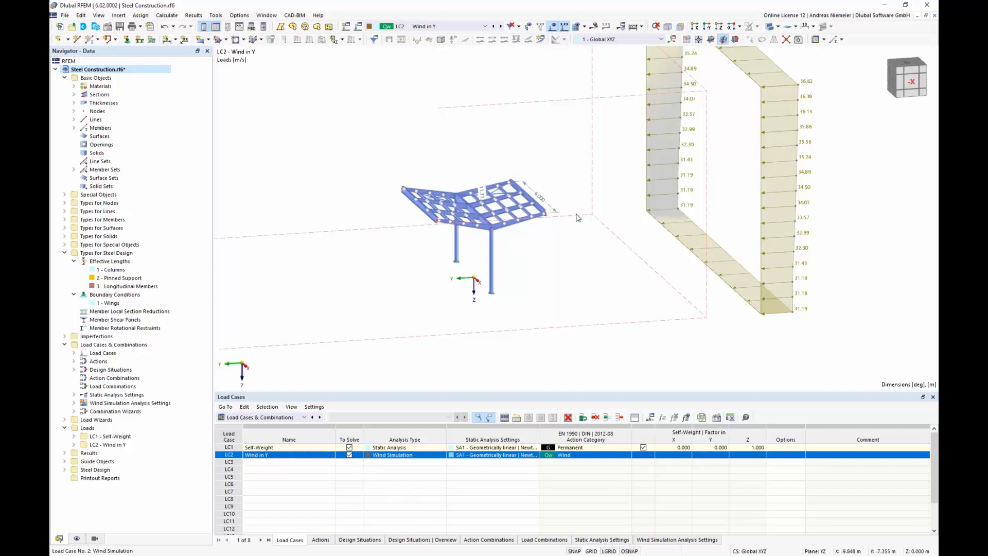
double_click(229, 457)
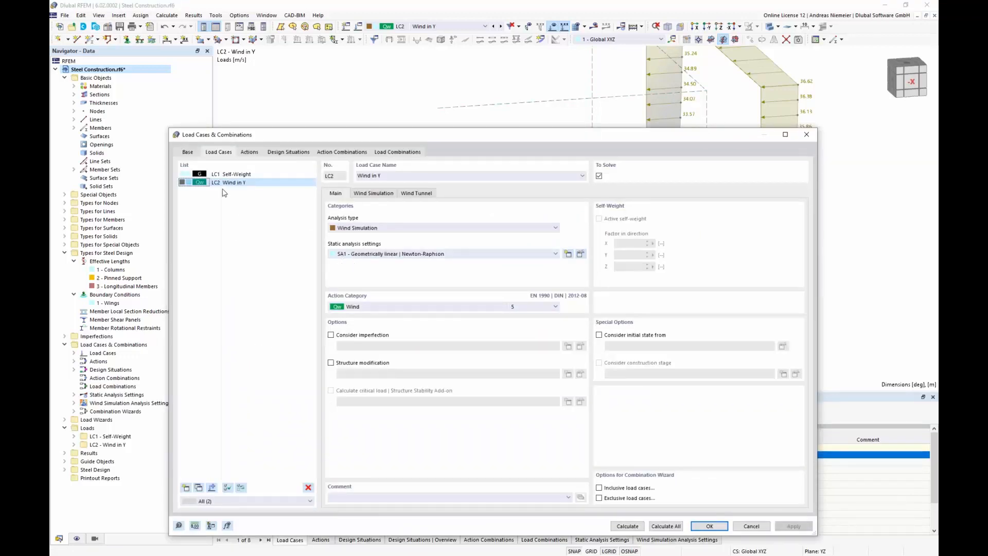
left_click(383, 194)
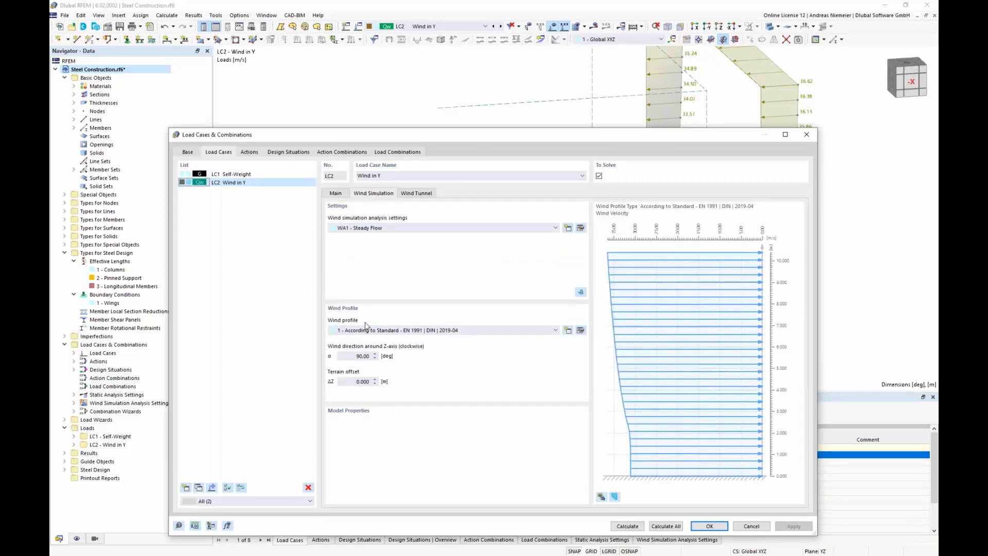
left_click(581, 292)
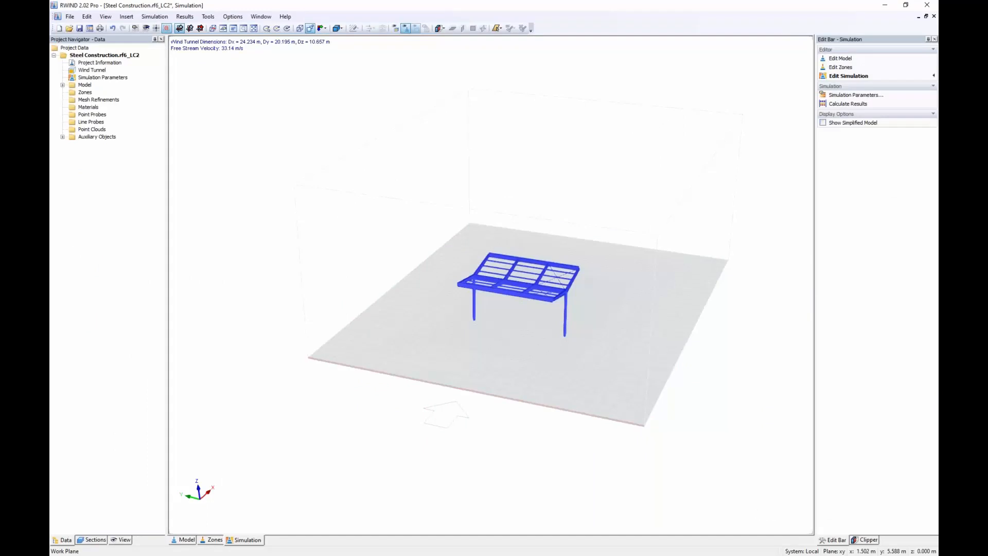
Step: Inspect the canopy model in the RWIND wind tunnel and review the general simulation parameters, closing them without changes
left_click(185, 540)
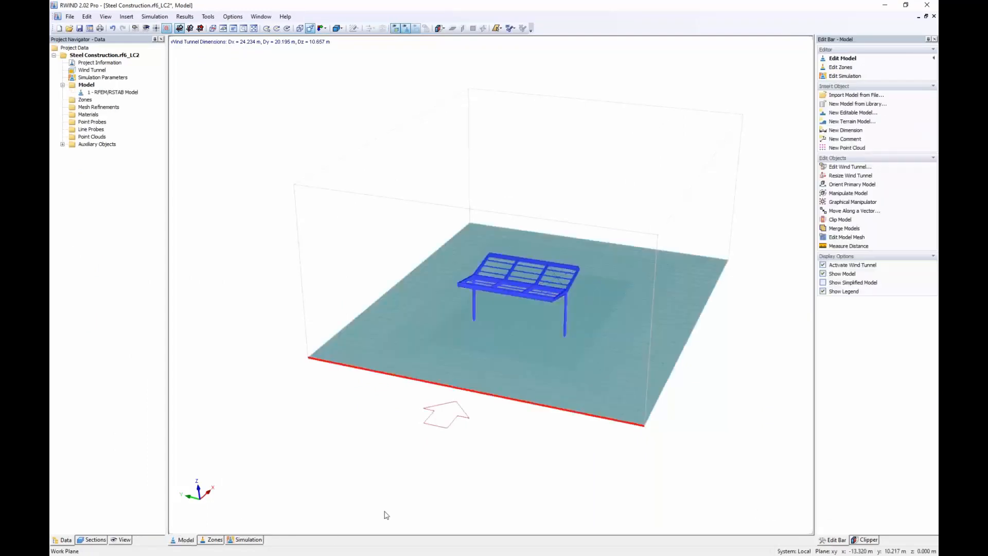
middle_click_drag(611, 404, 411, 371, "ctrl")
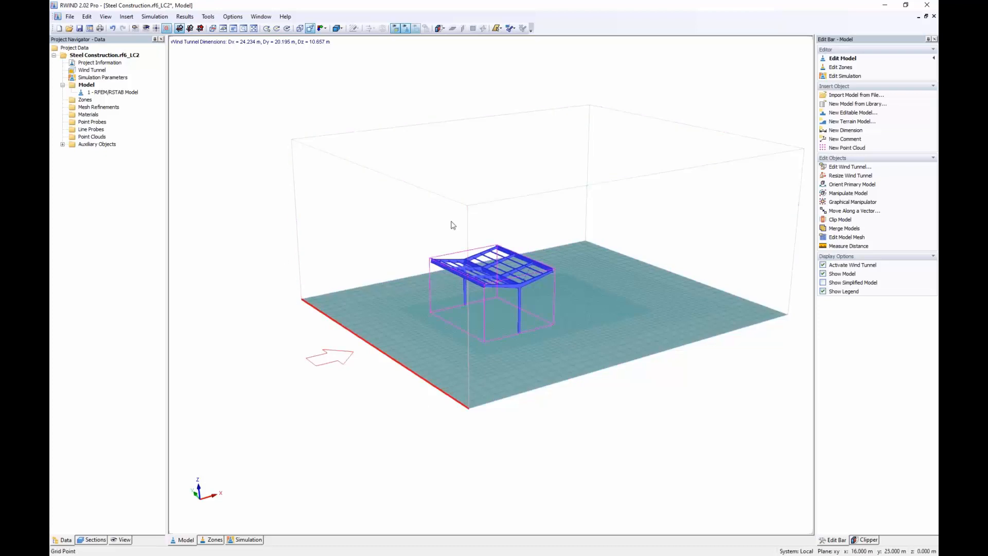
middle_click_drag(243, 342, 247, 343, "ctrl")
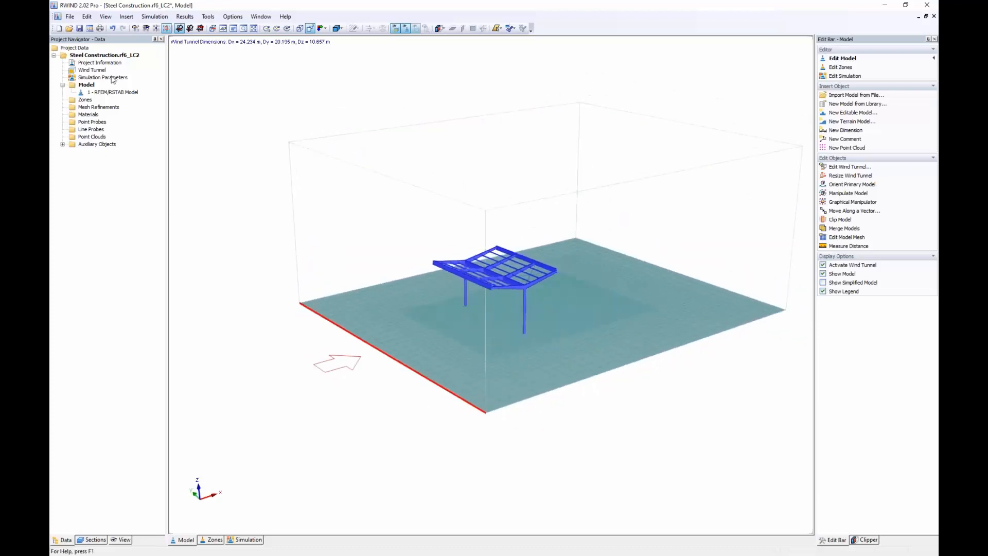
double_click(112, 78)
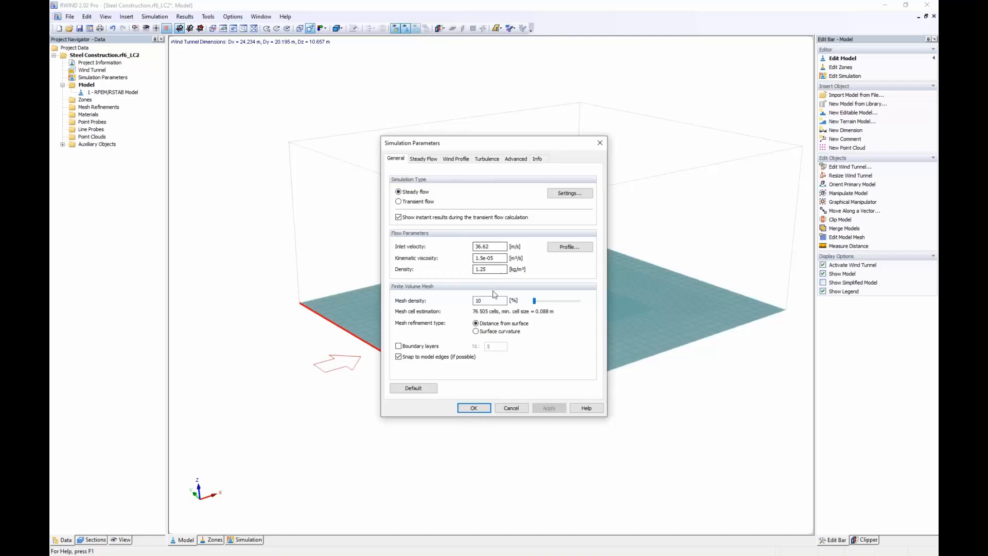
left_click(512, 409)
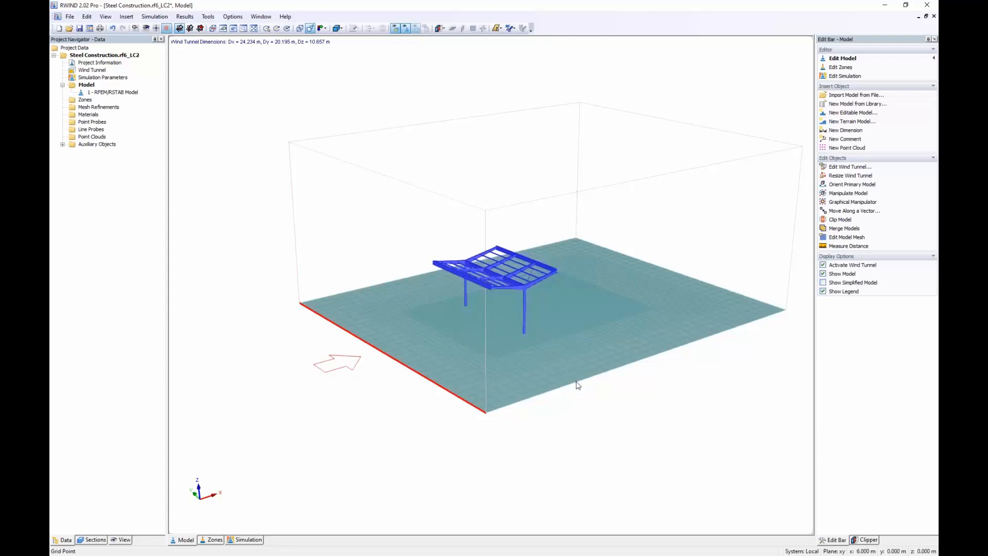
Step: Run the steady flow calculation and inspect the canopy's beams, bracing and column connection while it is running
left_click(246, 540)
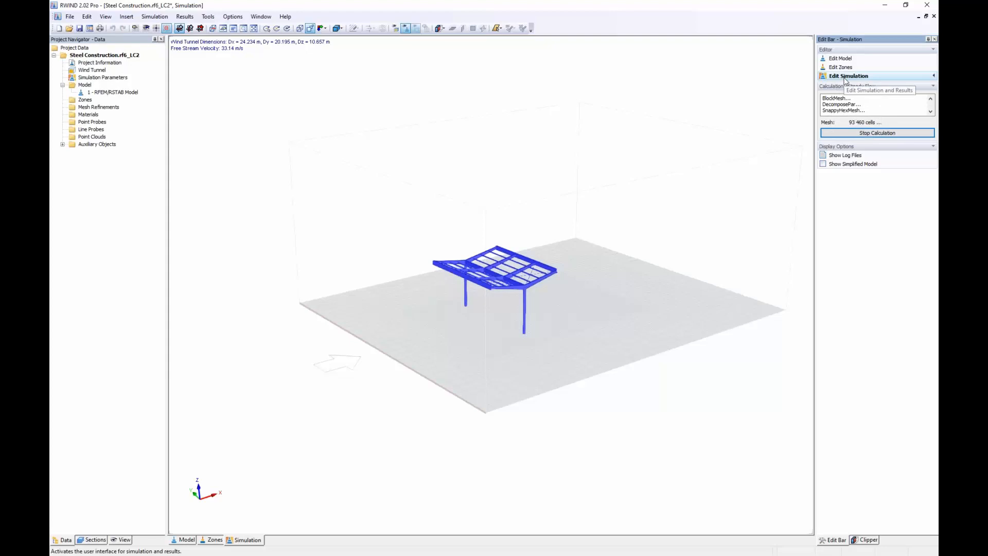
scroll(540, 311, "up", 4)
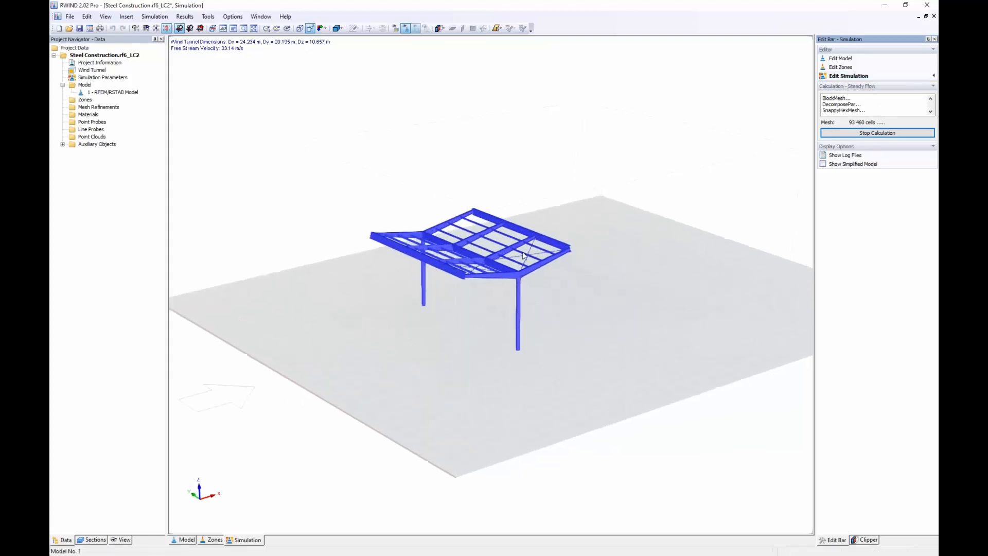
scroll(439, 238, "up", 5)
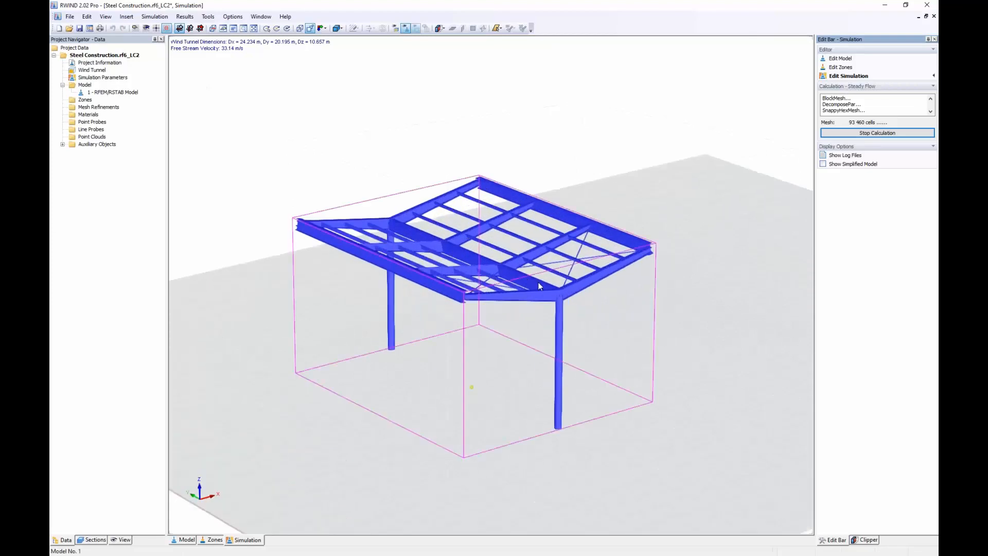
scroll(592, 289, "up", 1)
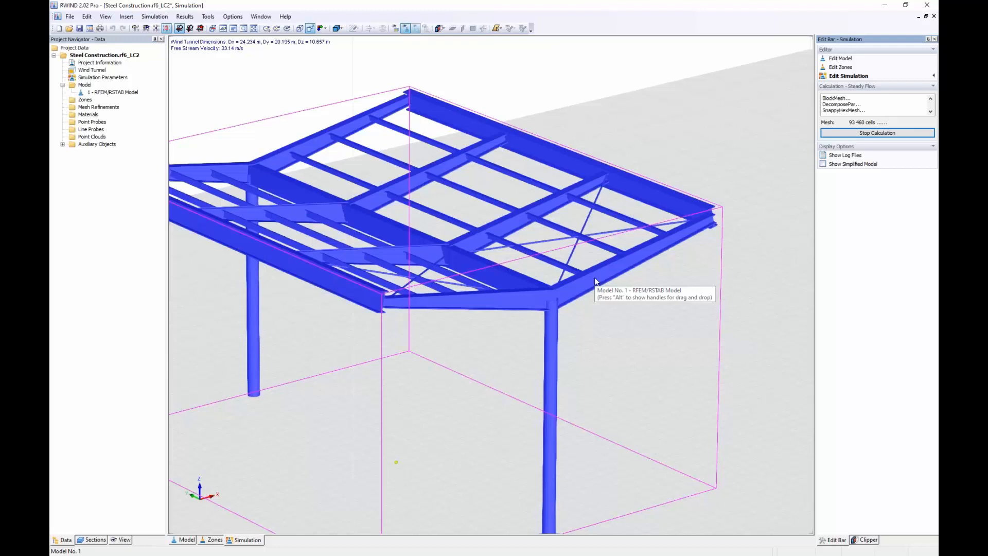
scroll(607, 148, "down", 3)
middle_click_drag(628, 193, 552, 318, "ctrl")
scroll(552, 318, "up", 5)
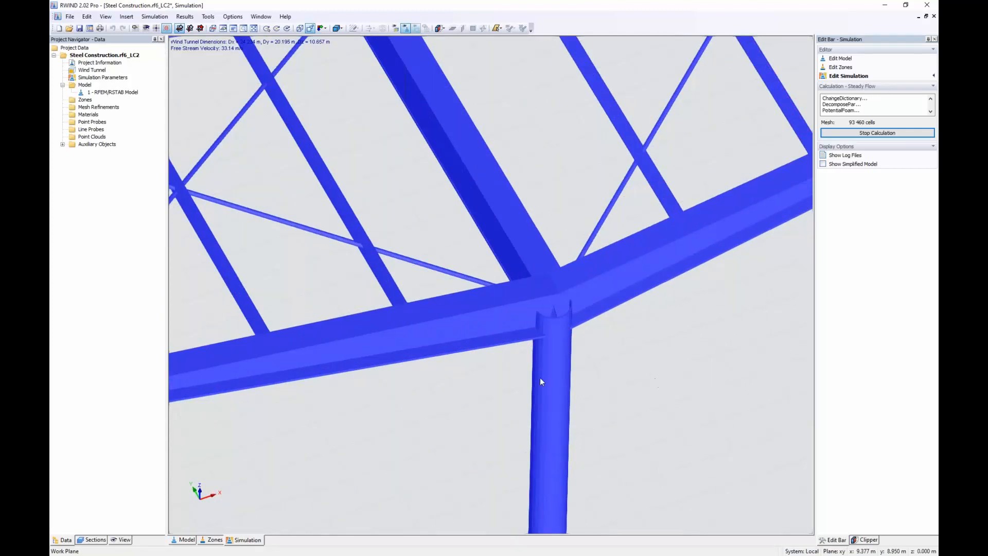
scroll(607, 416, "down", 3)
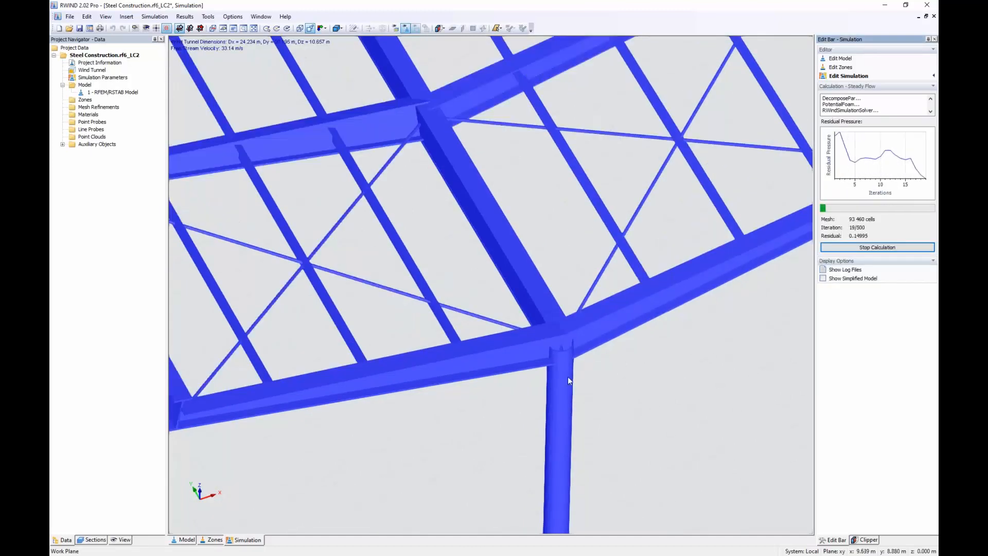
scroll(511, 347, "down", 5)
middle_click_drag(521, 385, 538, 251, "ctrl")
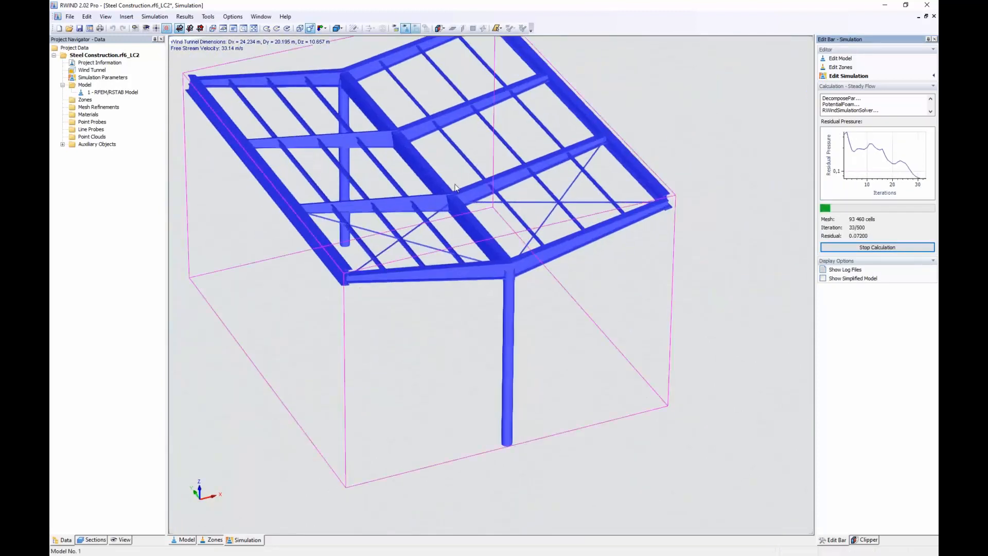
scroll(464, 214, "down", 3)
middle_click_drag(465, 214, 467, 277, "ctrl")
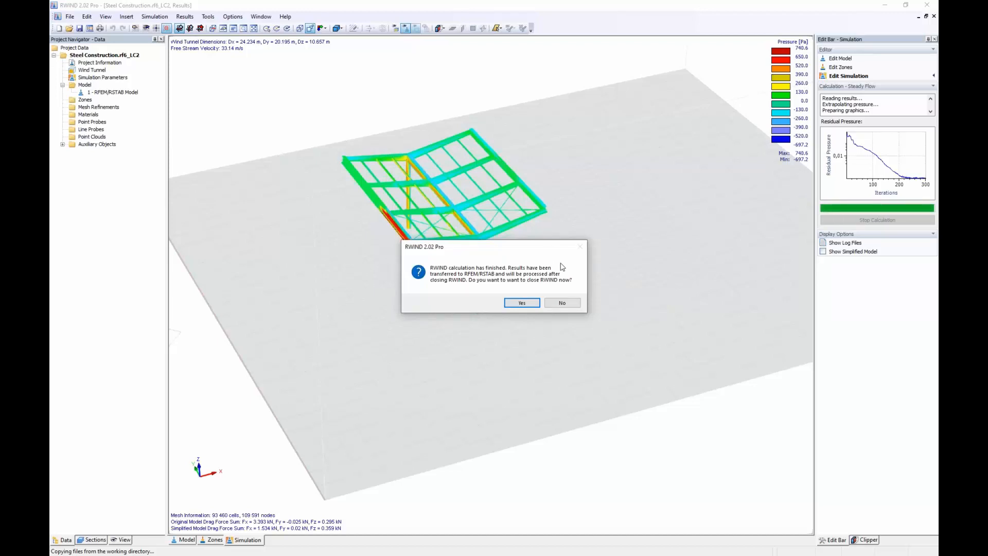
Step: Keep RWIND open after the calculation, show the surface pressure on the computational mesh and examine it on the roof and columns
left_click(574, 303)
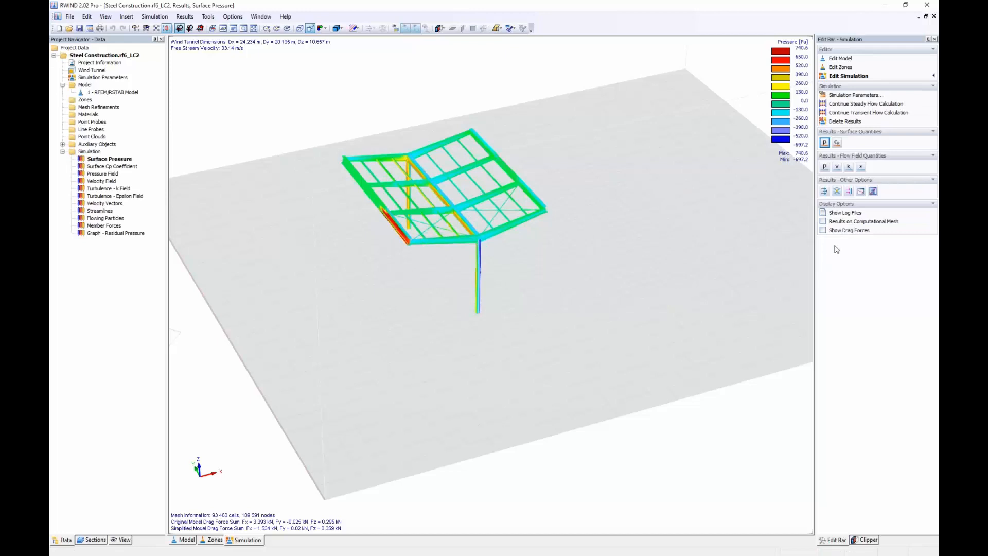
left_click(824, 222)
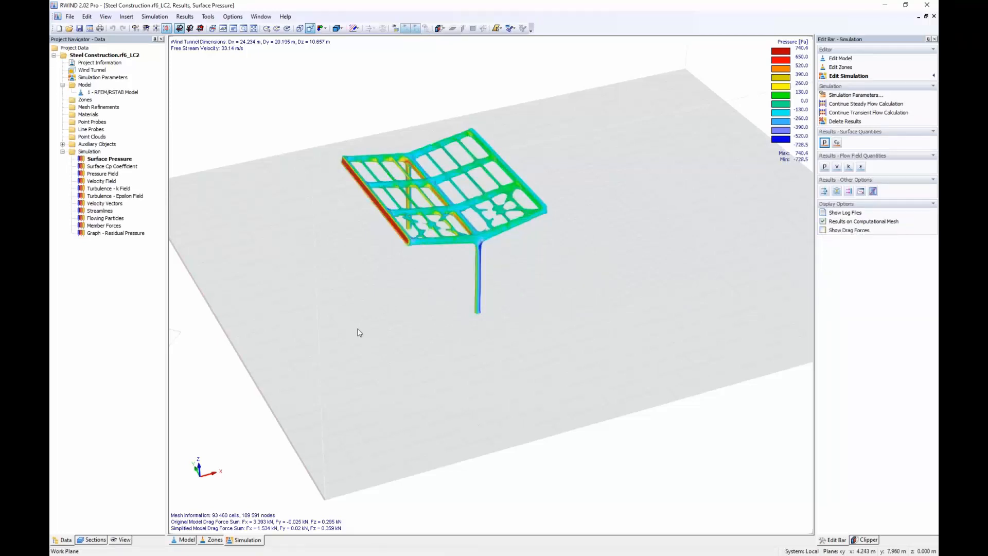
middle_click_drag(383, 309, 497, 229, "ctrl")
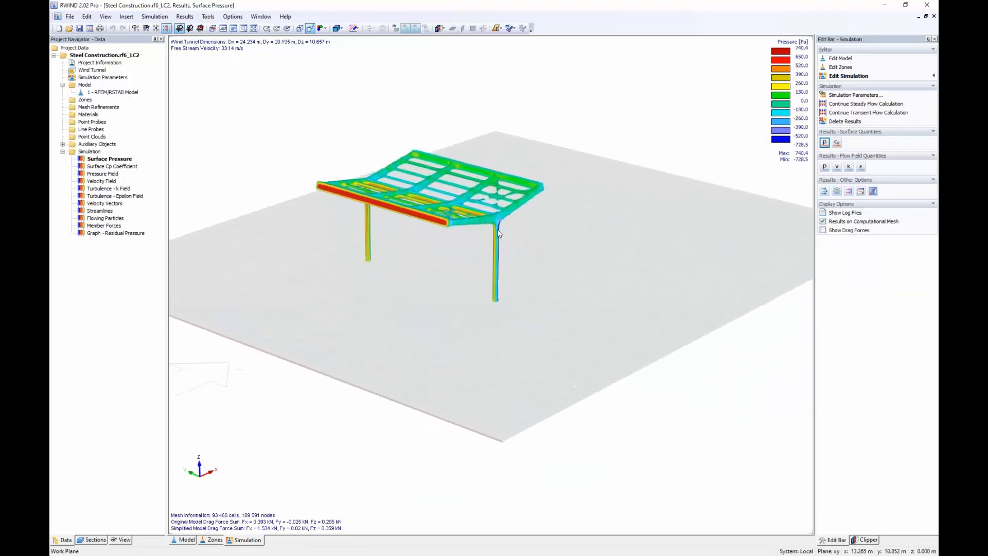
scroll(497, 222, "up", 6)
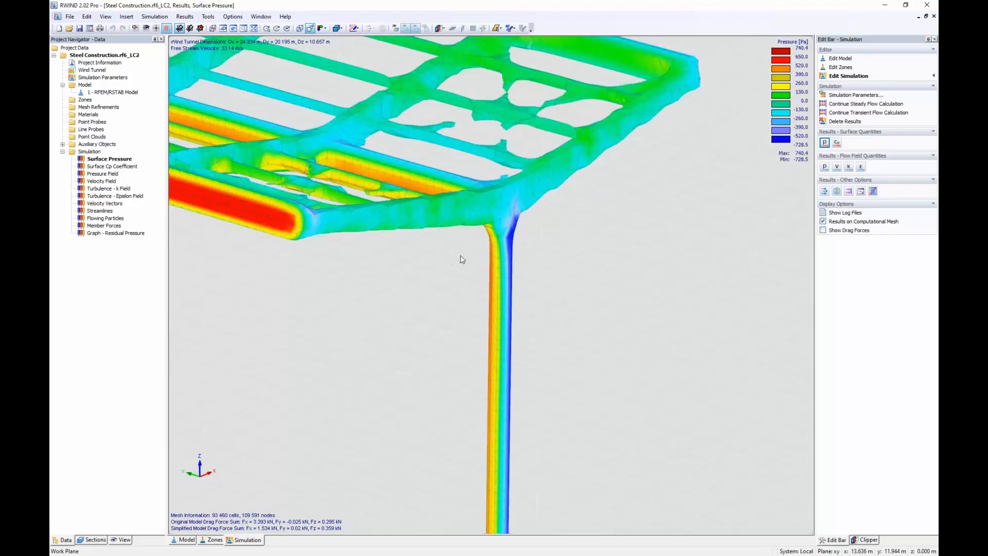
scroll(461, 260, "down", 4)
middle_click_drag(525, 232, 442, 234, "ctrl")
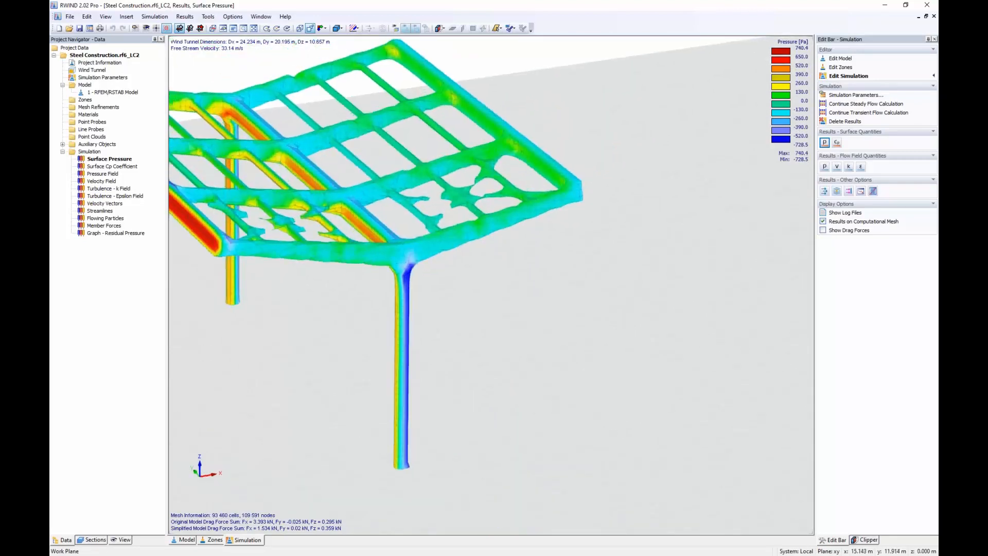
mouse_move(422, 239)
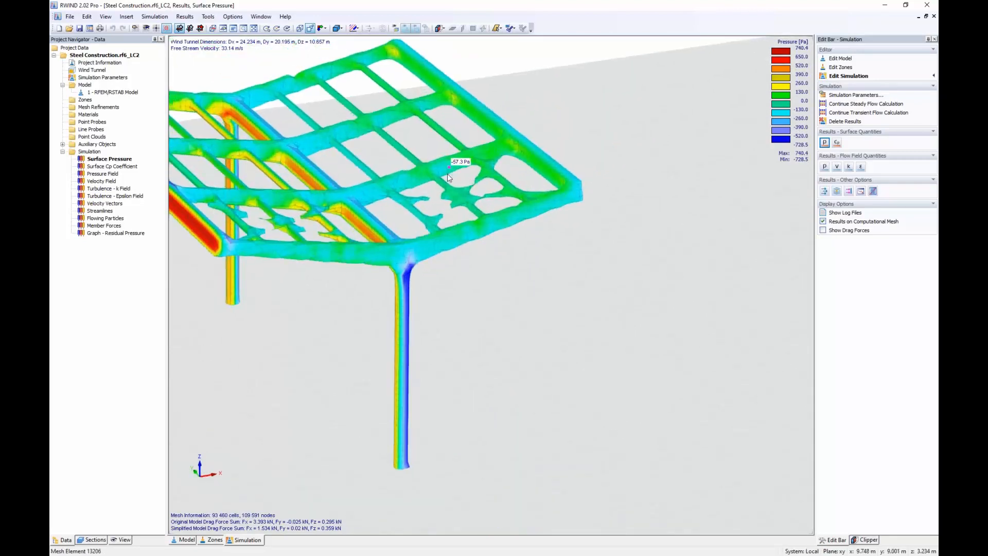
scroll(458, 170, "down", 3)
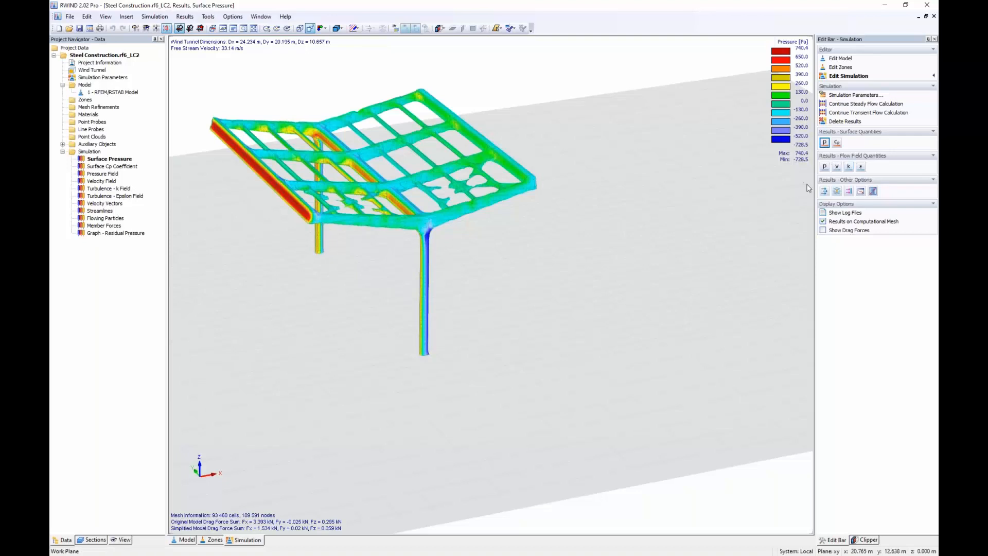
Step: Display the velocity field and the pressure field in a section through the canopy and examine them around the roof members
left_click(836, 167)
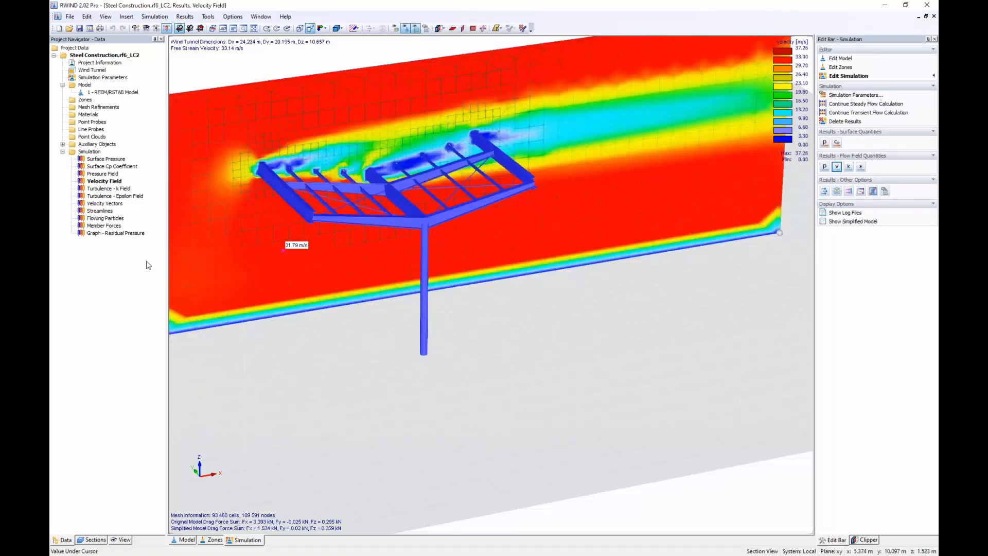
scroll(459, 165, "up", 3)
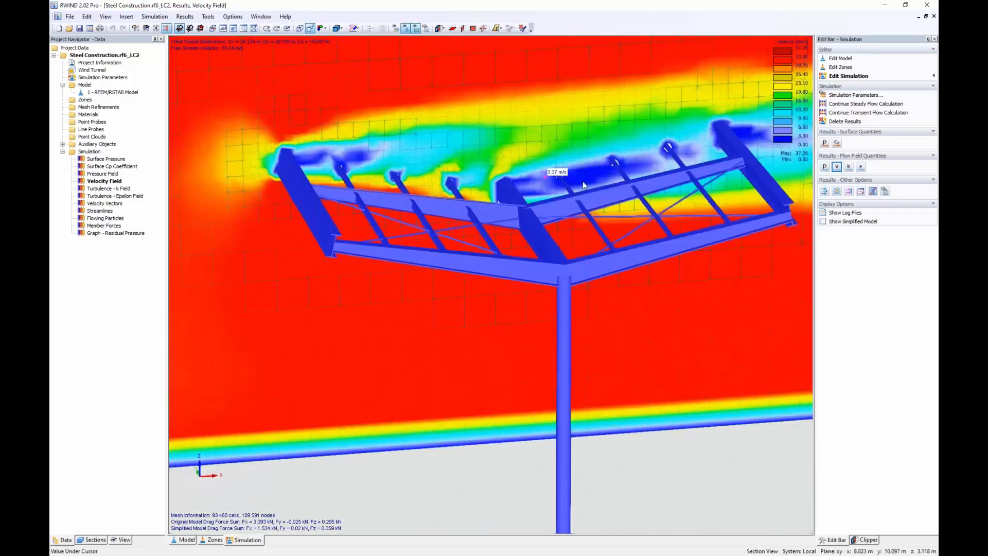
left_click(825, 166)
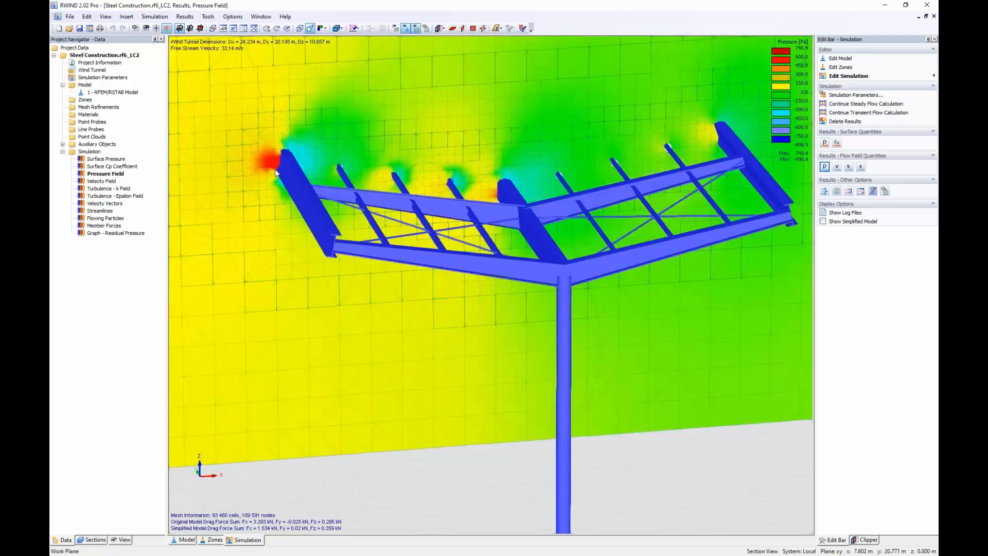
mouse_move(275, 160)
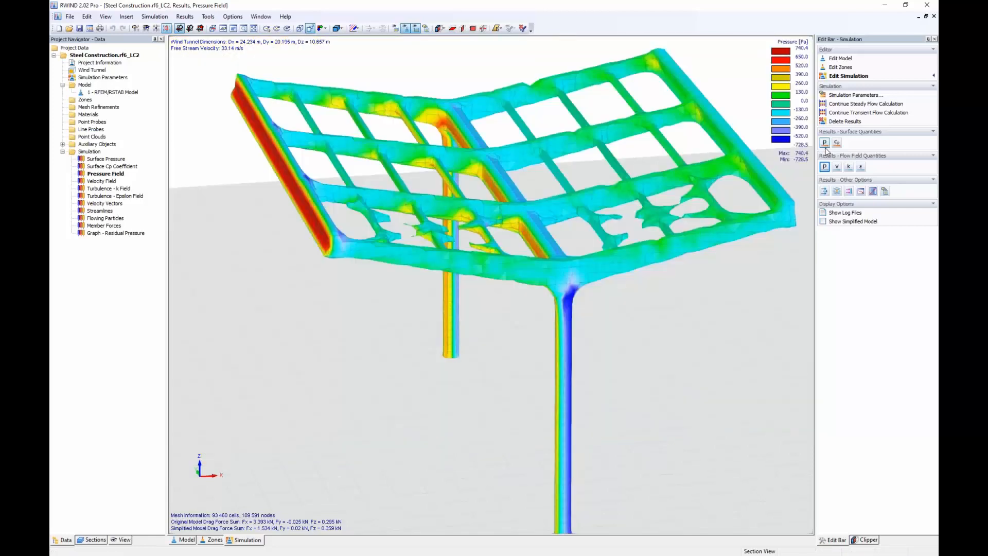
Step: Return to the surface pressure results and read the values on the roof mesh and columns
mouse_move(446, 260)
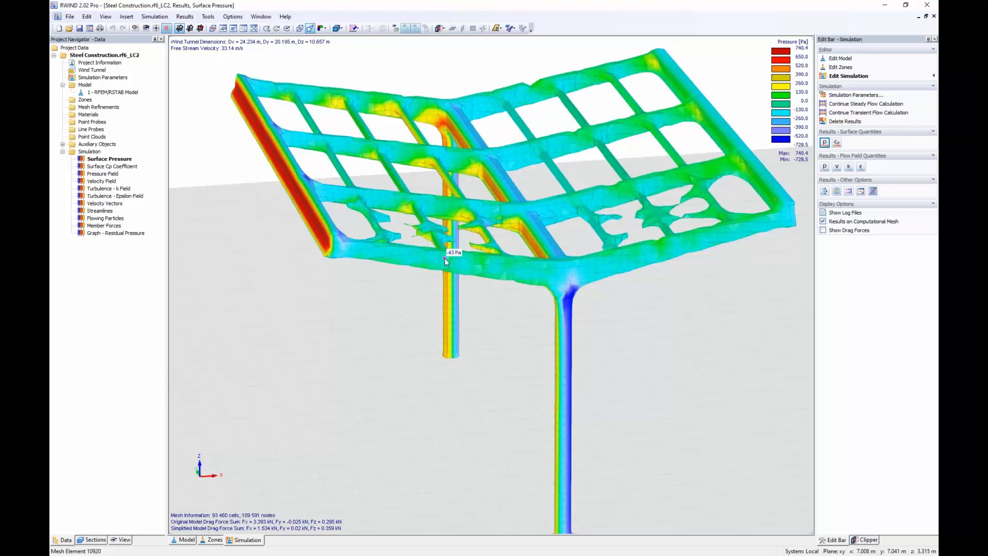
scroll(458, 373, "down", 3)
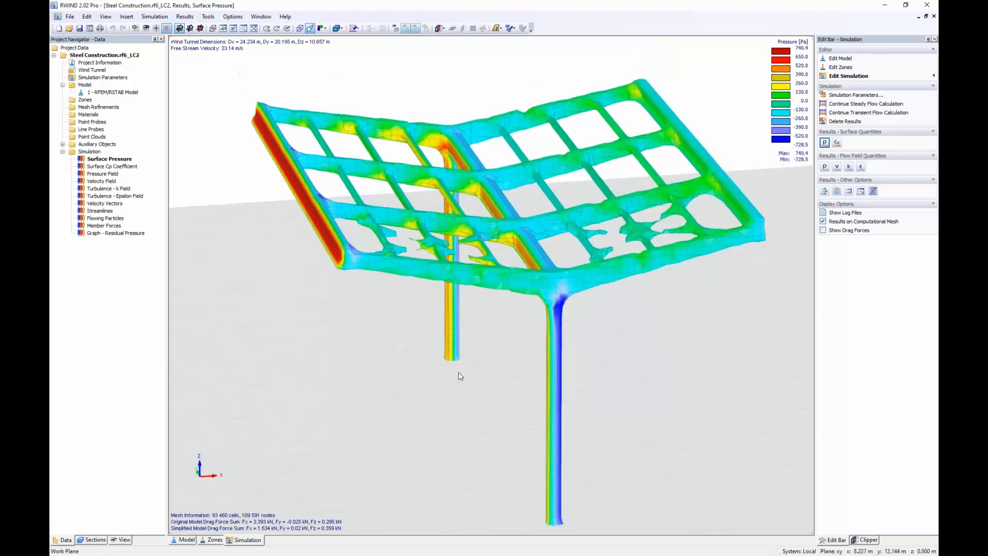
middle_click_drag(484, 390, 376, 366)
middle_click_drag(397, 362, 404, 335, "ctrl")
scroll(345, 243, "up", 5)
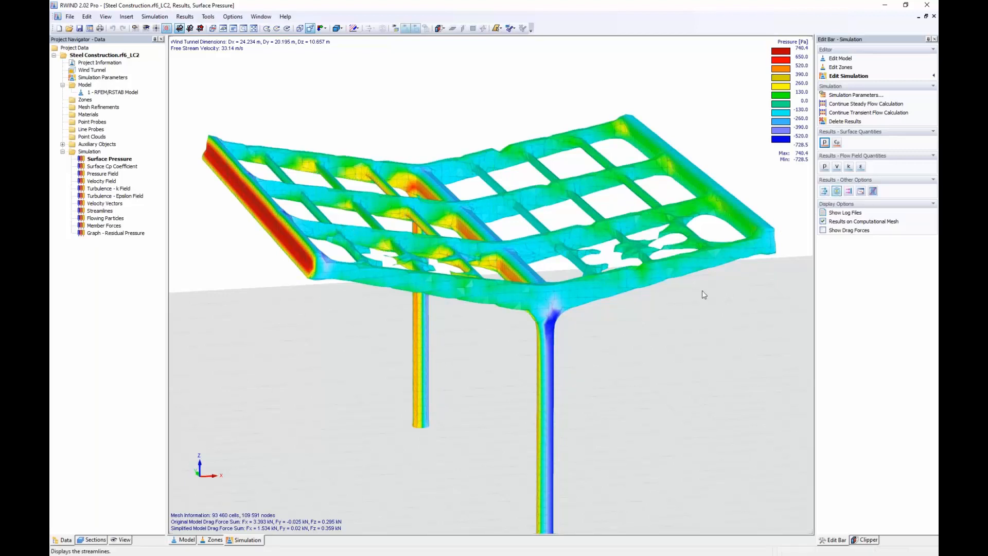
Step: Display the streamlines and examine the flow over, through and beneath the canopy roof
scroll(606, 341, "down", 1)
middle_click_drag(607, 342, 580, 350, "ctrl")
scroll(581, 350, "up", 4)
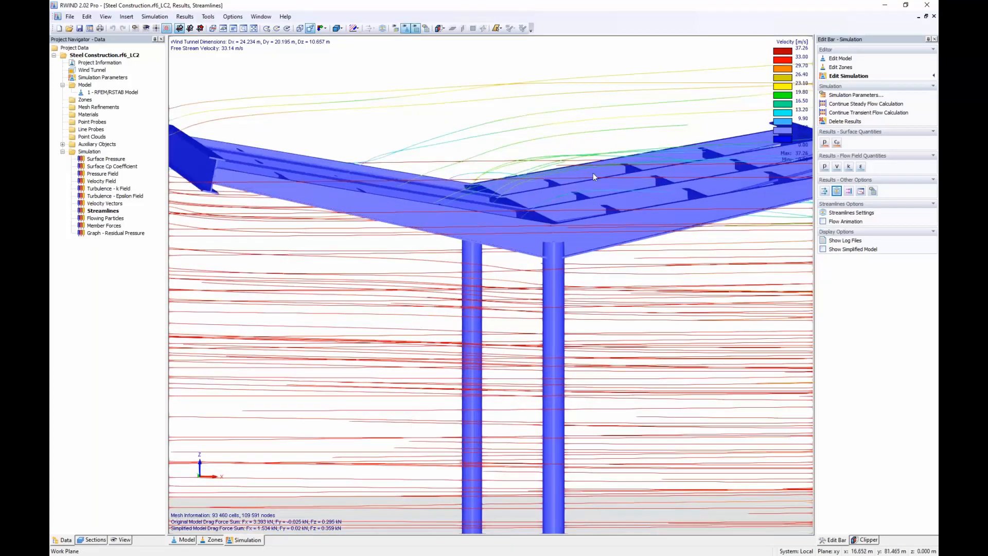
middle_click_drag(637, 259, 599, 284, "ctrl")
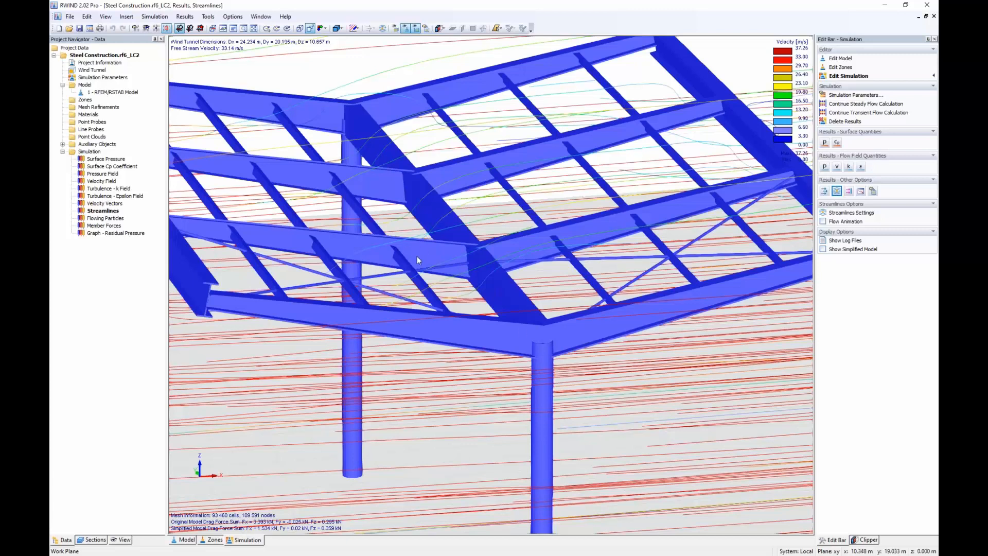
scroll(417, 256, "down", 3)
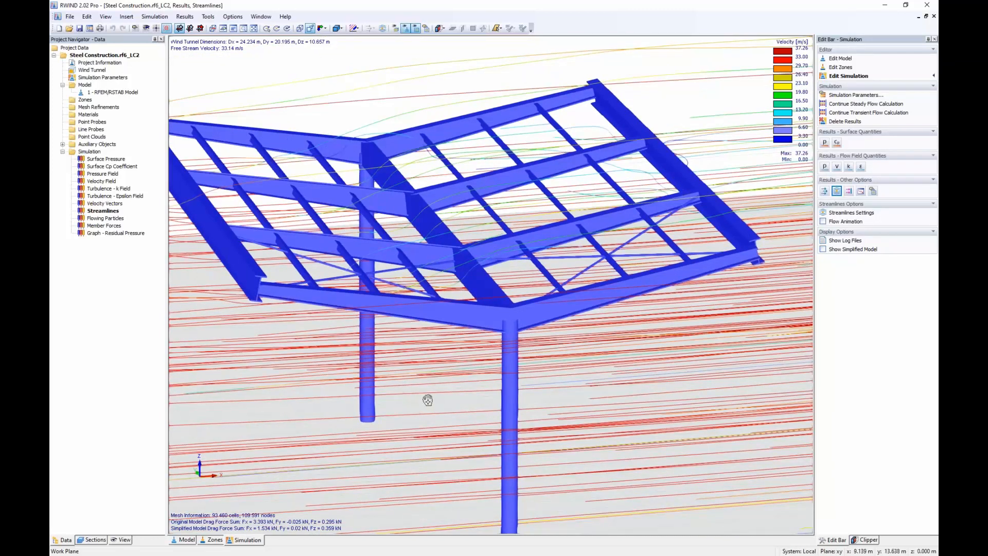
middle_click_drag(424, 387, 599, 334)
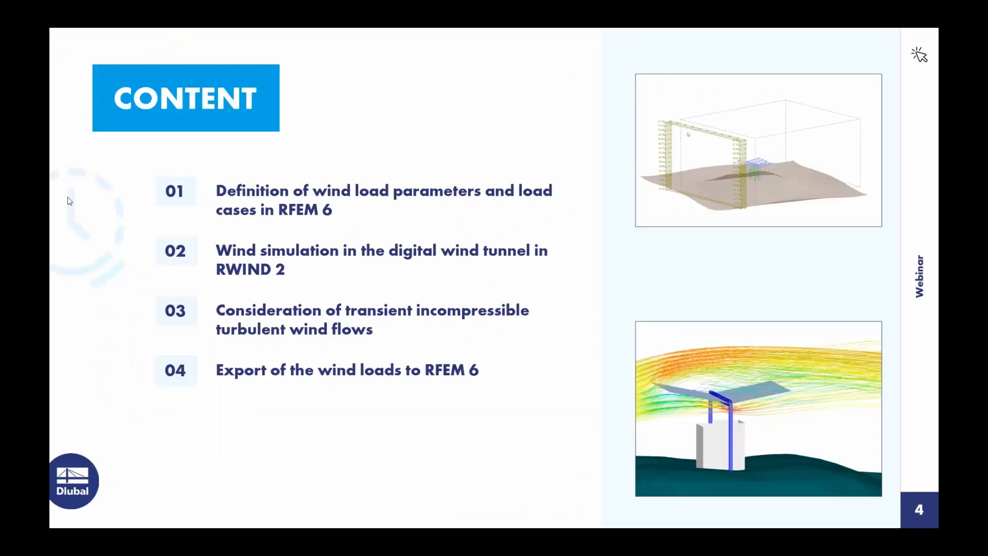
Step: Return to the RFEM model, close the load case settings without changes and hide the wind loads around the canopy
key("Escape")
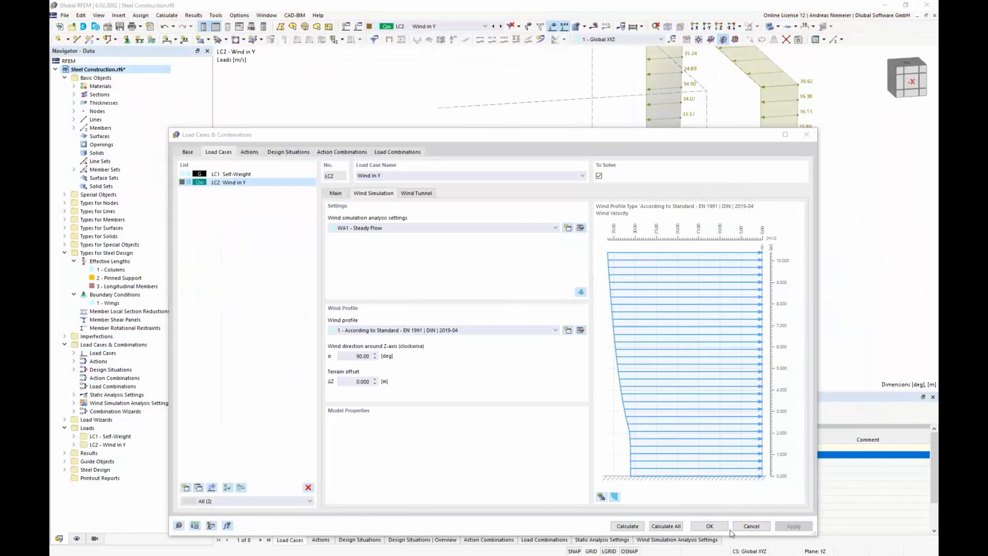
left_click(749, 529)
left_click(750, 526)
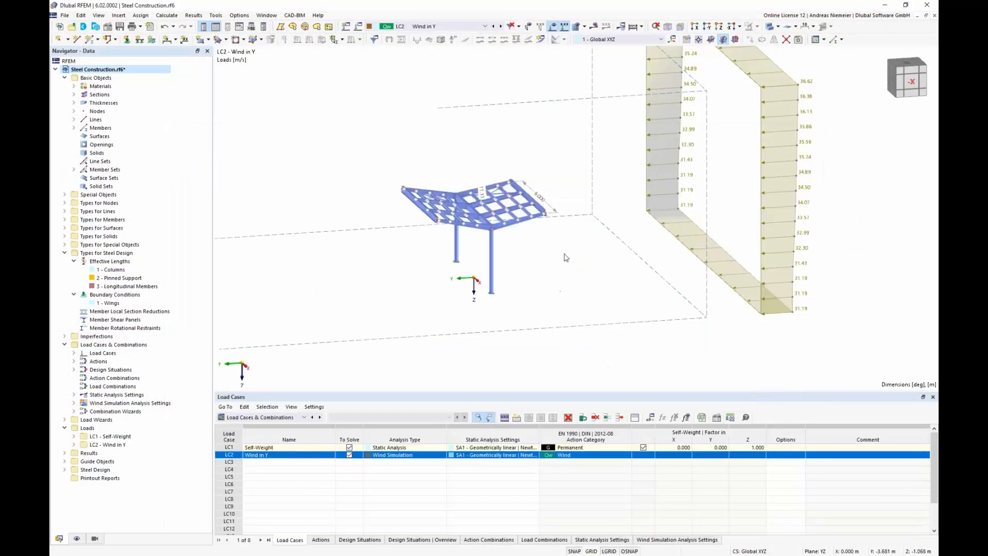
scroll(566, 258, "down", 2)
scroll(569, 259, "up", 1)
middle_click_drag(568, 258, 628, 269, "ctrl")
left_click(552, 27)
scroll(605, 306, "up", 5)
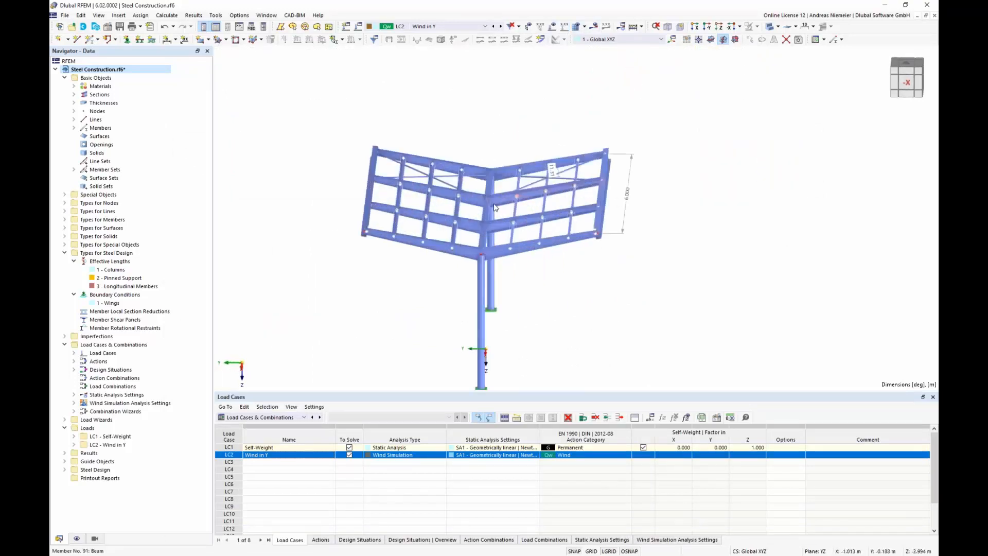
middle_click_drag(604, 307, 583, 310, "ctrl")
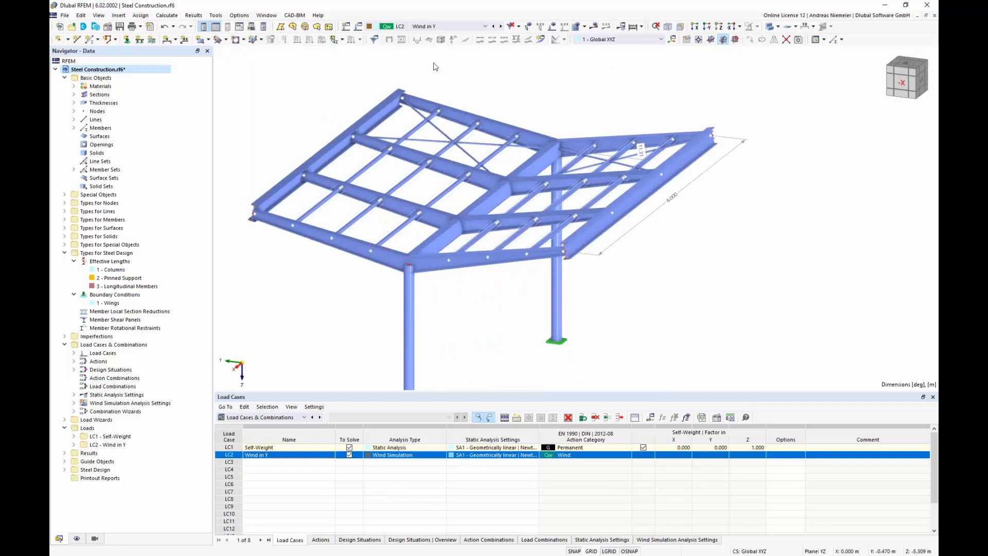
Step: In the wireframe display, create a Load Transfer surface from the boundary lines of each sloping roof wing, and check both in the solid display
left_click(777, 27)
left_click(782, 38)
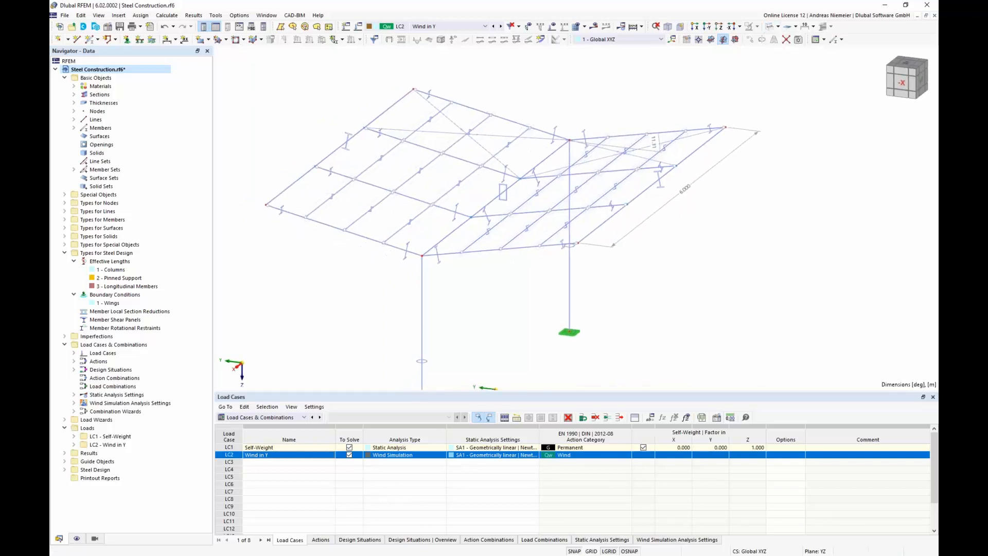
left_click(208, 40)
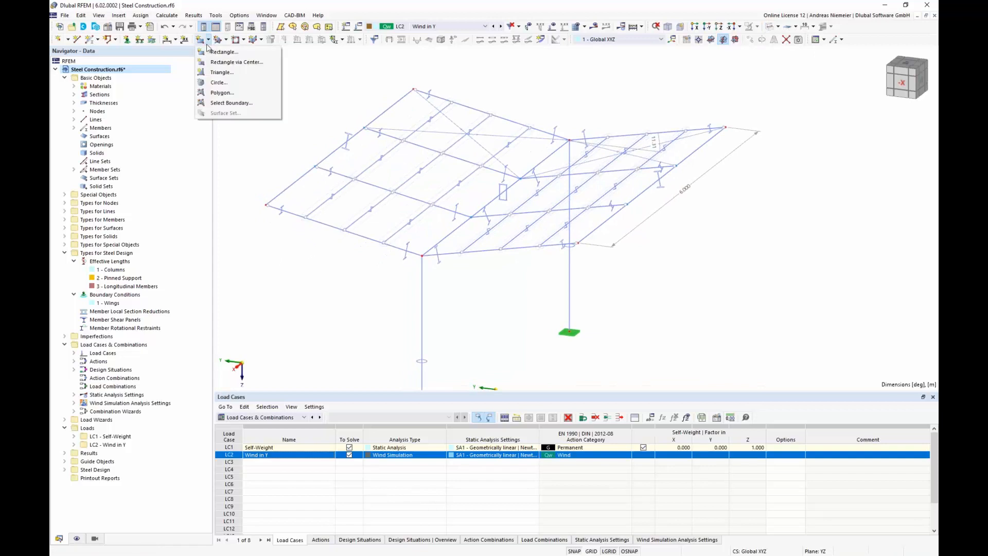
left_click(216, 103)
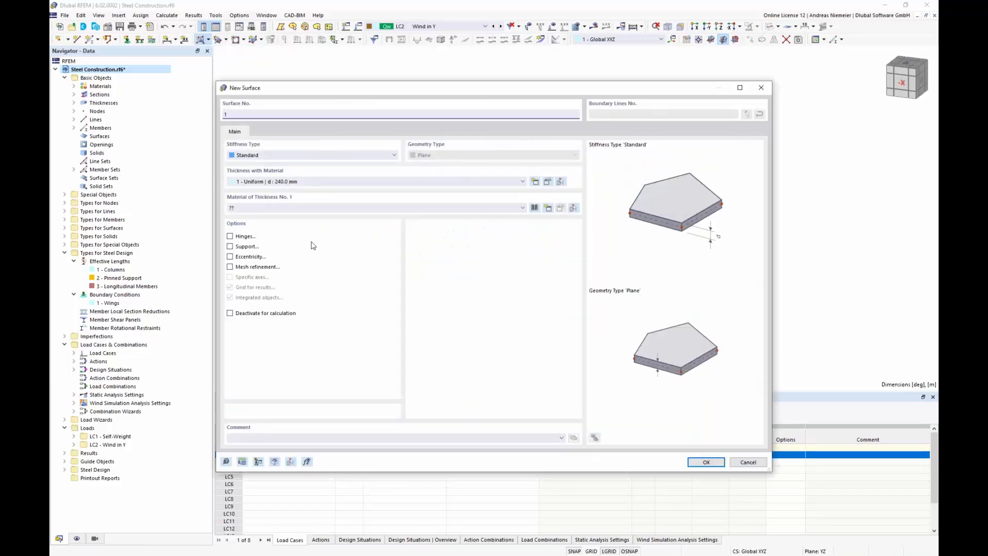
left_click(286, 156)
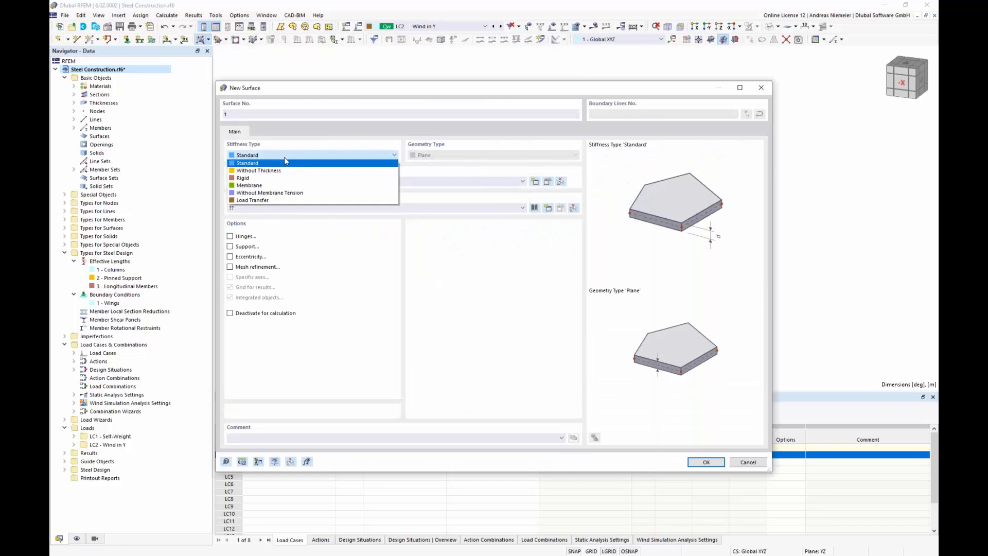
left_click(284, 201)
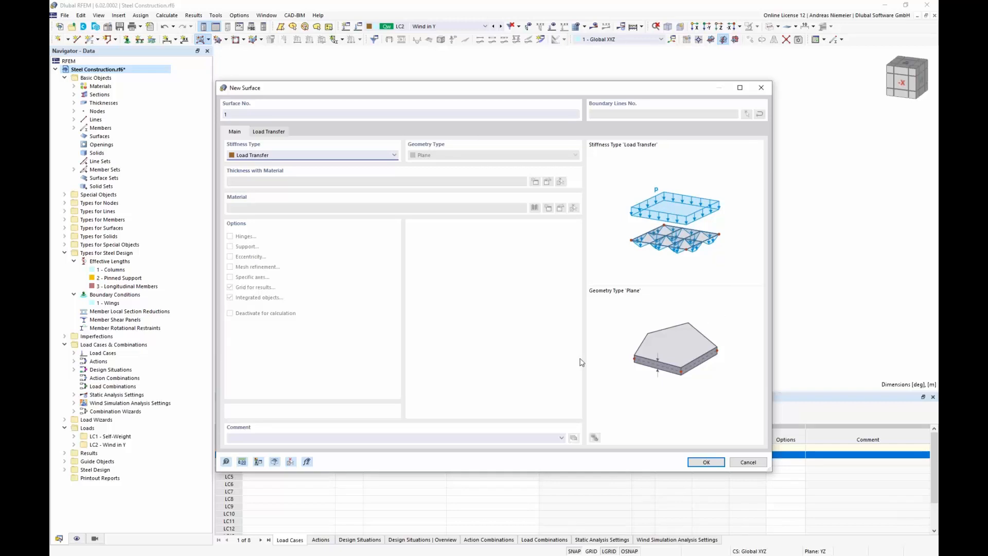
left_click(706, 462)
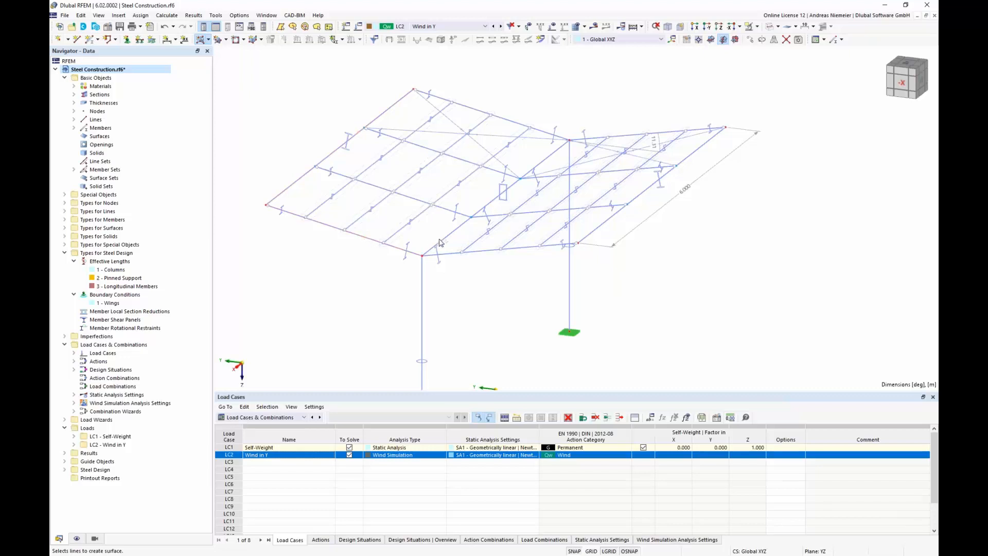
left_click(539, 145)
left_click(532, 322)
left_click(618, 189)
middle_click_drag(354, 306, 377, 299, "ctrl")
left_click(773, 25)
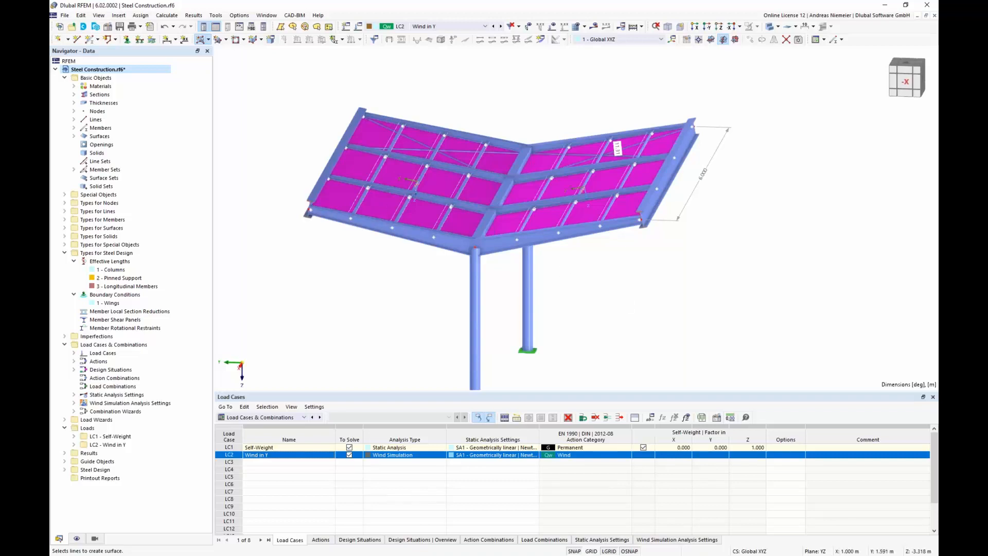
key("Escape")
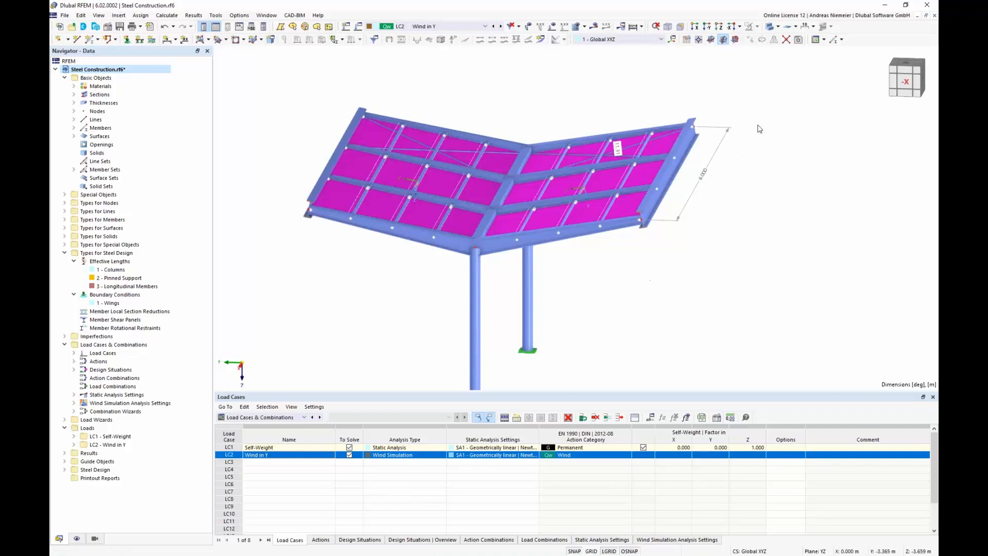
Step: Show the model in wireframe and examine how the Z-section purlins are oriented relative to the inclined roof surface in the -X view
left_click(774, 40)
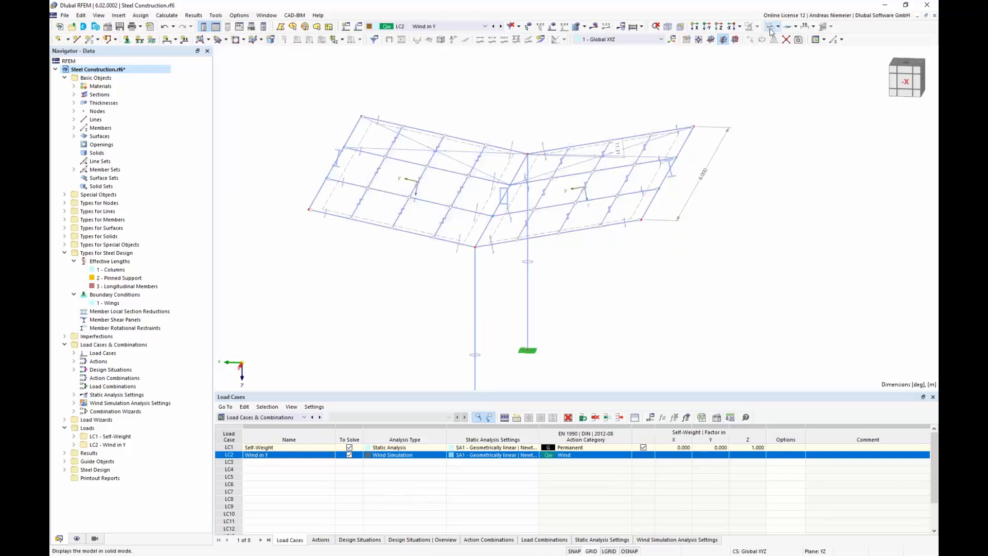
scroll(369, 193, "up", 3)
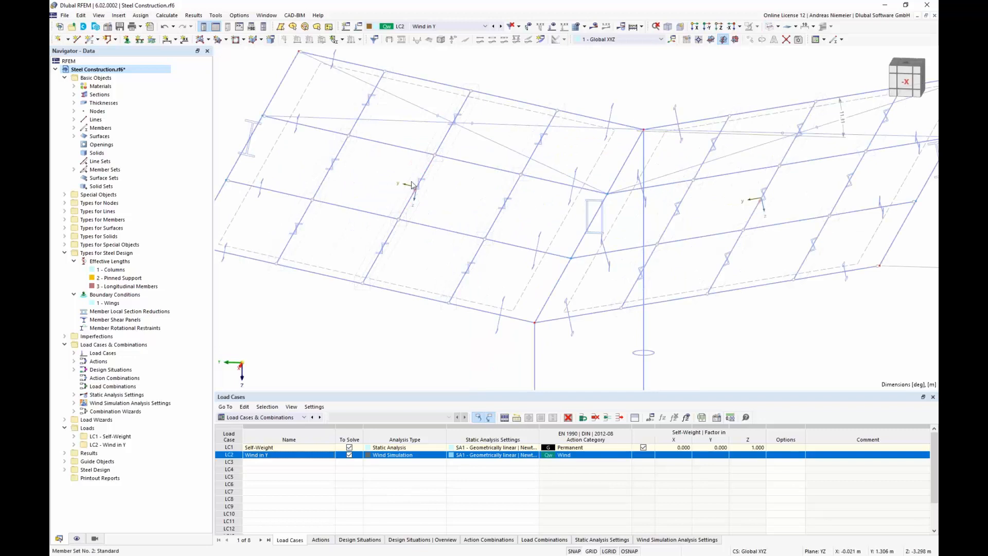
middle_click_drag(375, 326, 391, 297, "ctrl")
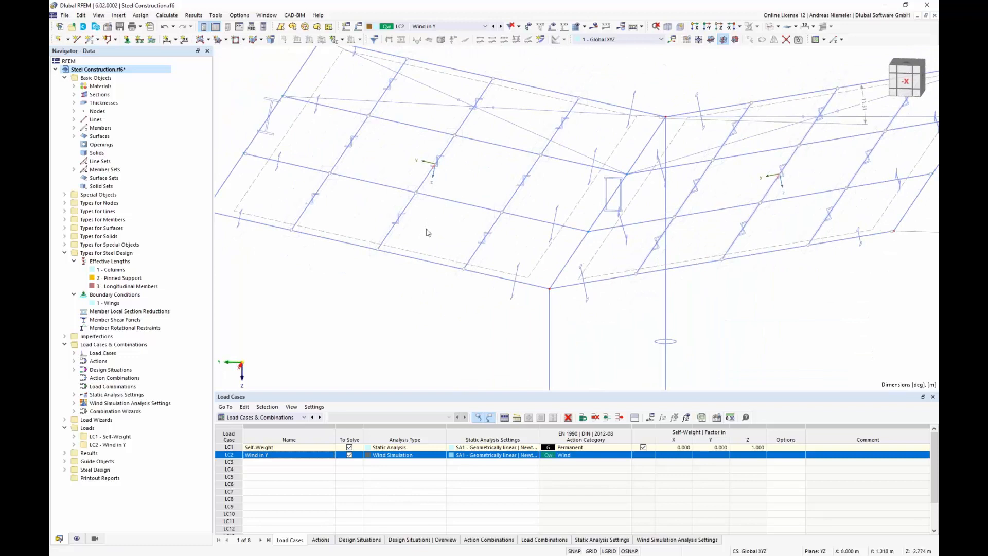
scroll(428, 227, "down", 3)
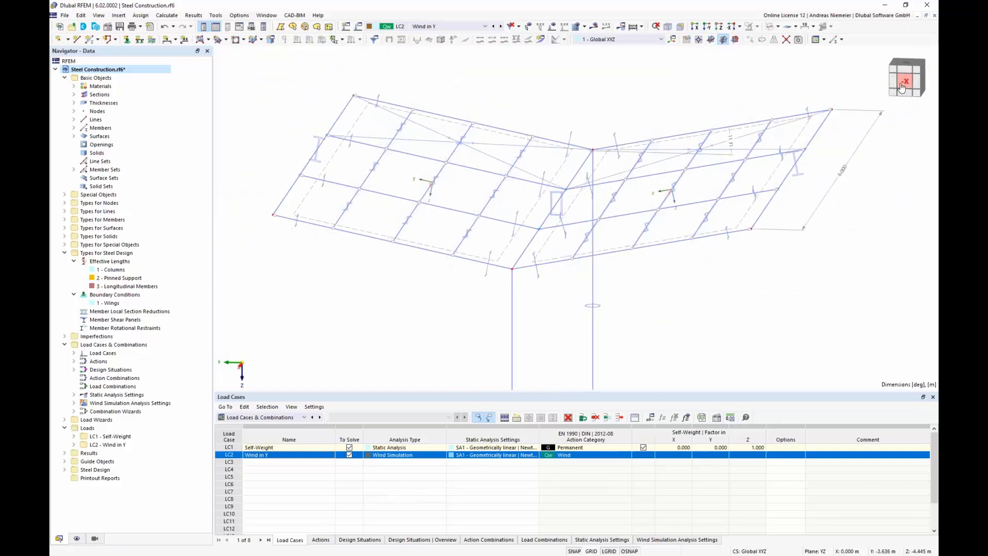
scroll(412, 87, "up", 7)
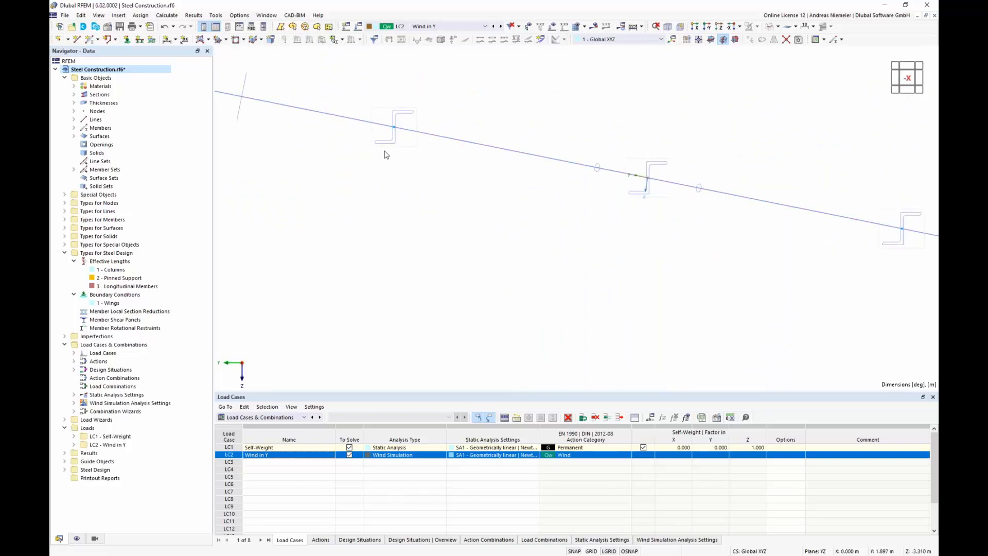
scroll(390, 182, "down", 3)
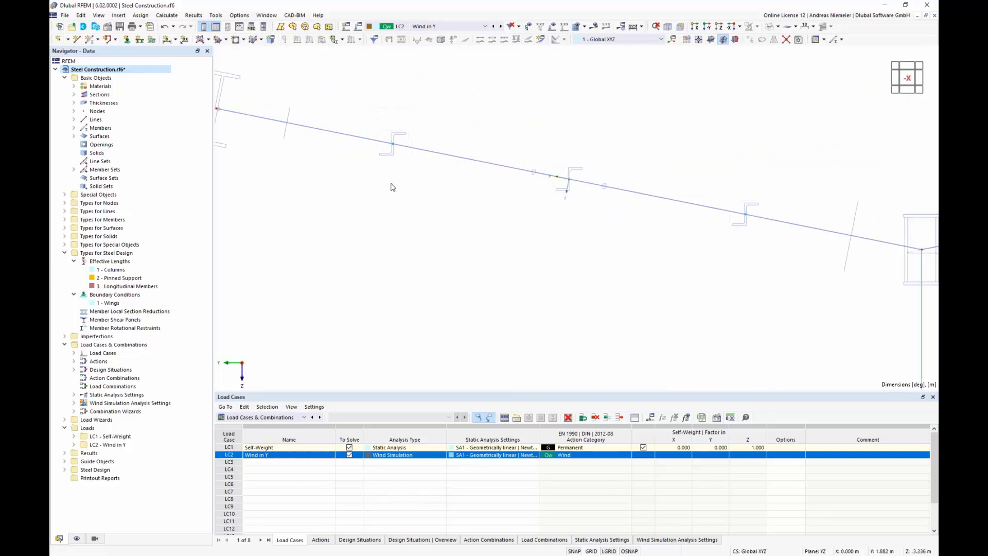
scroll(388, 175, "up", 2)
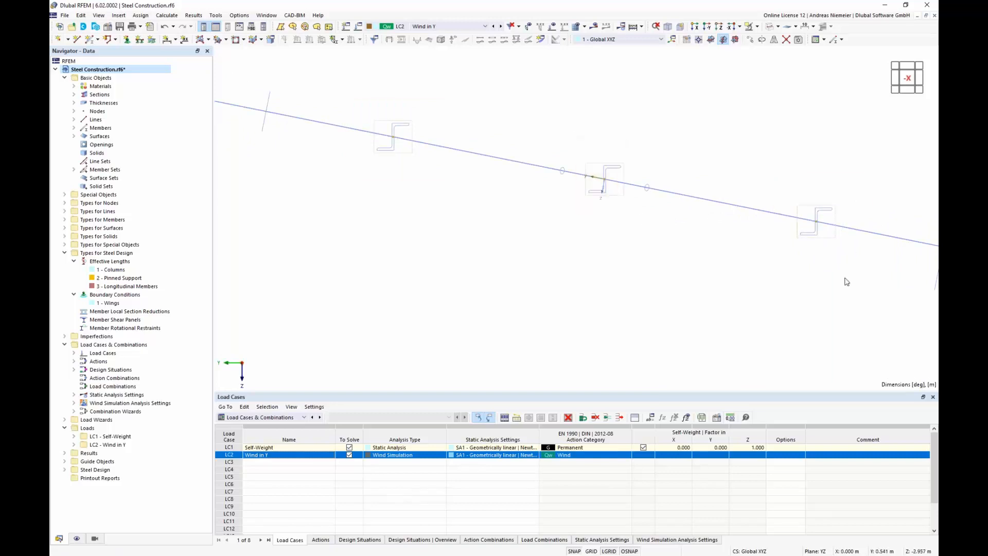
Step: Set the rotation type of purlin members 79-87 to Surface, referenced to roof surface 1 in plane x-z, and accept deleting the mesh
middle_click_drag(835, 280, 687, 316, "ctrl")
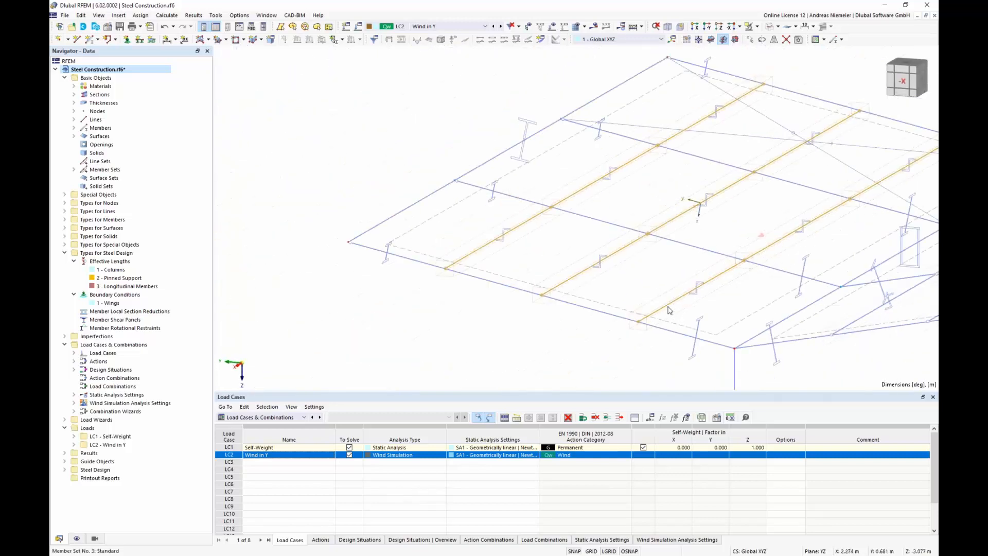
right_click(668, 308)
mouse_move(694, 41)
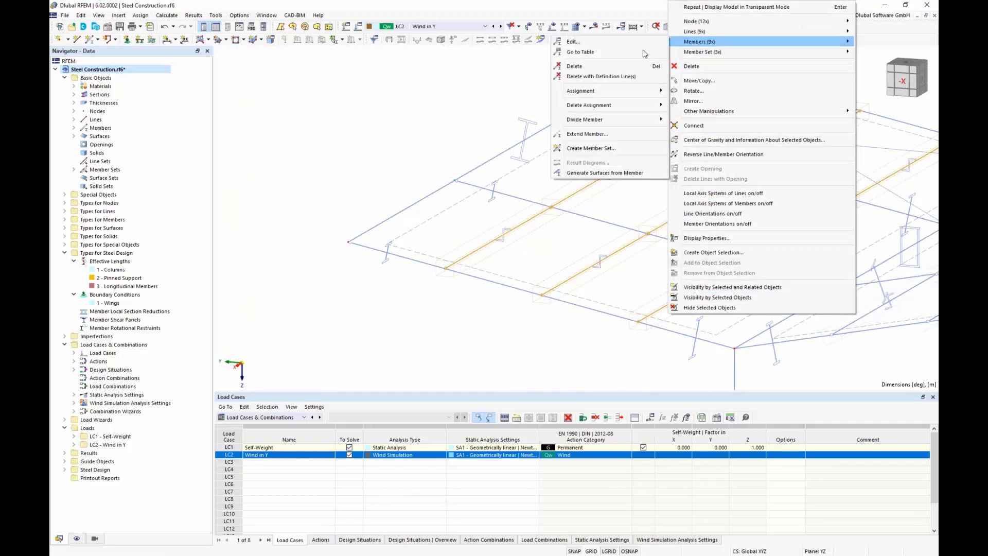
left_click(615, 44)
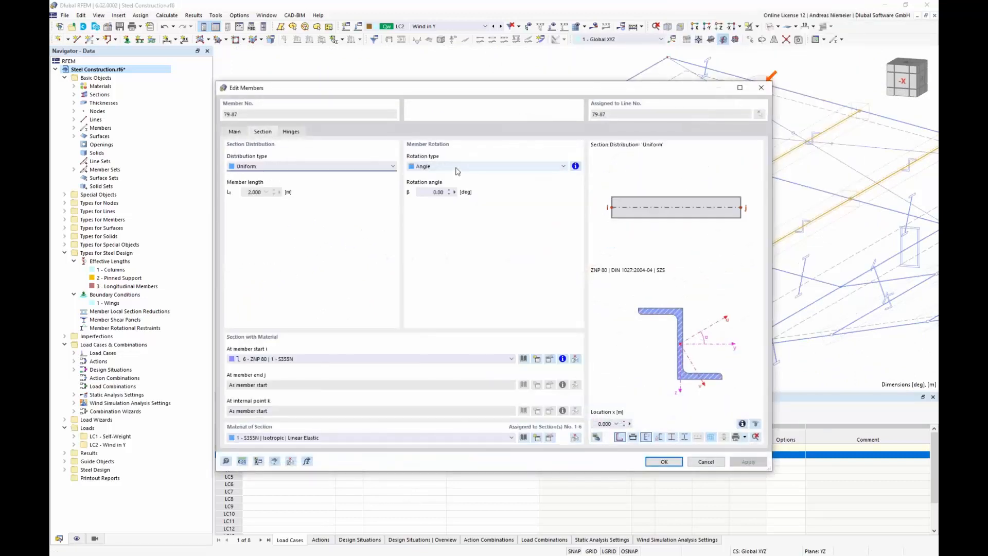
left_click(457, 169)
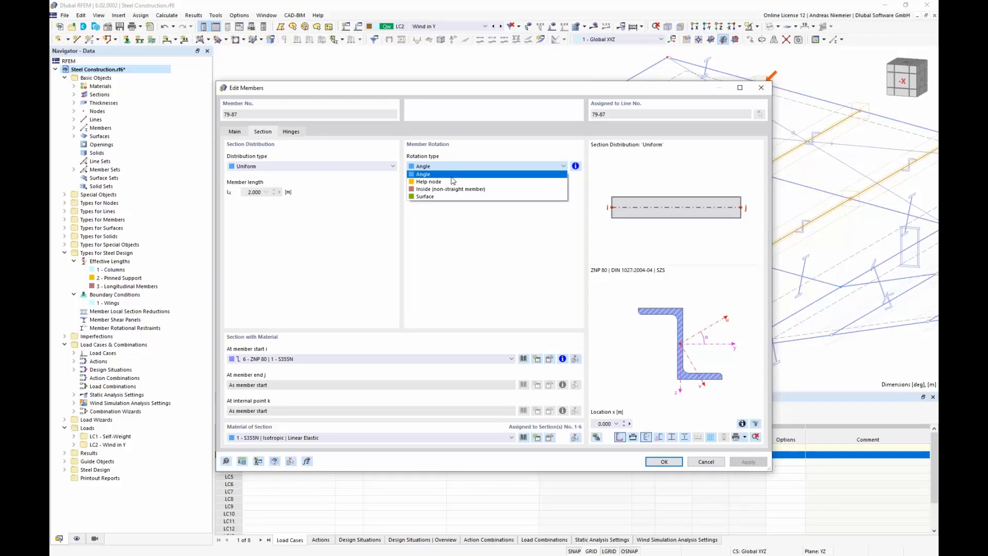
left_click(430, 197)
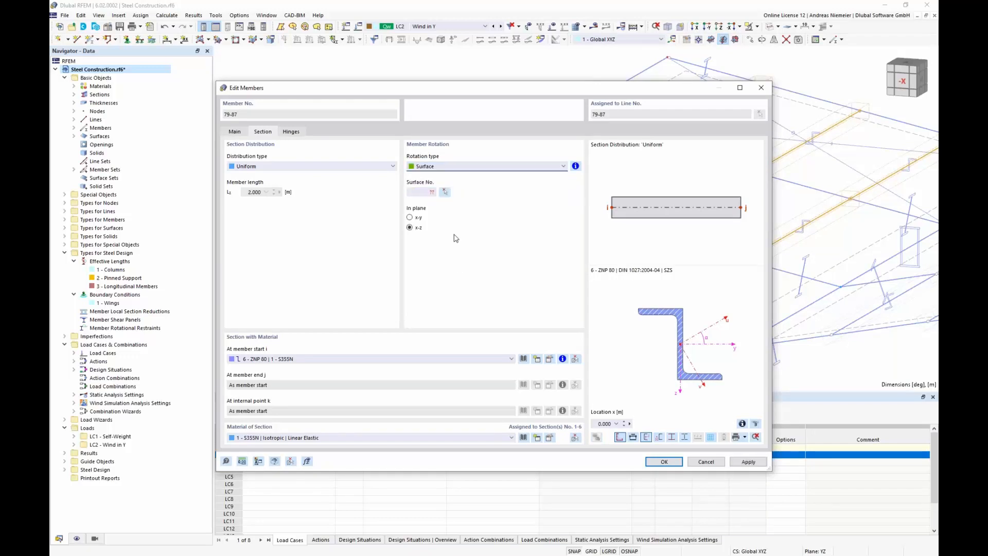
left_click(445, 192)
left_click(500, 280)
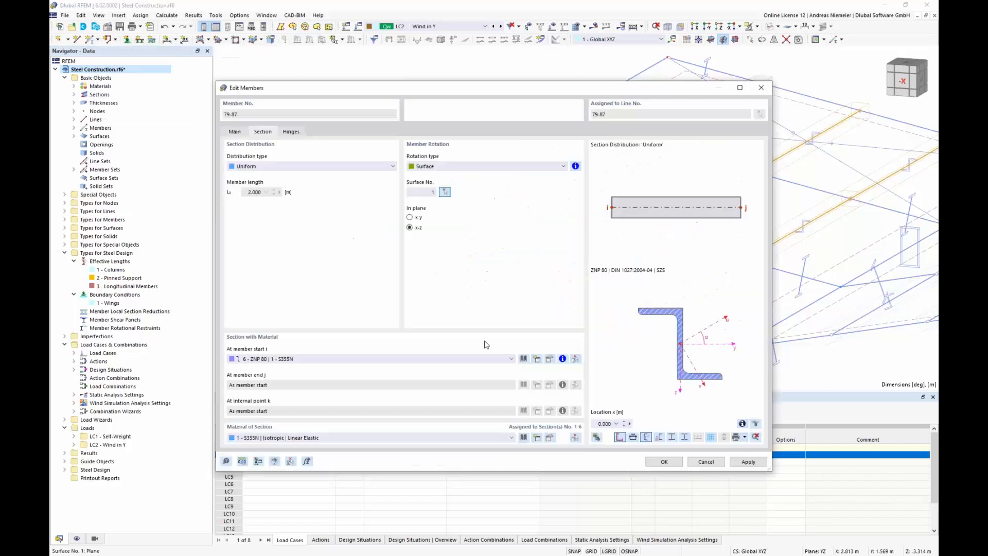
left_click(661, 461)
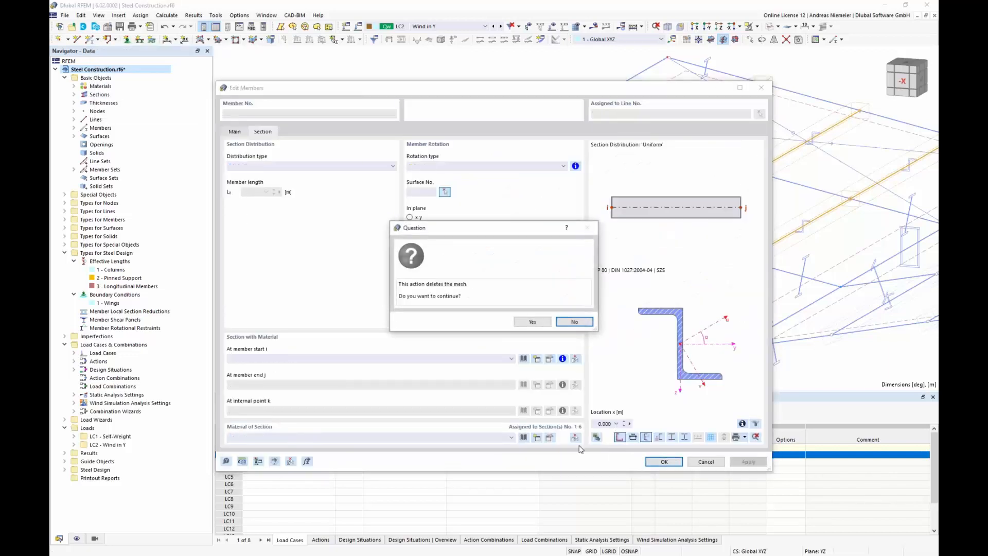
left_click(532, 322)
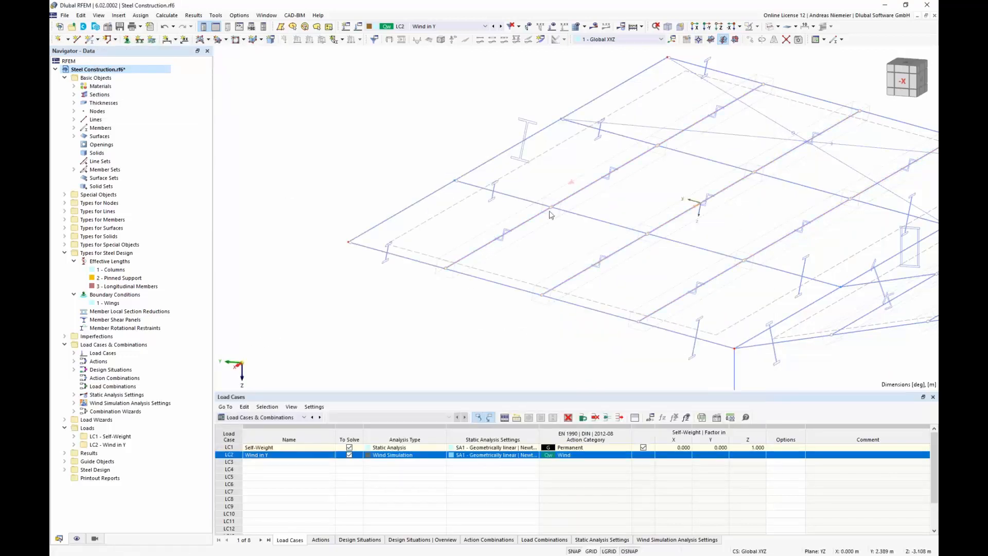
Step: Set the rotation type of the purlins on the other roof wing, members 95-103, to Surface, referenced to surface 2 in plane x-z
middle_click_drag(509, 302, 365, 266)
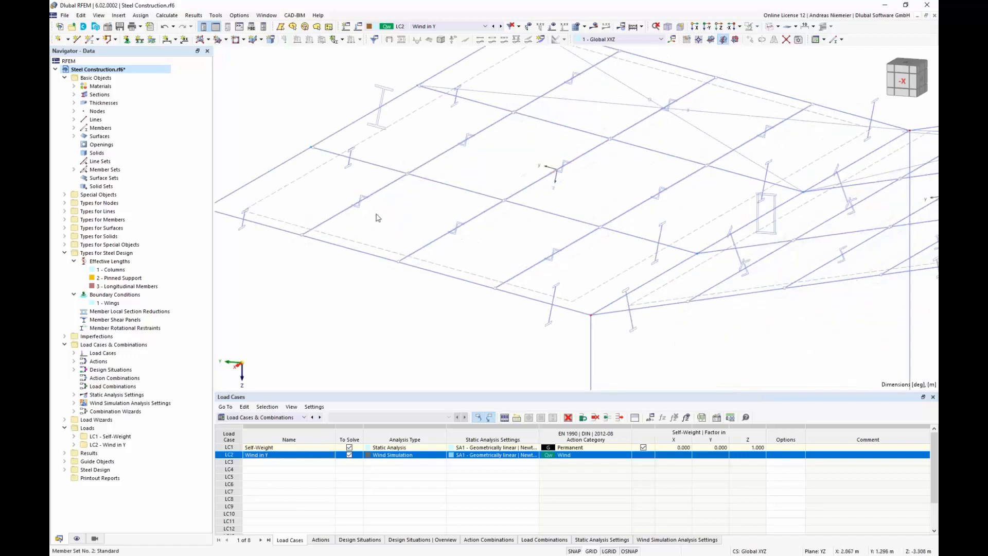
middle_click_drag(403, 299, 268, 276)
scroll(268, 276, "down", 1)
middle_click_drag(328, 287, 370, 268, "ctrl")
scroll(369, 267, "down", 1)
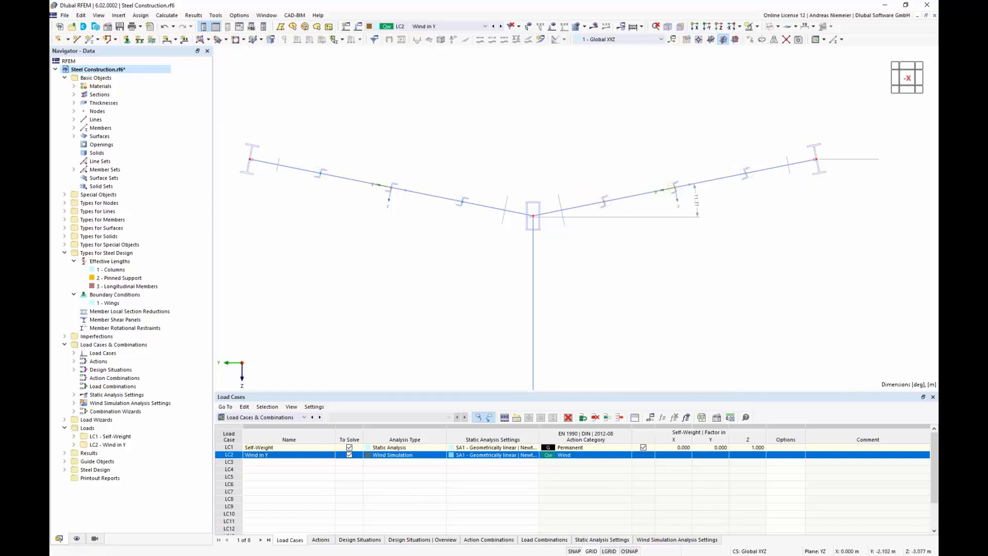
middle_click_drag(763, 188, 739, 240, "ctrl")
scroll(695, 246, "up", 5)
right_click(691, 247)
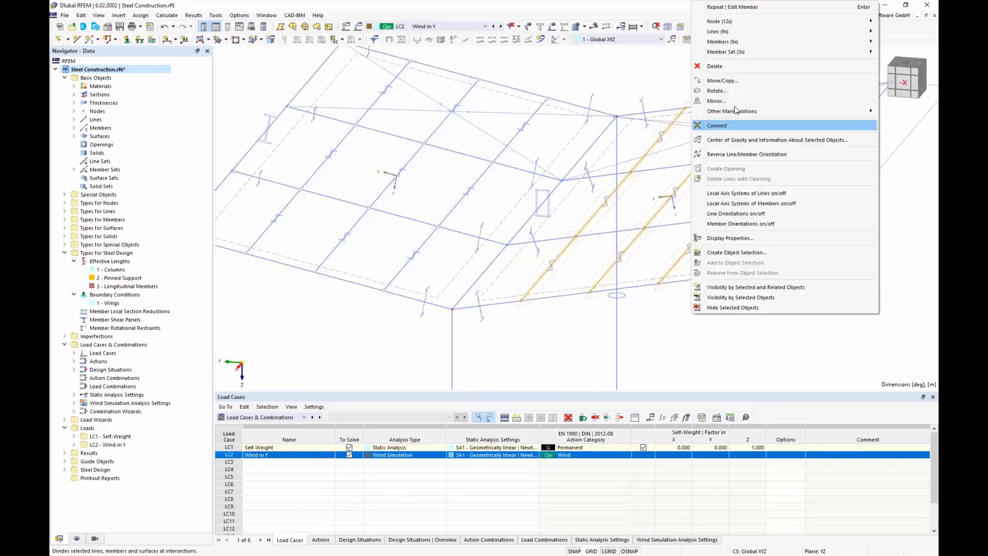
mouse_move(715, 42)
left_click(651, 44)
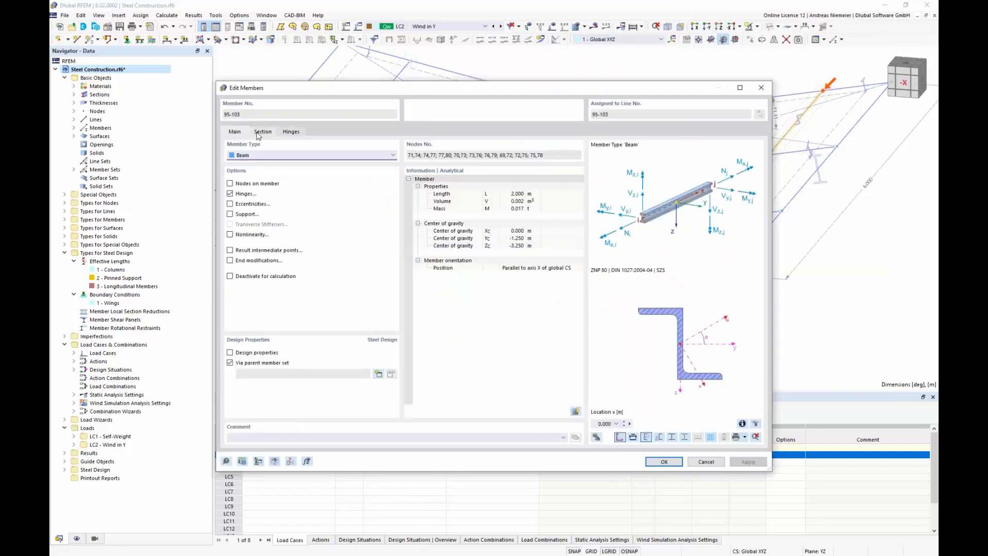
left_click(258, 133)
left_click(501, 169)
left_click(490, 197)
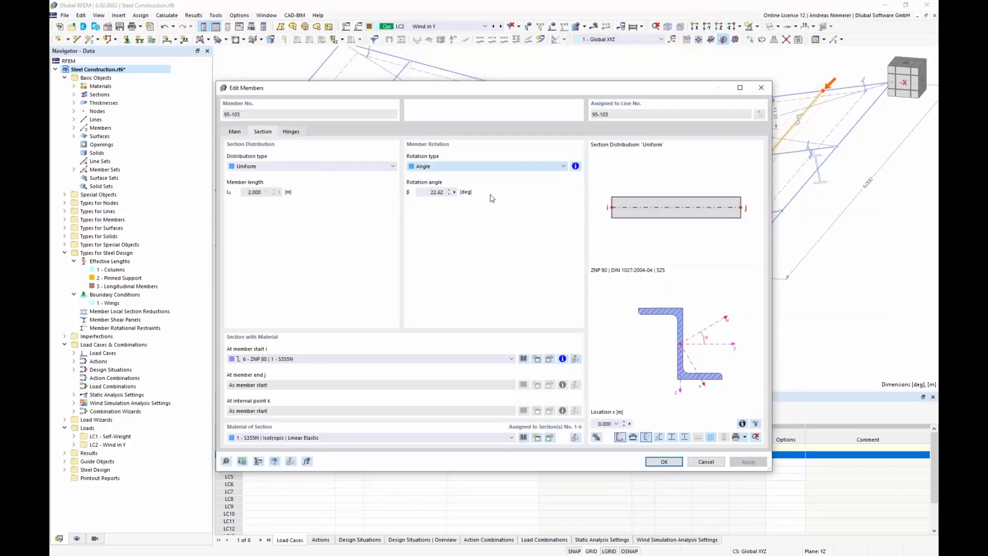
left_click(444, 192)
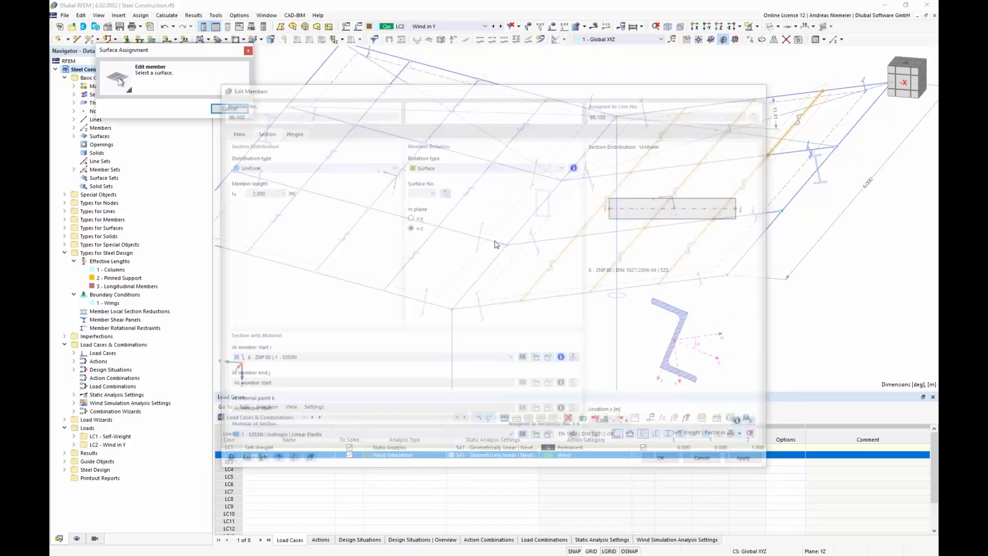
left_click(550, 291)
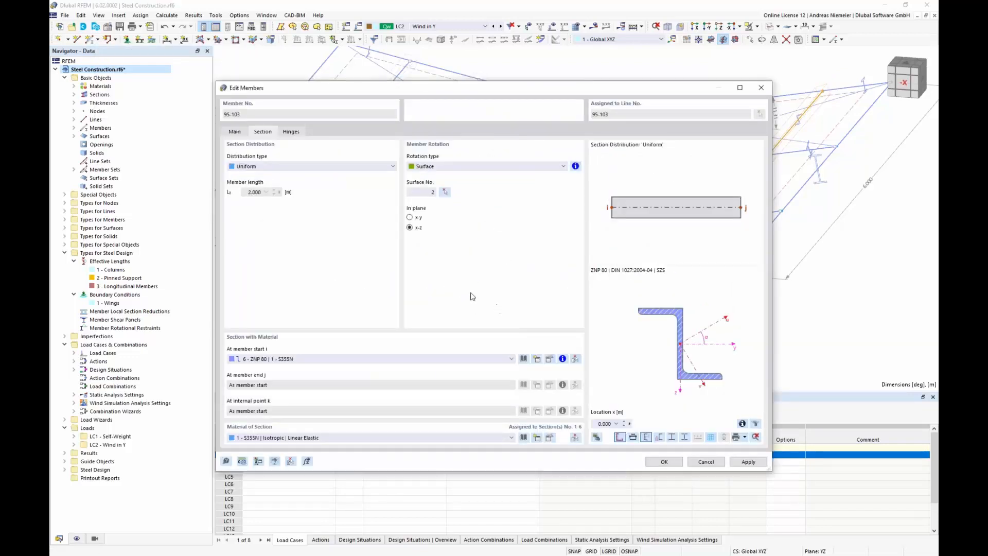
left_click(663, 461)
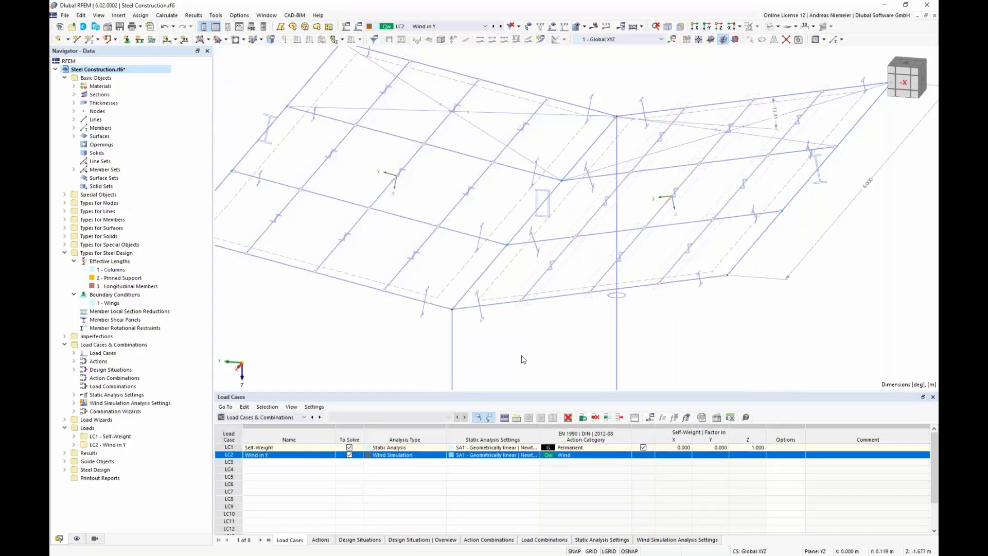
Step: Insert an empty load case row ahead of Wind in Y and create load case LC2 named Snow in it
middle_click_drag(355, 346, 372, 331)
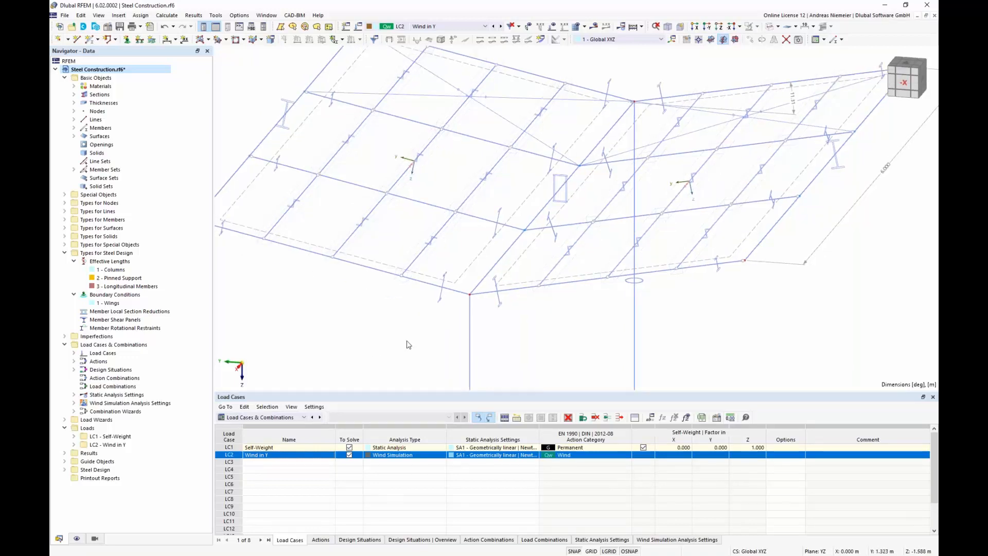
left_click(311, 490)
left_click(300, 455)
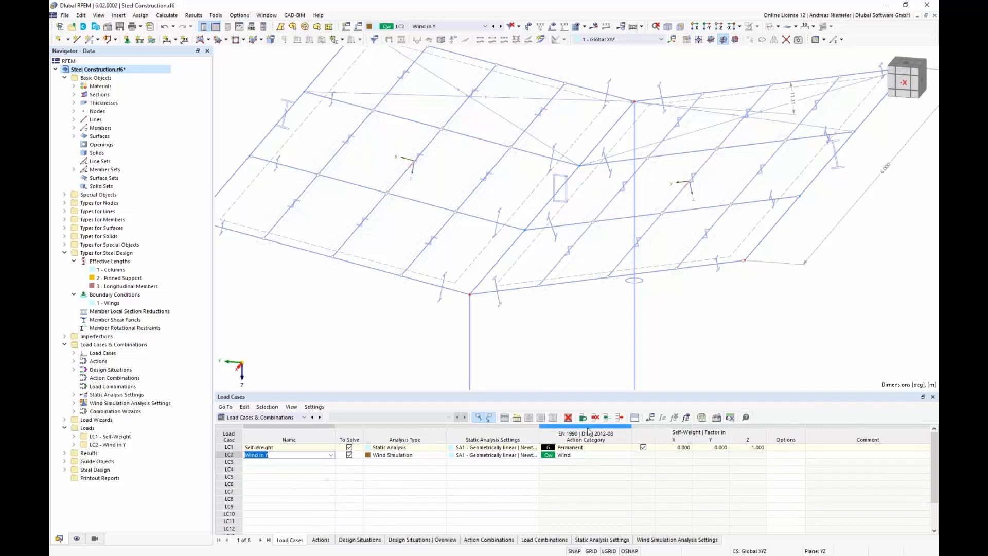
left_click(607, 418)
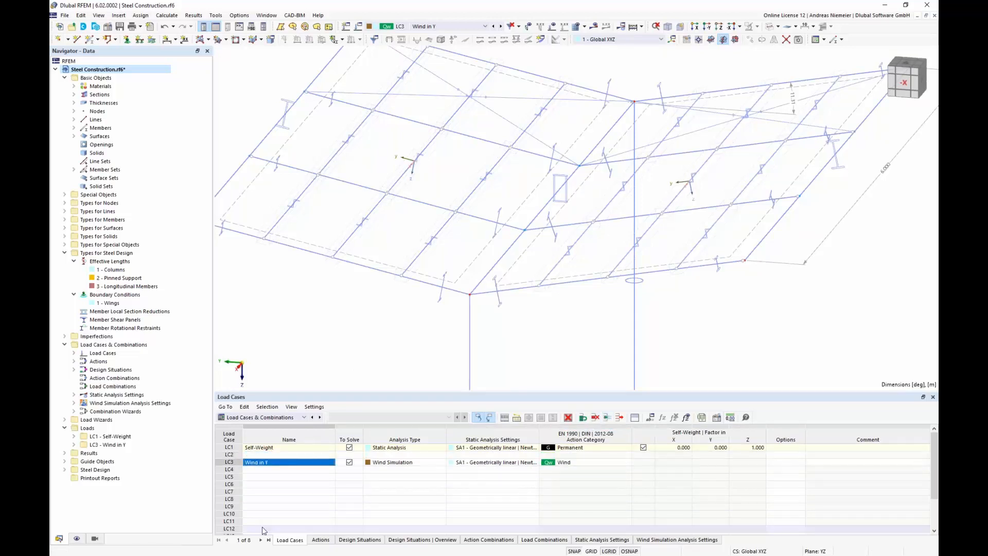
left_click(294, 506)
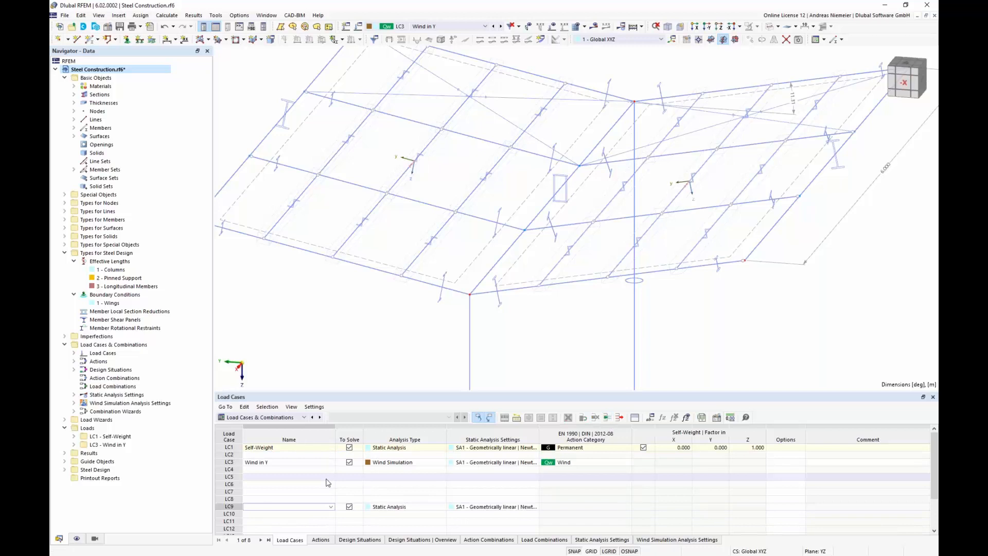
left_click(297, 455)
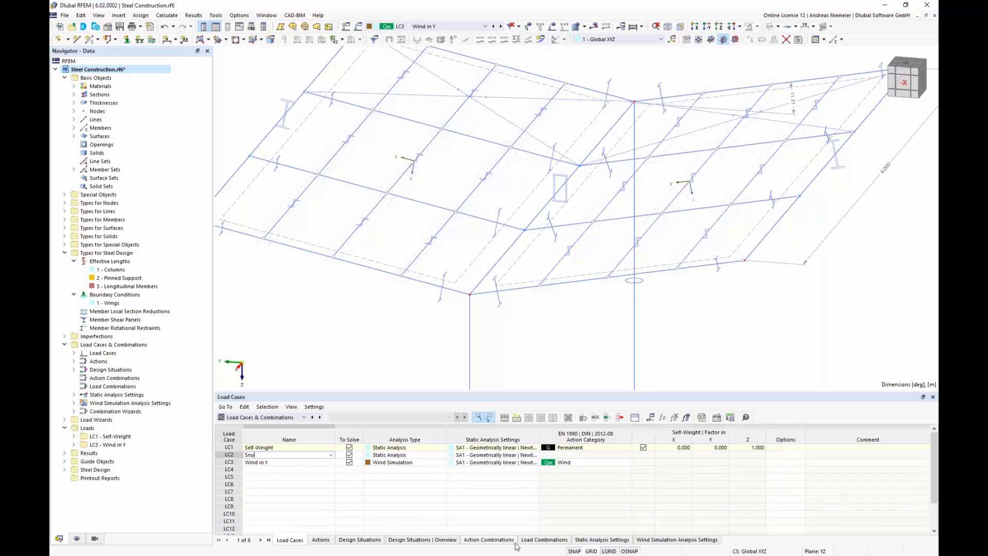
left_click_drag(503, 502, 503, 505)
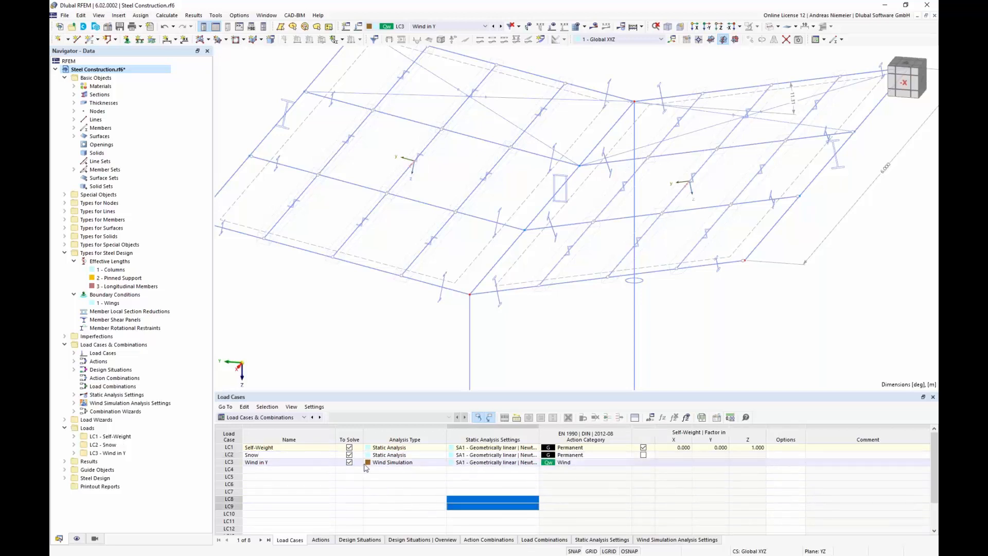
Step: Set the action category of load case LC2 Snow to Snow / Ice loads - H <= 1000 m
left_click(577, 455)
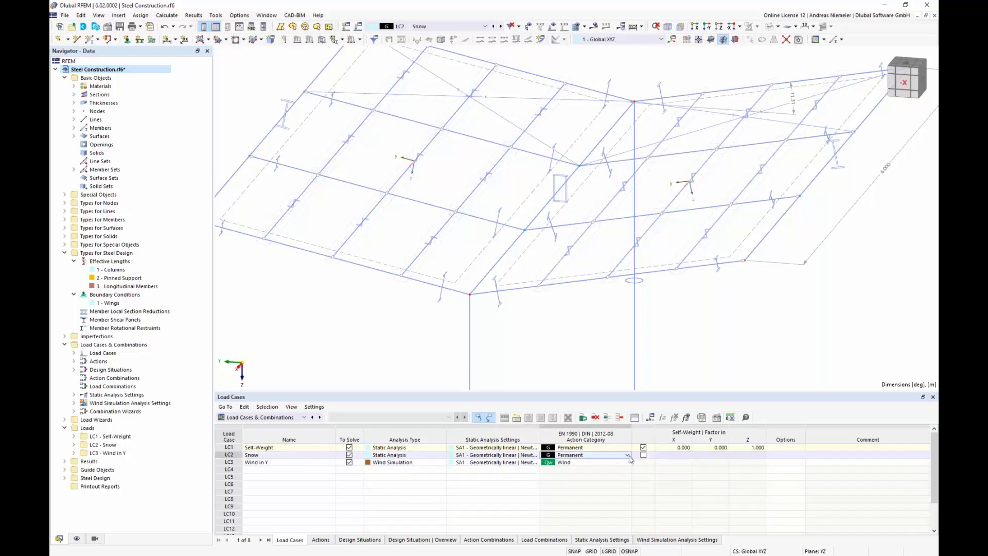
left_click(627, 455)
left_click(604, 391)
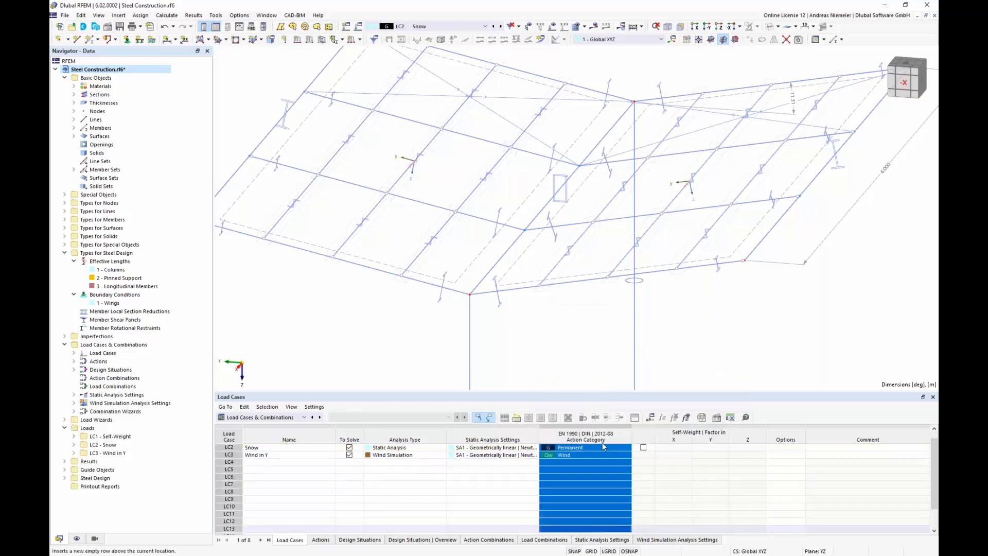
scroll(509, 497, "up", 1)
left_click(493, 491)
left_click(576, 455)
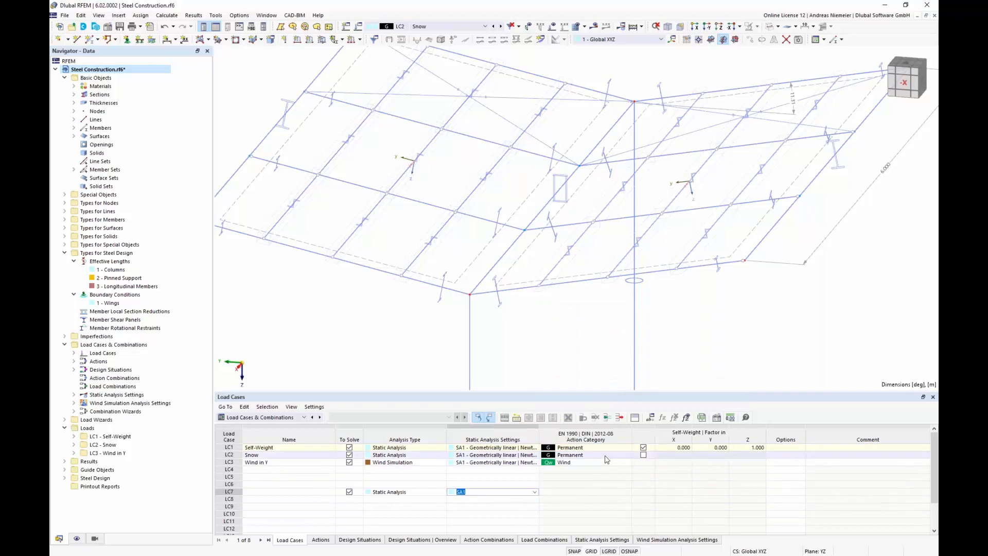
left_click(628, 455)
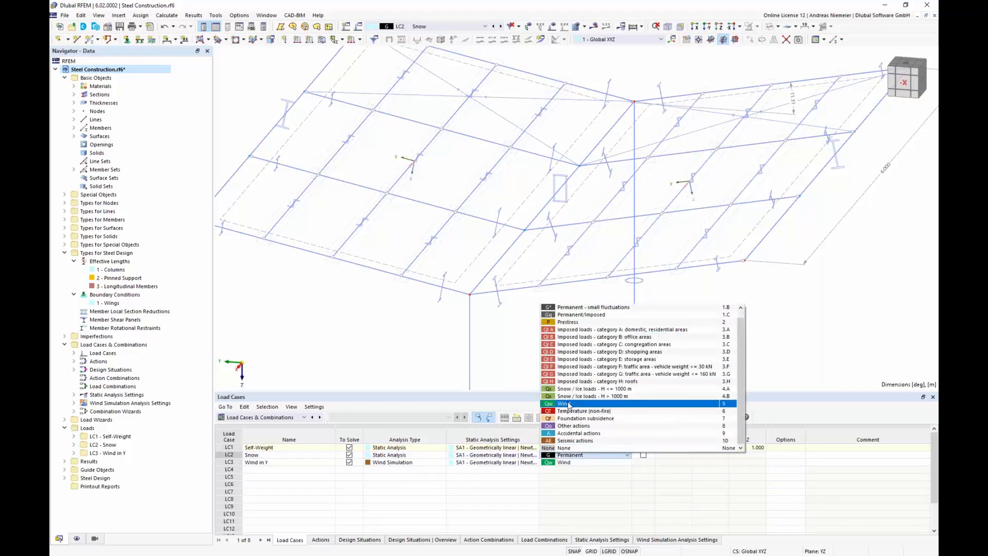
left_click(571, 389)
left_click(493, 484)
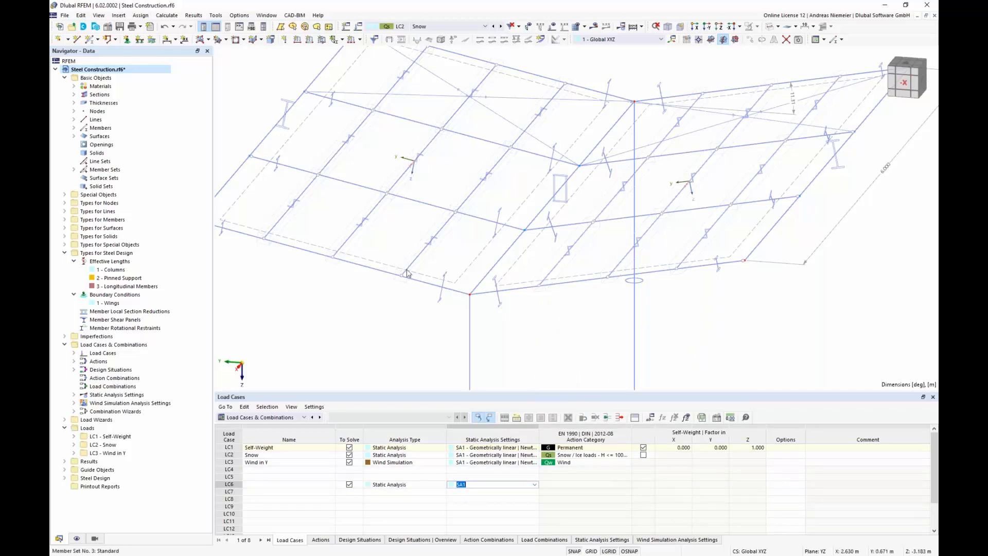
Step: Create a uniform surface load of 1.00 kN/m² in LC2, global Z on projected area, and assign it to both roof surfaces
left_click(405, 340)
middle_click_drag(394, 332, 410, 326)
scroll(410, 325, "down", 1)
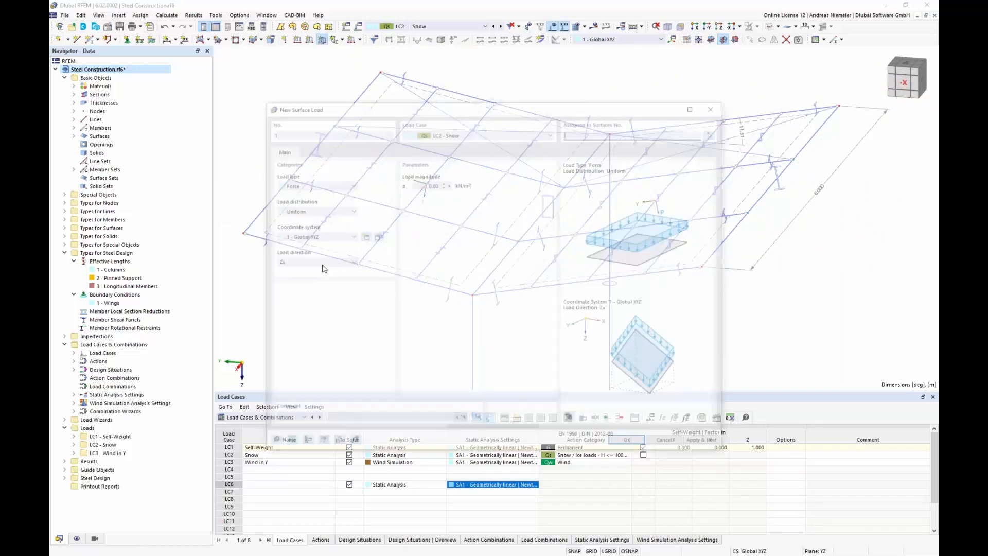
left_click(301, 261)
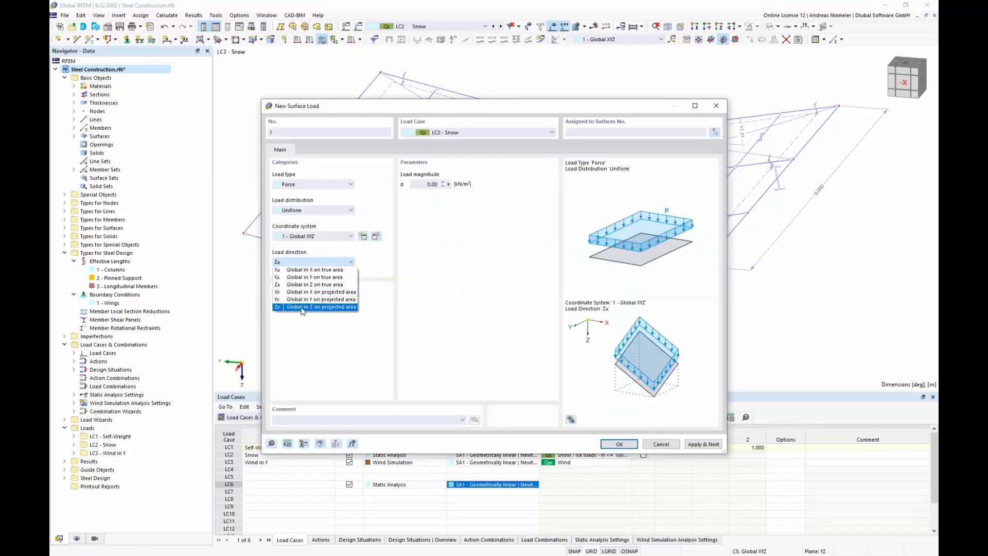
left_click(302, 307)
left_click(304, 264)
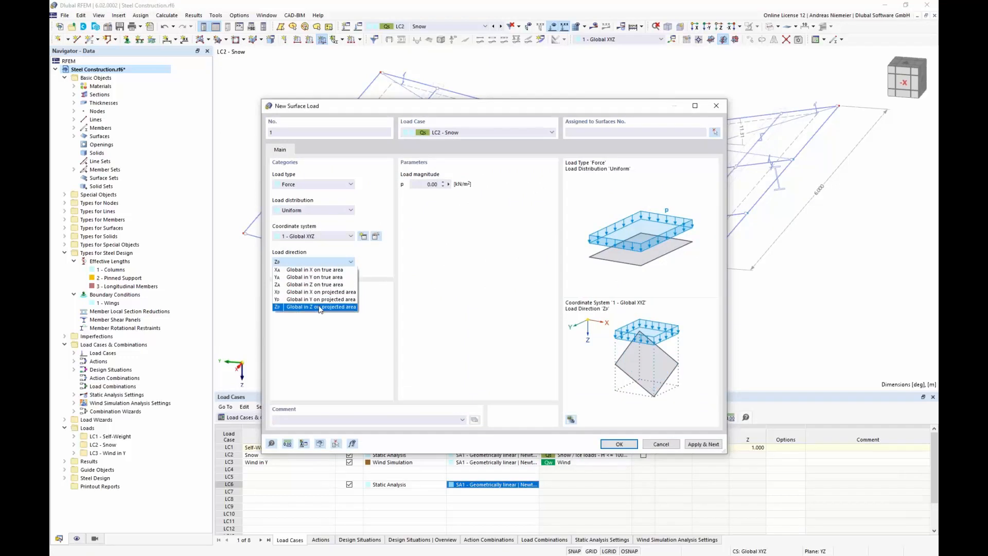
left_click(320, 307)
left_click(445, 186)
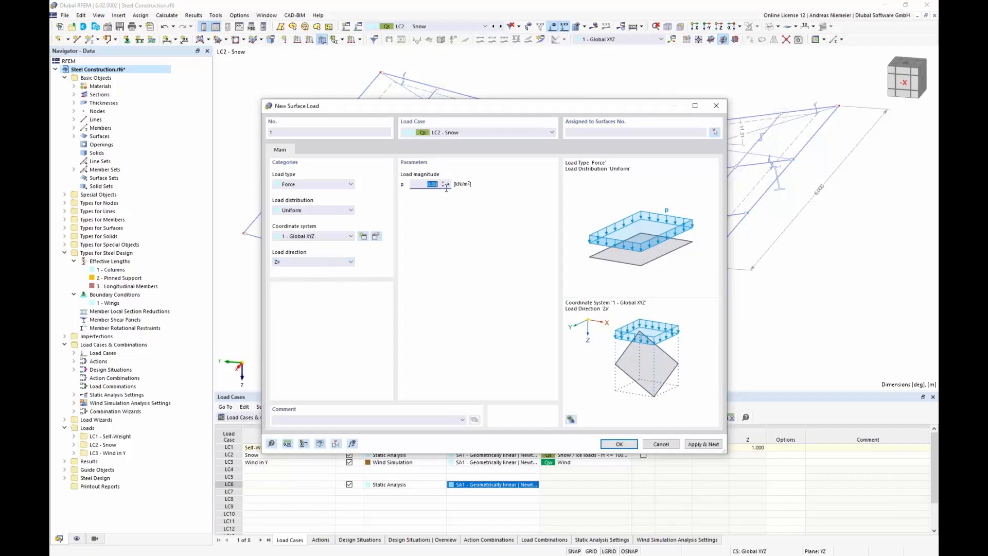
type("1")
left_click(619, 443)
left_click_drag(528, 338, 439, 266)
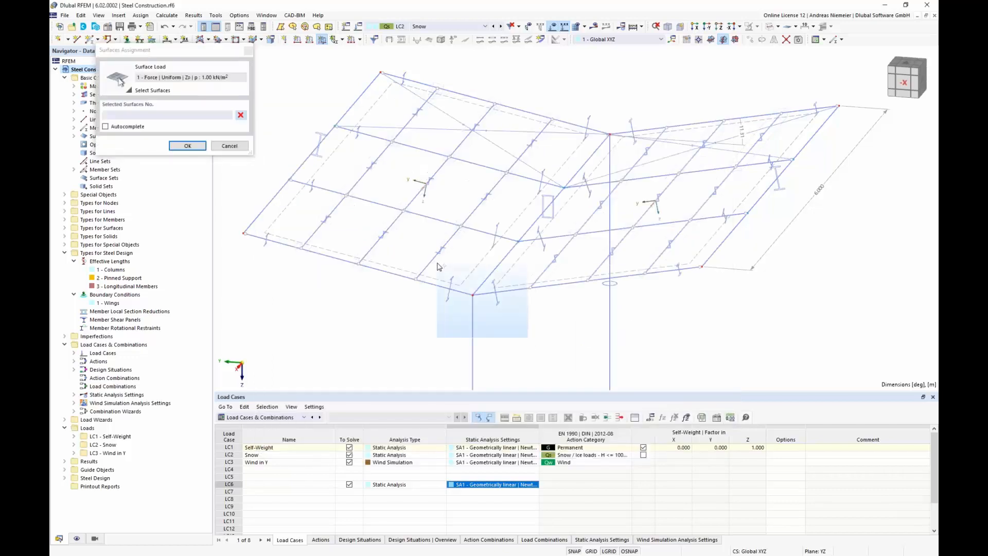
left_click(187, 145)
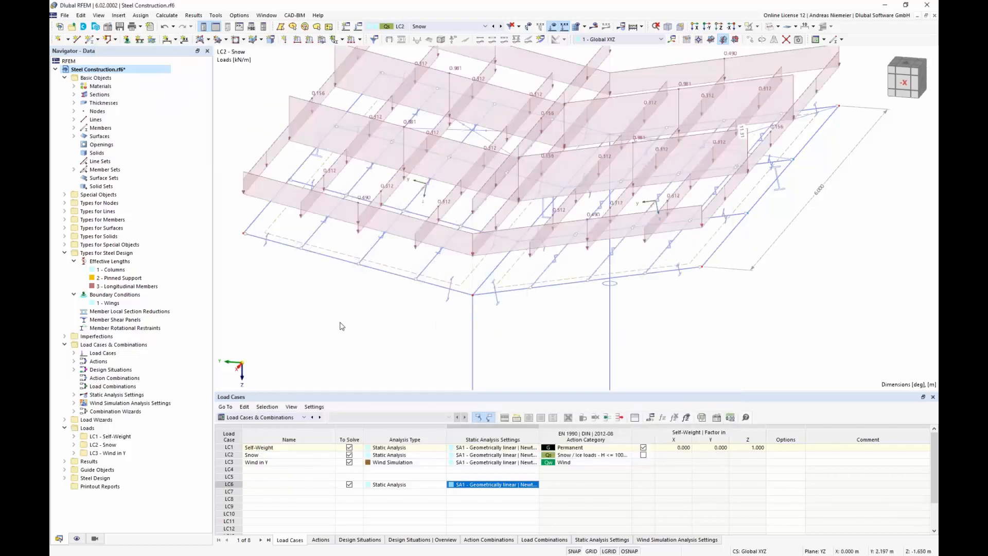
Step: Examine from several angles how the snow load is distributed to the purlins and beams of both roof wings
scroll(355, 315, "down", 1)
scroll(350, 296, "down", 1)
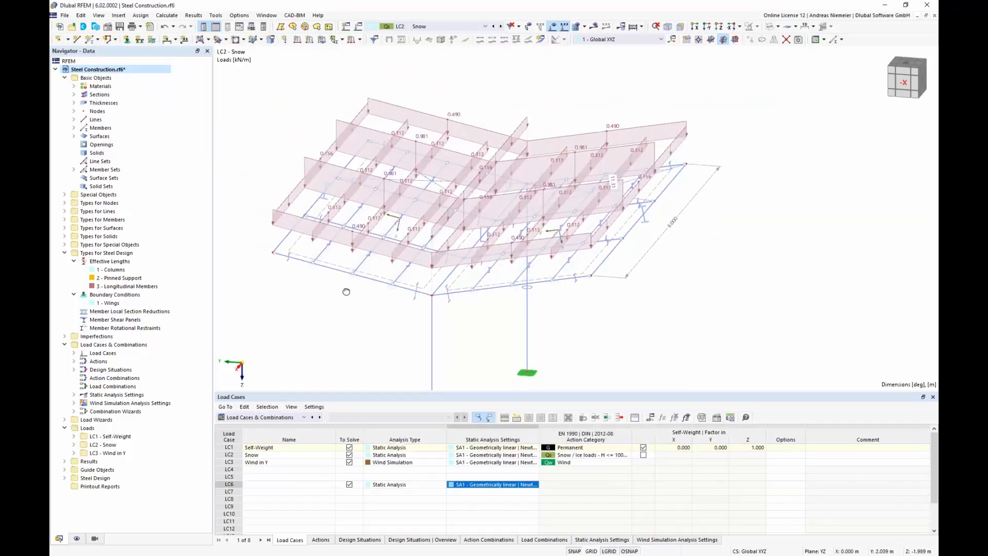
middle_click_drag(346, 292, 347, 269, "ctrl")
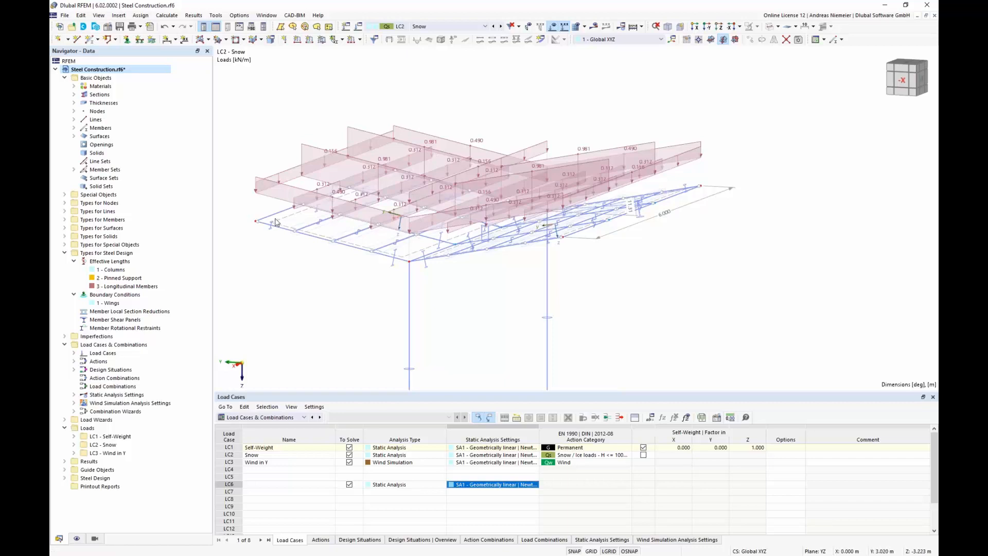
scroll(329, 251, "up", 4)
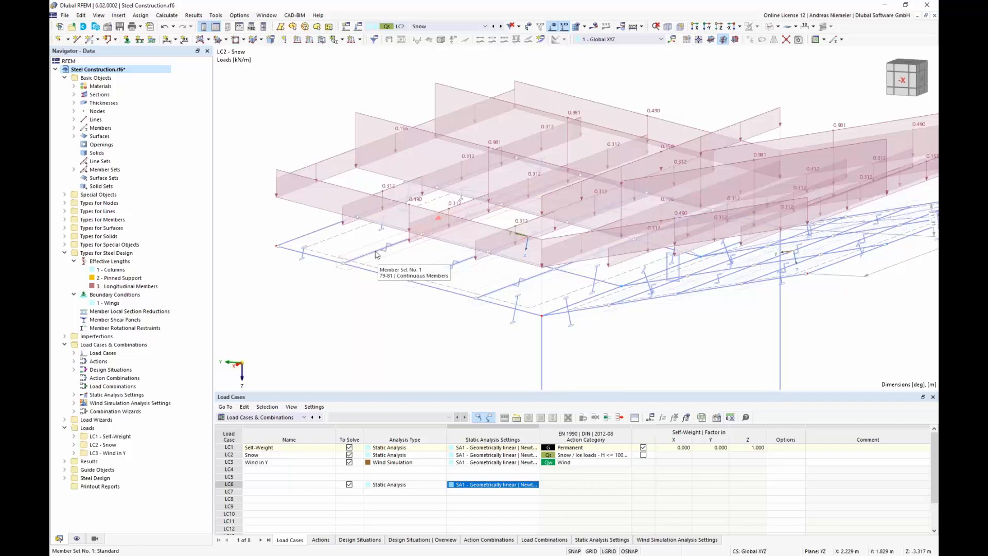
scroll(374, 256, "down", 3)
middle_click_drag(359, 277, 353, 288)
middle_click_drag(353, 288, 348, 309, "ctrl")
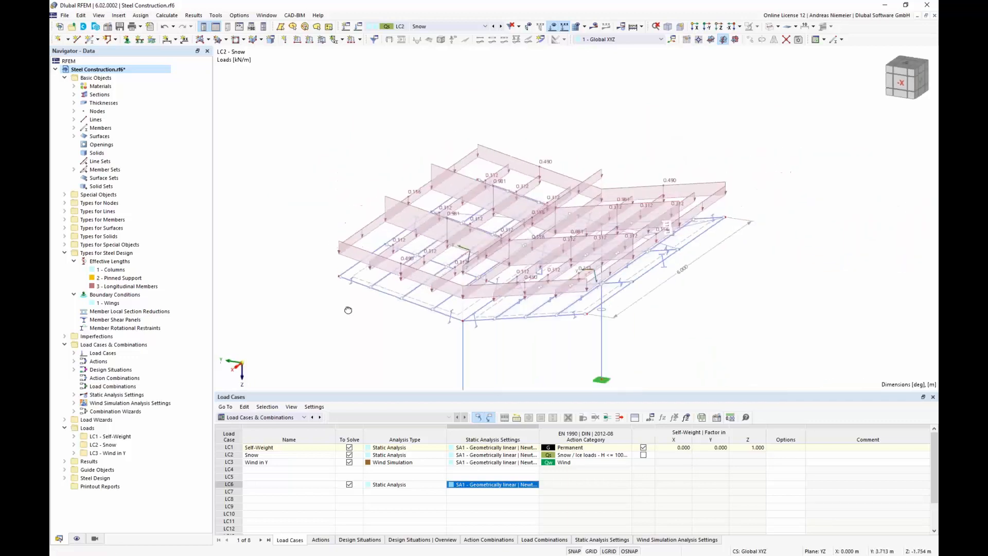
scroll(427, 332, "up", 3)
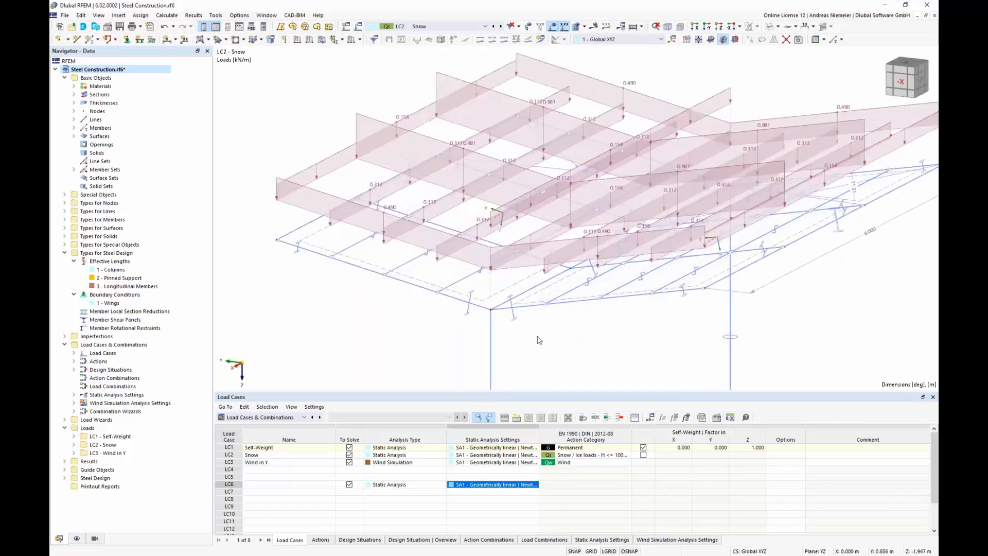
Step: Turn off the separate load transfer display for surfaces to view the applied area loads, and turn it back on
left_click(76, 539)
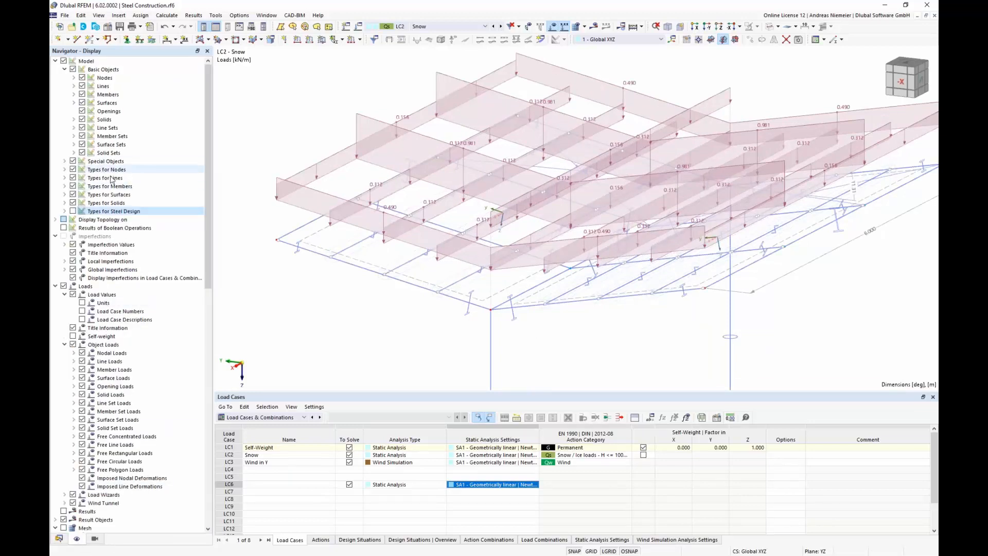
left_click(73, 103)
left_click(91, 169)
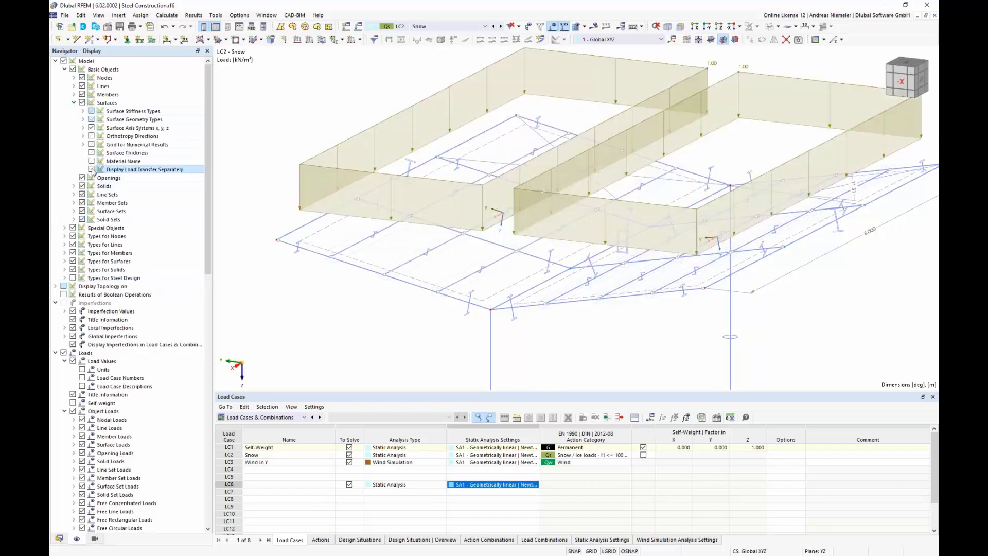
left_click(92, 170)
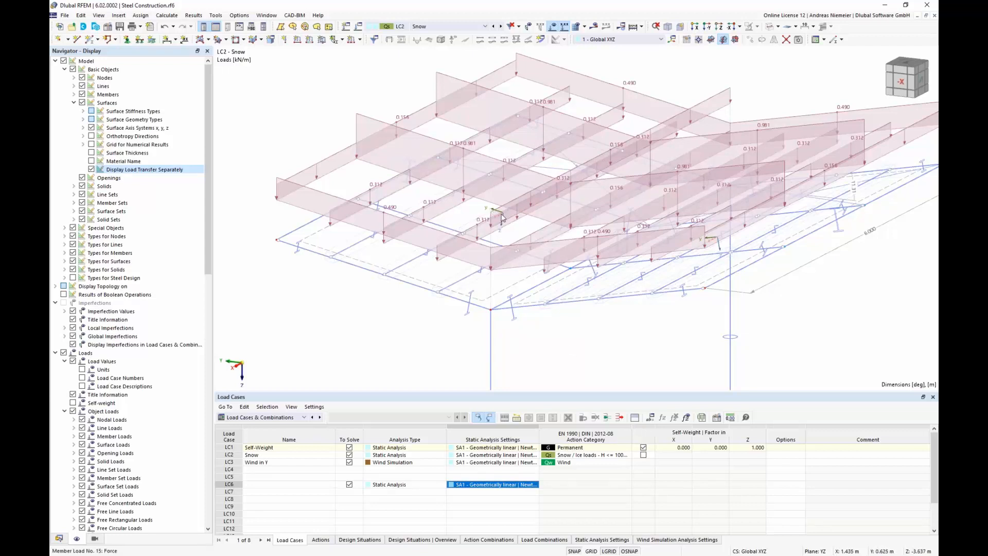
Step: Set the load transfer direction of roof surfaces 1 and 2 to local y and give them a surface weight of 1 kg/m²
right_click(483, 304)
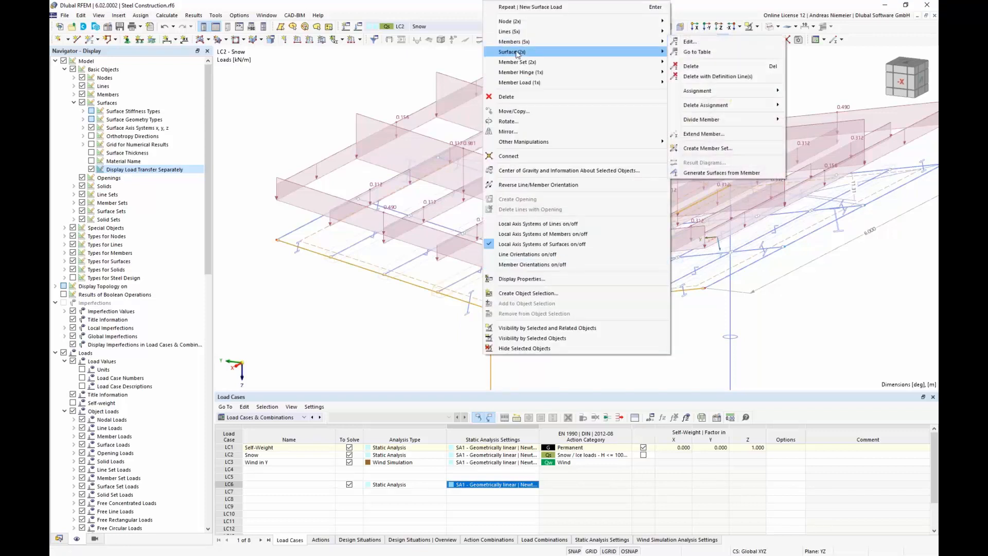
mouse_move(651, 51)
left_click(687, 52)
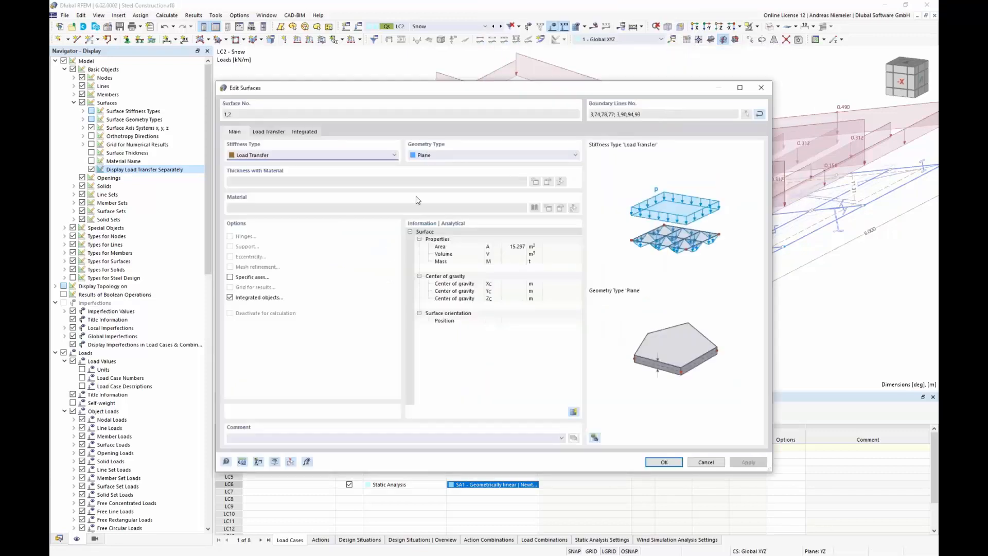
left_click(271, 132)
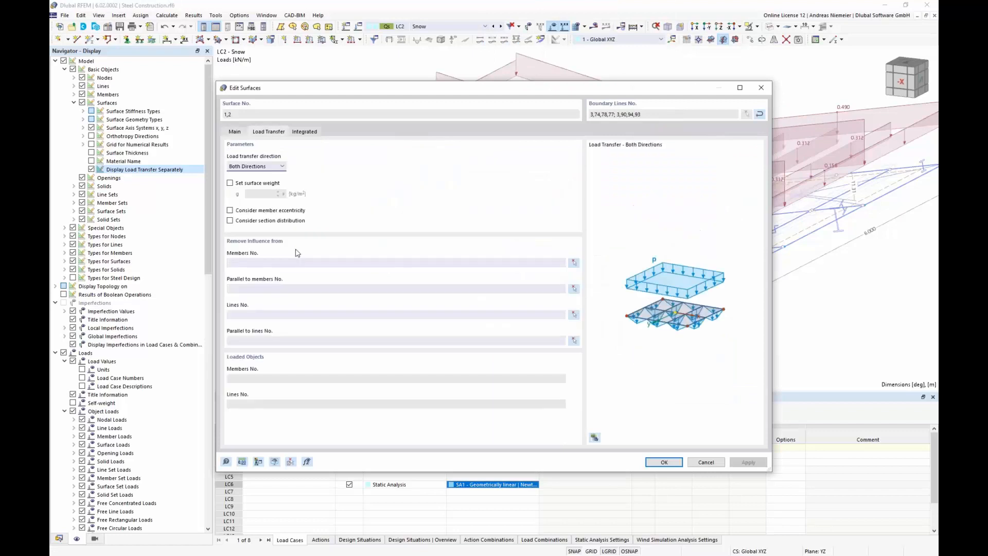
left_click(261, 166)
left_click(262, 183)
left_click(230, 183)
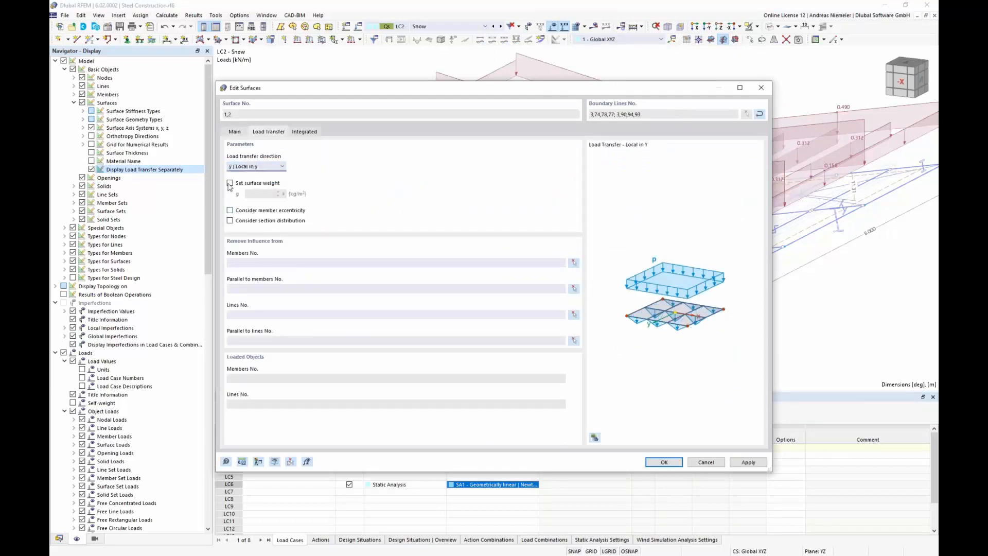
type("1")
left_click(664, 461)
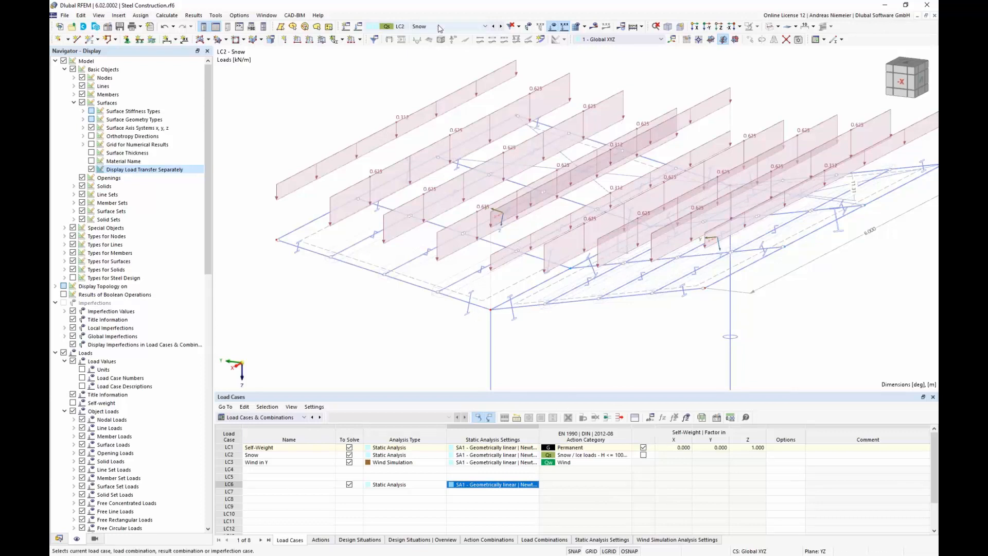
Step: Compare the loads transferred to the purlins in load cases LC1 Self-Weight and LC2 Snow
middle_click_drag(373, 347, 389, 340, "ctrl")
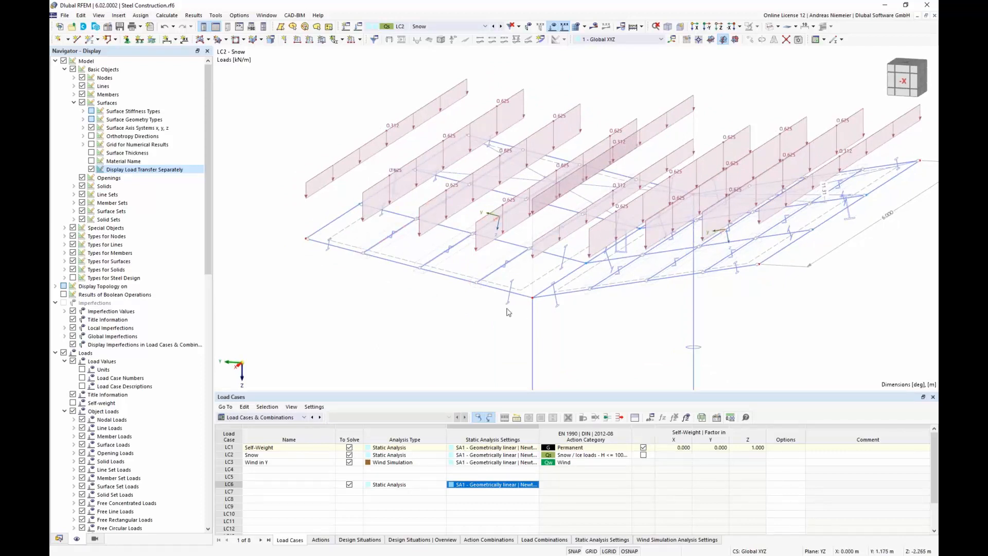
left_click(304, 448)
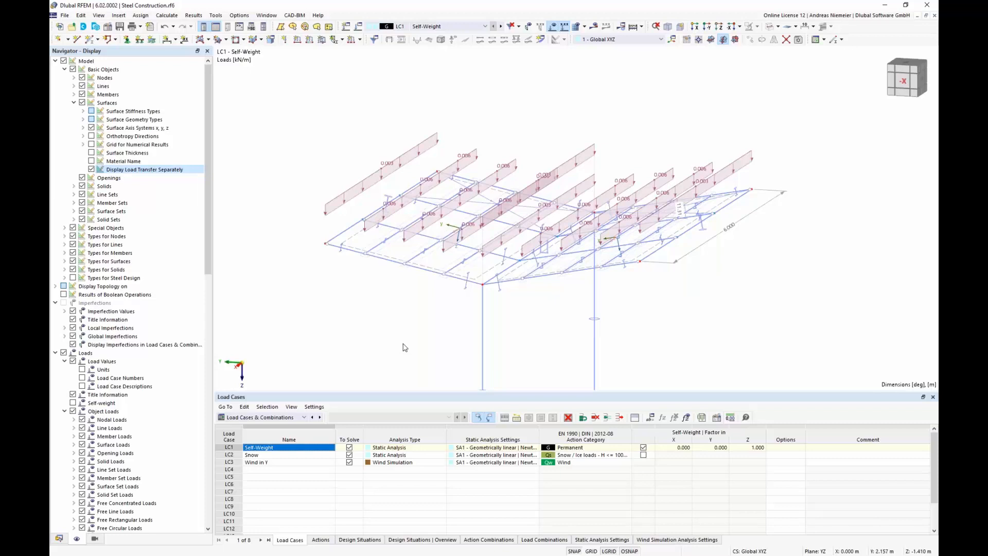
left_click(299, 463)
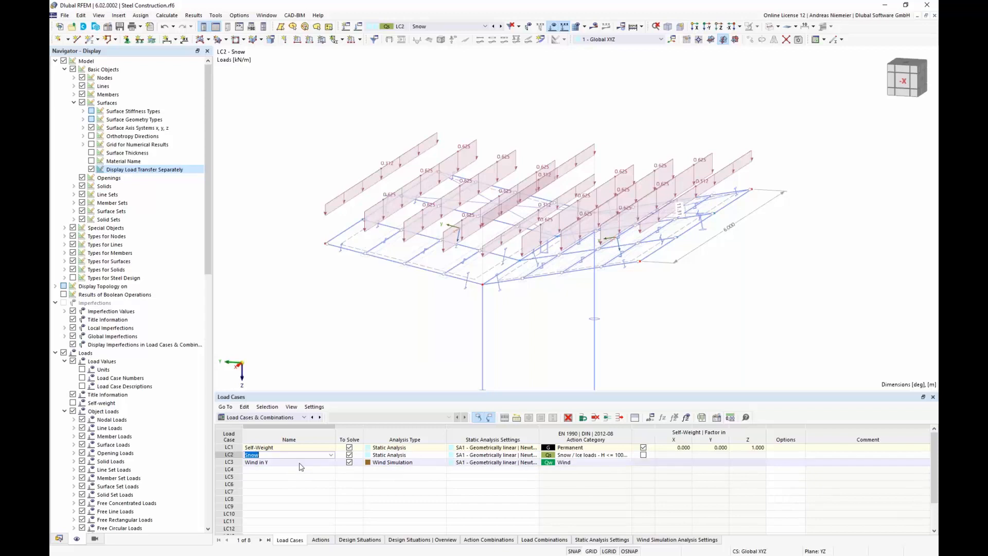
Step: Open the wind simulation settings of load case LC3 Wind in Y and open its model in RWIND
double_click(237, 463)
left_click(383, 194)
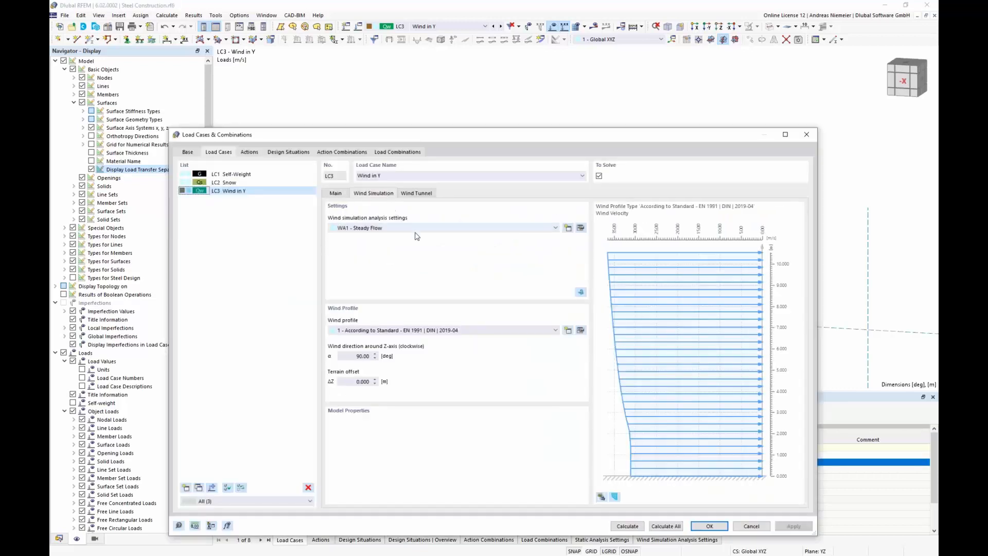
left_click(581, 292)
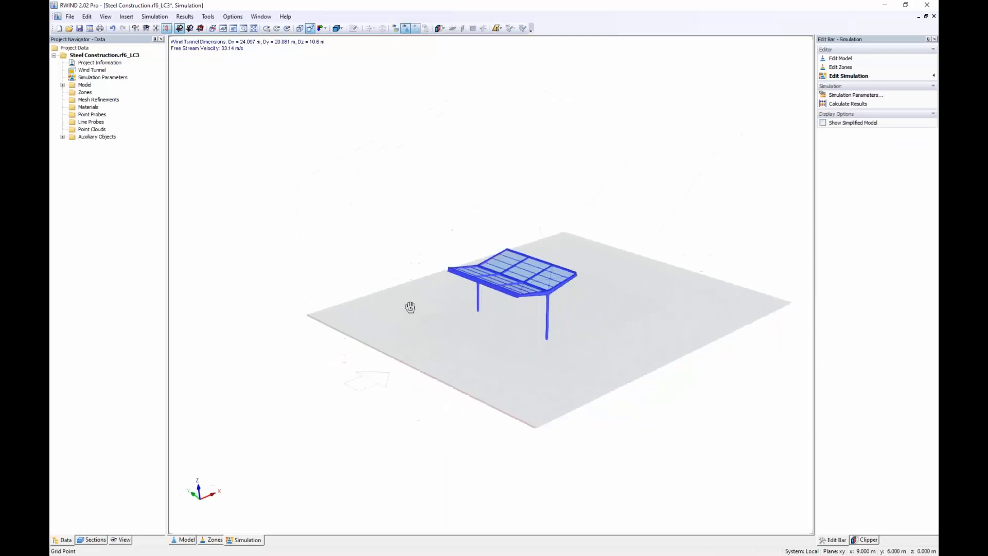
Step: Examine the canopy model in RWIND, close it without saving, and return to the load case model in RFEM
scroll(473, 261, "up", 4)
middle_click_drag(714, 352, 411, 340, "ctrl")
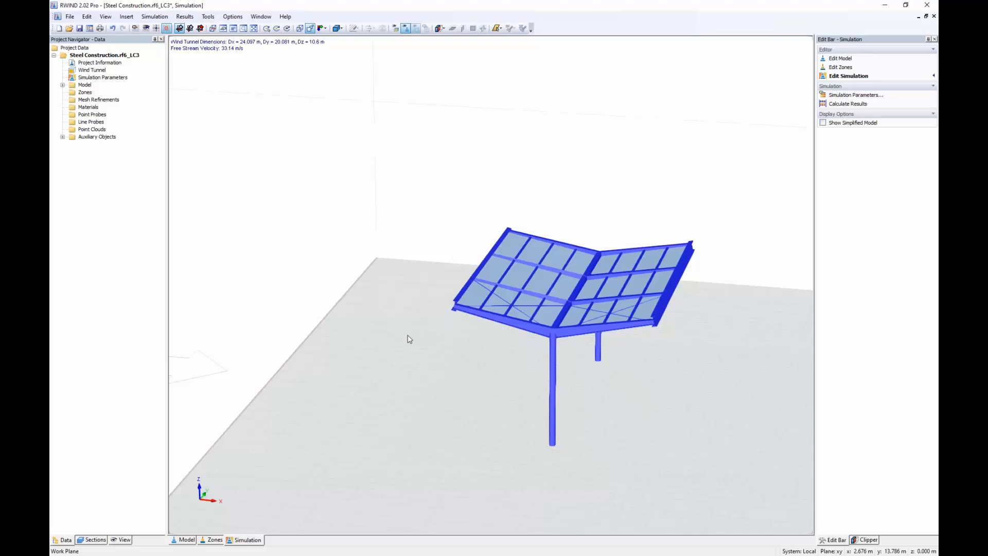
scroll(480, 285, "up", 4)
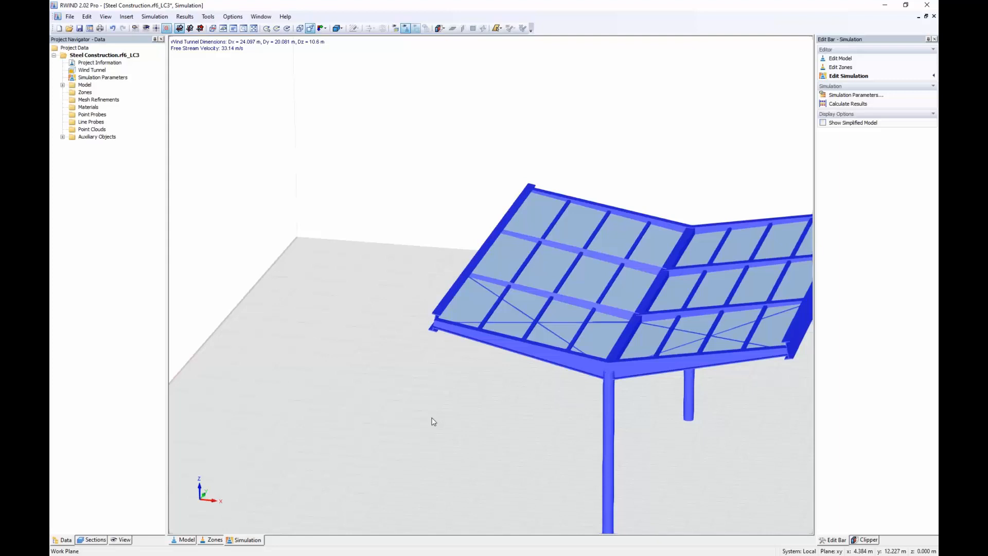
middle_click_drag(684, 437, 566, 379)
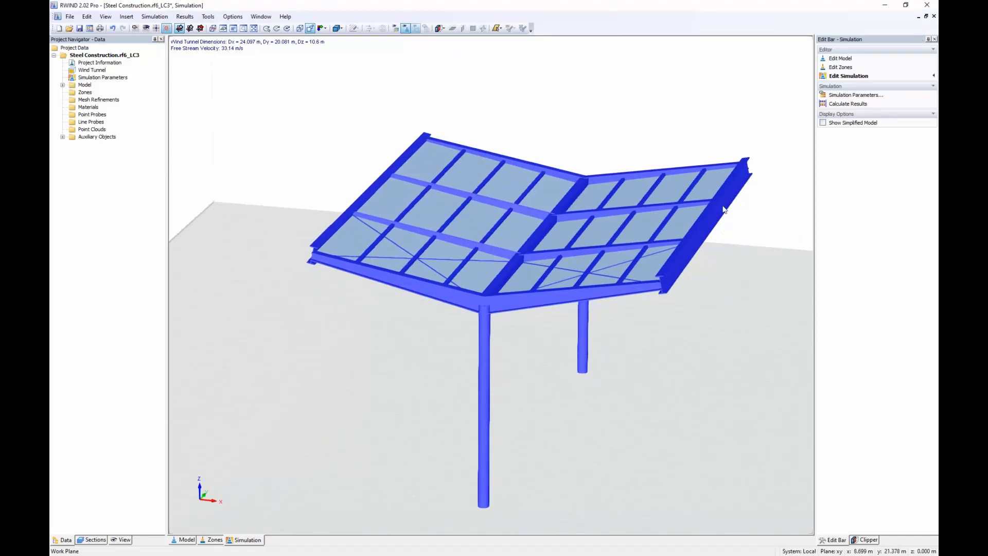
left_click(926, 5)
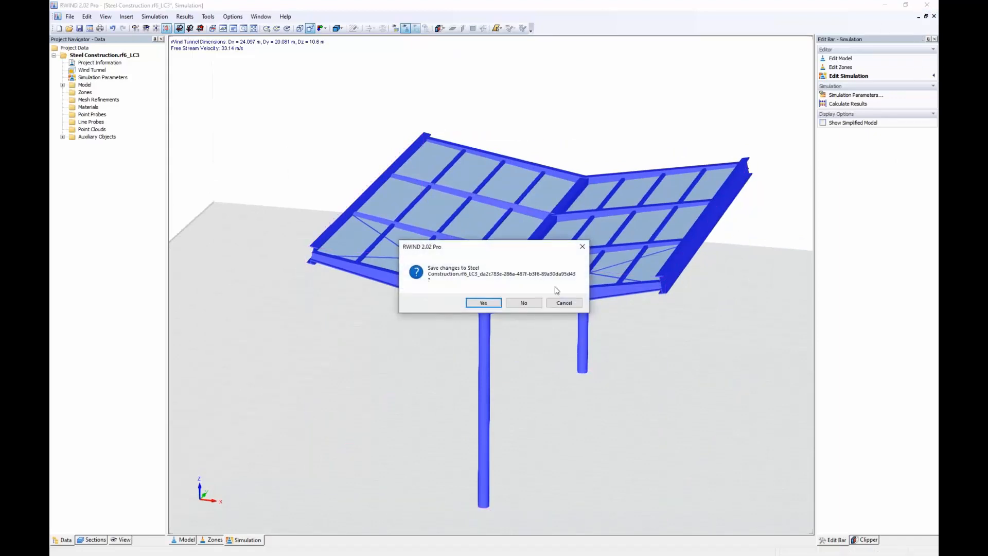
left_click(524, 302)
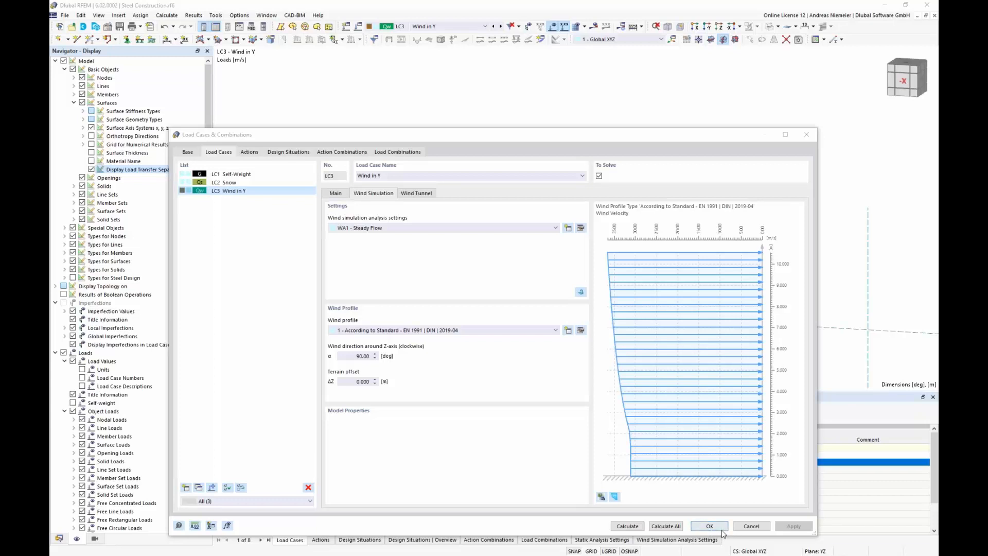
left_click(719, 527)
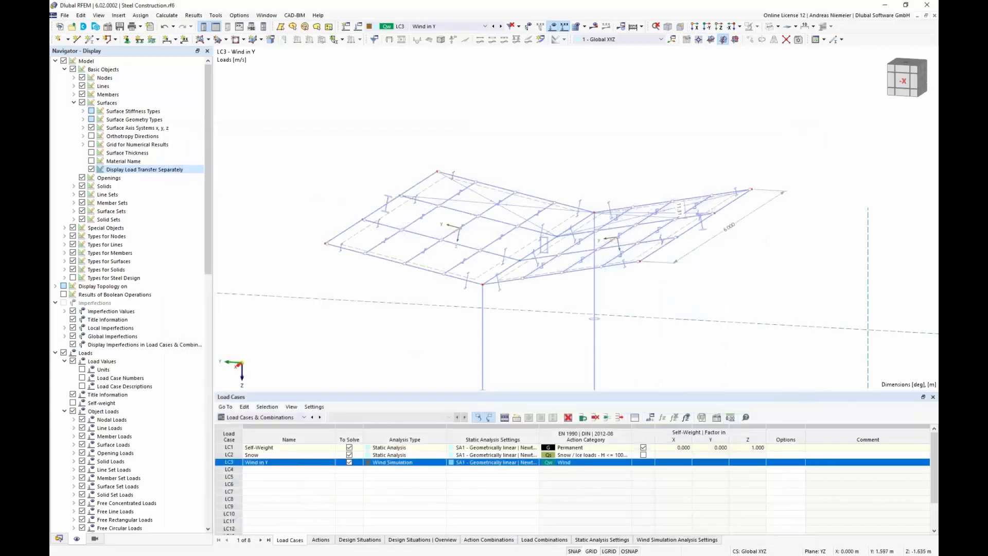
Step: Review the model simplification and active objects options for wind simulation in the mesh settings
middle_click_drag(434, 309, 424, 272)
scroll(425, 273, "down", 1)
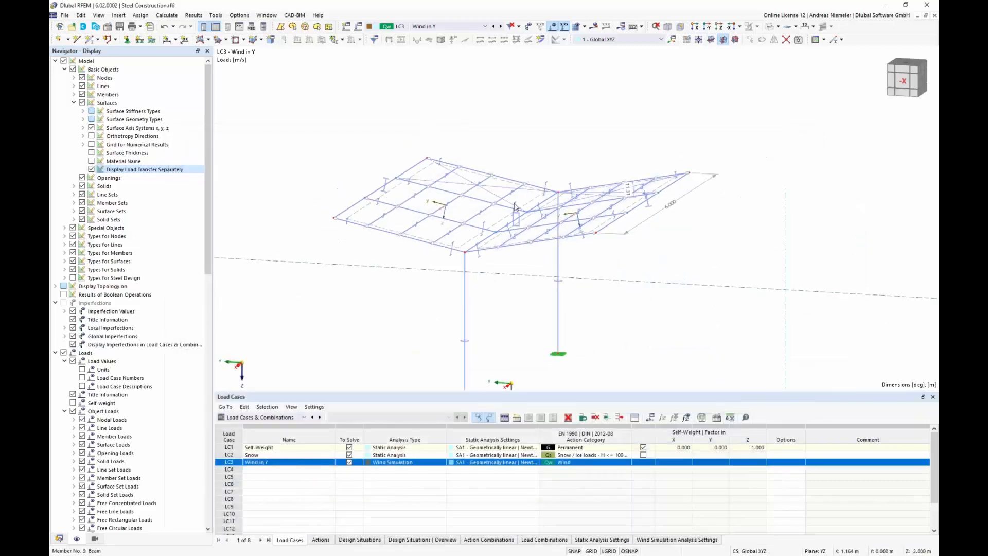
left_click(584, 27)
left_click(591, 39)
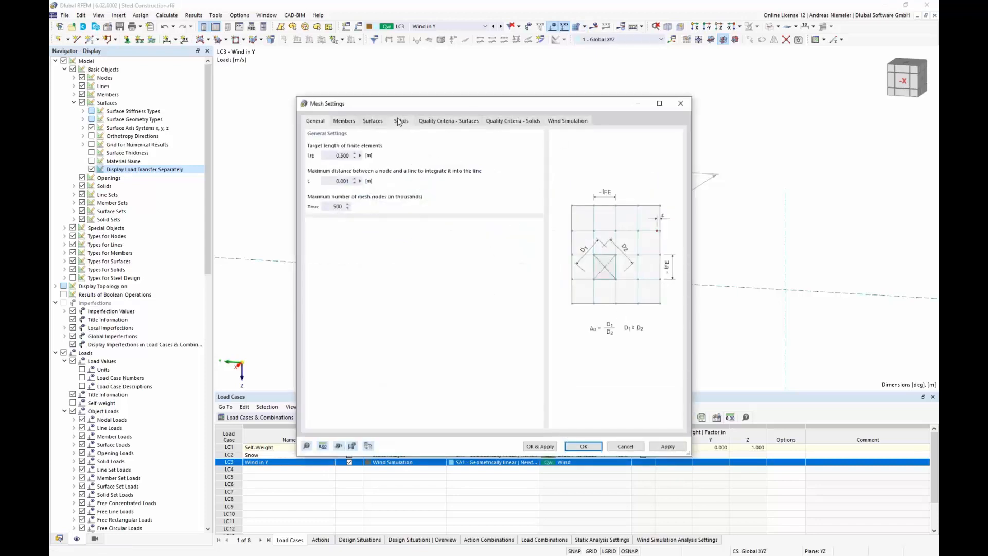
left_click(566, 121)
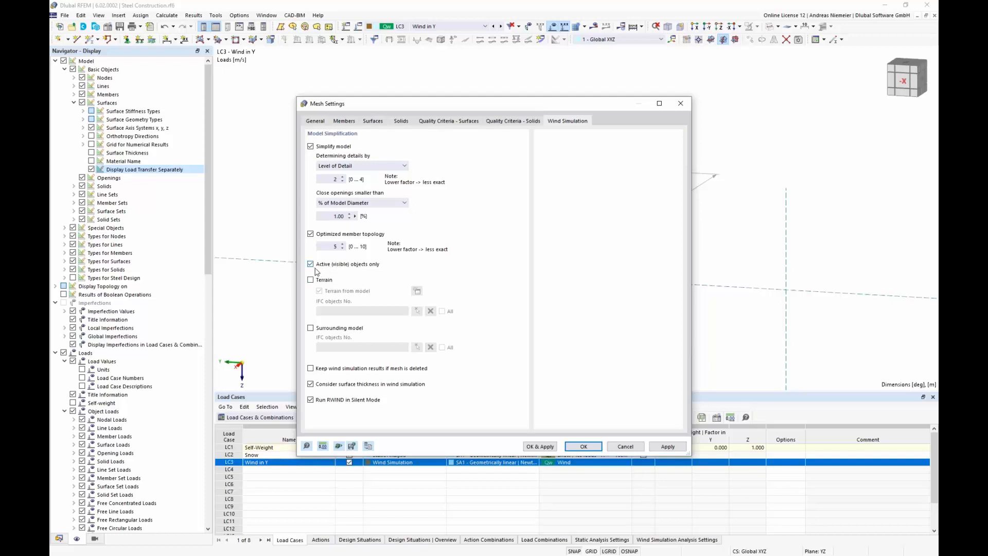
left_click(632, 448)
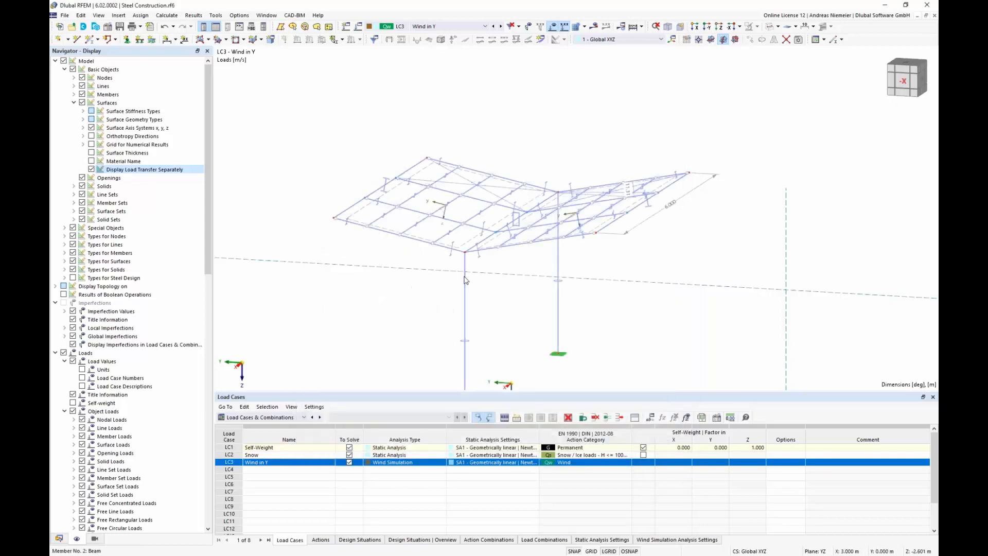
Step: Isolate the two columns, the central beam between them and the roof surfaces in visibility mode
left_click(465, 326)
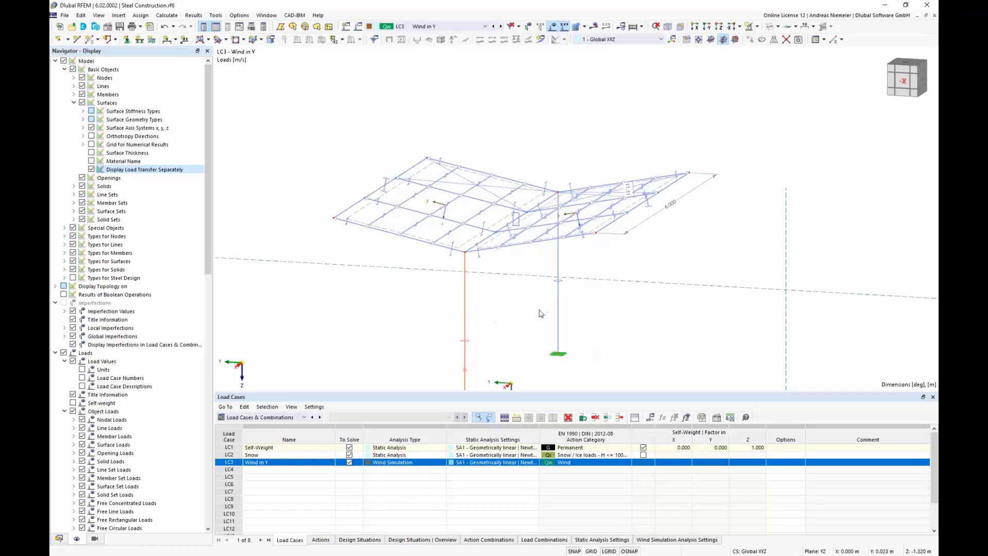
scroll(478, 237, "up", 5)
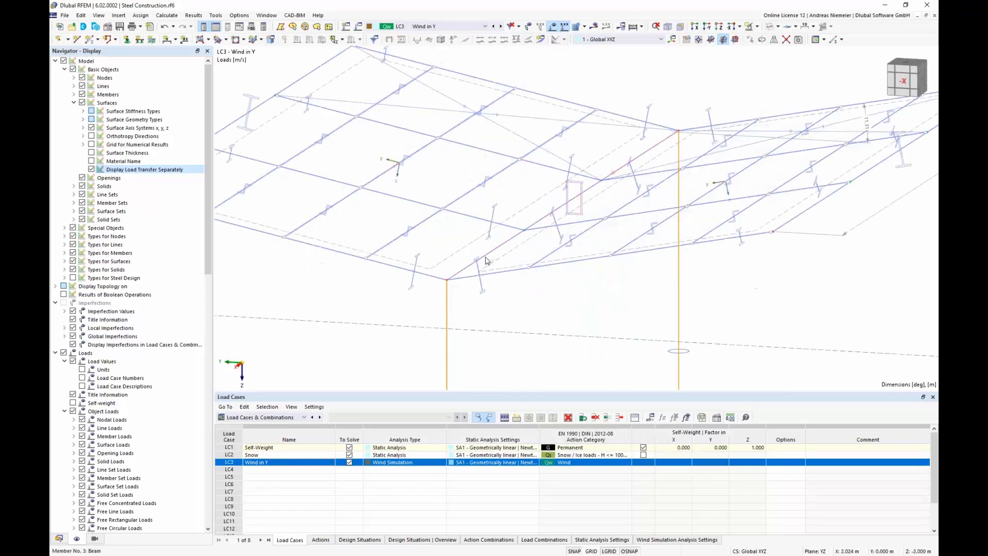
left_click(490, 260)
left_click(748, 26)
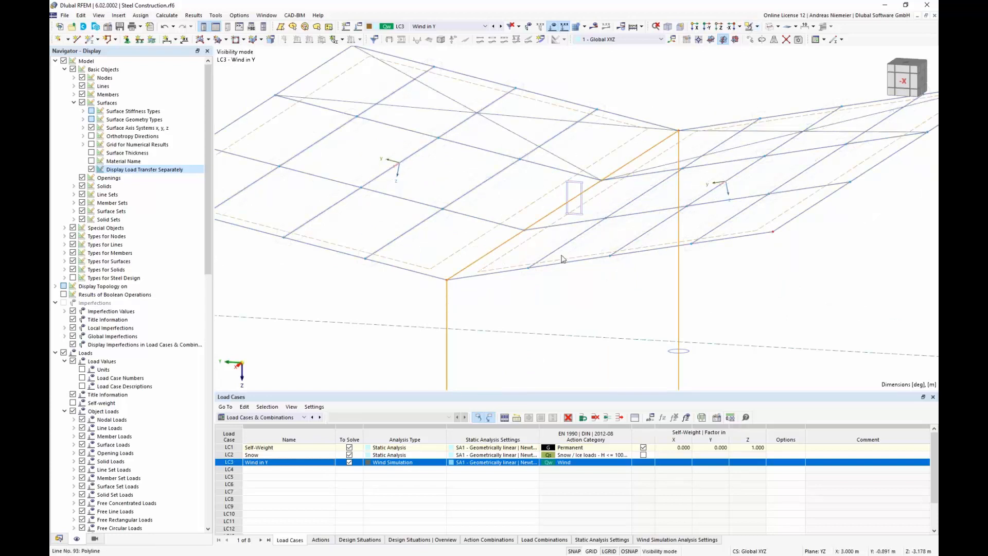
Step: Display the isolated objects as a rendered model and turn off the hidden objects in the background
left_click(766, 27)
right_click(339, 116)
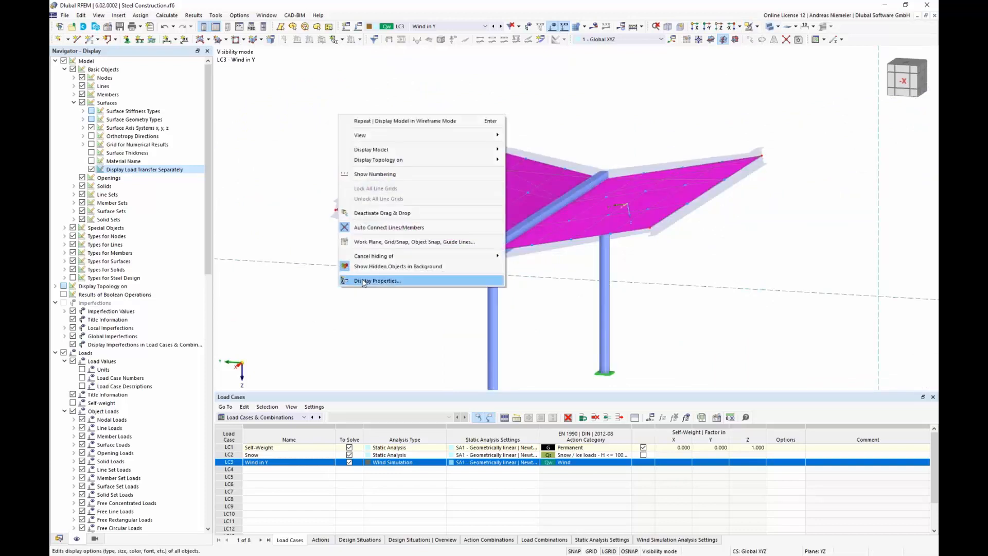
left_click(357, 267)
scroll(382, 307, "up", 2)
middle_click_drag(378, 304, 306, 319)
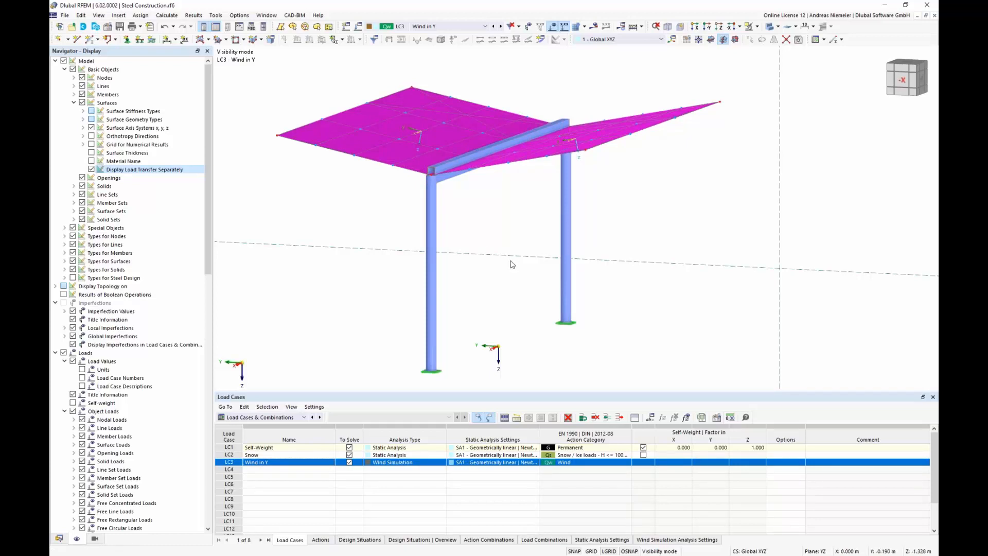
Step: Calculate load case LC3 Wind in Y with only the isolated objects active
left_click(272, 462)
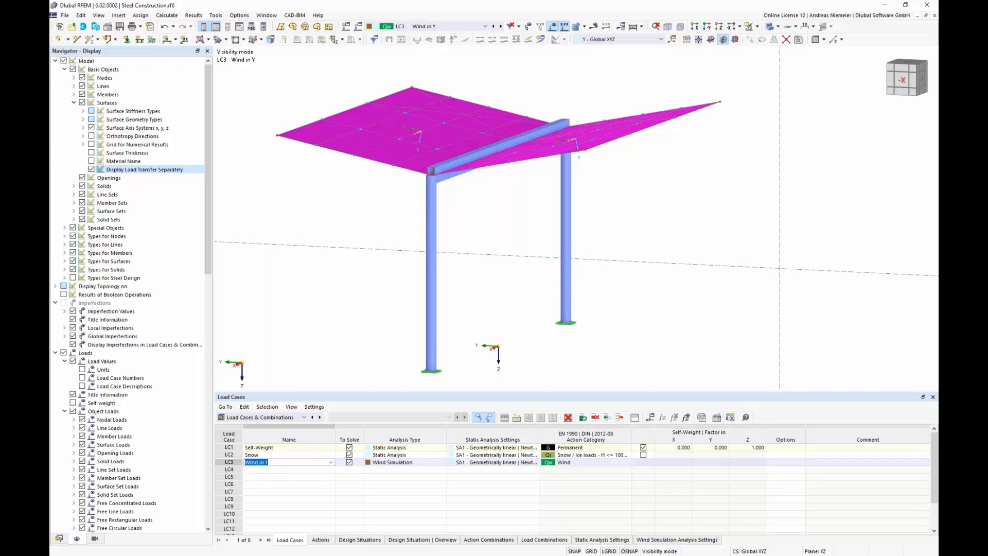
left_click(303, 491)
left_click(300, 463)
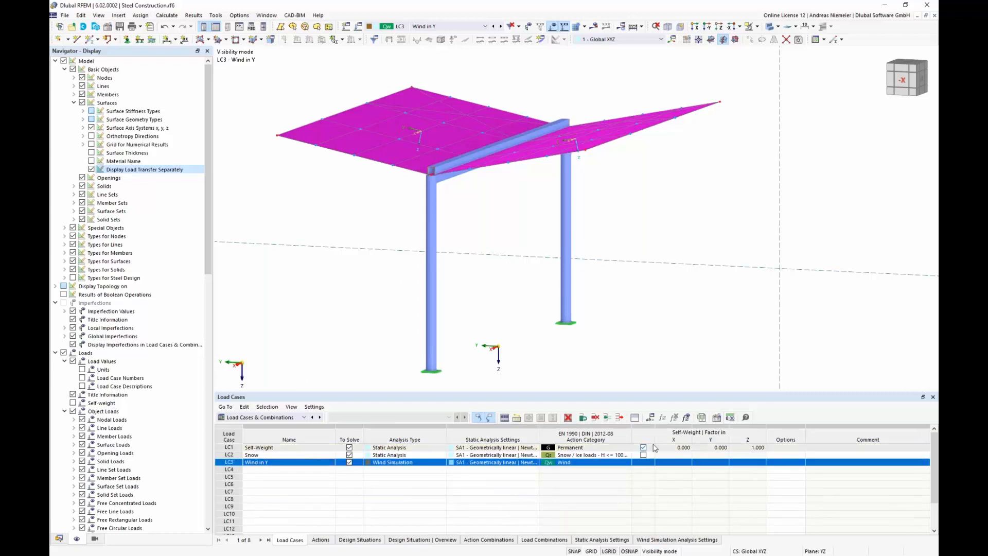
left_click(596, 27)
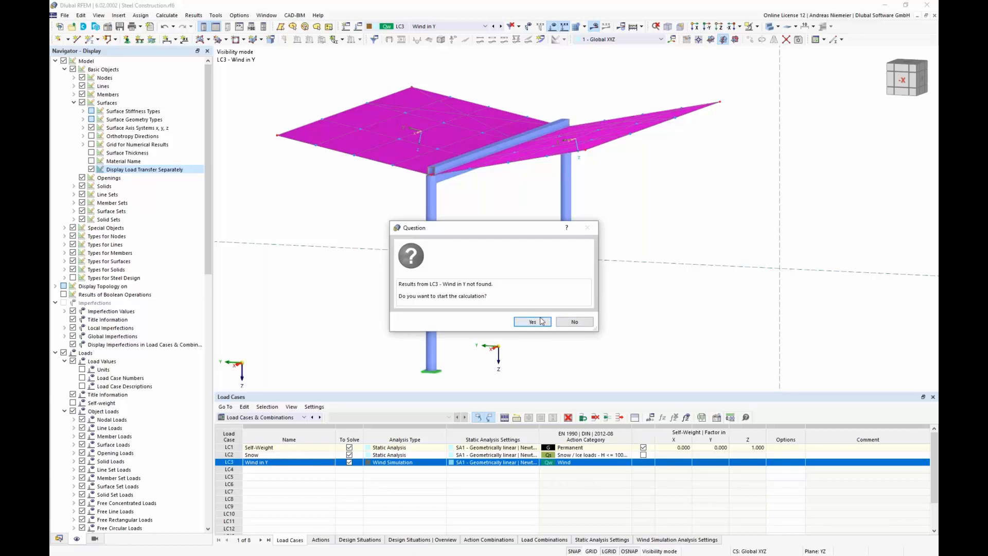
left_click(533, 322)
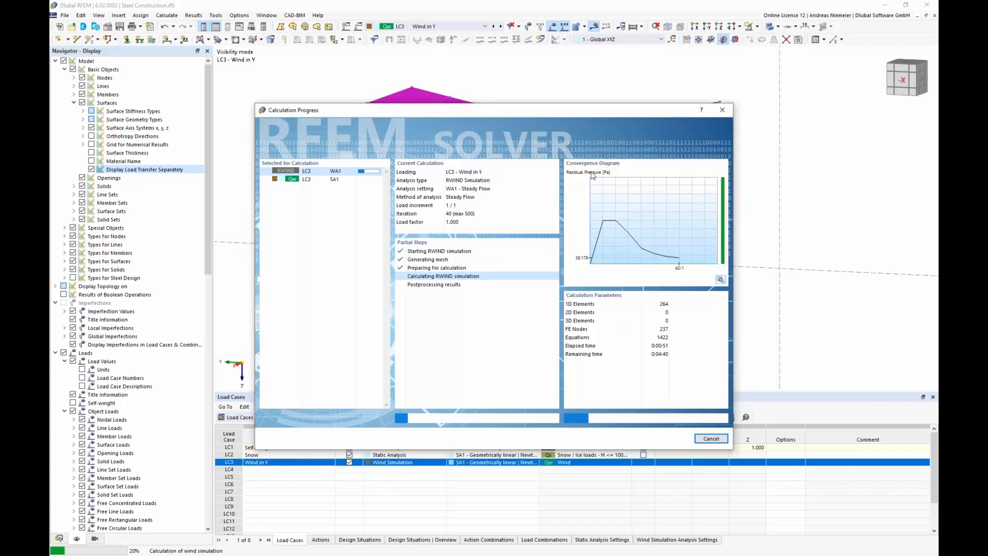
left_click_drag(572, 116, 518, 112)
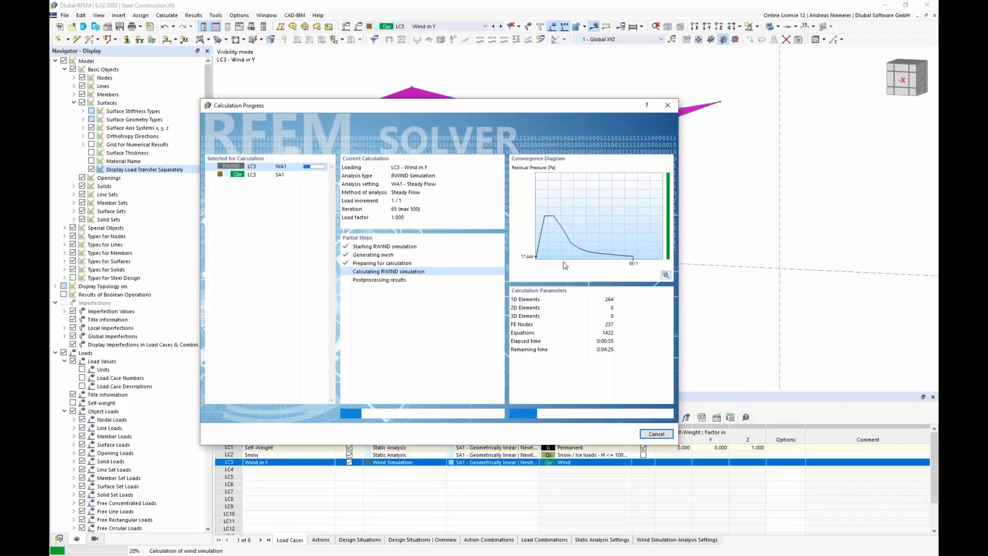
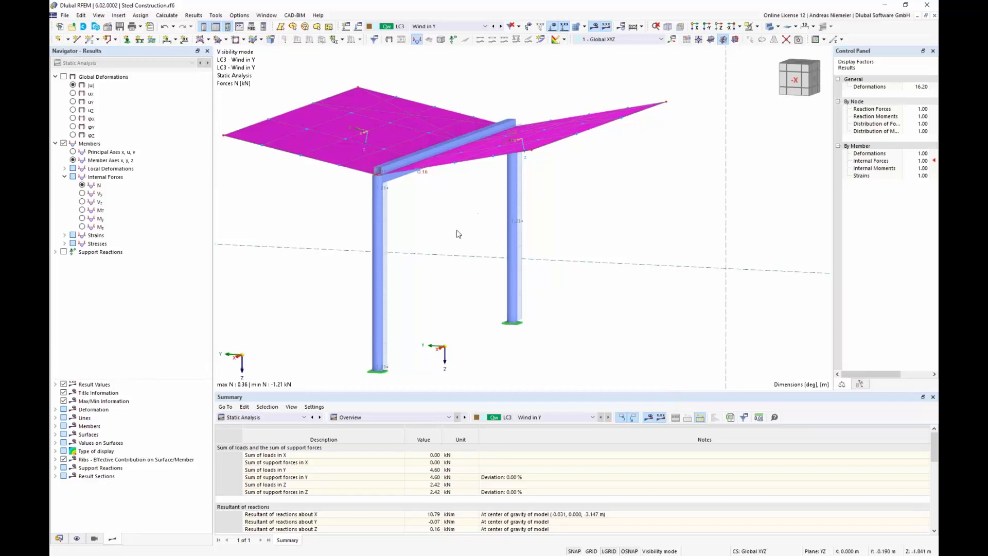
Step: Display the global deformations of LC3 and cancel visibility mode to show the whole canopy
middle_click_drag(459, 234, 507, 224, "ctrl")
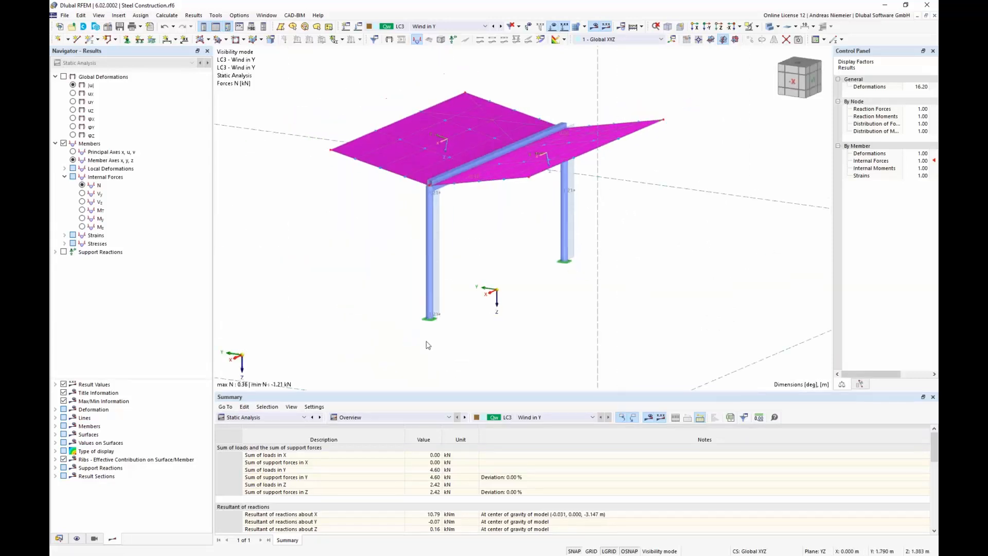
left_click(115, 77)
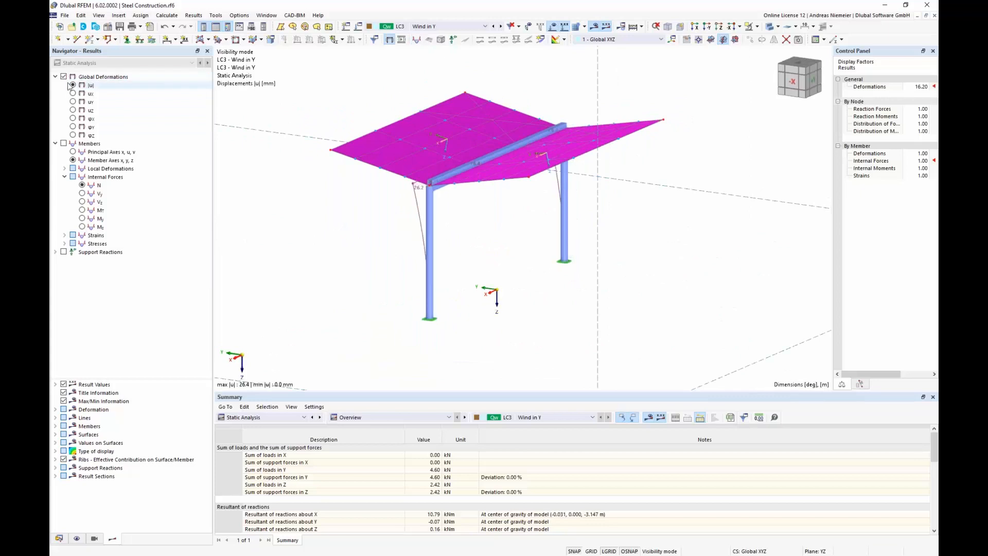
left_click(756, 26)
left_click(757, 90)
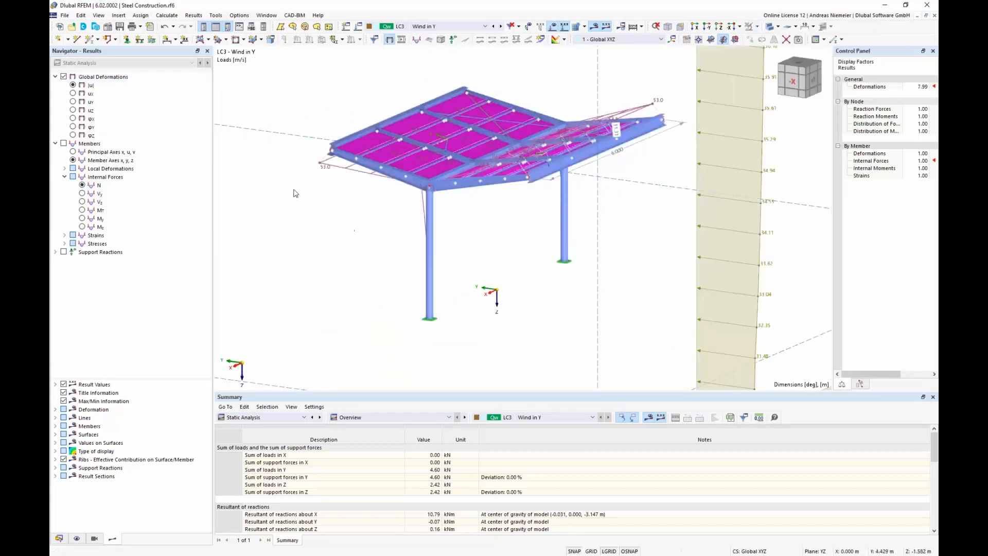
Step: Display the member moments My of LC3 on the full canopy
left_click(84, 218)
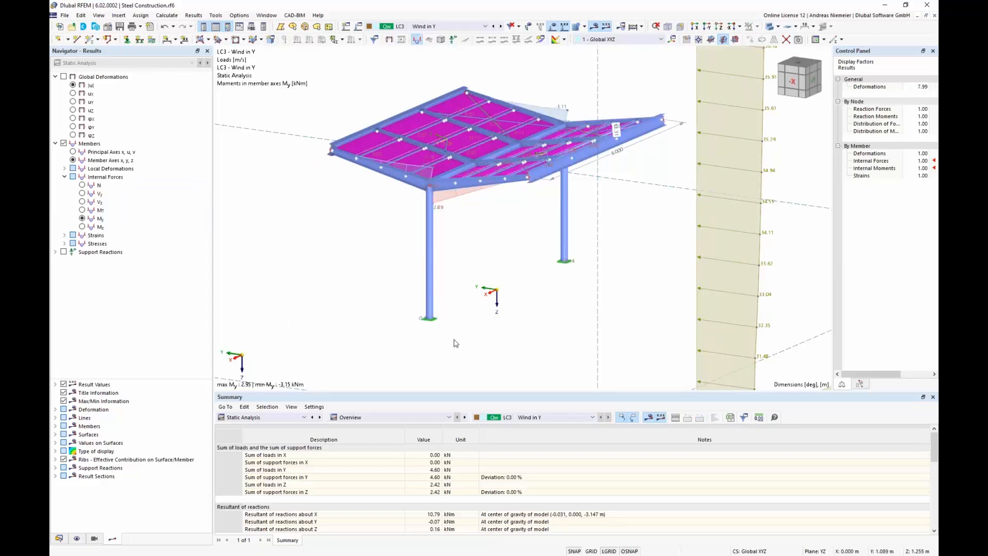
scroll(454, 339, "down", 1)
middle_click_drag(453, 340, 470, 325, "ctrl")
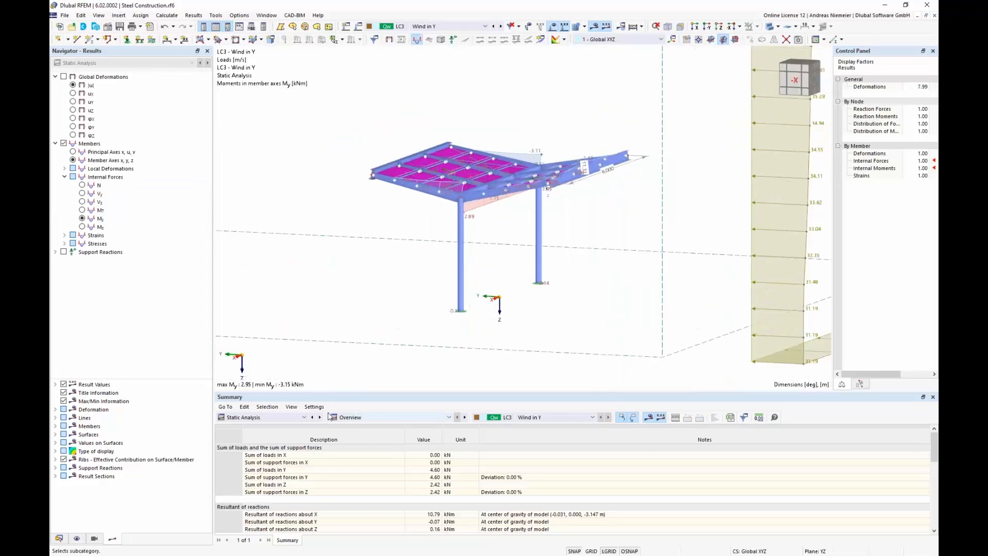
Step: Open the wind simulation settings of load case LC3 Wind in Y and open its results in a maximized RWIND window
left_click(267, 425)
left_click(257, 446)
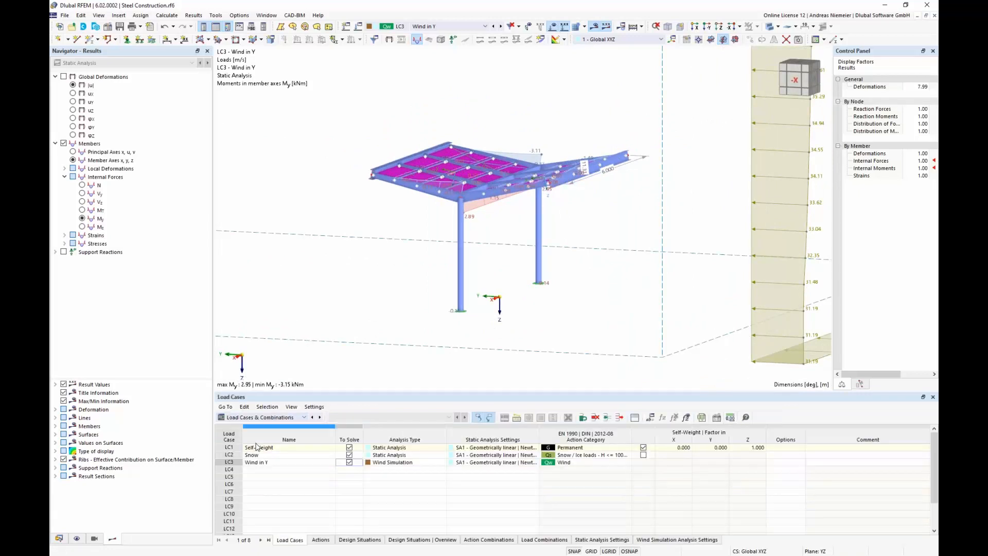
left_click(233, 464)
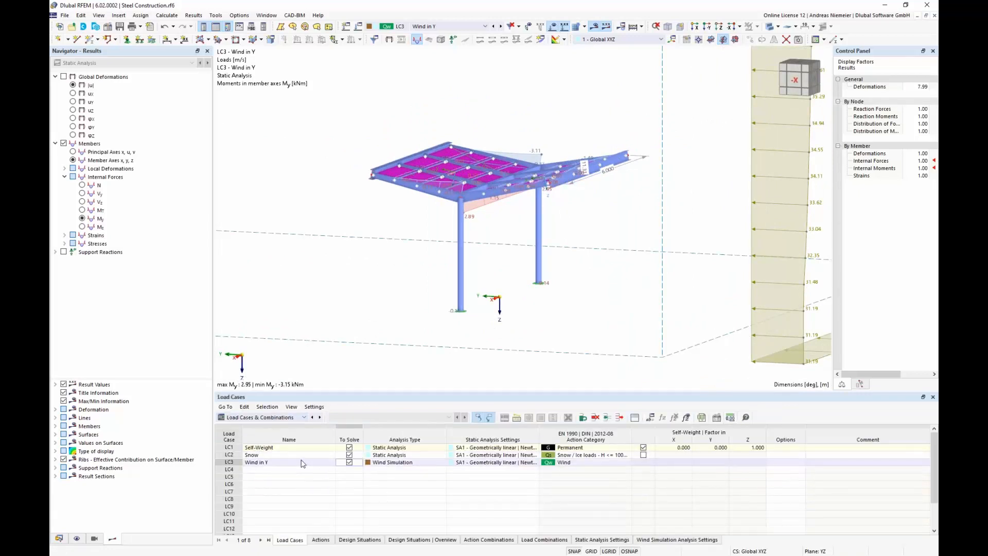
double_click(233, 464)
left_click(369, 192)
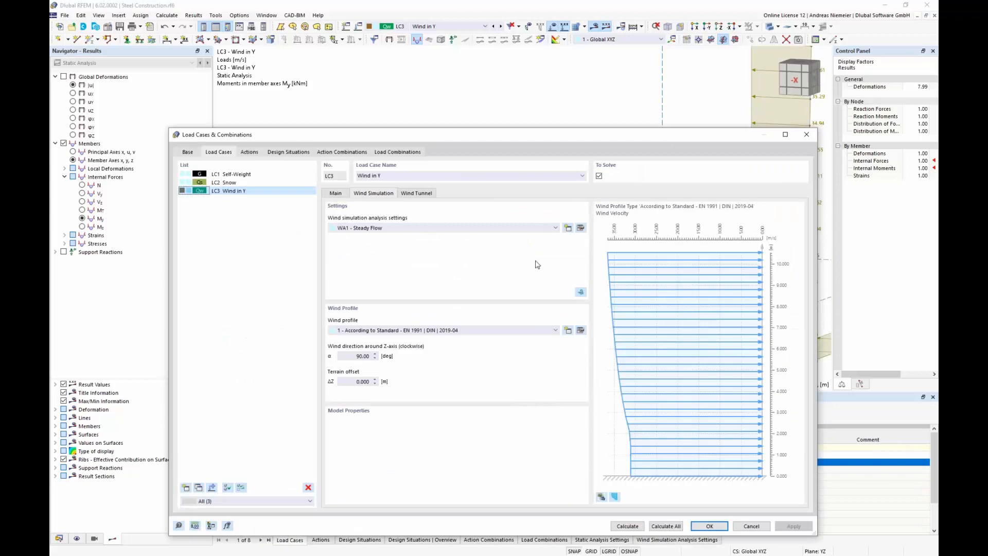
left_click(580, 292)
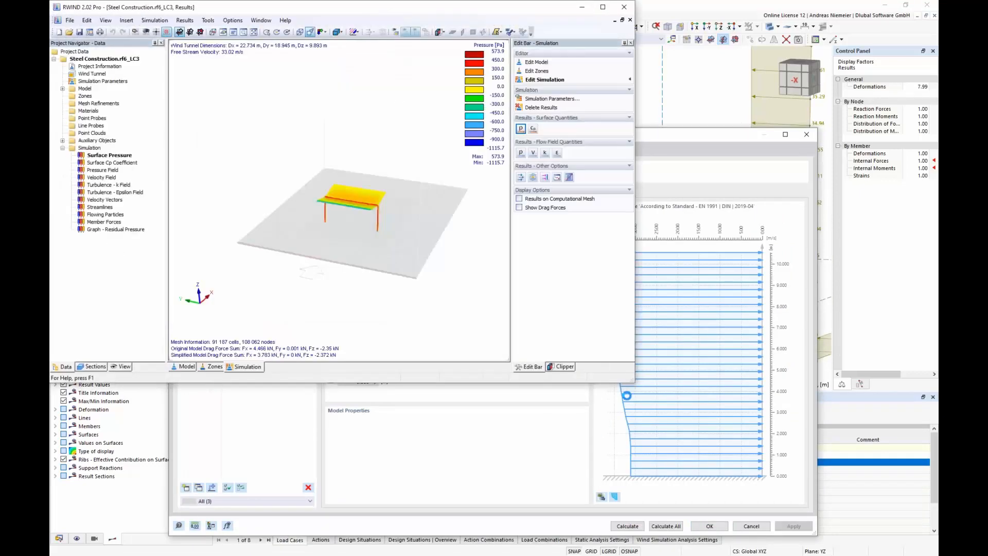
left_click(602, 6)
Step: Examine the surface pressure along the roof edge and covering, and display the wind streamlines around the canopy
middle_click_drag(697, 300, 410, 208, "ctrl")
scroll(410, 207, "up", 3)
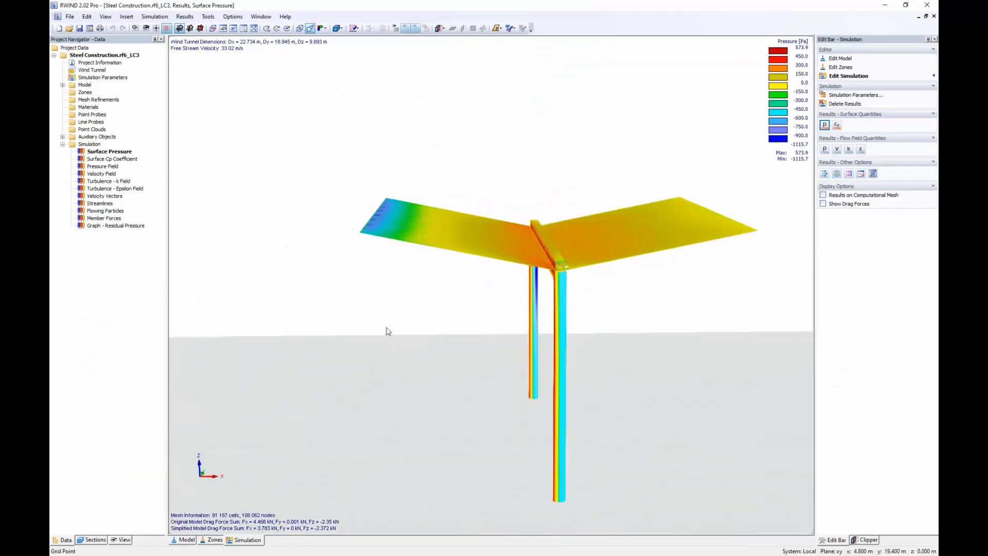
middle_click_drag(390, 333, 434, 319)
scroll(434, 319, "up", 3)
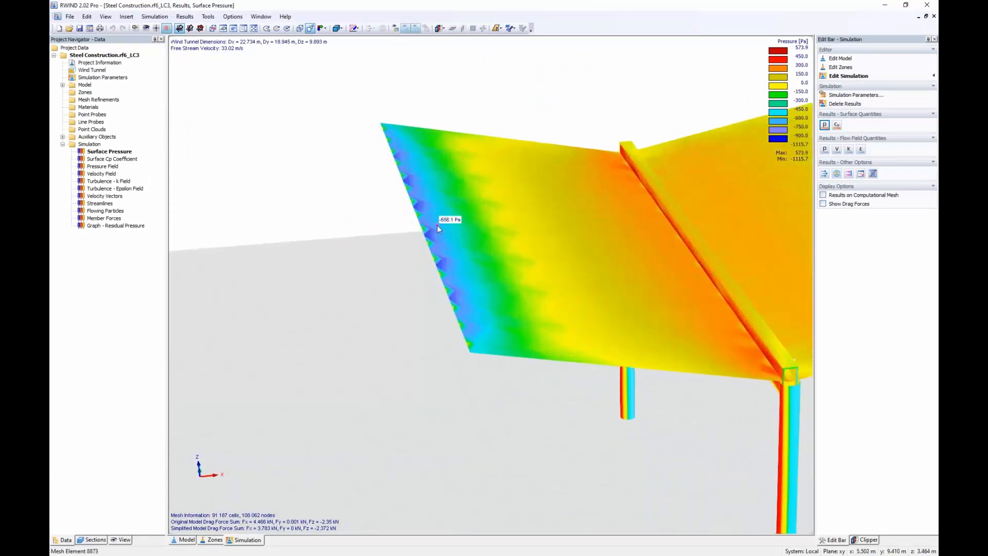
middle_click_drag(434, 251, 453, 202, "ctrl")
middle_click_drag(412, 167, 457, 261, "ctrl")
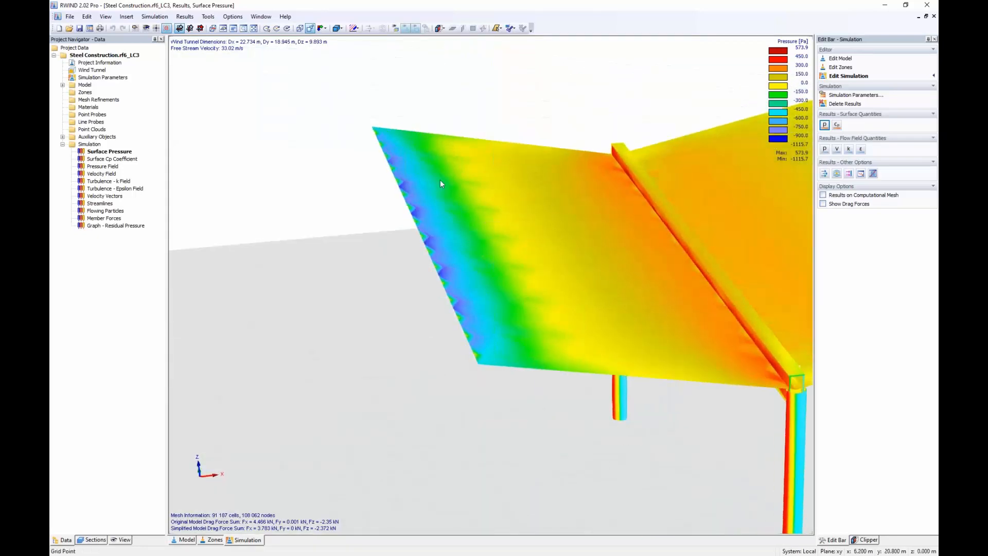
middle_click_drag(587, 430, 401, 402)
scroll(503, 425, "down", 1)
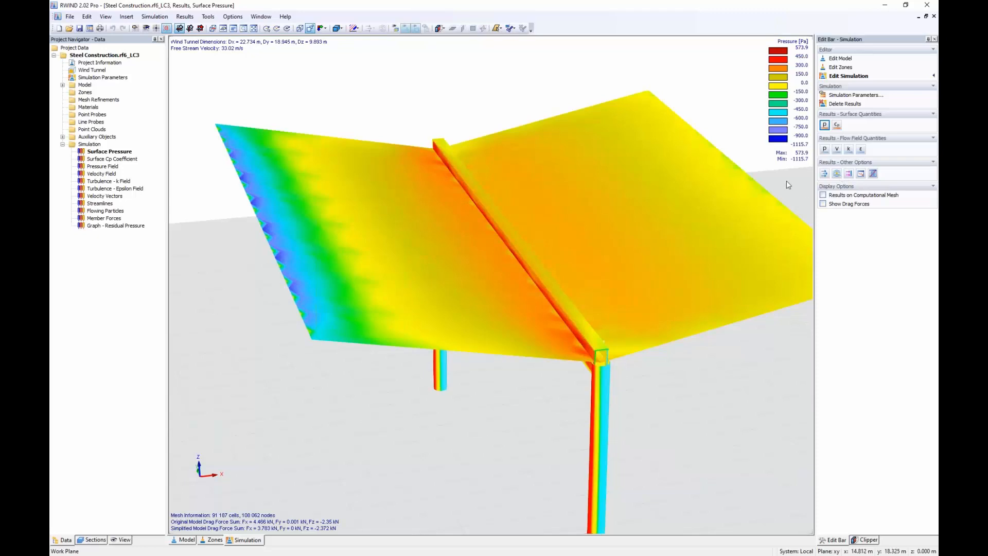
left_click(838, 175)
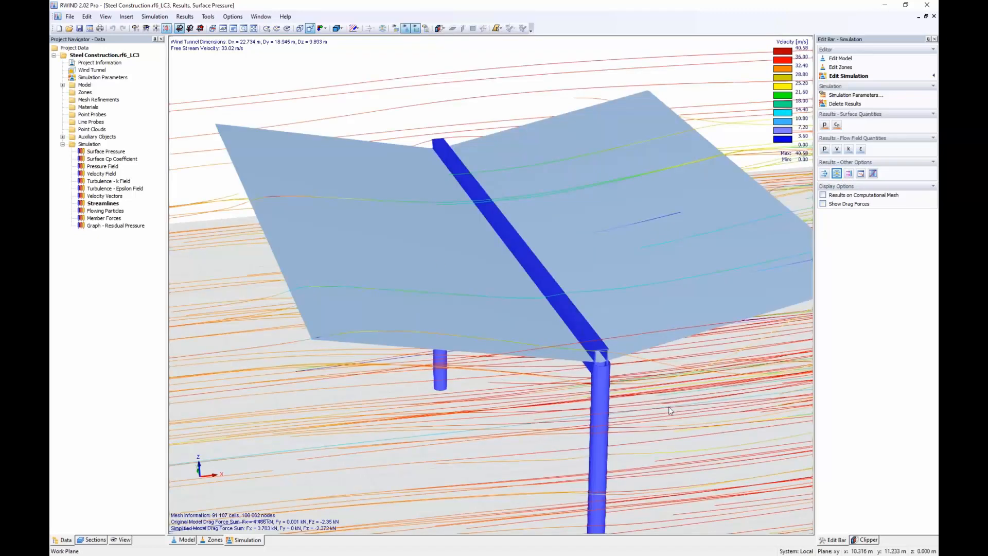
Step: Examine the wind streamlines around the canopy from the side, and return to the RFEM model without changing the load case settings
middle_click_drag(642, 356, 588, 256, "ctrl")
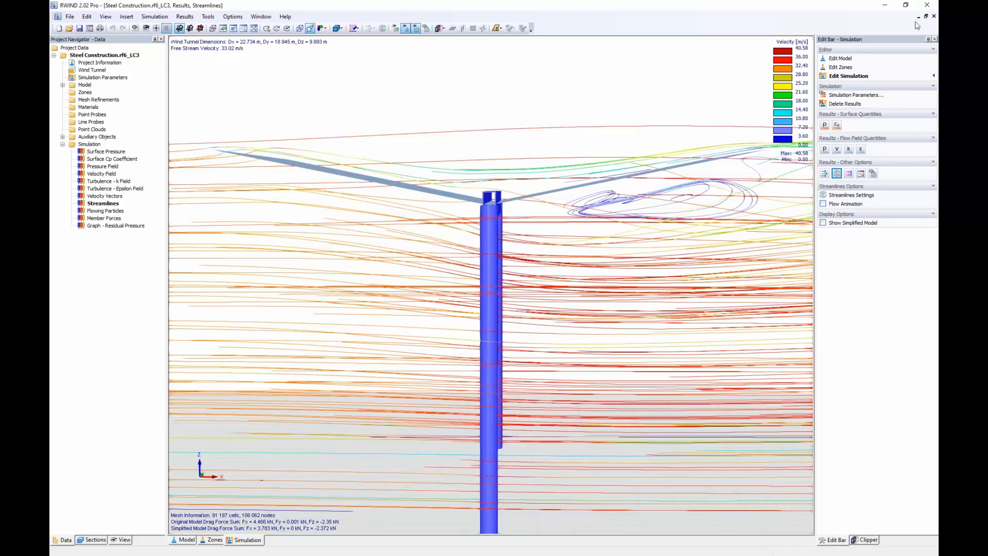
left_click(928, 5)
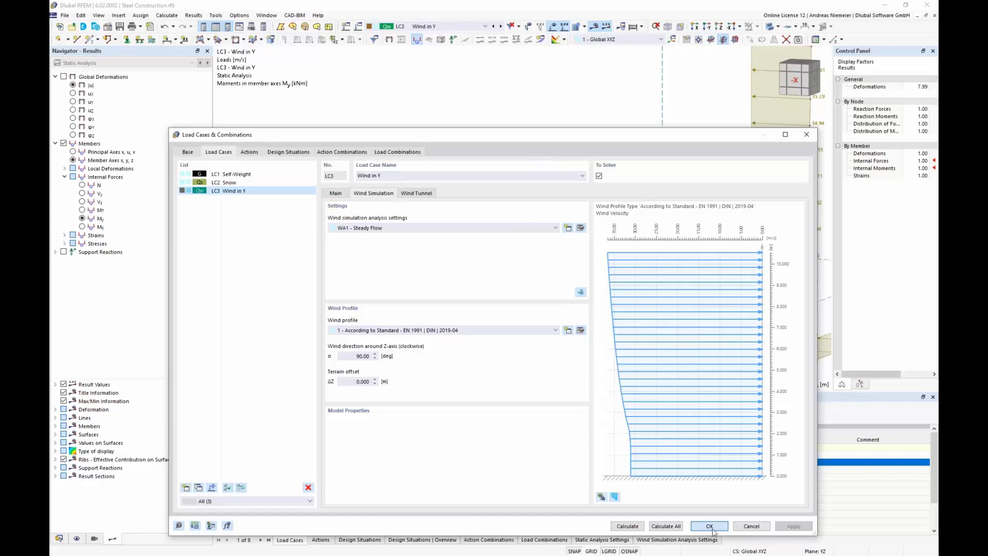
left_click(751, 526)
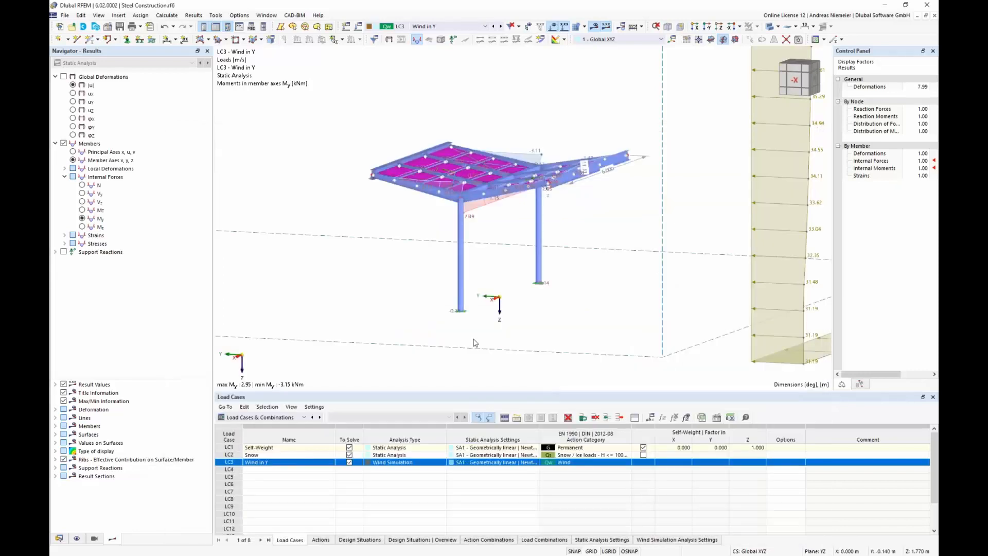
Step: Limit the visible members by section to the 6 - ZNP 80 purlins
middle_click_drag(615, 223, 581, 257, "ctrl")
left_click(94, 539)
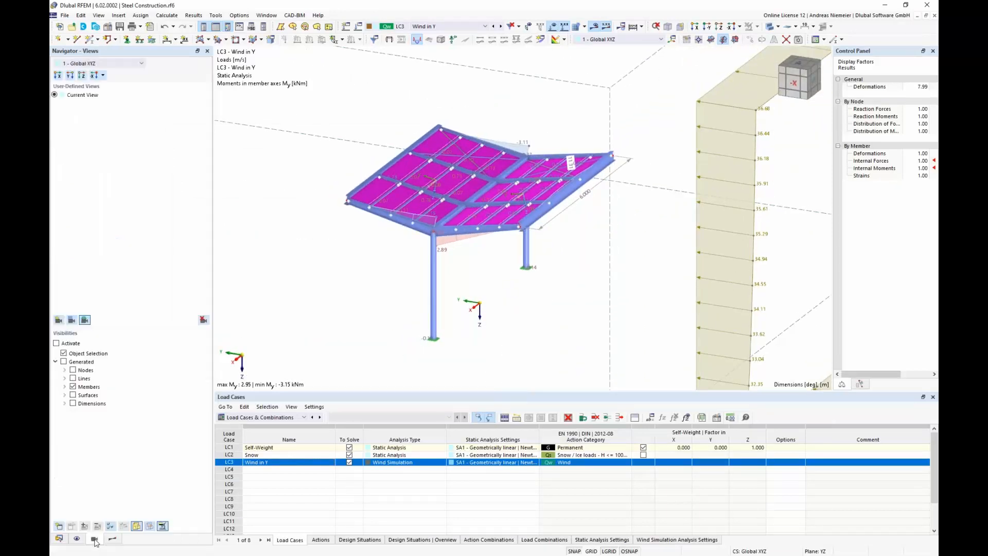
left_click(64, 386)
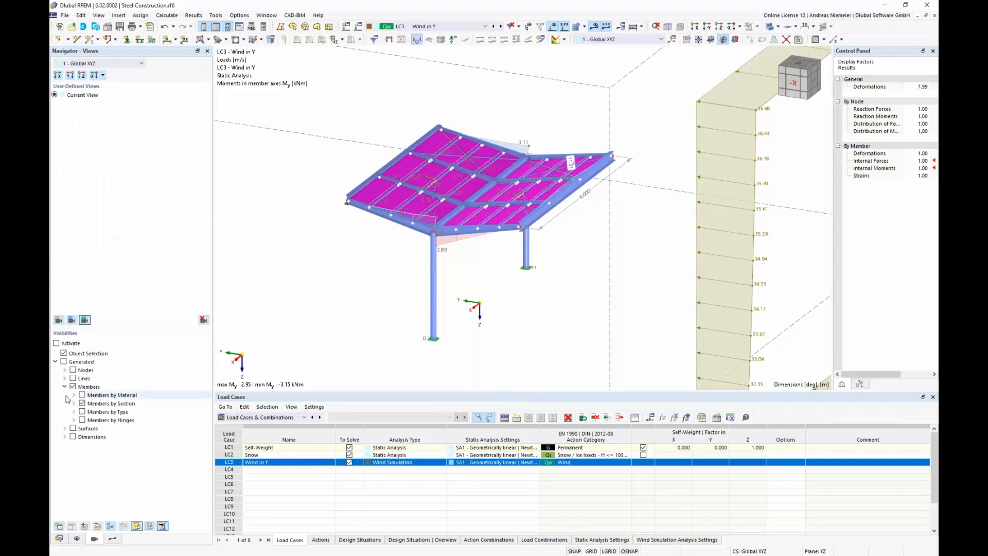
left_click(74, 404)
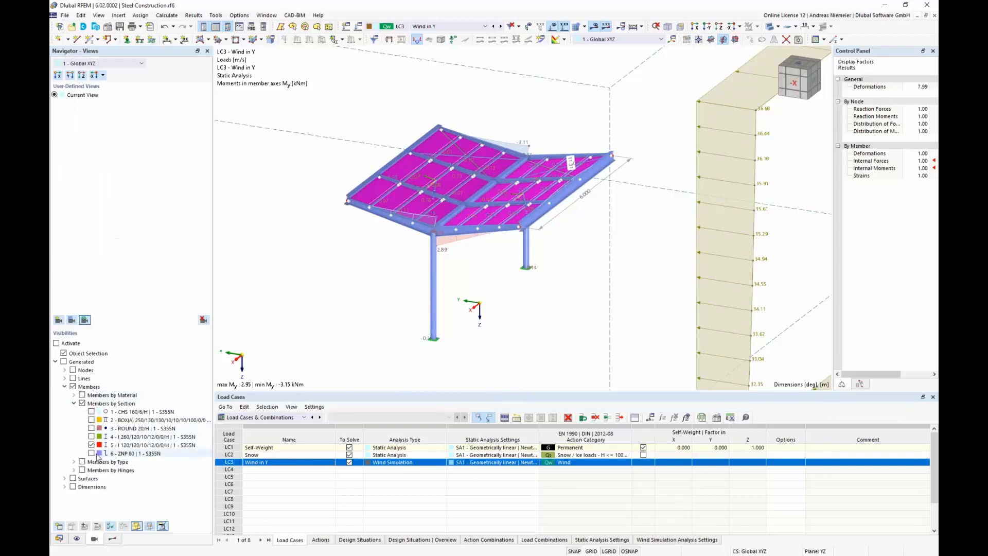
left_click(92, 454)
left_click(91, 444)
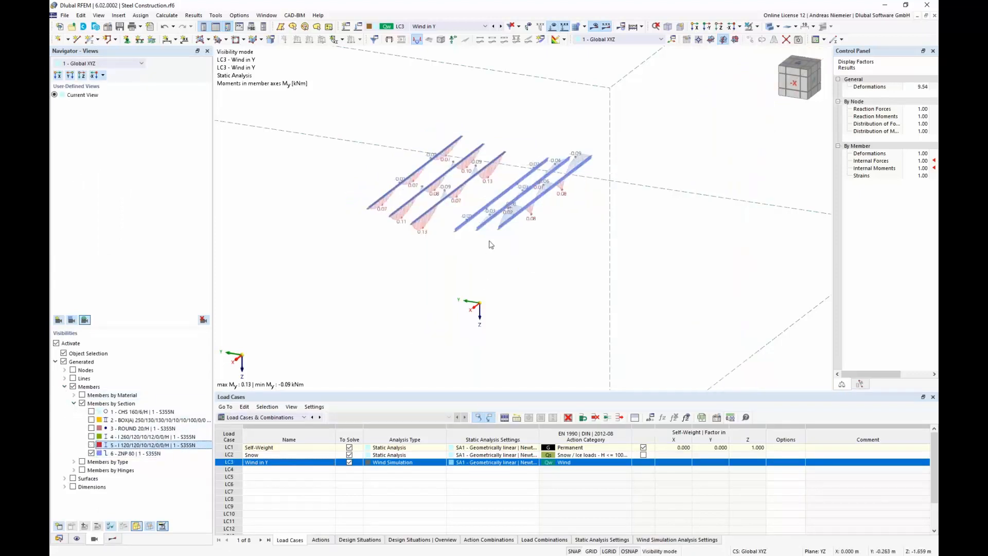
middle_click_drag(480, 249, 415, 245, "ctrl")
scroll(379, 199, "up", 5)
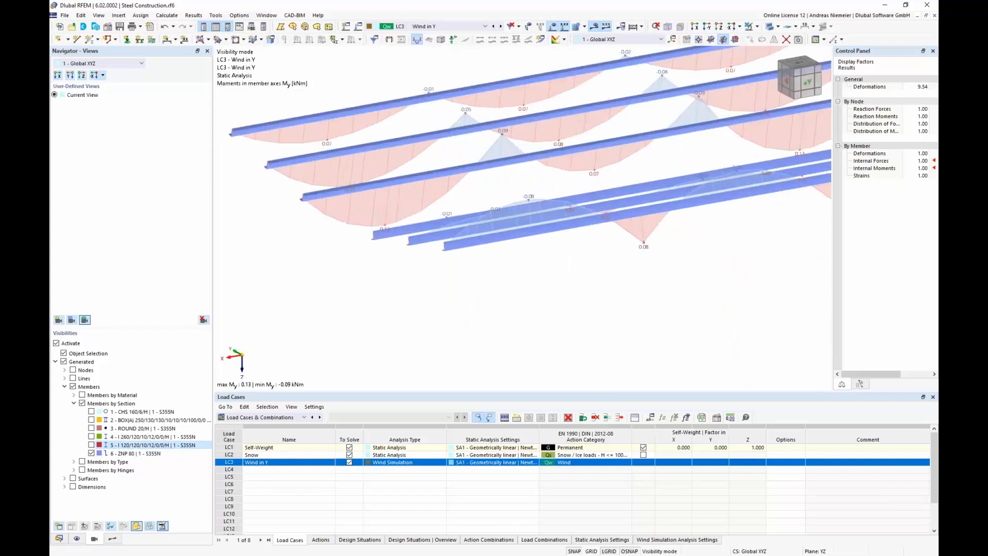
Step: Display the shear forces Vz of LC3 on the purlins, and switch back to the moments My
left_click(112, 538)
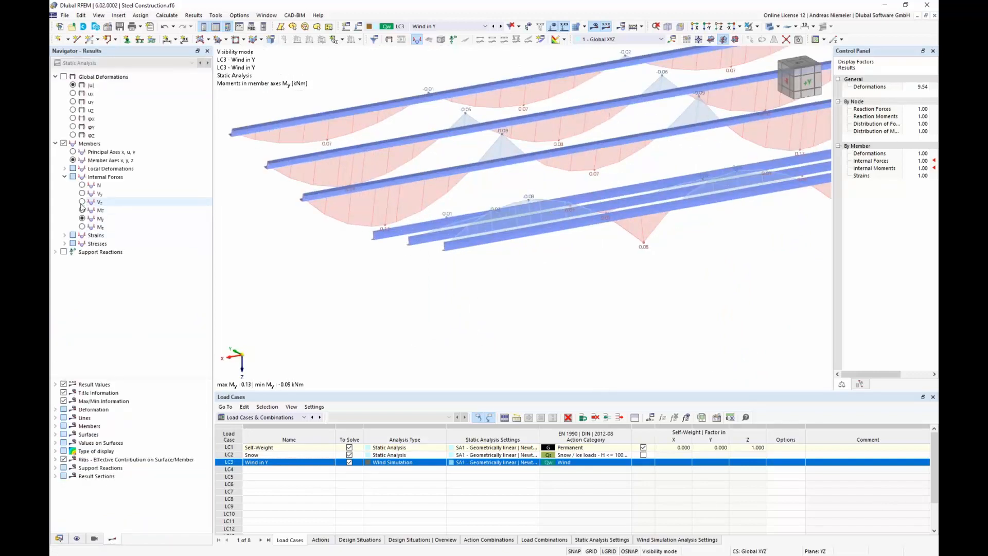
left_click(198, 202)
scroll(431, 230, "down", 4)
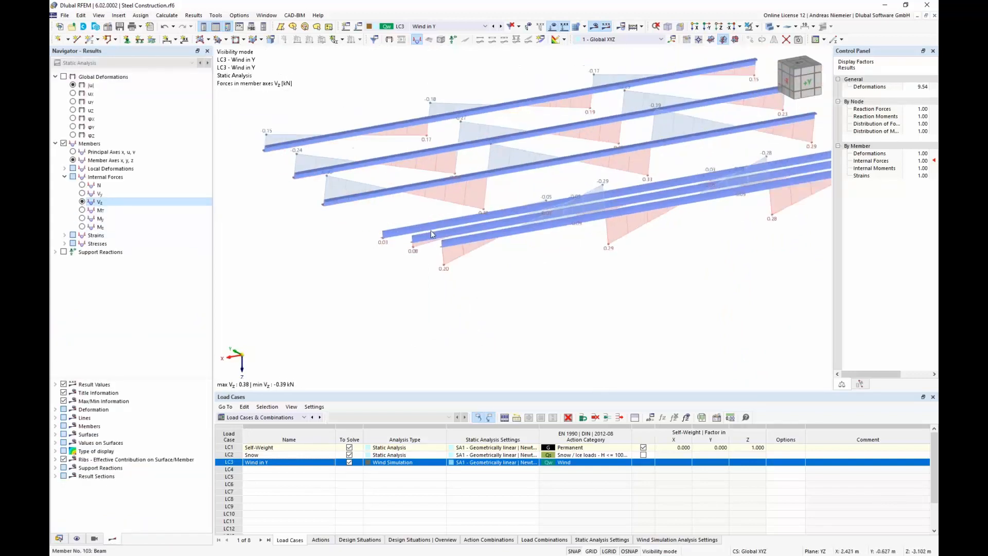
middle_click_drag(610, 246, 666, 265, "ctrl")
left_click(97, 218)
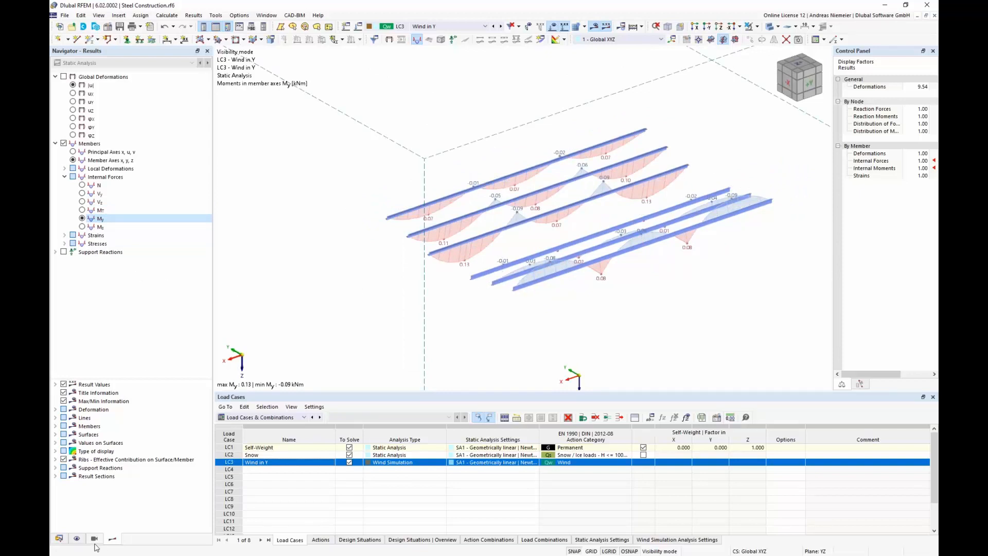
Step: Show only the section 5 I 120/120/10/12/0/0/H members and review their shear forces Vz and moments My
left_click(94, 539)
left_click(91, 453)
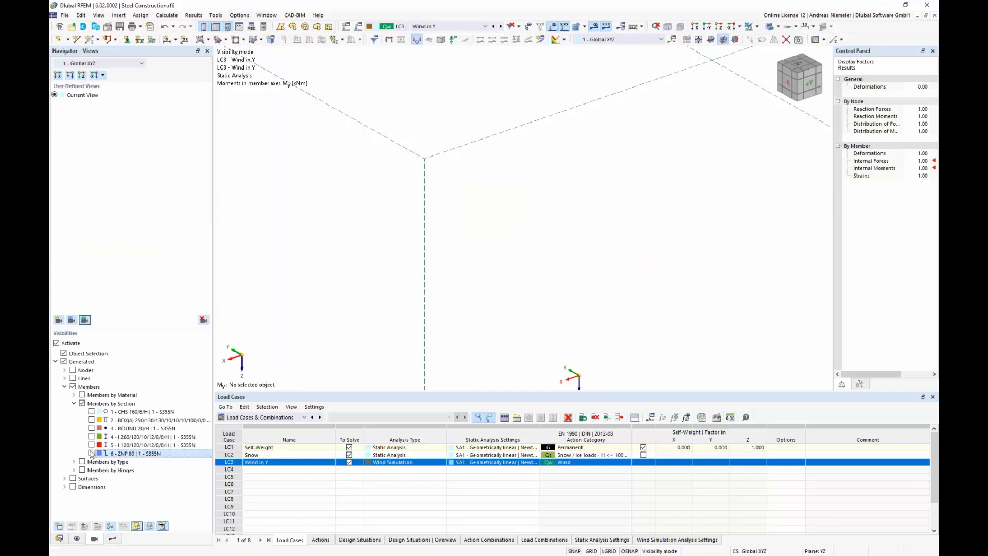
left_click(91, 445)
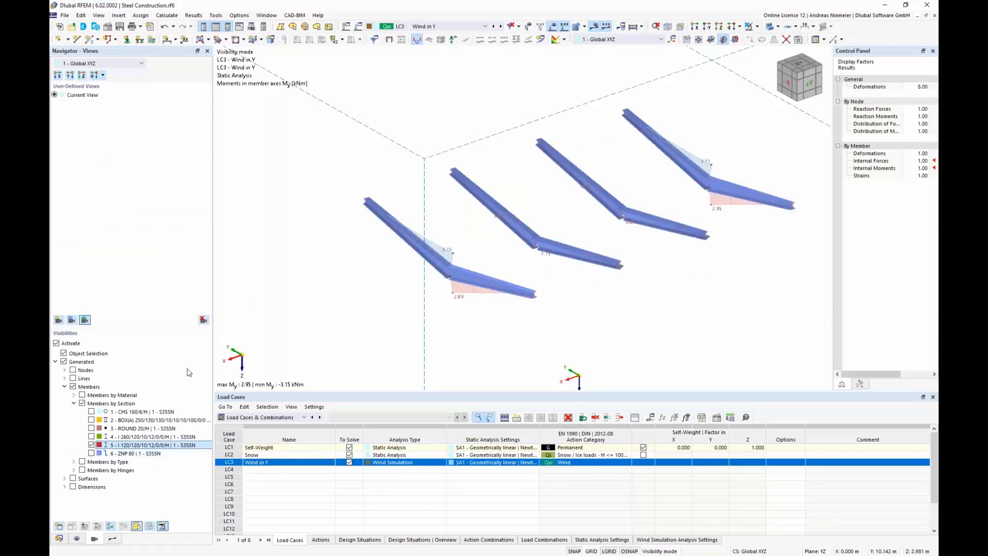
left_click(113, 539)
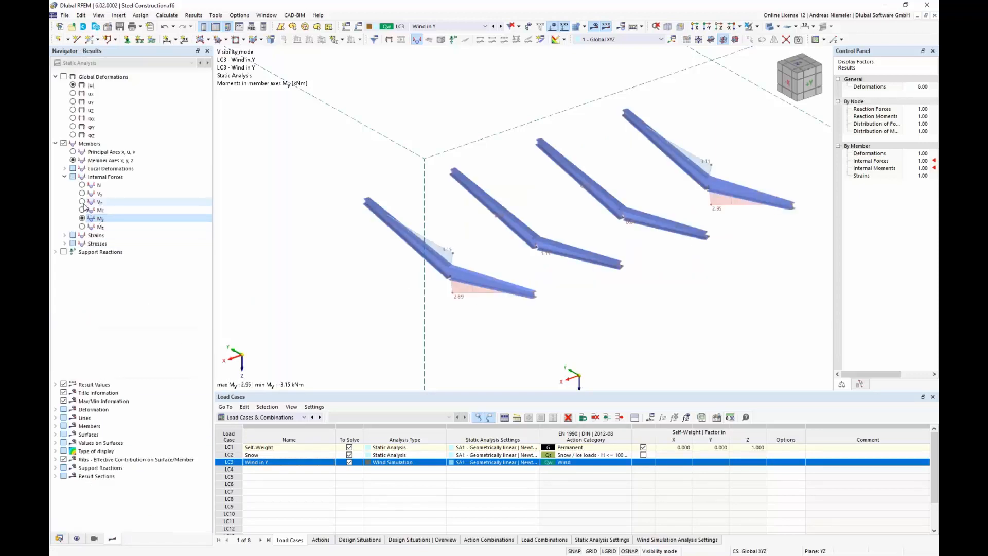
left_click(82, 202)
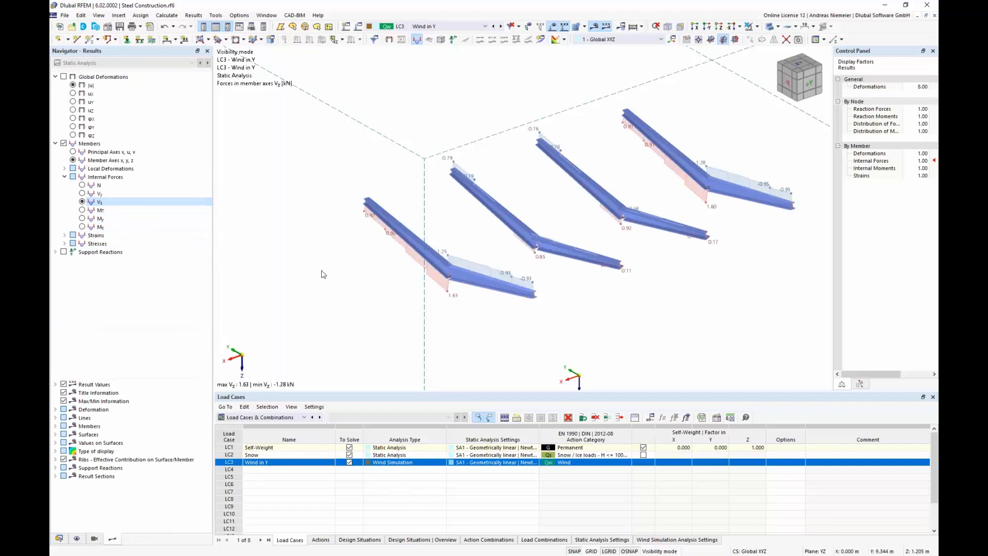
left_click(82, 218)
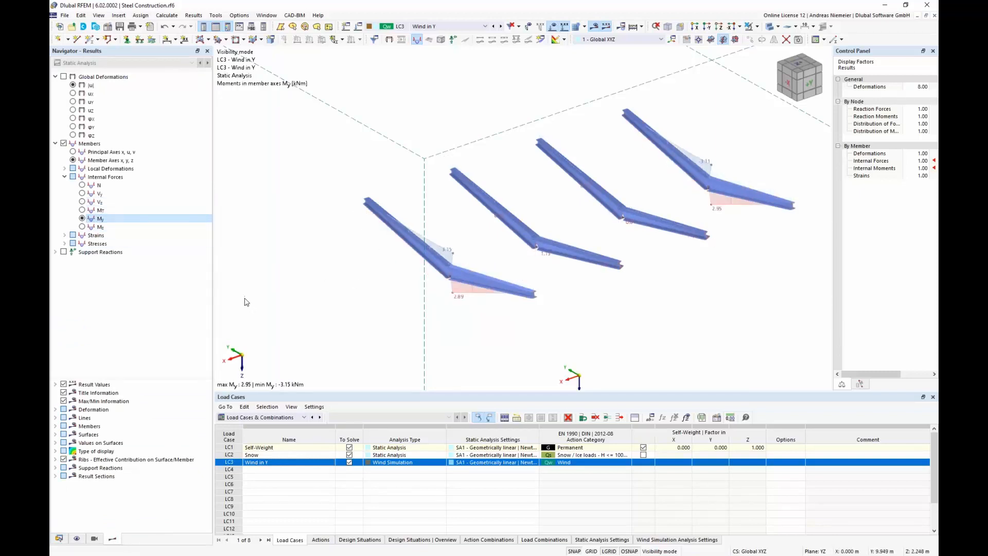
Step: Show only the section 1 CHS 160/6/H columns and display their moments Mz
left_click(94, 539)
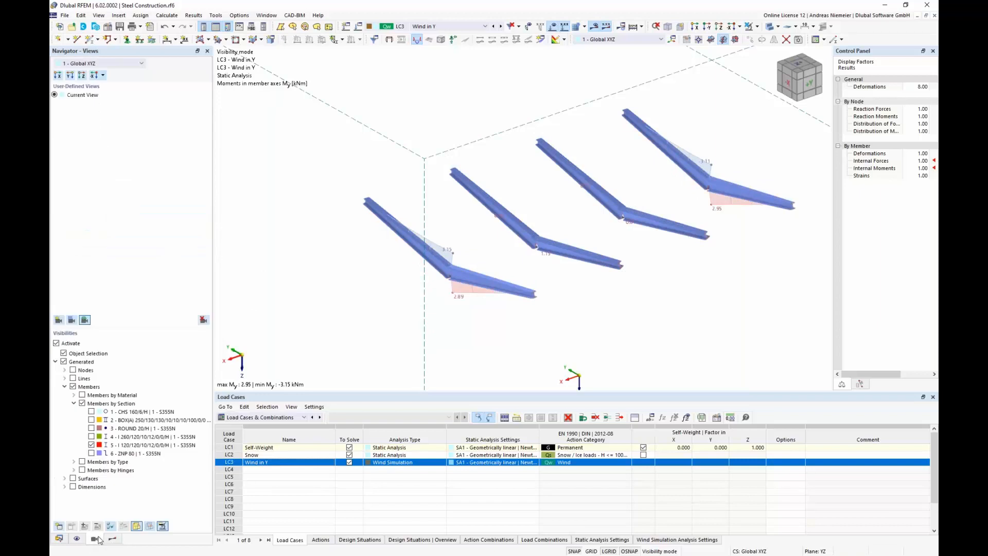
left_click(91, 411)
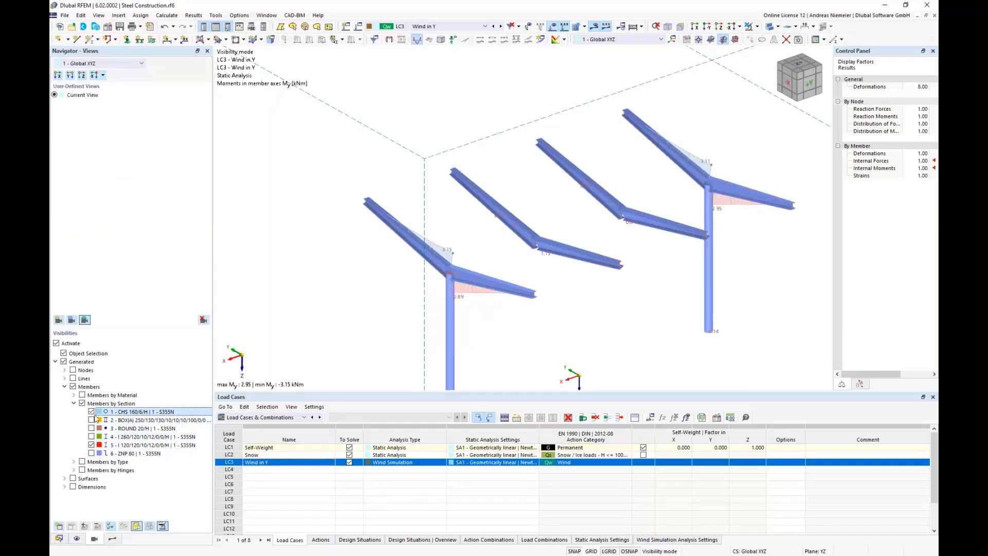
left_click(92, 444)
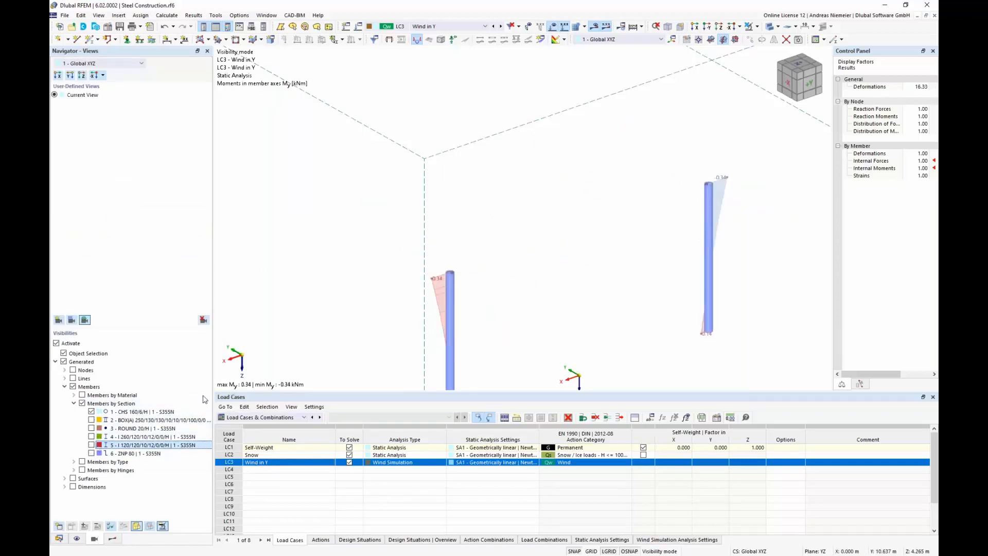
left_click(112, 539)
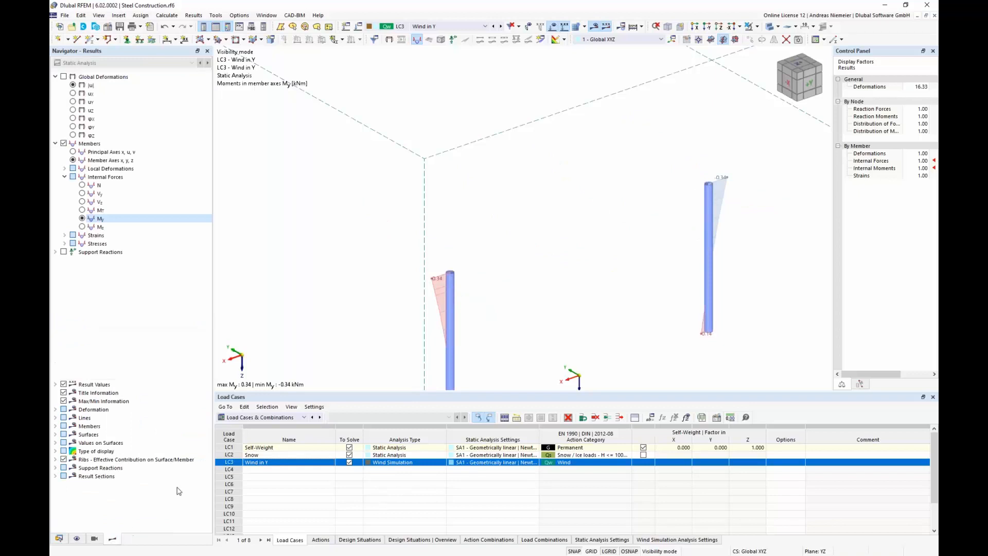
left_click(81, 226)
middle_click_drag(319, 248, 320, 211)
Step: Show the hidden objects in the background behind the isolated columns
right_click(633, 340)
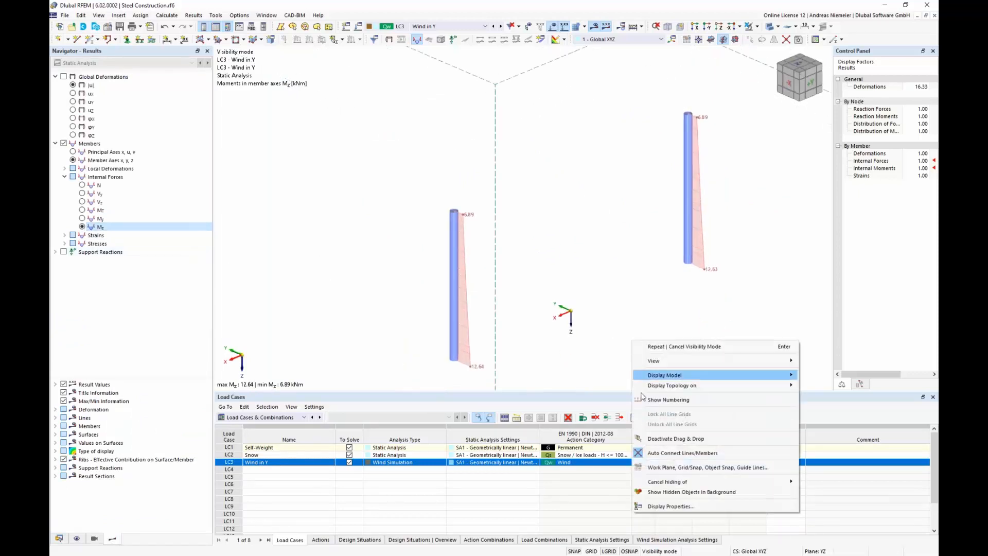
left_click(664, 494)
right_click(611, 335)
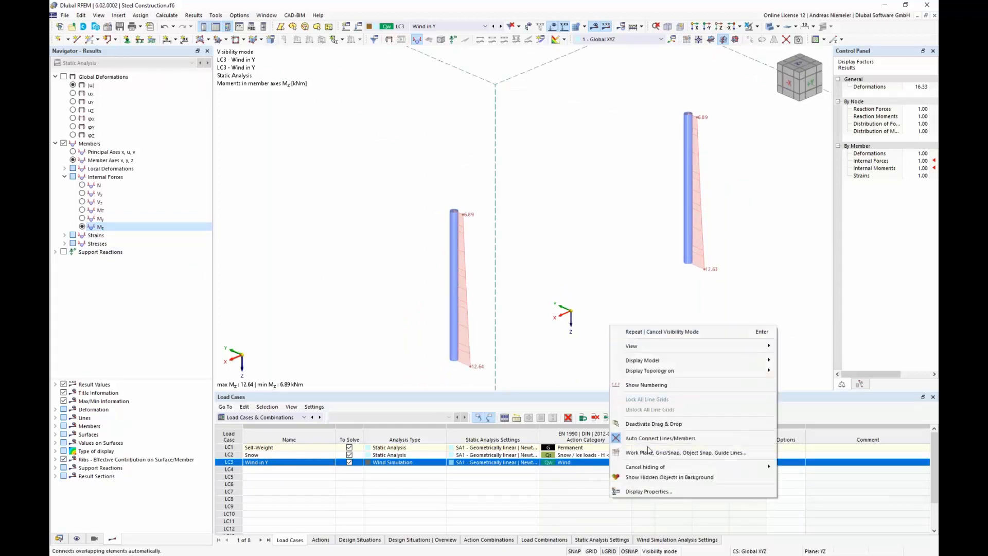
left_click(648, 480)
scroll(613, 332, "up", 1)
middle_click_drag(577, 314, 486, 301)
middle_click_drag(486, 301, 581, 265, "ctrl")
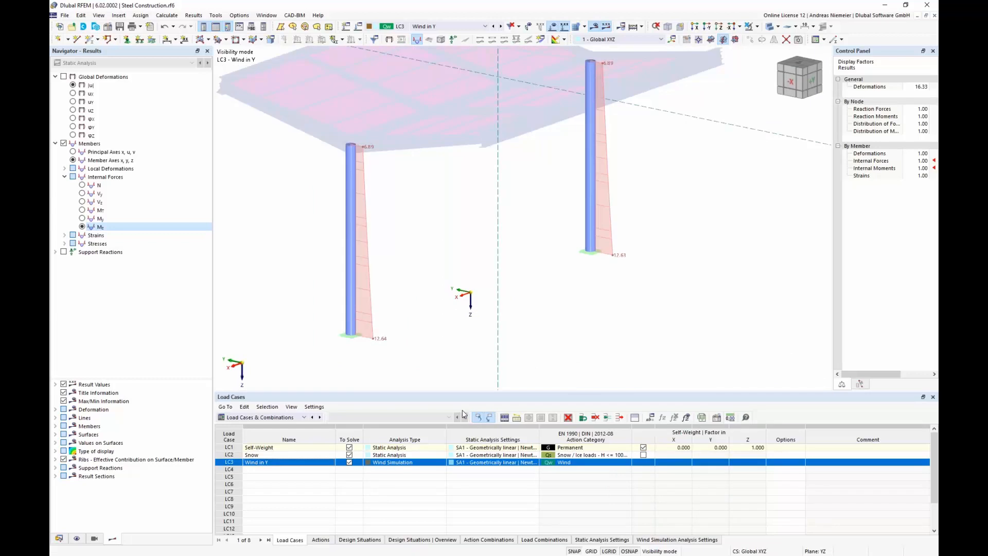
Step: Open the load combinations CO1 to CO5 in Load Cases & Combinations and calculate all of them
left_click(544, 539)
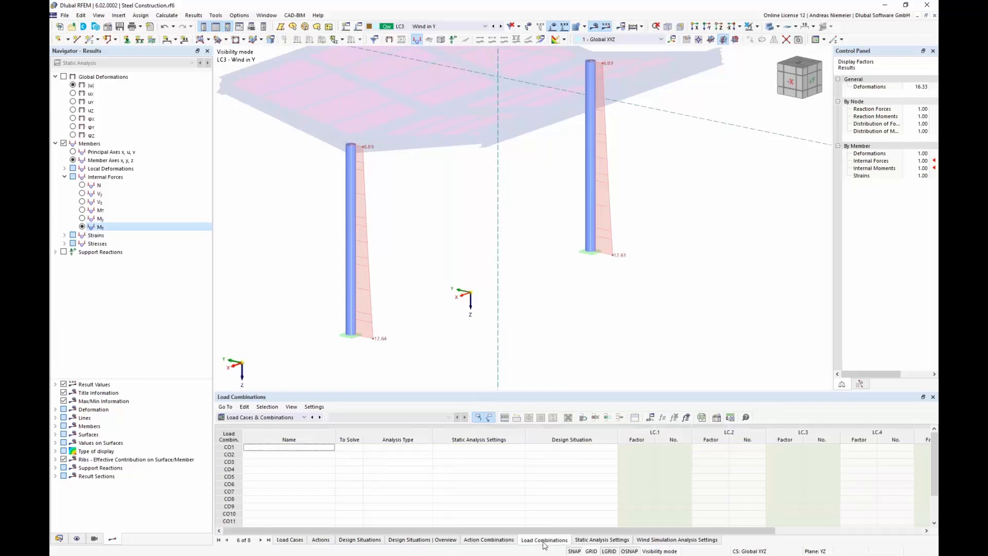
left_click(291, 539)
double_click(230, 467)
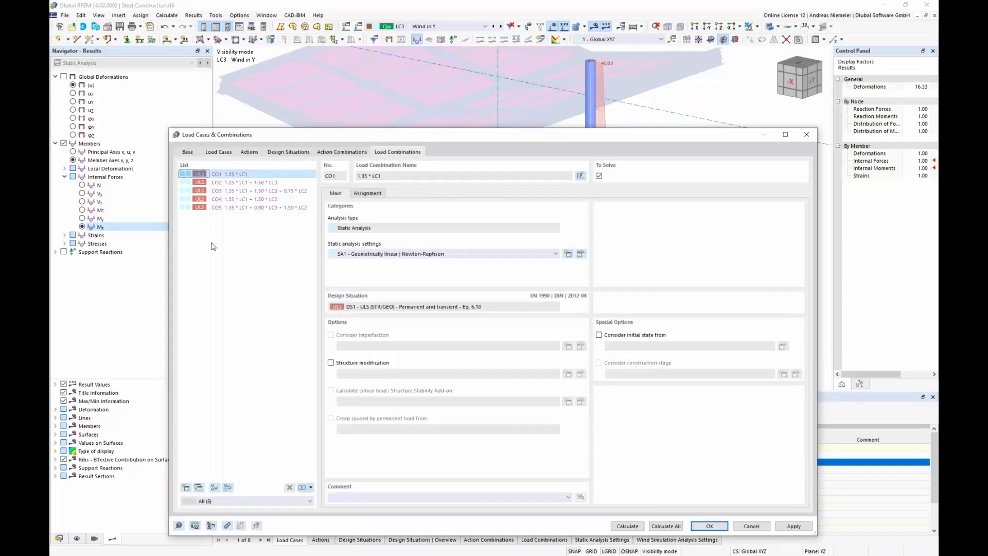
left_click(665, 526)
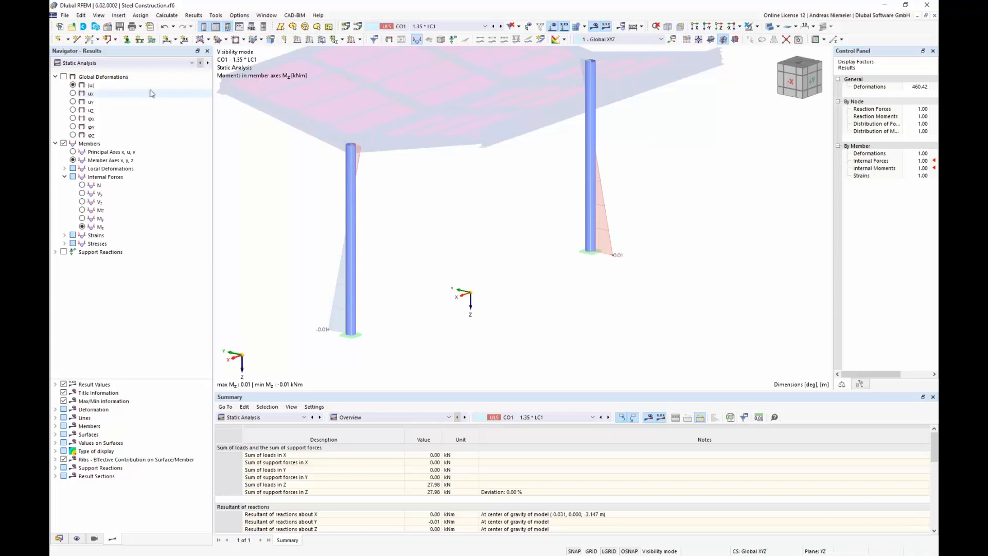
Step: Switch the displayed results to Steel Design and cancel visibility mode to show the whole canopy
left_click(157, 64)
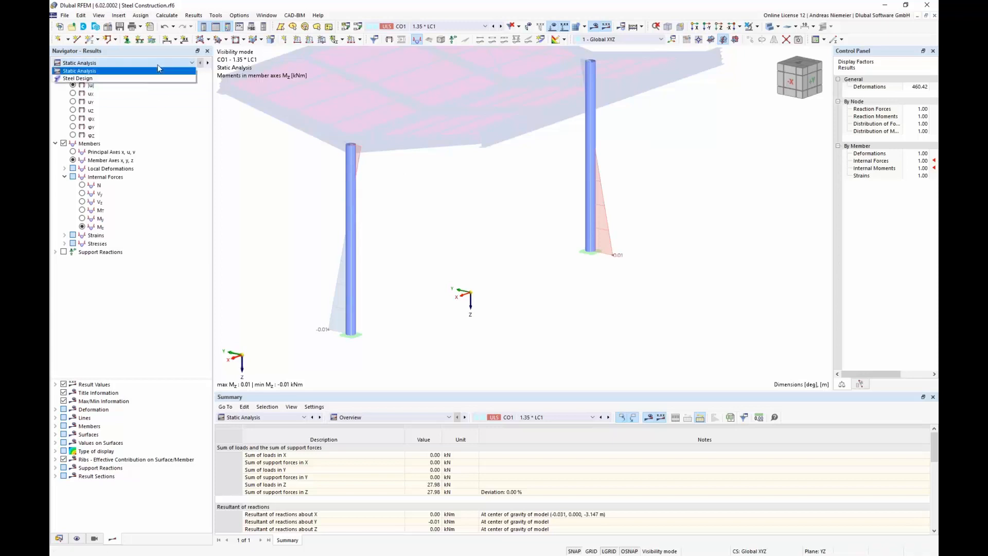
left_click(80, 79)
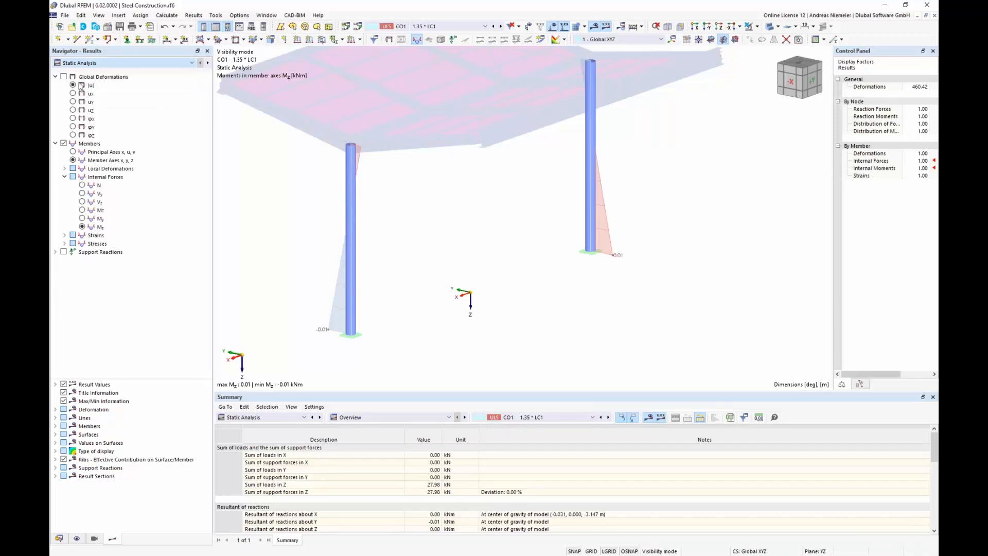
left_click(750, 27)
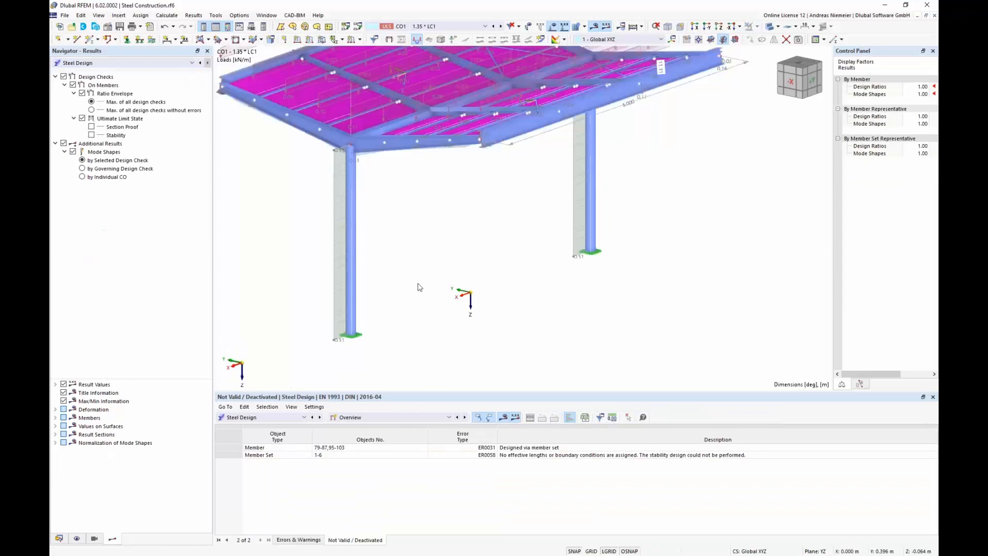
Step: Switch the canopy to wireframe display and hide the loads so the design ratios can be read
left_click(771, 29)
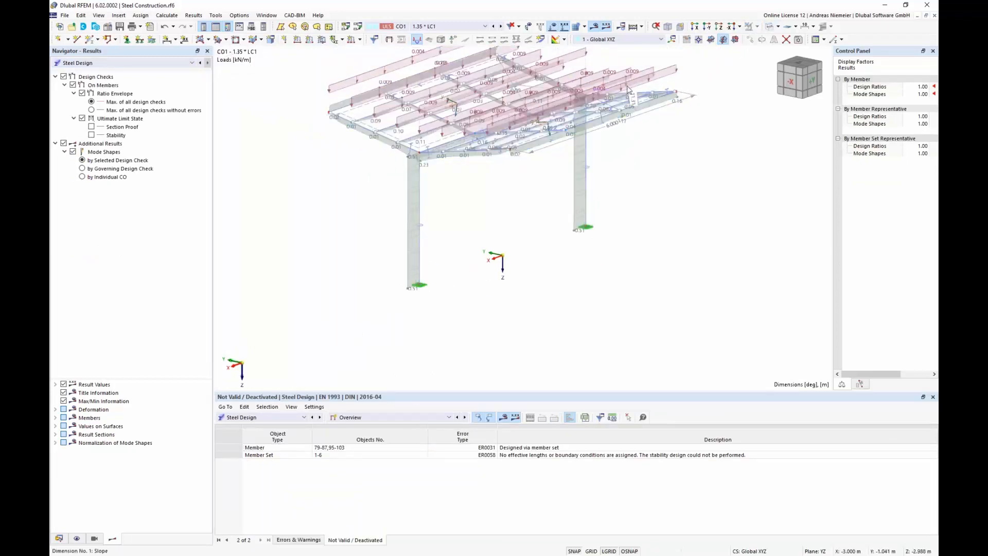
left_click(552, 26)
middle_click_drag(533, 221, 484, 234)
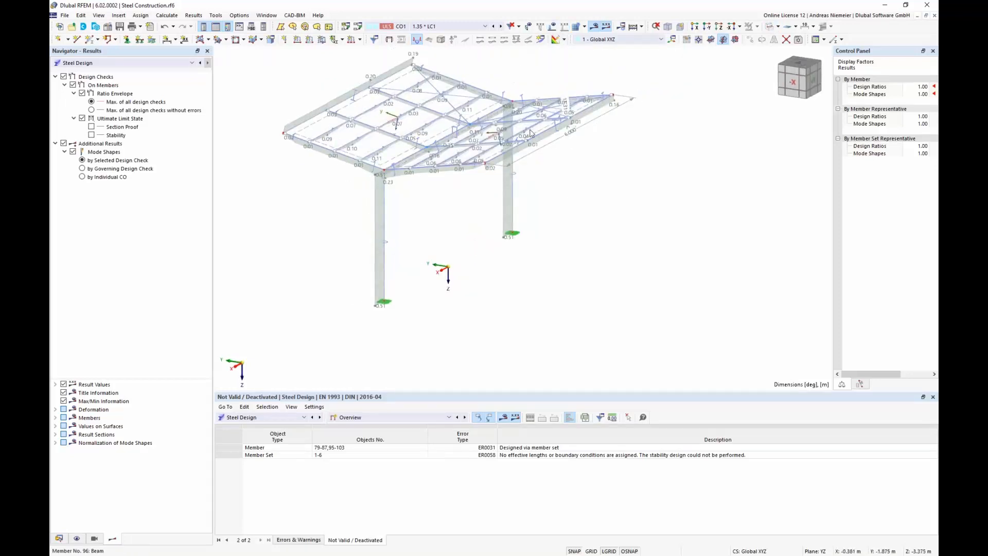
Step: Open the Design Ratios on Members table for Steel Design and examine the ratios on the canopy from several sides
left_click(365, 417)
left_click(363, 447)
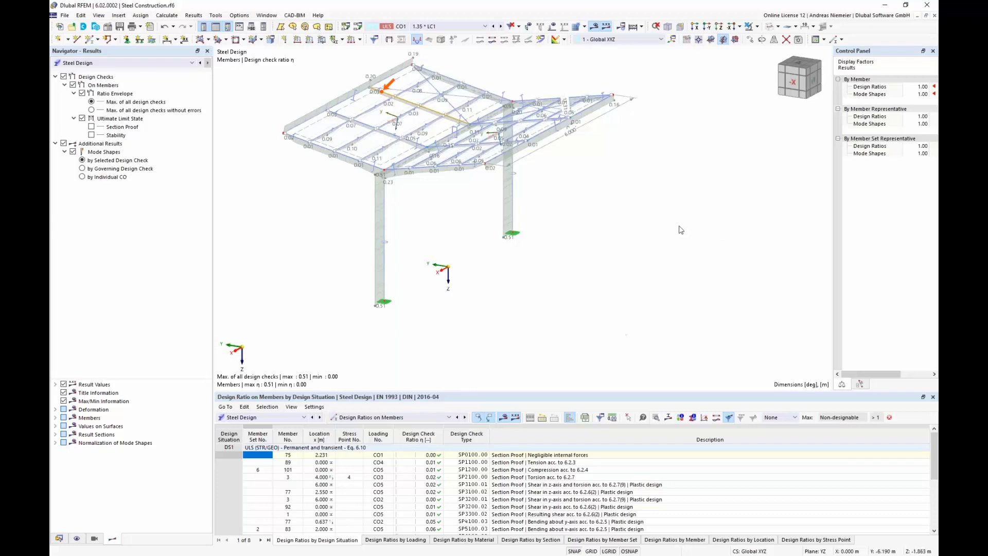
middle_click_drag(571, 231, 412, 212, "ctrl")
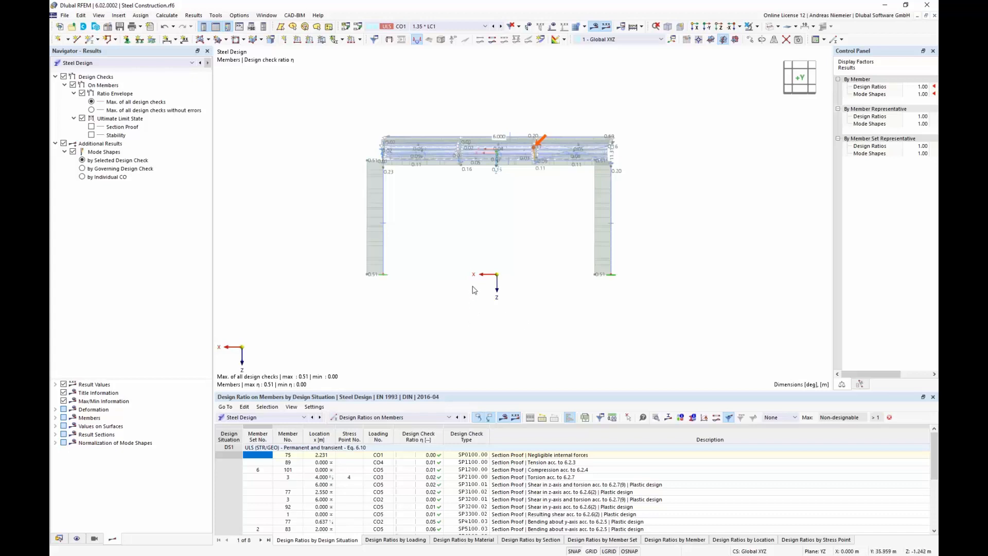
middle_click_drag(474, 289, 446, 253)
middle_click_drag(445, 253, 525, 281, "ctrl")
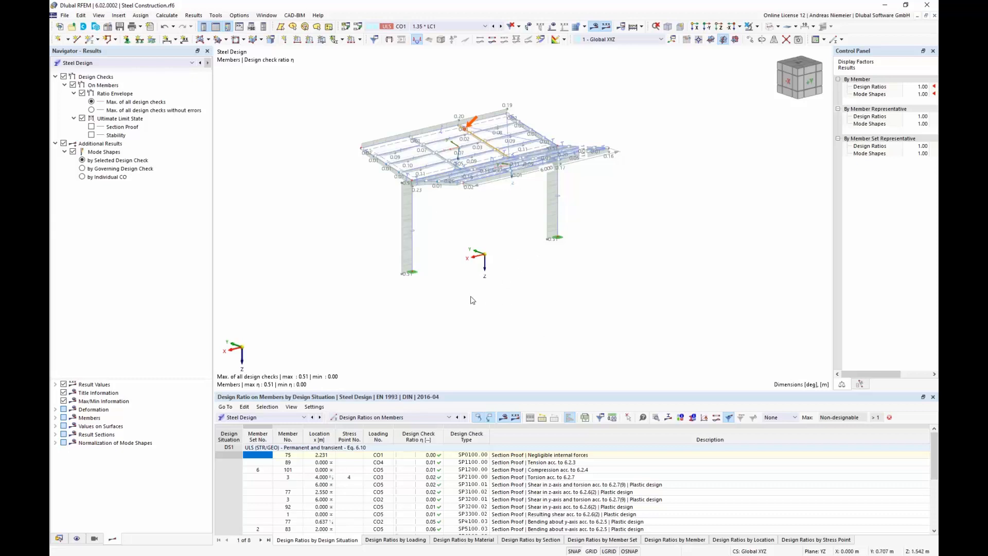
Step: Select and copy the supported base nodes of both canopy columns
scroll(551, 308, "up", 1)
middle_click_drag(551, 308, 526, 313)
scroll(526, 314, "down", 1)
left_click_drag(344, 250, 613, 313)
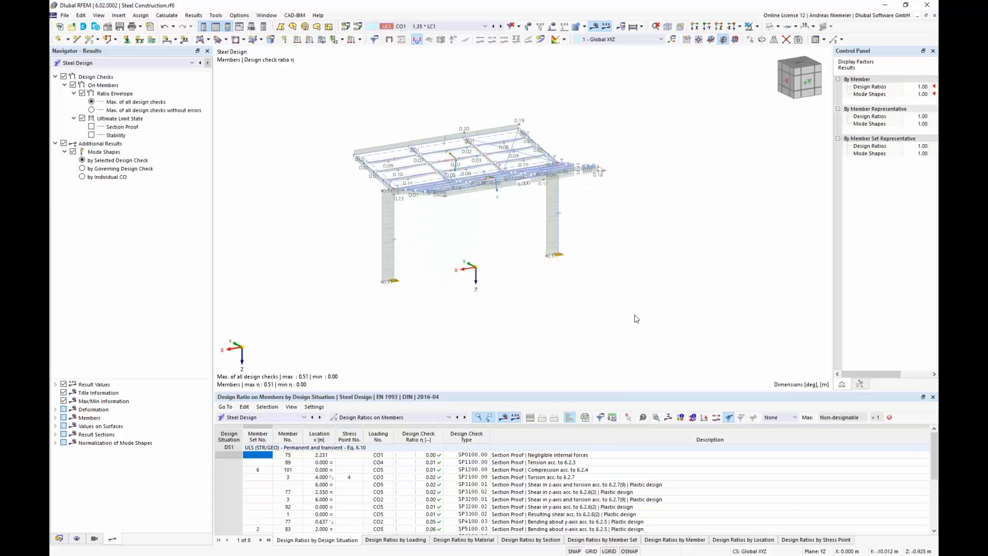
Step: Create a new blank 3D model named sh1 in the Arbeitsverzeichnis project
left_click(65, 15)
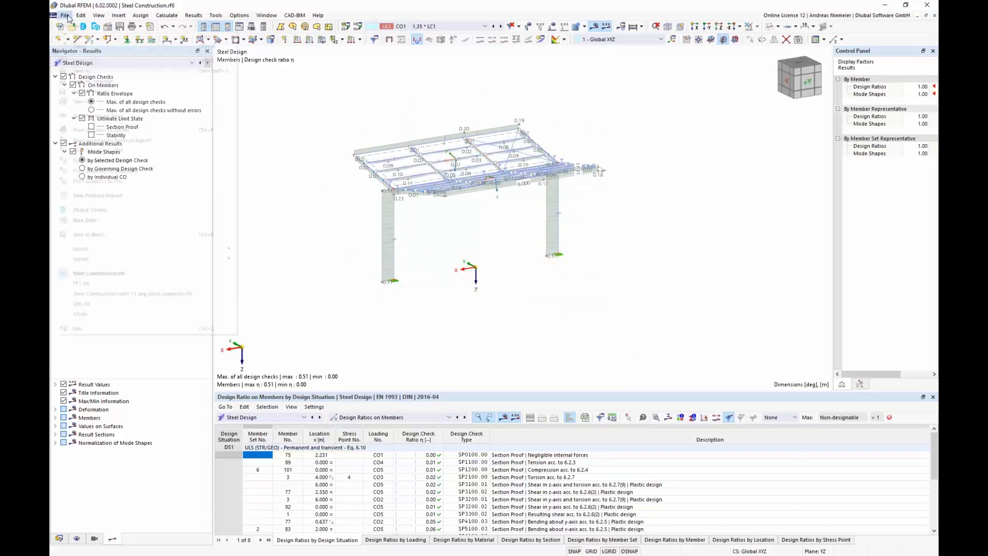
left_click(80, 28)
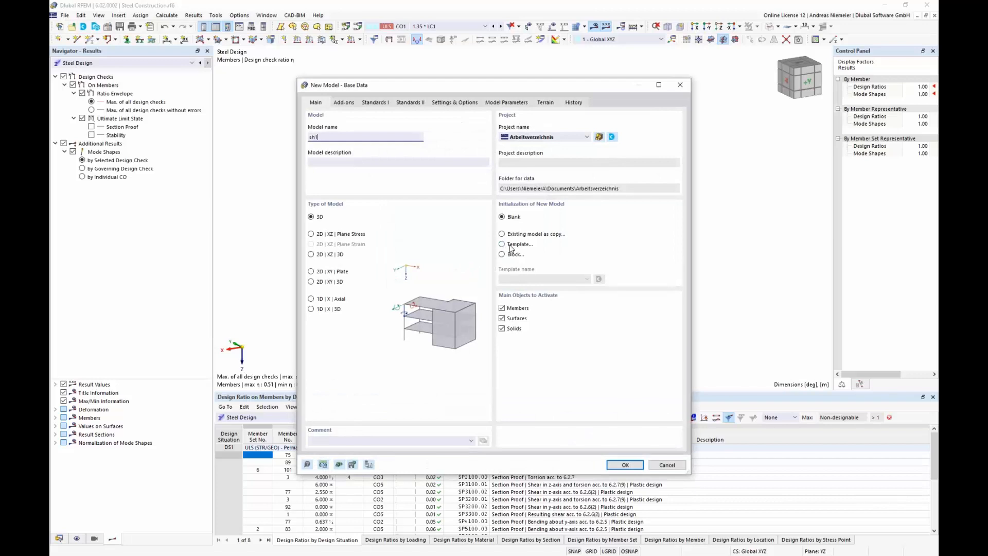
left_click(614, 461)
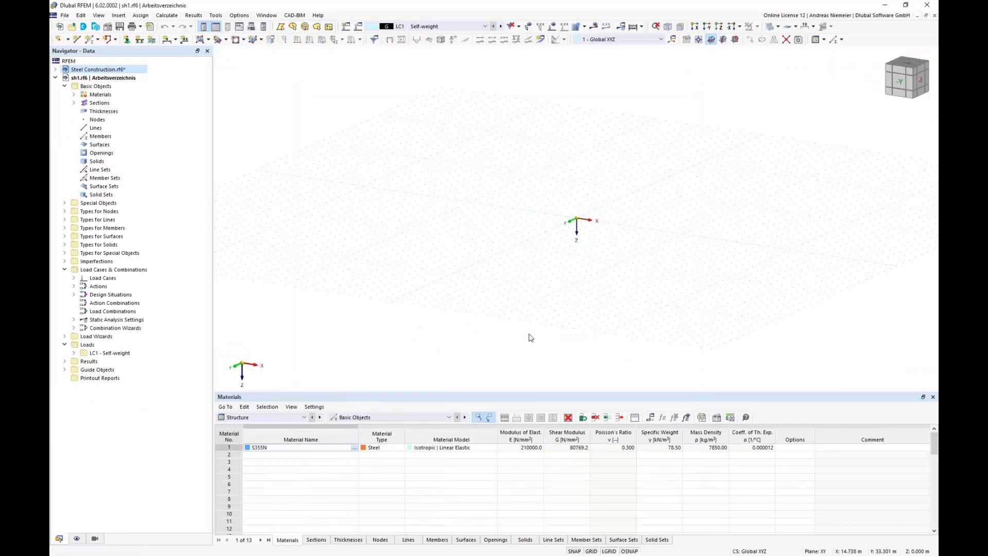
Step: Paste the copied column base nodes into the sh1 model with a displacement vector of 0, 0, 0
left_click(527, 298)
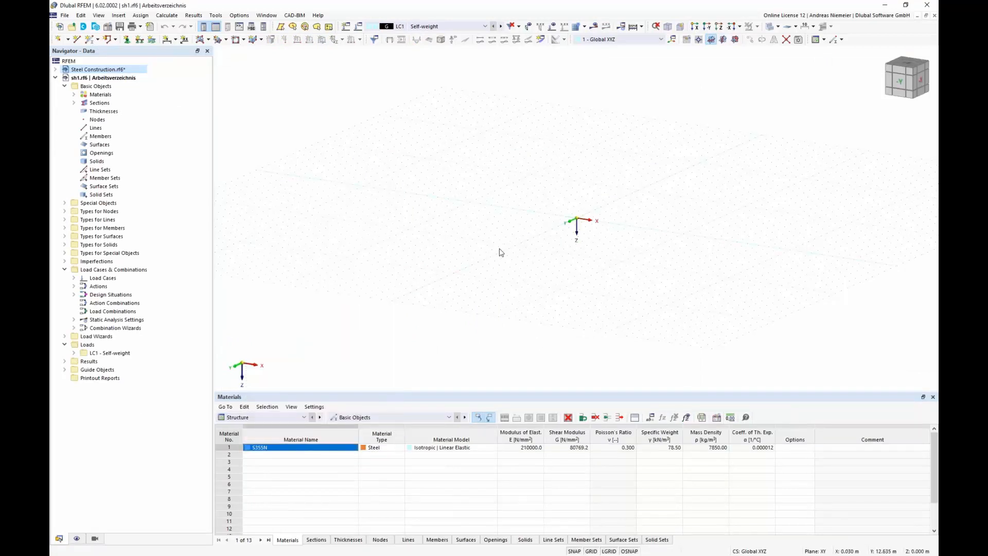
key("ctrl+v")
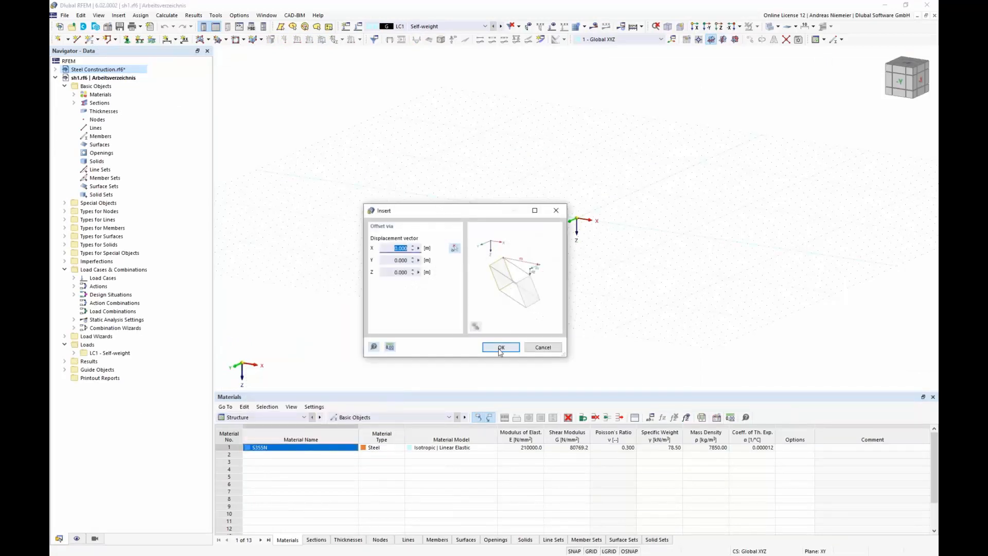
left_click(501, 348)
middle_click_drag(499, 221, 625, 227, "ctrl")
scroll(624, 227, "up", 2)
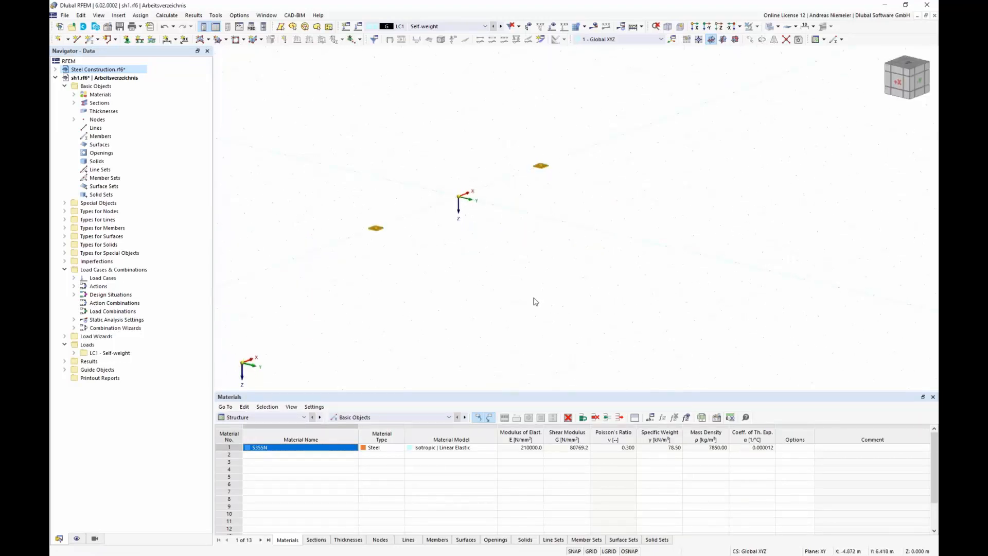
Step: Draw a continuous zigzag of single lines through XY points (-2,0), (-2,1), (0,1), (0,-1), (2,-1) and (2,0) m at Z 0
left_click(77, 40)
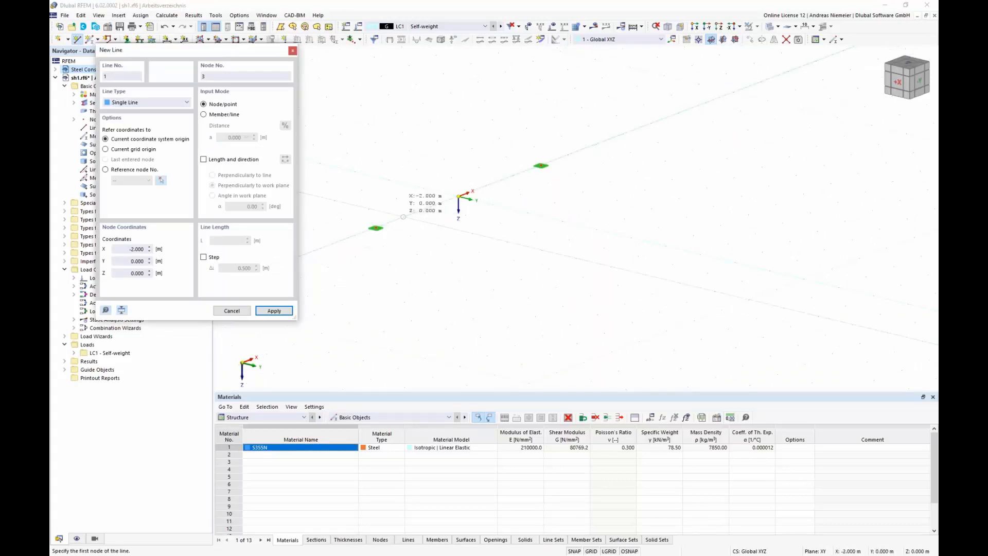
left_click(405, 217)
left_click(437, 224)
left_click(492, 205)
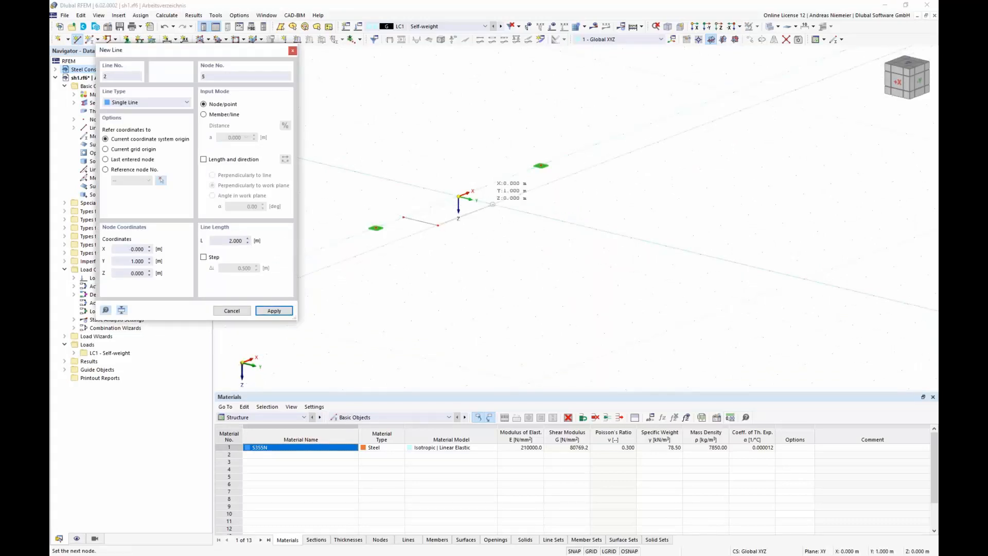
left_click(424, 188)
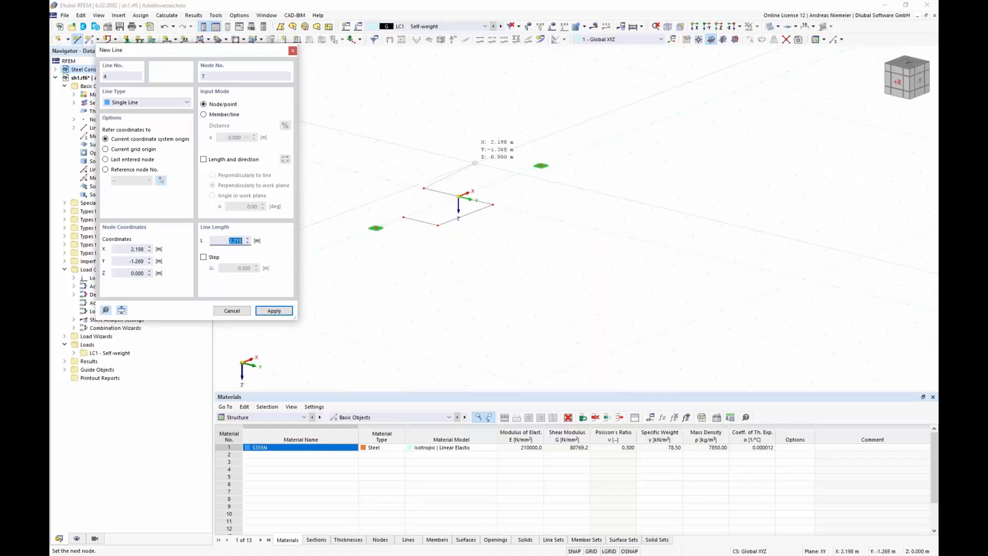
left_click(479, 167)
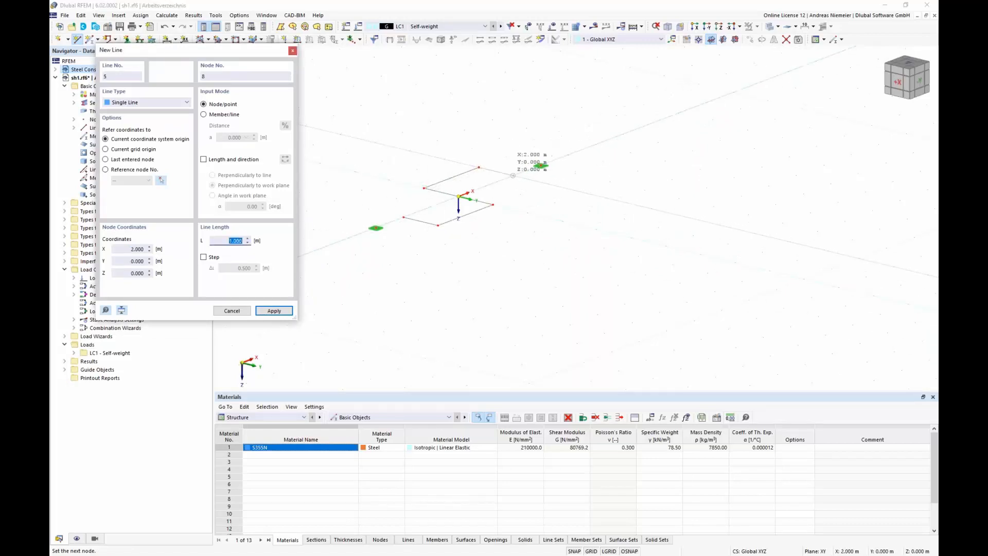
left_click(514, 175)
key("Escape")
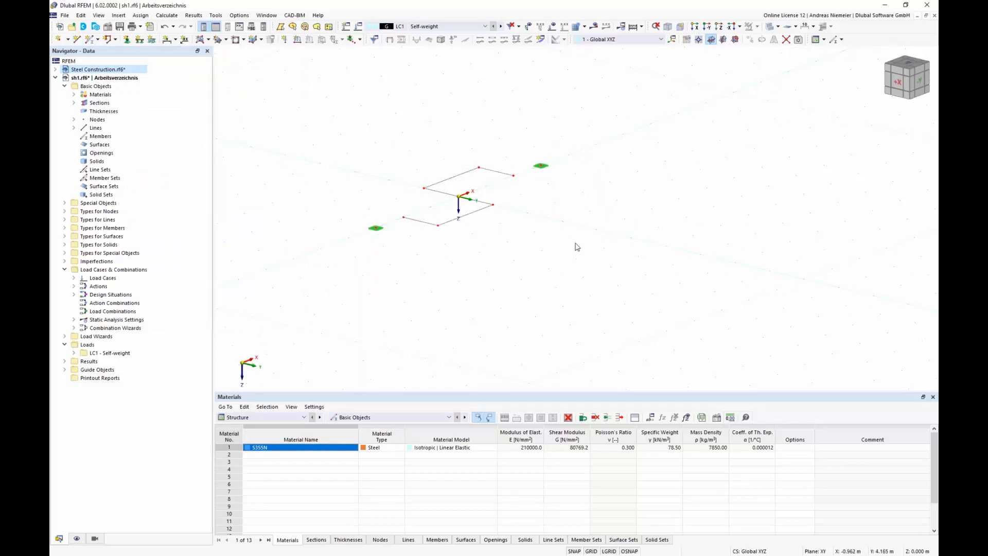
Step: Copy the zigzag lines once vertically upward, using step links to connect the original and copied lines with surfaces
middle_click_drag(575, 243, 515, 253)
left_click_drag(390, 155, 541, 257)
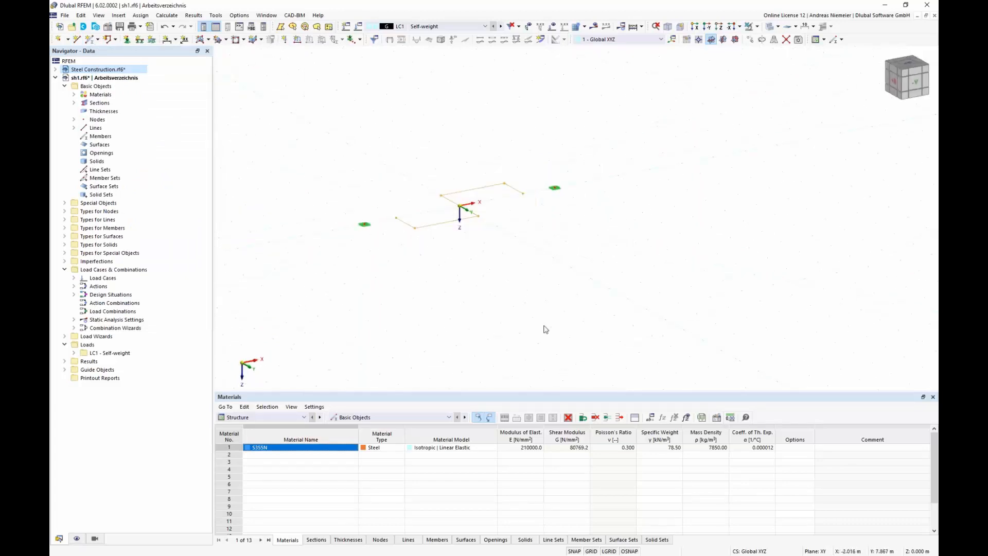
left_click(750, 39)
left_click(358, 200)
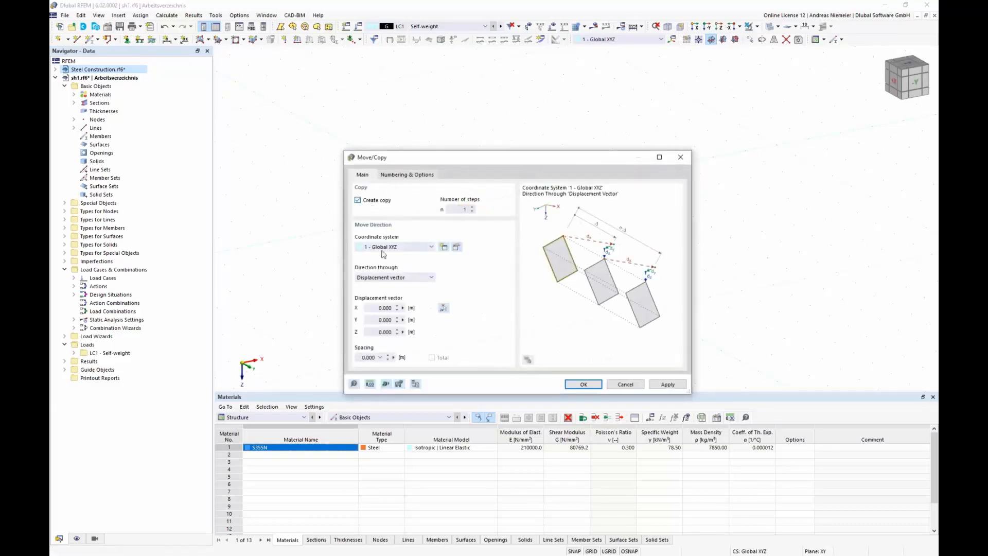
left_click(383, 332)
left_click(407, 174)
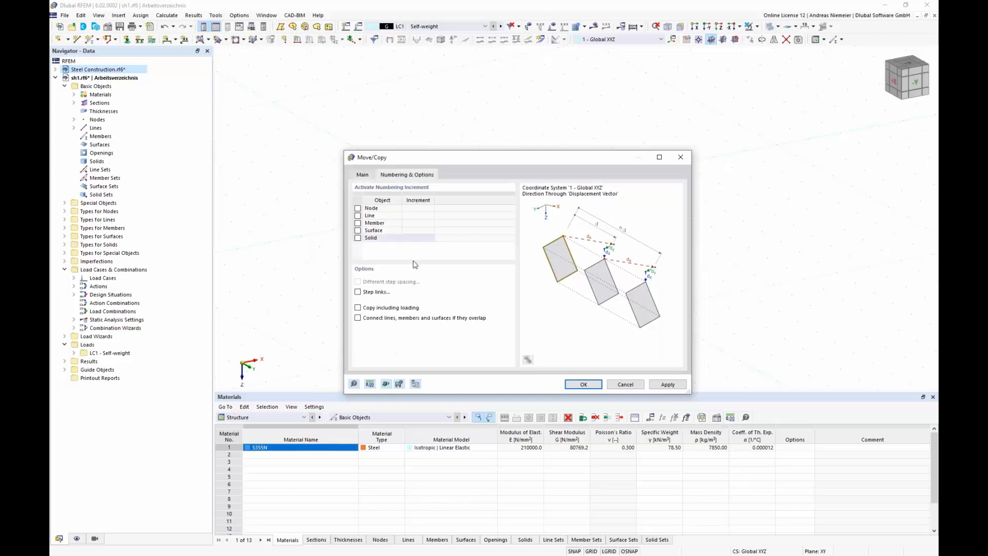
left_click(358, 292)
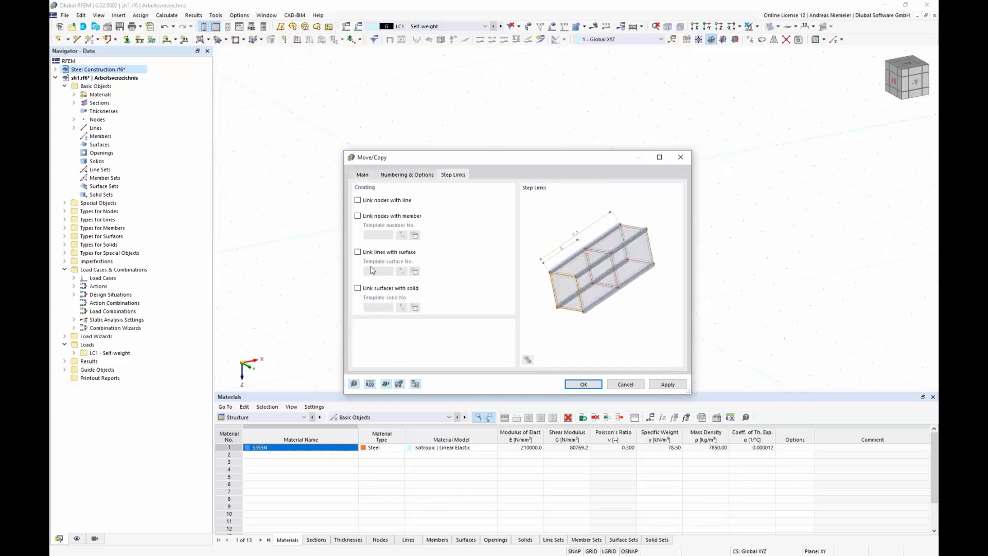
left_click(583, 384)
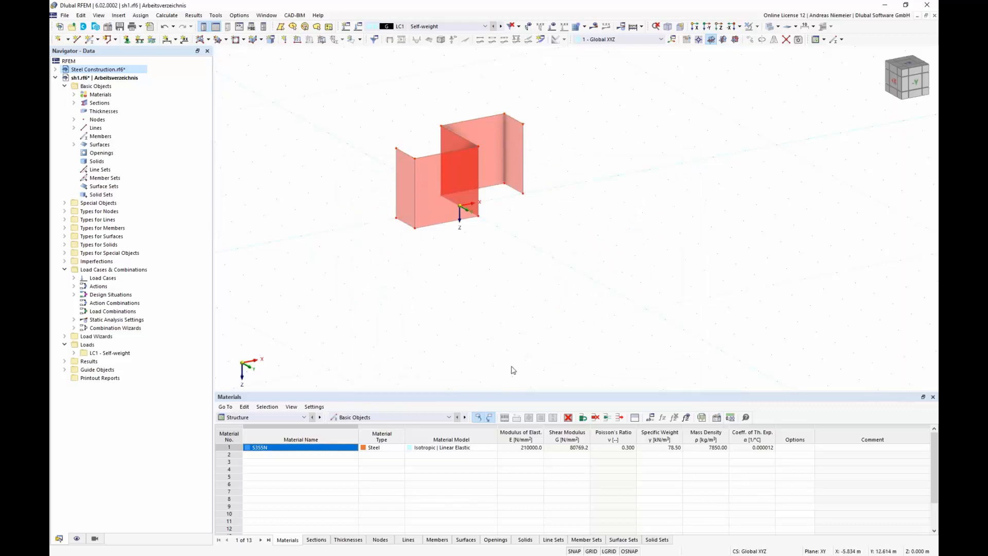
middle_click_drag(563, 235, 635, 253)
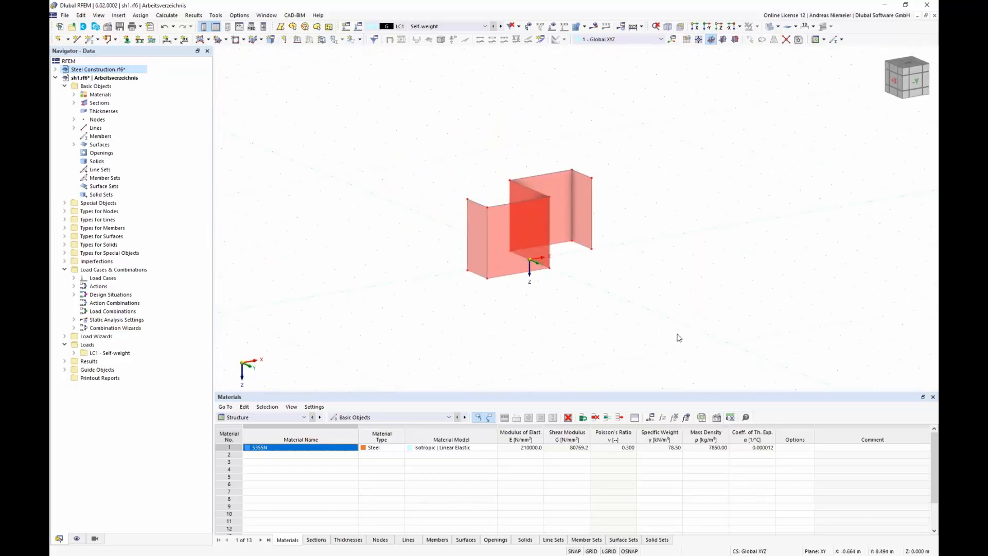
Step: Start an IFC export of the wall model and ignore the zero-thickness surface check for all objects
left_click(66, 16)
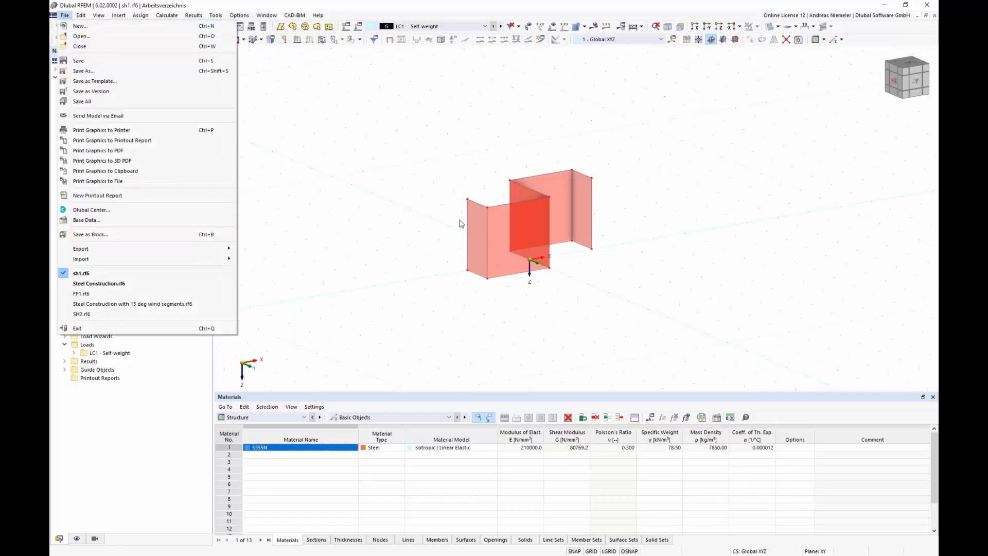
mouse_move(143, 249)
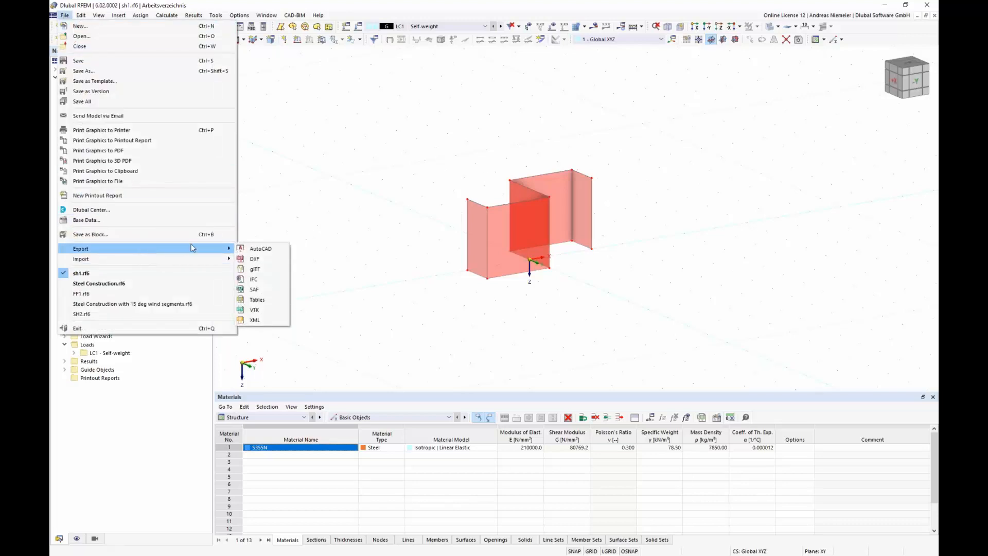
left_click(263, 283)
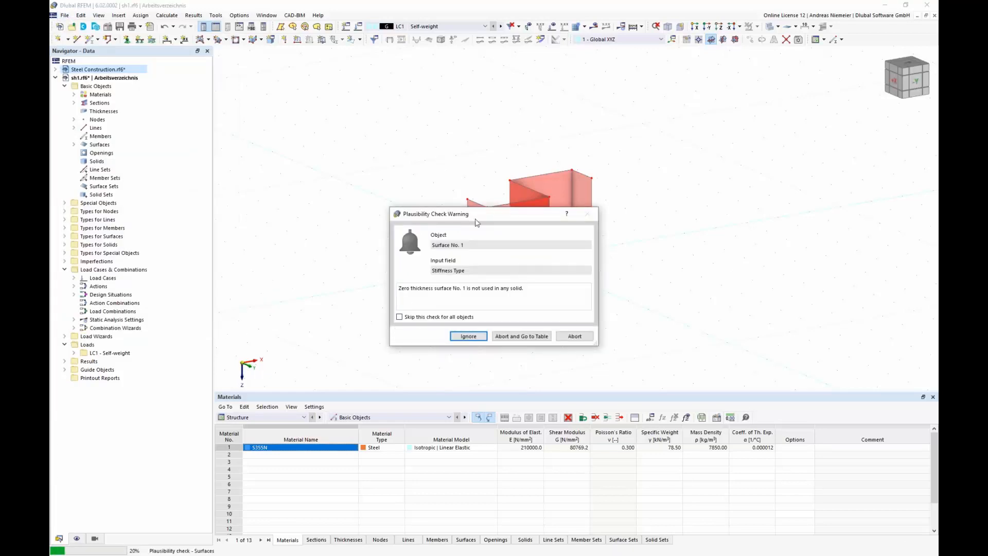
left_click_drag(482, 217, 670, 208)
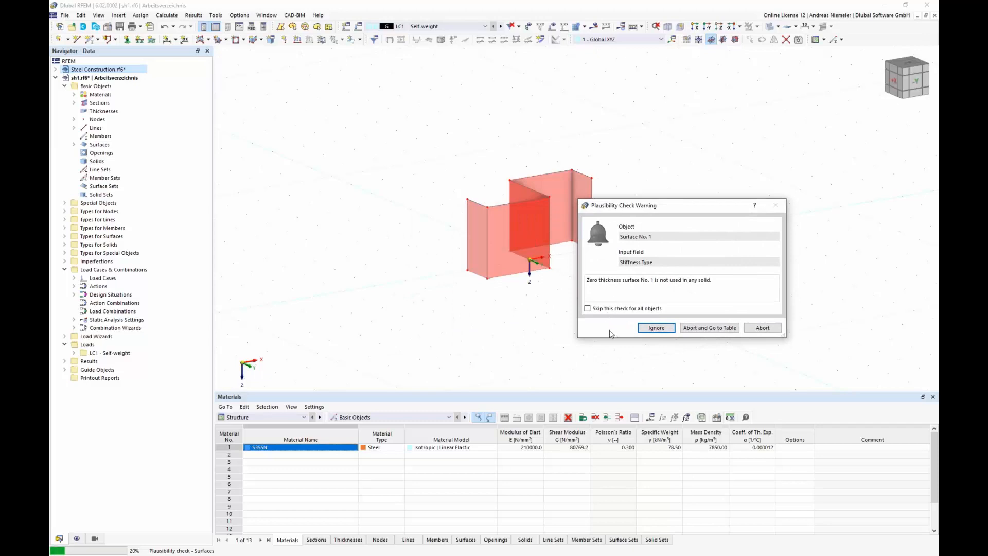
left_click(587, 308)
left_click(657, 328)
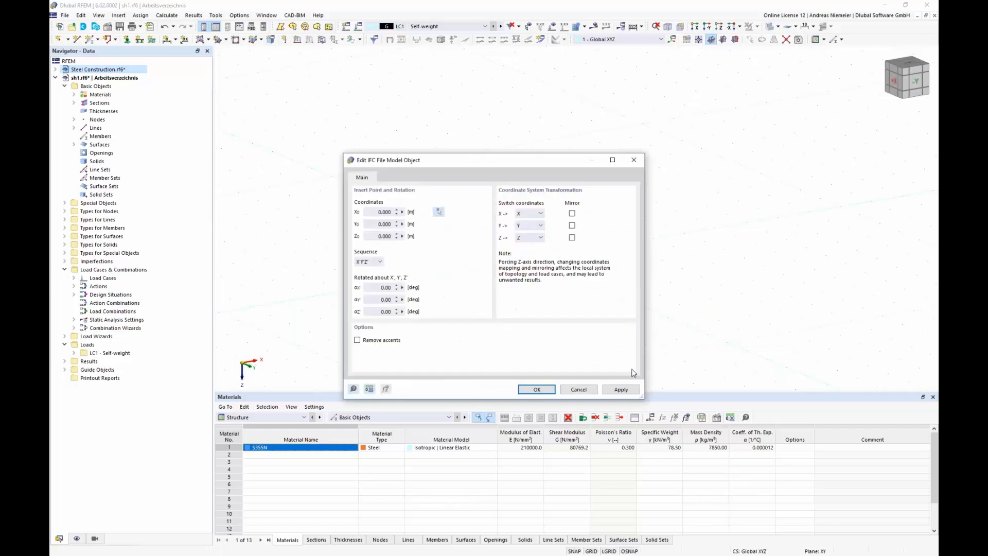
Step: Keep the default insertion point and axes, and save the IFC 4 Reference view file as sh1 on the Desktop
left_click(537, 390)
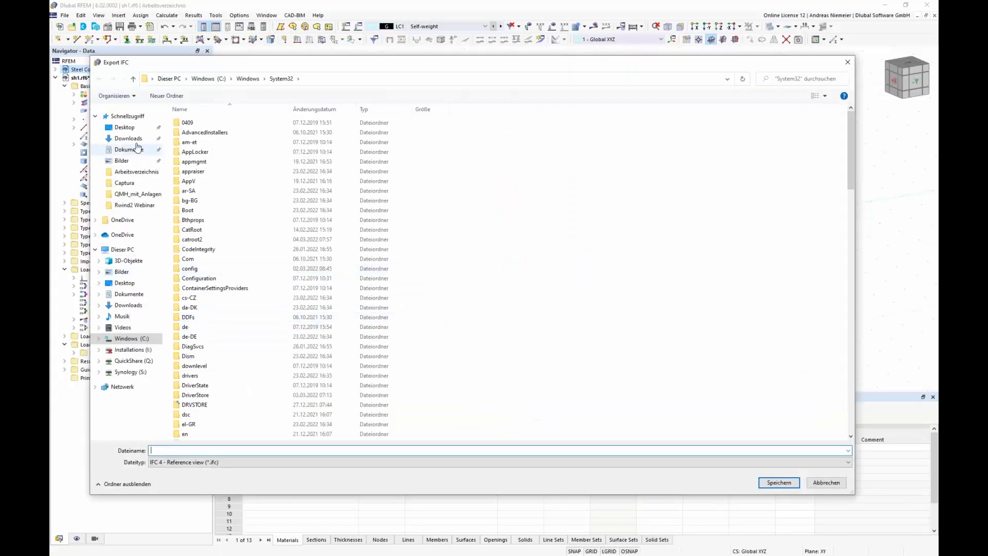
left_click(125, 128)
left_click(161, 448)
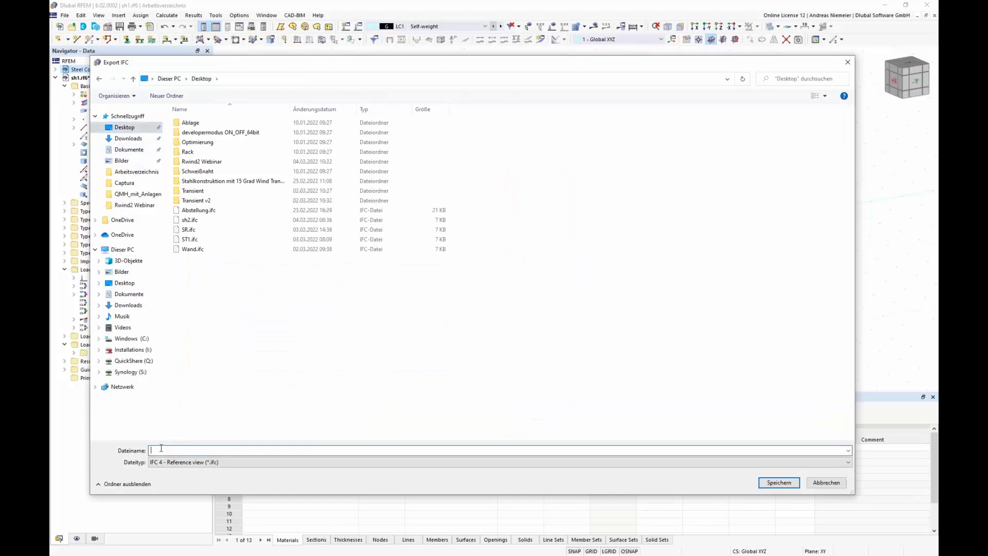
type("sh1")
left_click(780, 483)
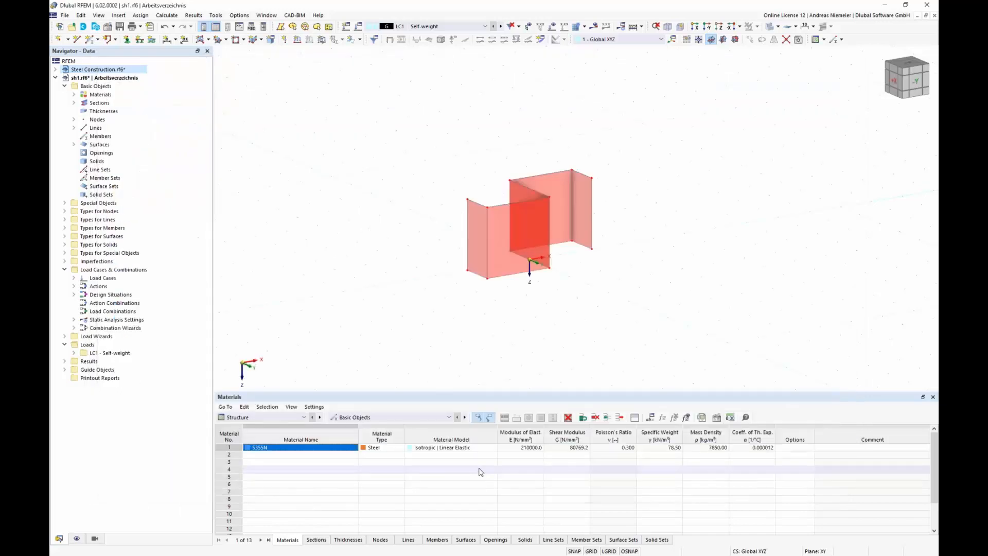
Step: Switch to the Steel Construction model and import sh1.ifc from the Desktop with the default placement
left_click(267, 15)
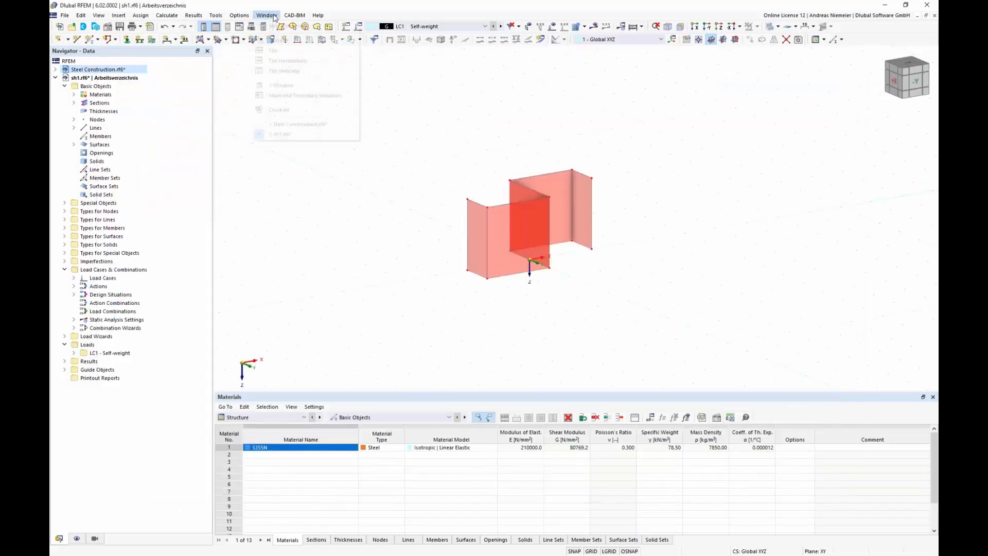
left_click(283, 112)
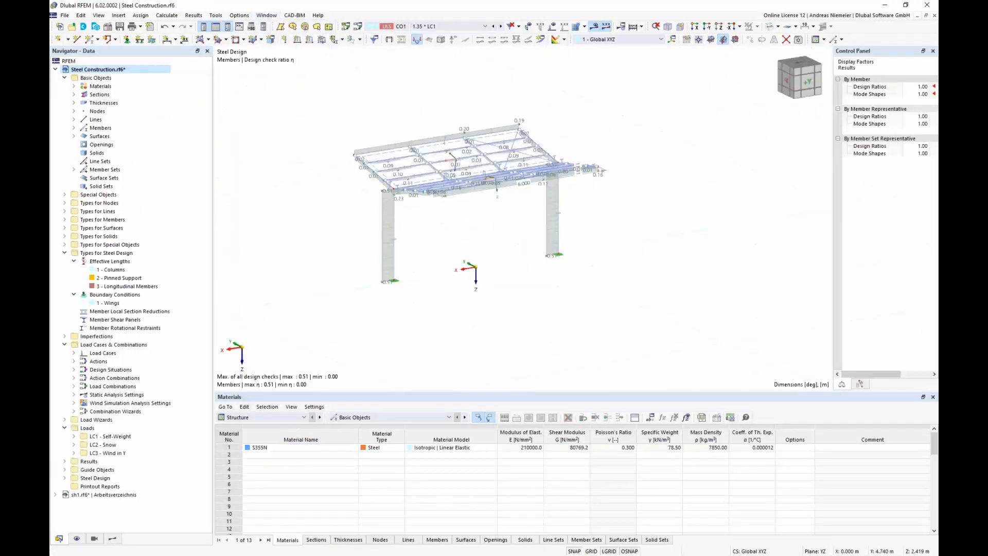
left_click(64, 15)
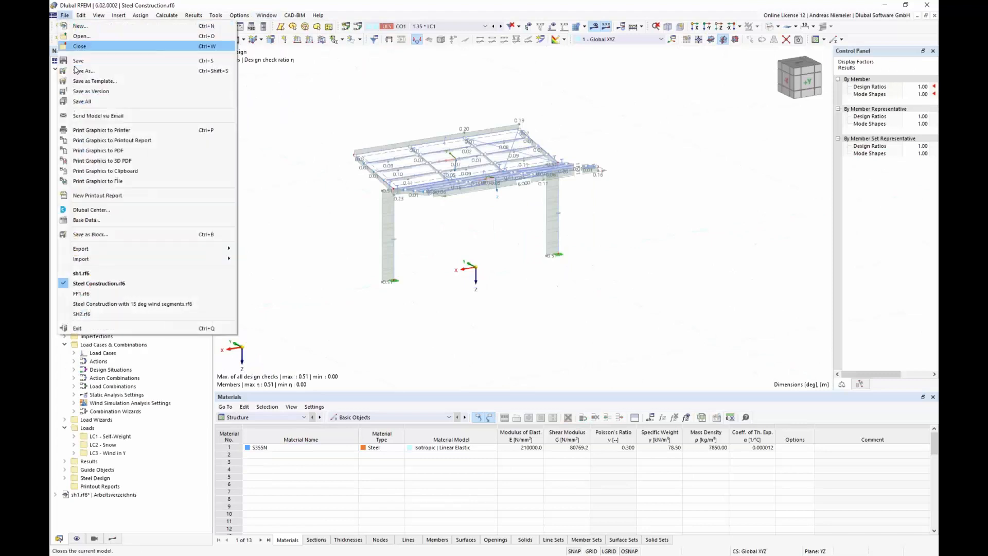
mouse_move(144, 261)
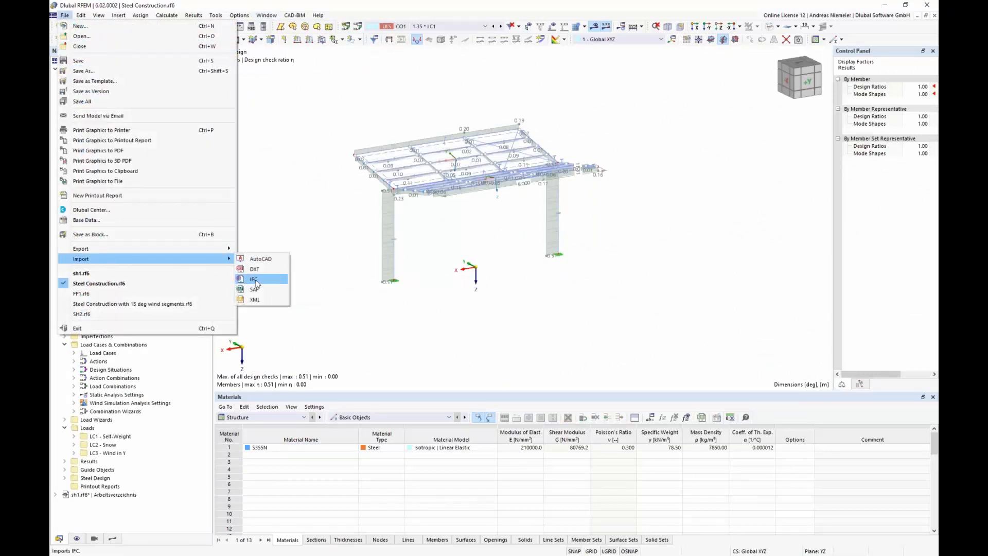
left_click(255, 281)
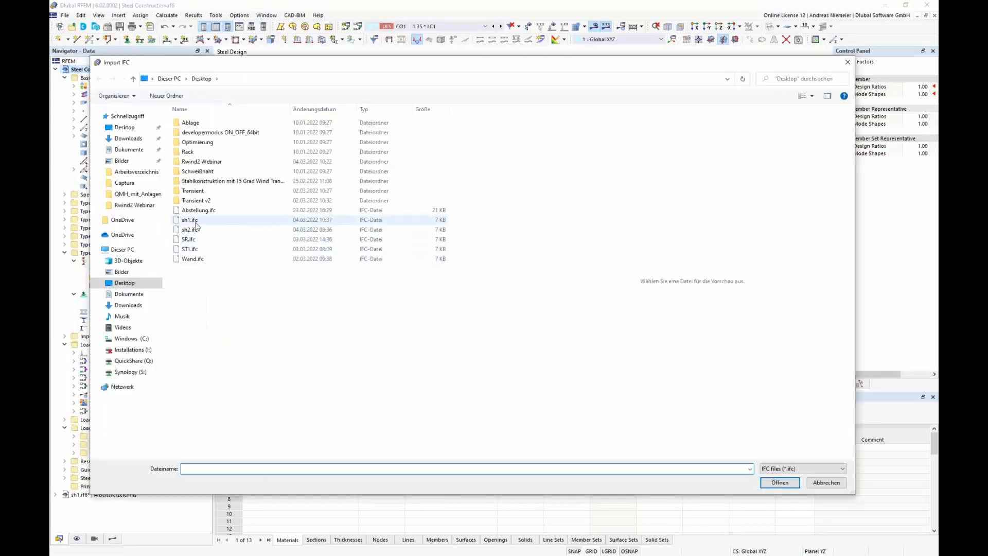
left_click(192, 220)
left_click(780, 483)
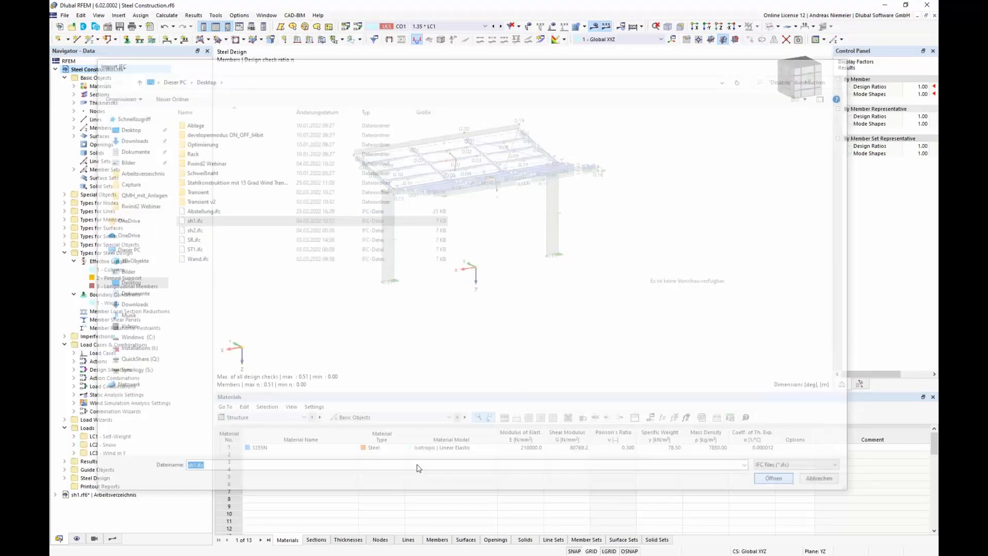
left_click(536, 389)
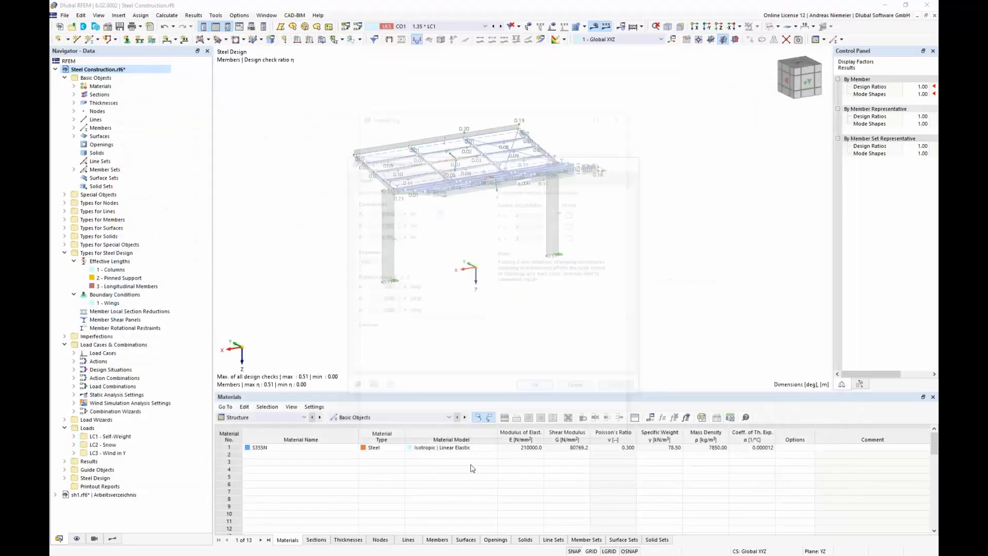
left_click(610, 436)
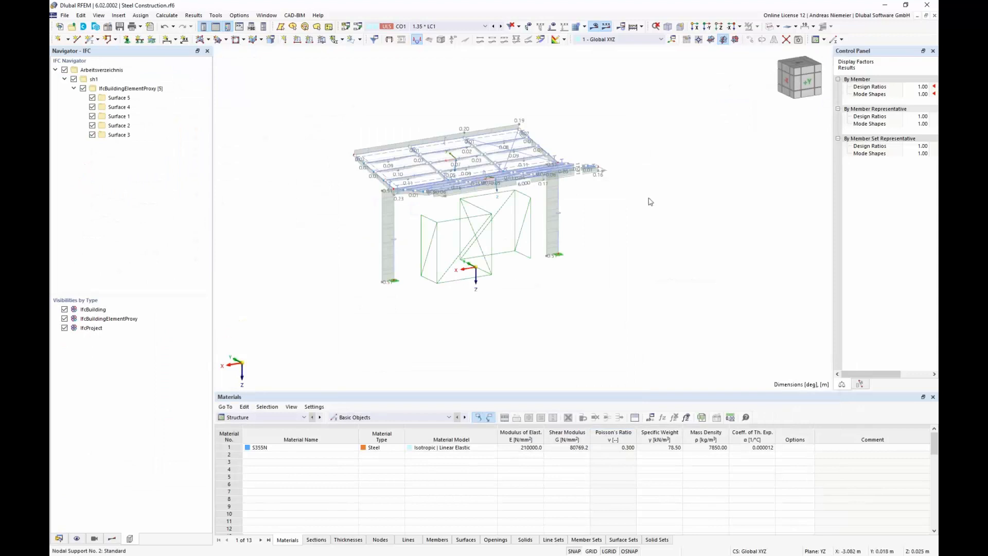
Step: Change the canopy and the imported walls from wireframe to solid display and view them from the other side
left_click(769, 29)
middle_click_drag(684, 236, 500, 247, "ctrl")
scroll(450, 276, "up", 3)
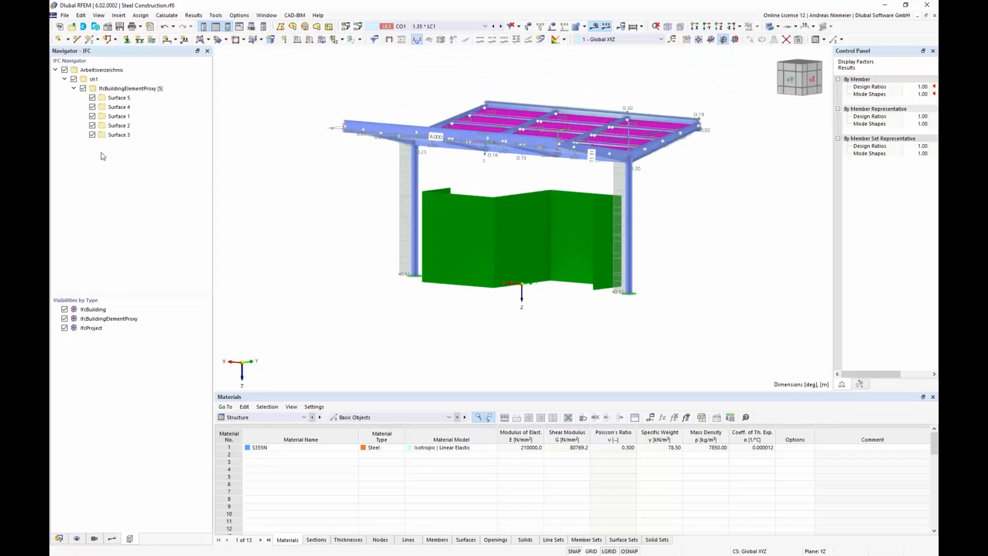
Step: Hide Surface 4 of the imported IFC walls, show it again, and view the canopy from the other side
left_click(93, 107)
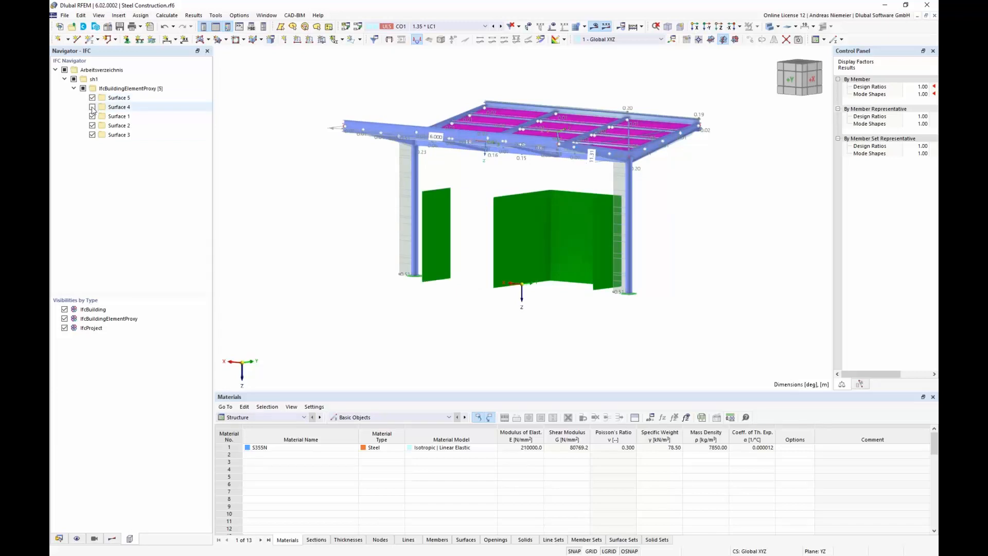
left_click(93, 107)
middle_click_drag(349, 269, 480, 278, "ctrl")
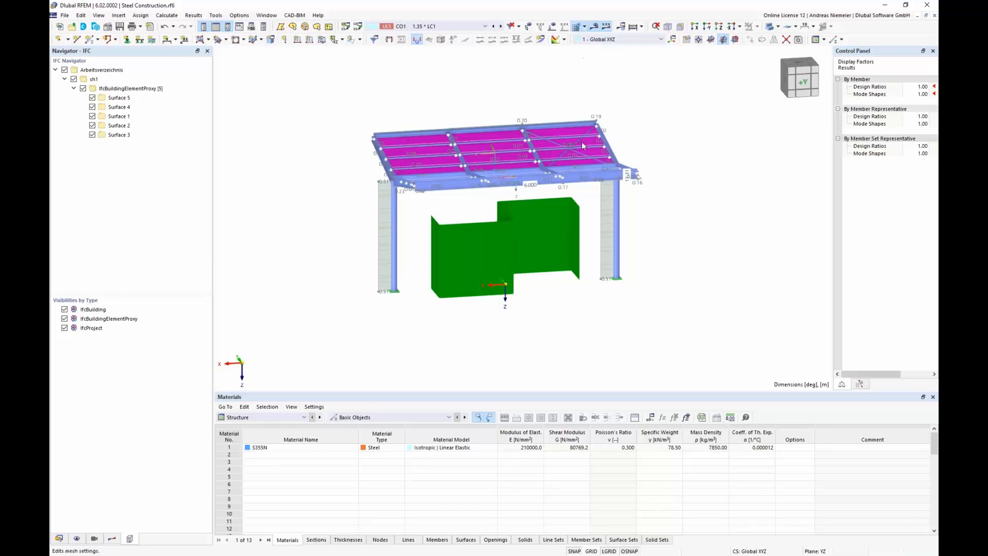
Step: In the mesh settings for wind simulation, activate the surrounding model and include all IFC objects
left_click(576, 26)
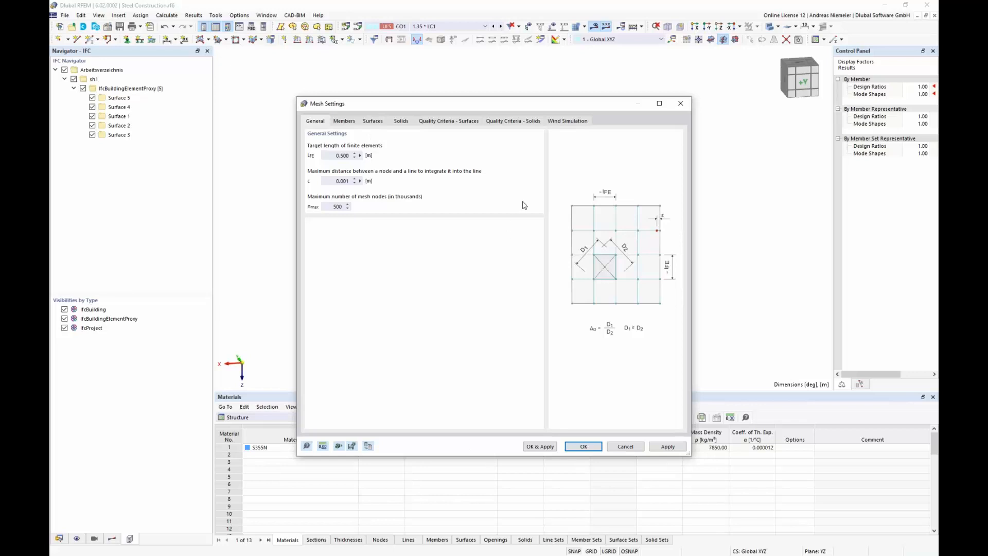
left_click(568, 121)
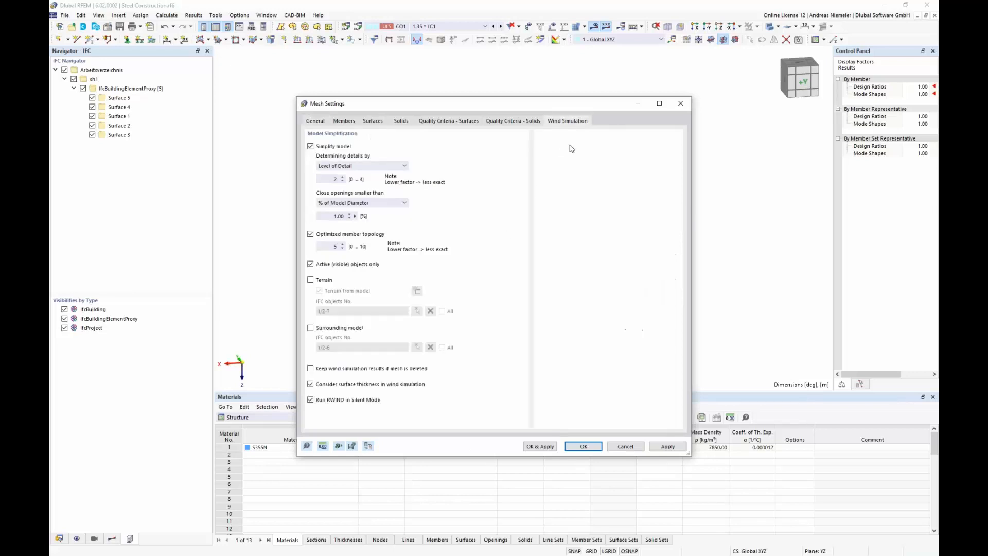
left_click(330, 335)
left_click(442, 347)
left_click(584, 446)
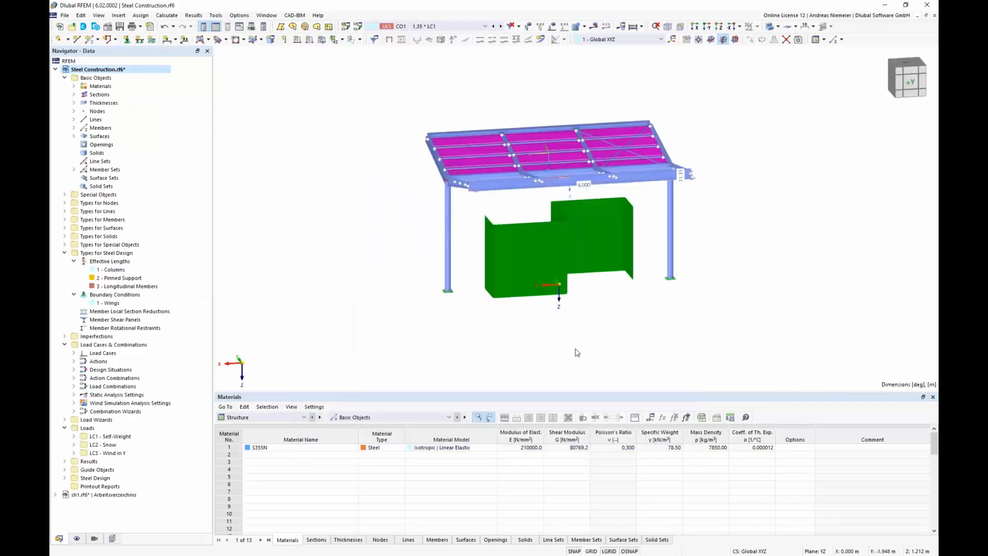
Step: Open load case LC3 Wind in Y for editing and bring up its wind simulation model in RWIND
left_click(283, 417)
left_click(259, 442)
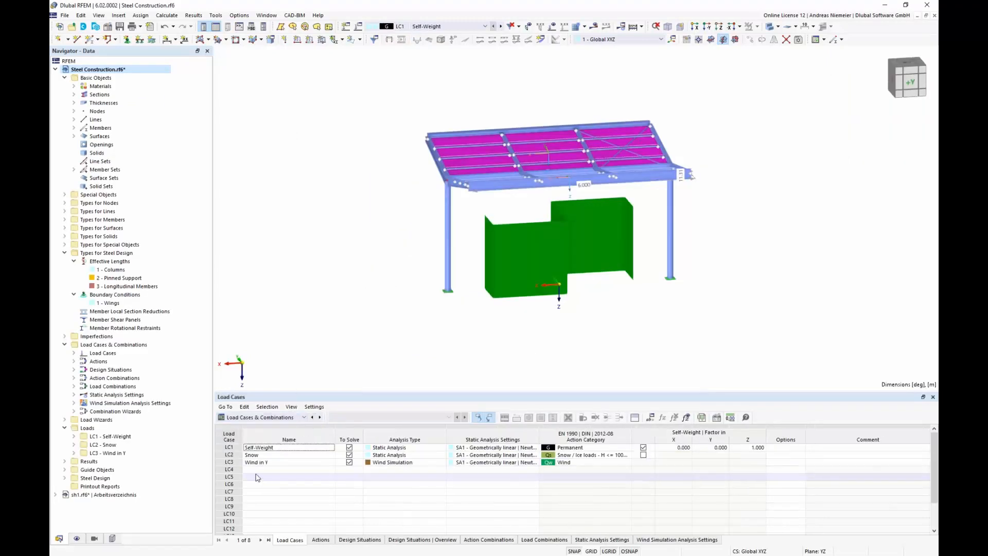
double_click(239, 463)
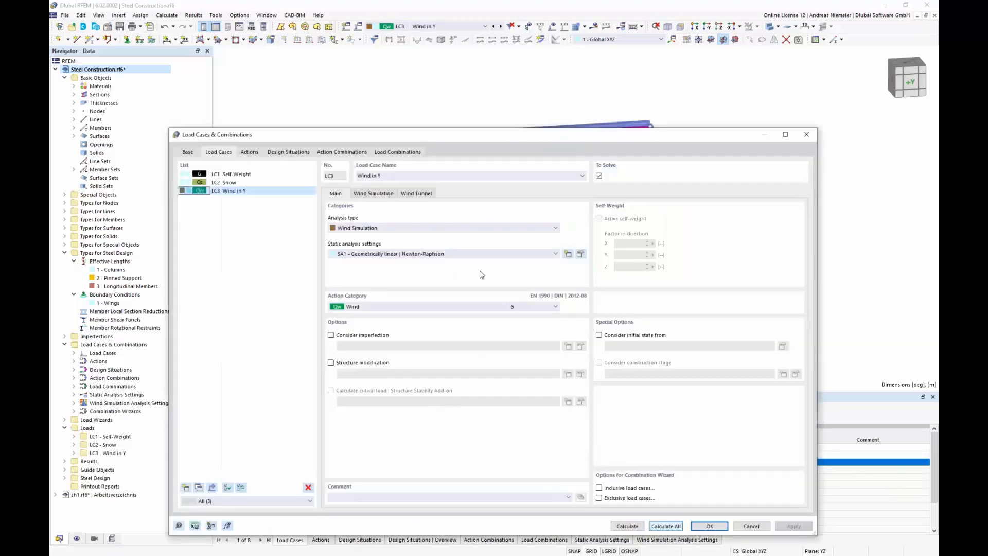
left_click(384, 193)
left_click(666, 526)
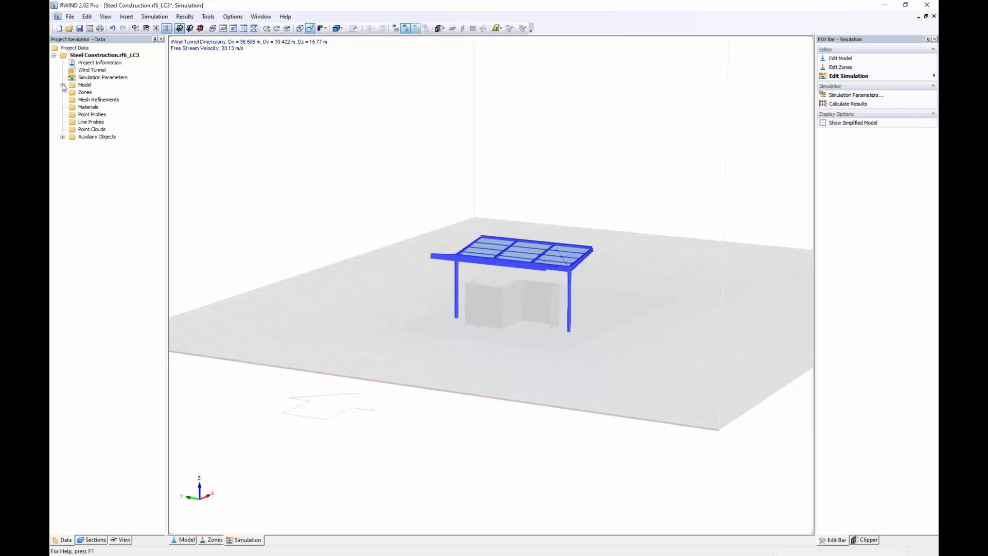
Step: Highlight the primary canopy model and the surrounding wall model in RWIND, then close it without saving and leave the load case settings
left_click(63, 85)
left_click(96, 94)
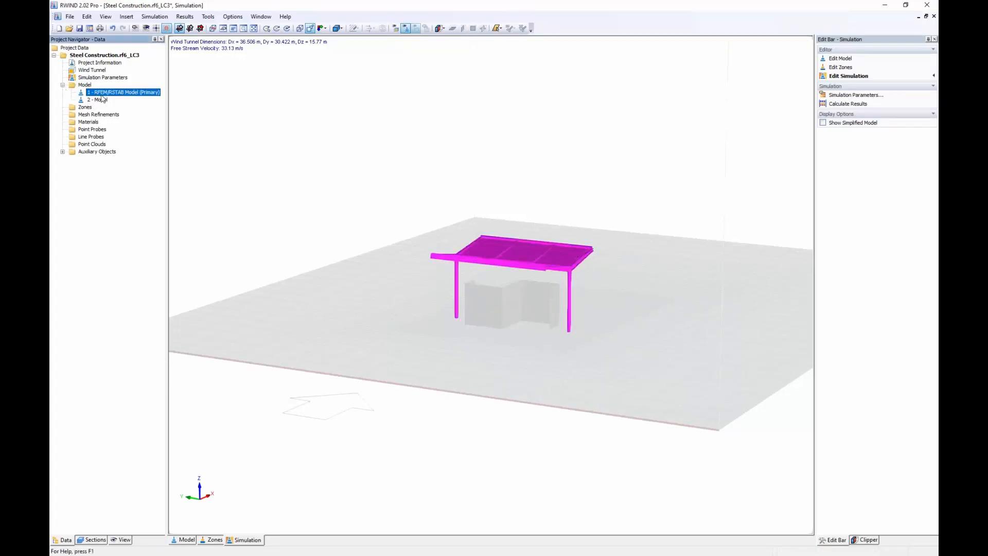
left_click(97, 100)
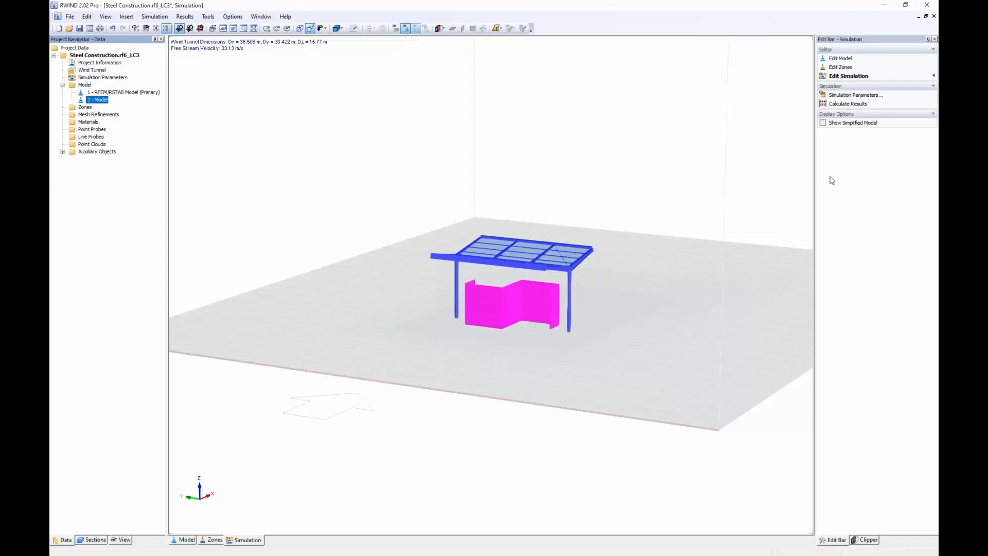
left_click(931, 6)
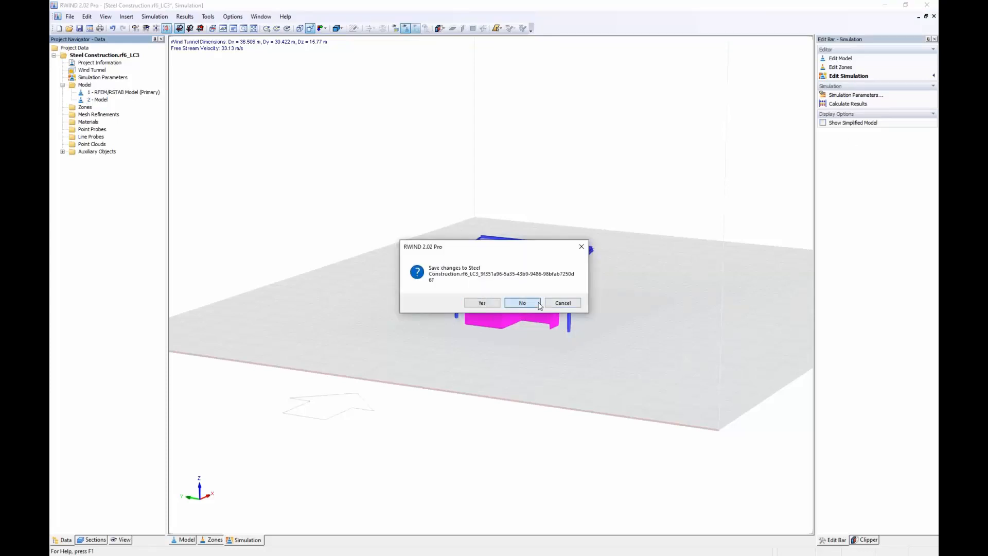
left_click(522, 303)
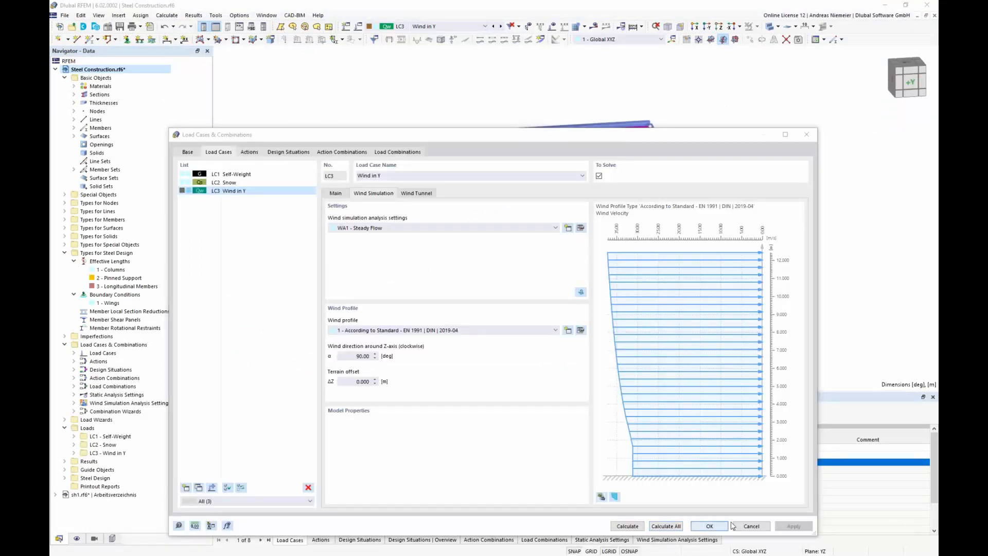
left_click(751, 526)
Step: Define the terrain as a horizontal plane in the Steel Construction model's base data and apply it
middle_click_drag(657, 343, 680, 288, "ctrl")
middle_click_drag(601, 317, 528, 300)
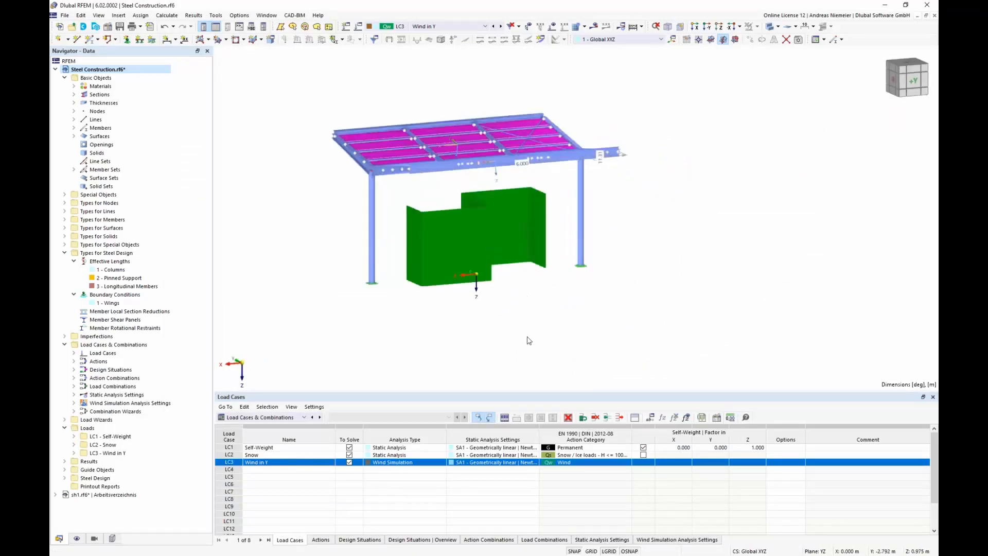
scroll(536, 341, "up", 2)
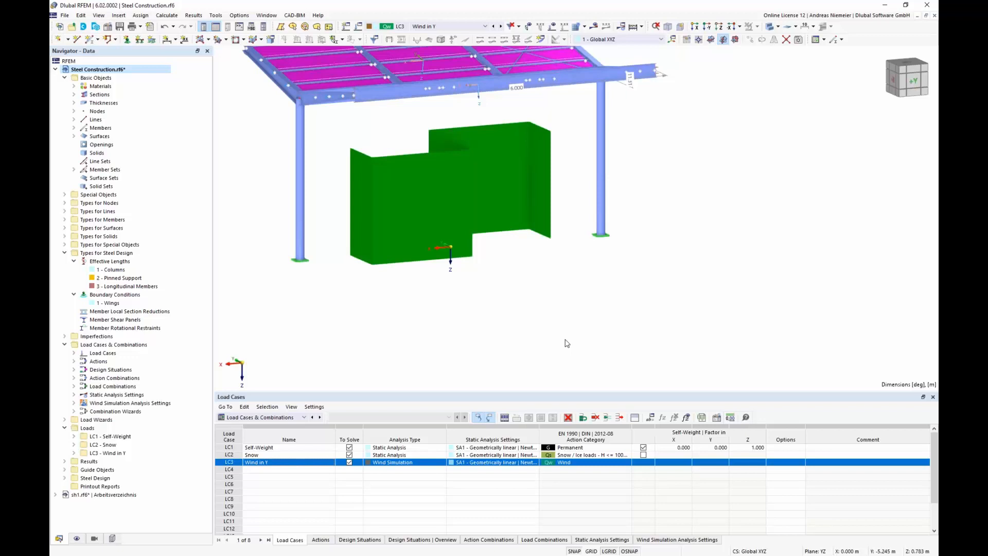
scroll(485, 308, "down", 2)
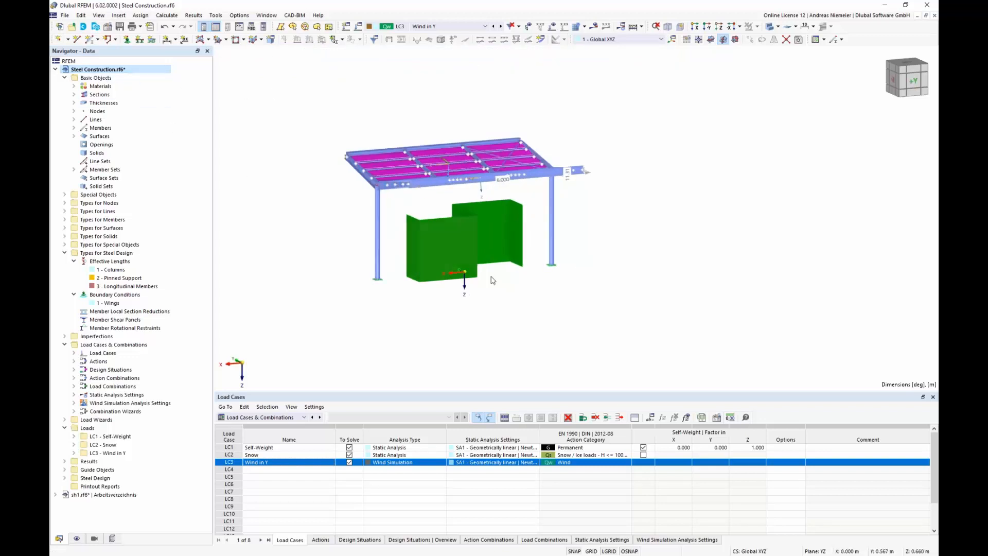
right_click(114, 70)
left_click(125, 80)
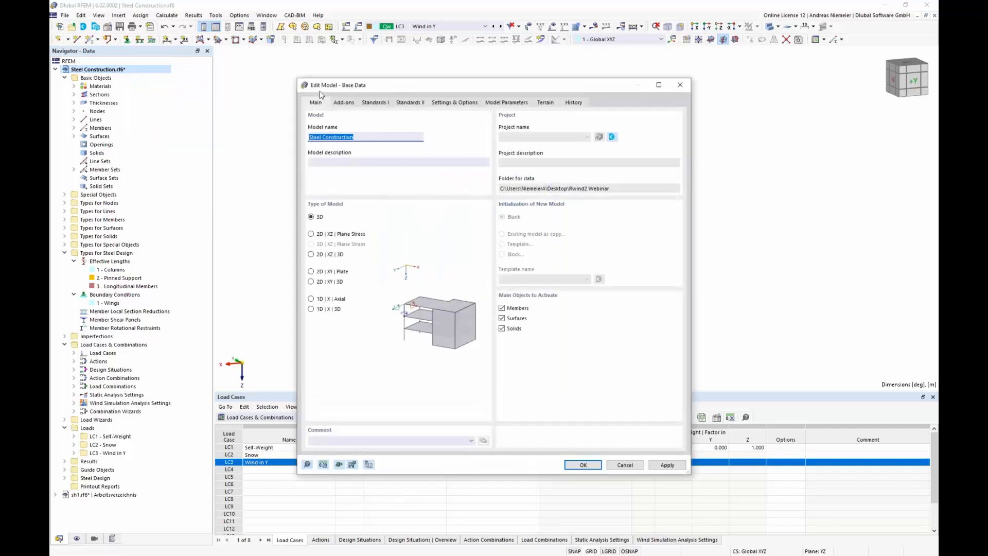
left_click(546, 102)
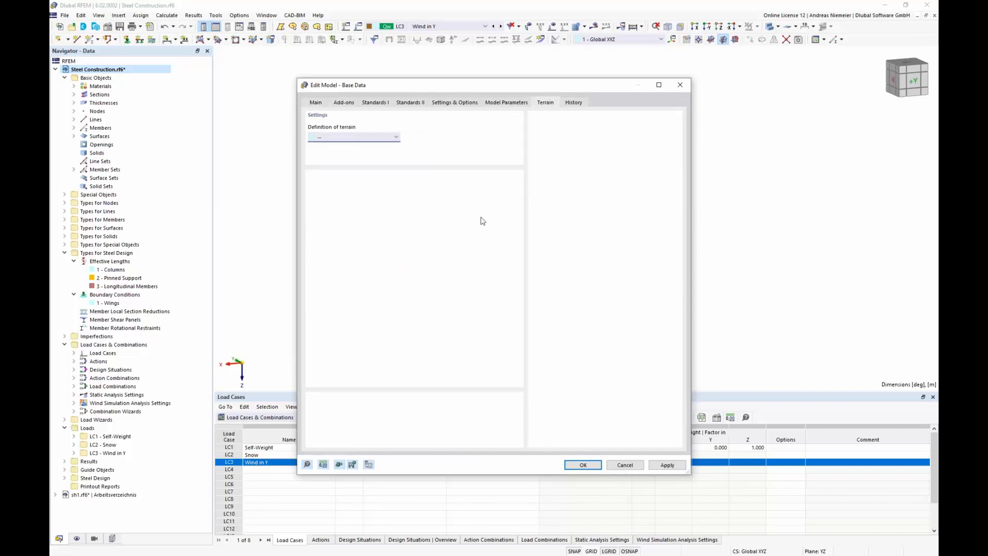
left_click_drag(512, 86, 789, 110)
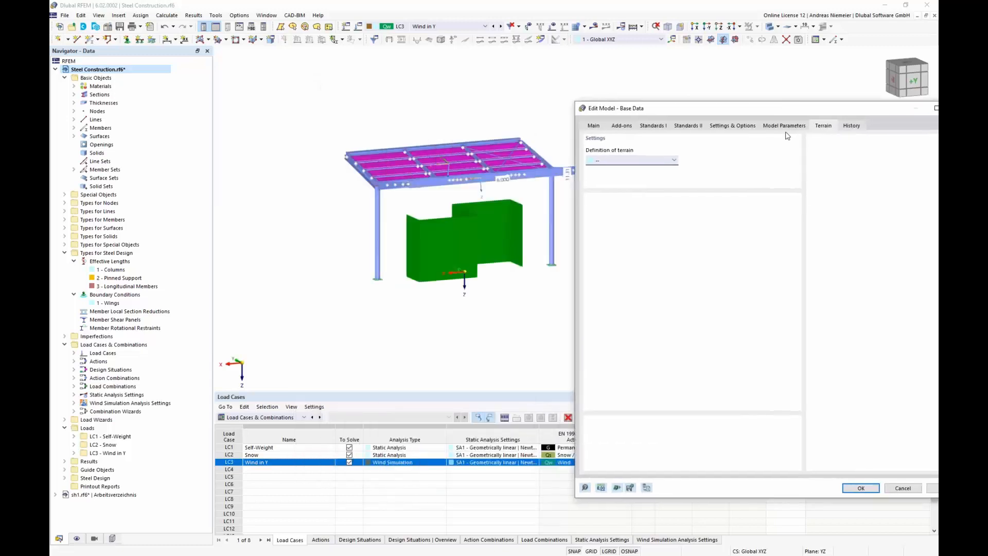
left_click(646, 161)
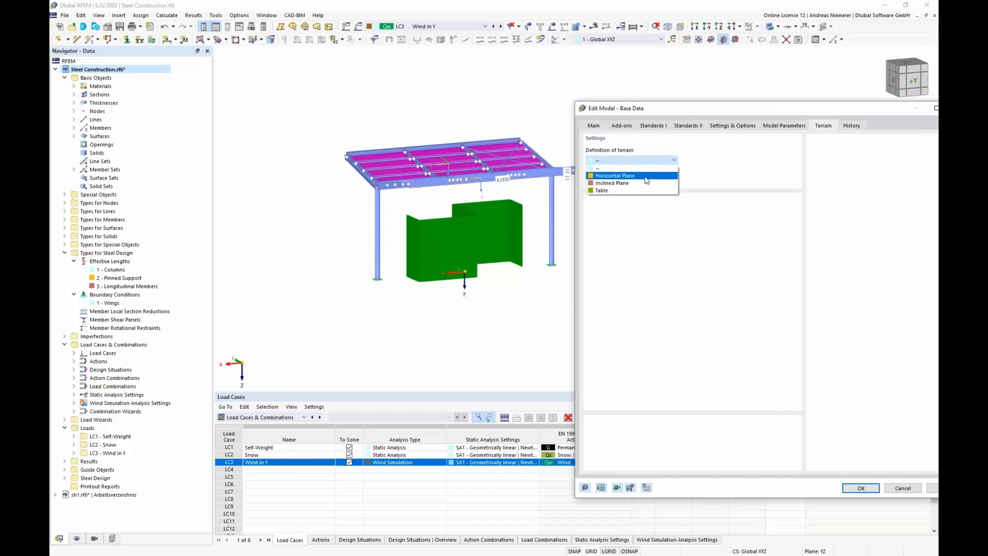
left_click(646, 176)
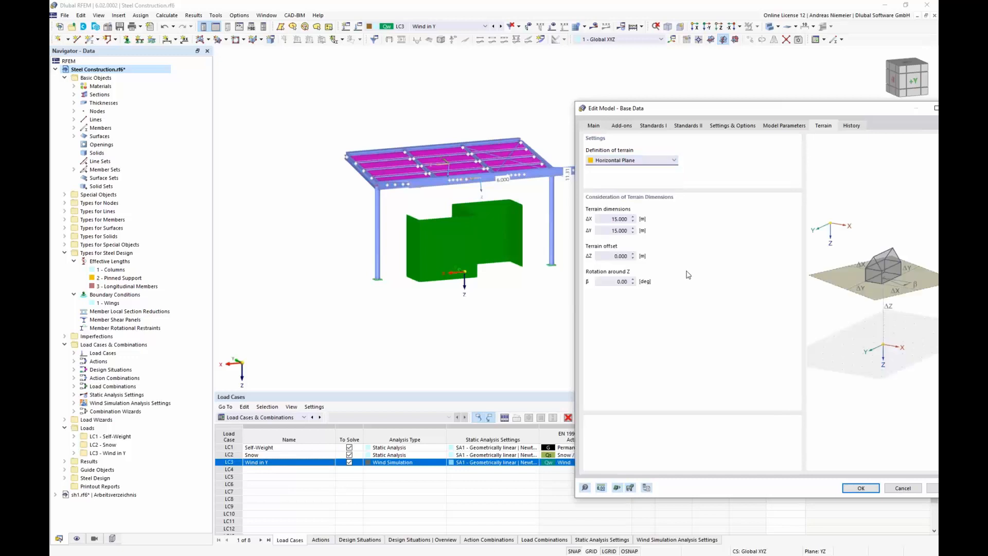
left_click(931, 488)
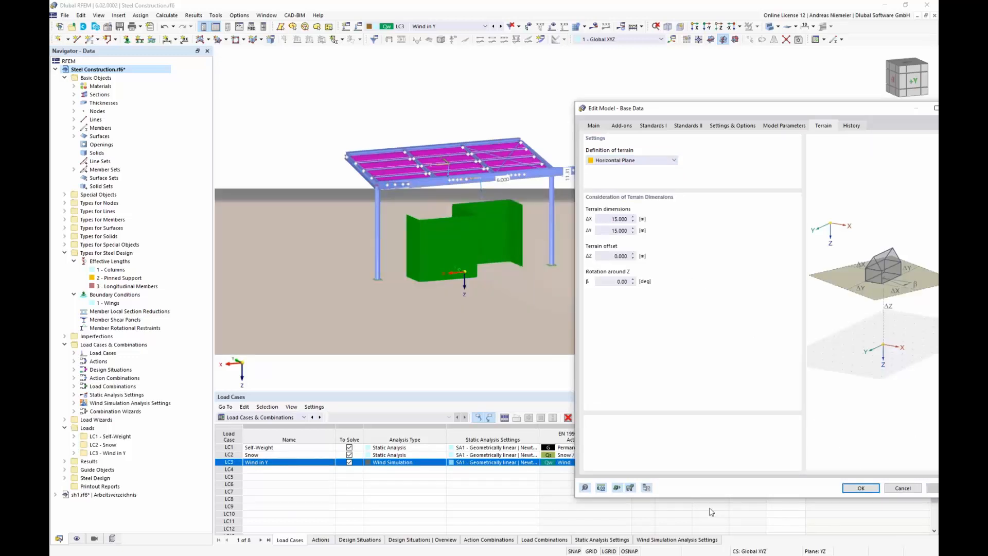
Step: Set the horizontal terrain's Z offset to 2 m and apply it
left_click(618, 256)
type("2")
key("Tab")
left_click(931, 489)
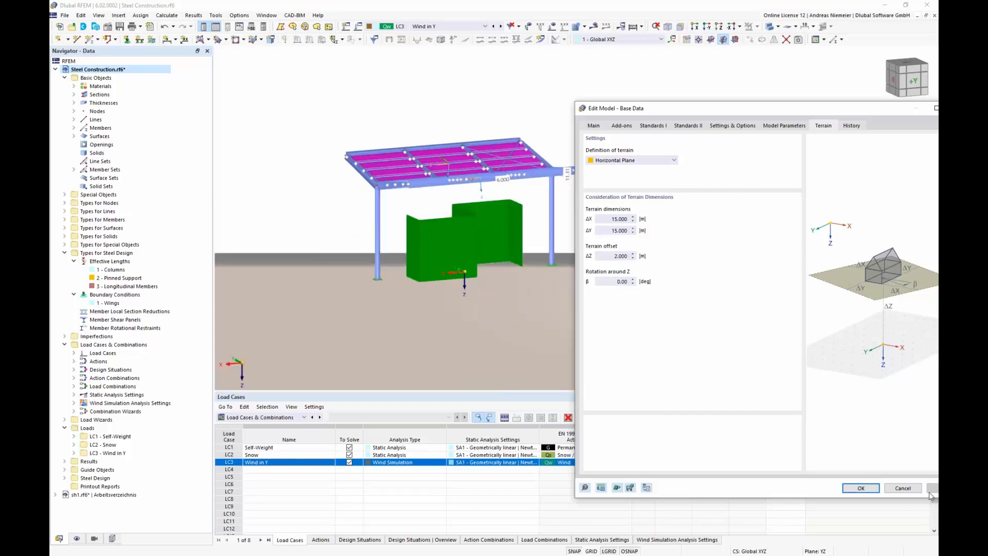
Step: Switch the terrain to an inclined plane and start a new Point and 3 Angles coordinate system rotated 5° about X
left_click(639, 161)
left_click(615, 178)
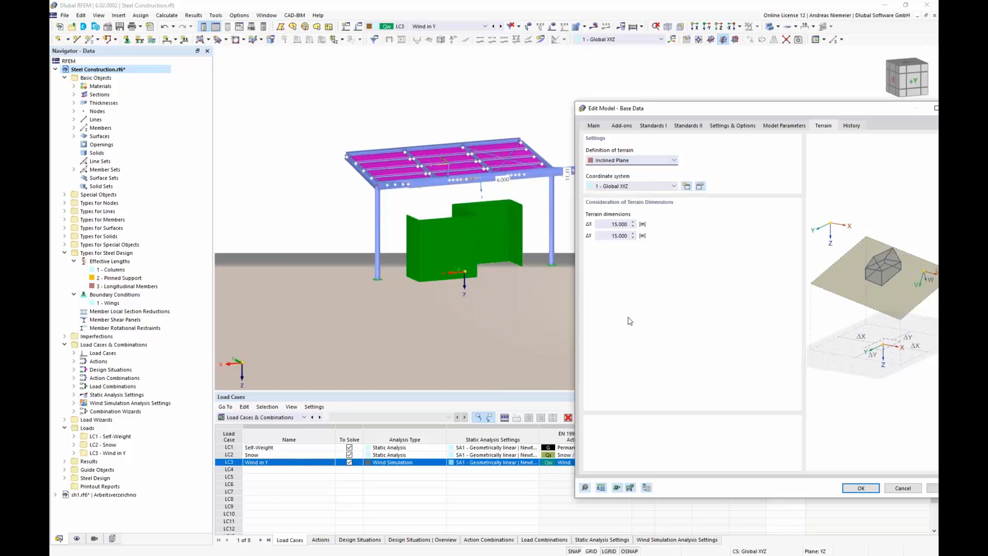
left_click(686, 186)
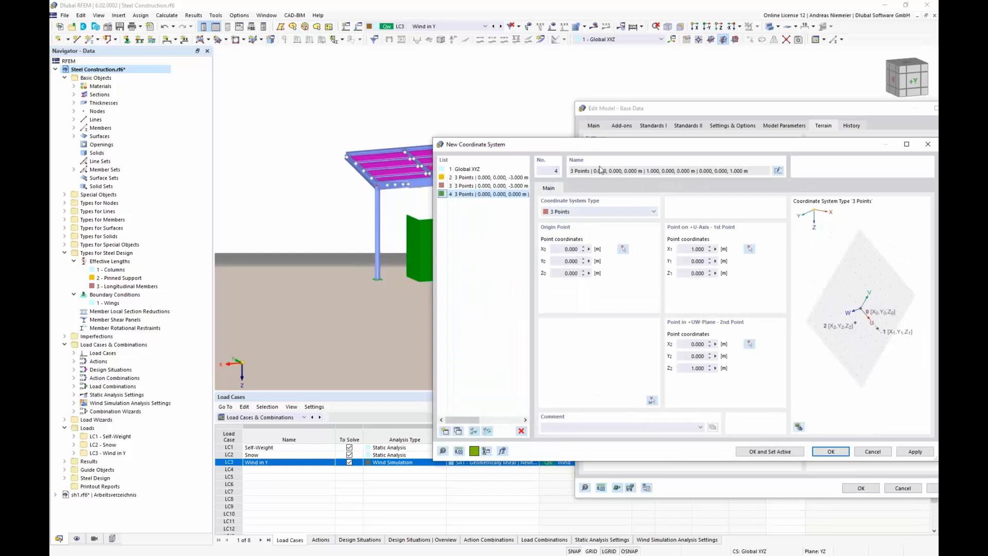
left_click(598, 212)
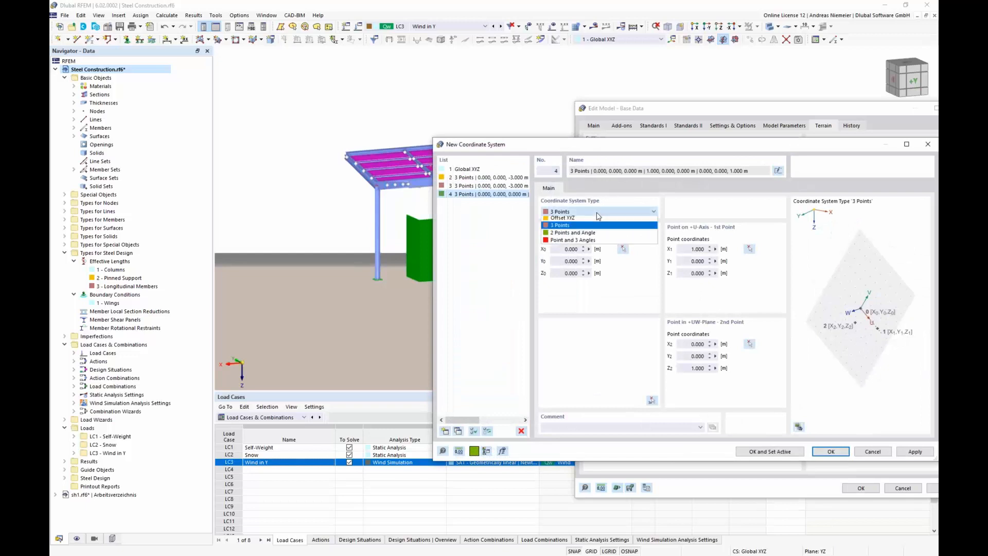
left_click(583, 242)
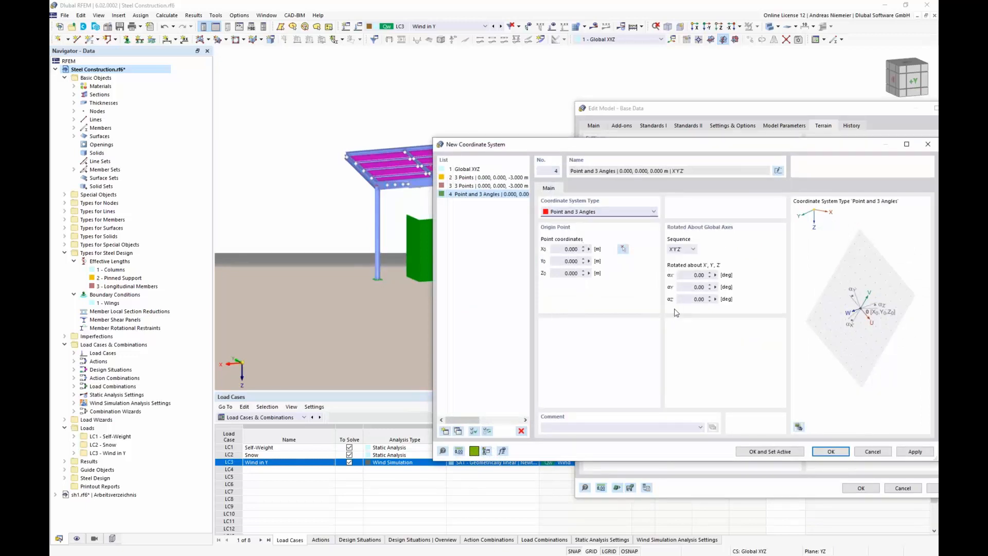
left_click(698, 274)
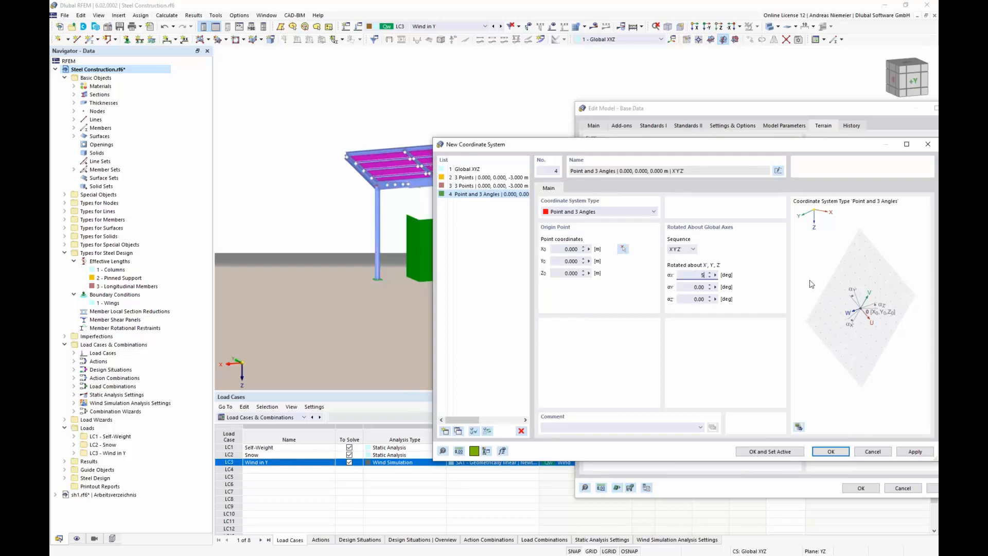
left_click(699, 287)
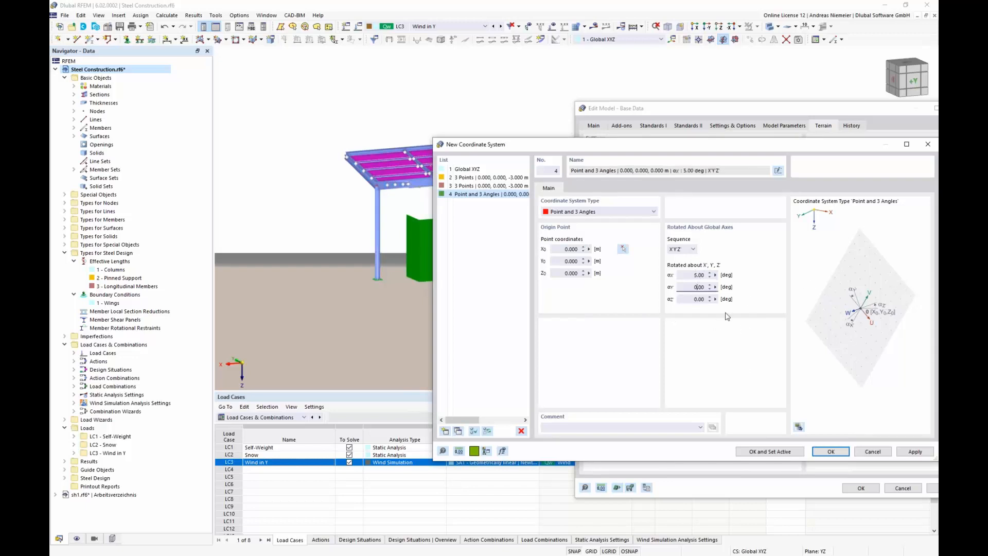
Step: Confirm the coordinate system rotated 5° about X, apply it to the inclined-plane terrain, and inspect the sloped ground beneath the canopy
left_click(832, 453)
left_click(861, 487)
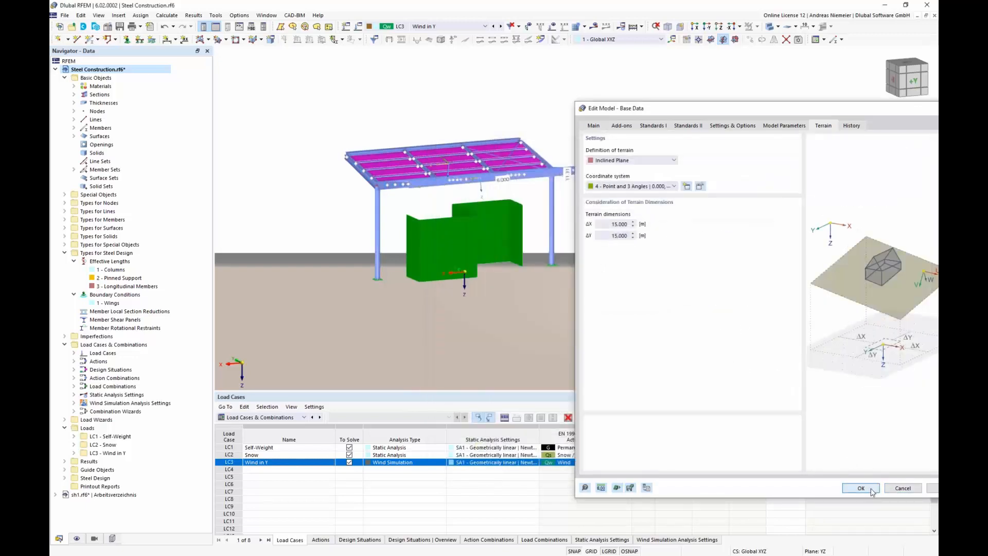
scroll(603, 347, "down", 4)
middle_click_drag(510, 363, 657, 345, "ctrl")
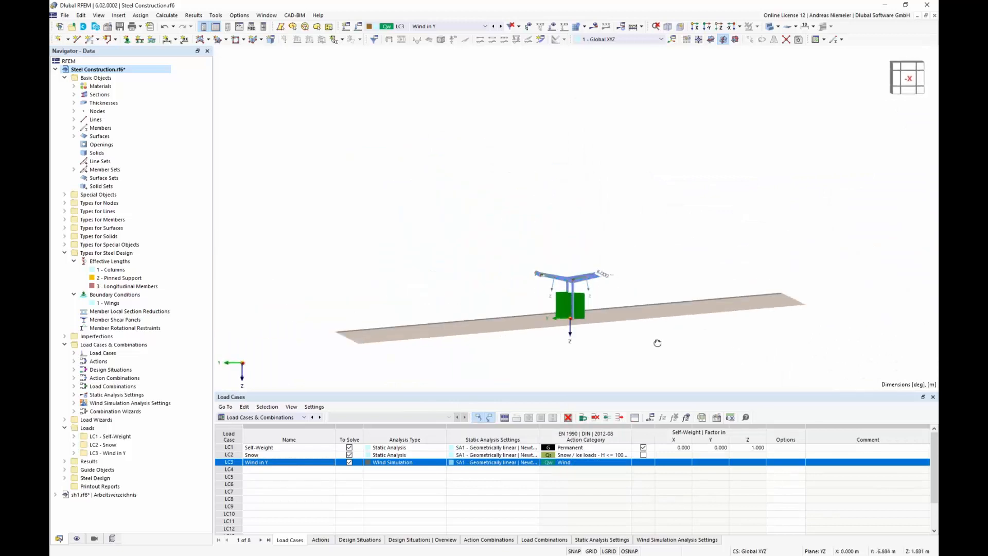
scroll(595, 328, "up", 3)
scroll(596, 328, "up", 1)
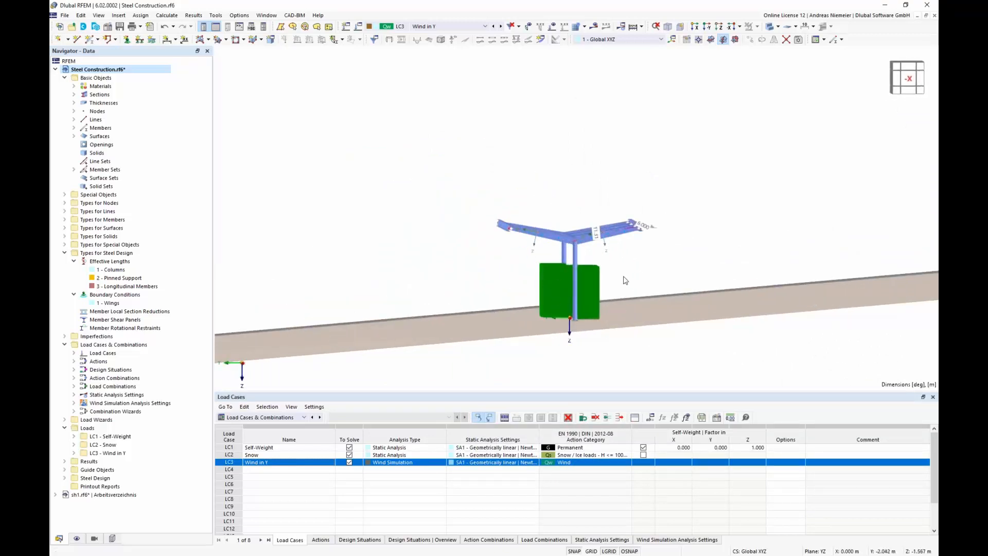
middle_click_drag(629, 360, 535, 294)
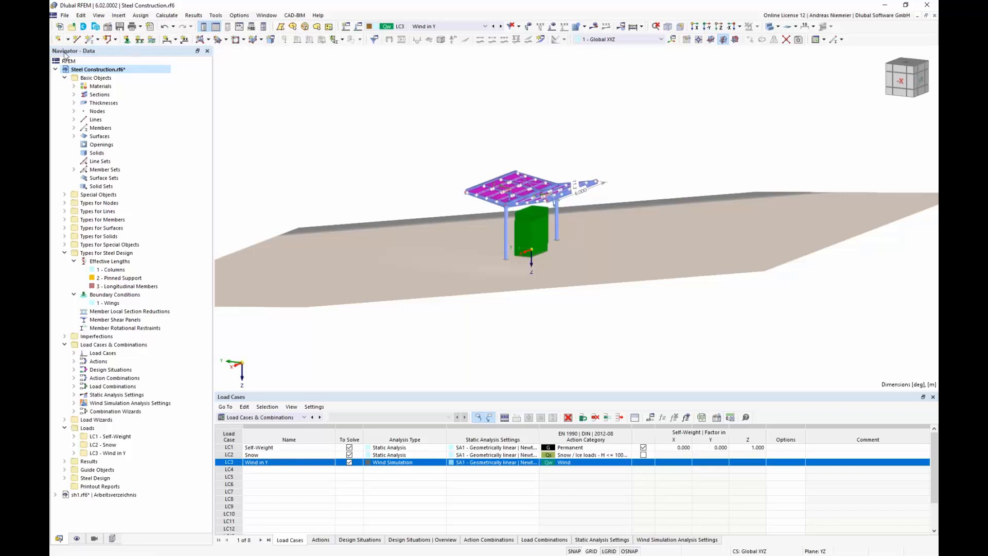
Step: Create a new blank 3D model named TR1
left_click(65, 15)
left_click(348, 92)
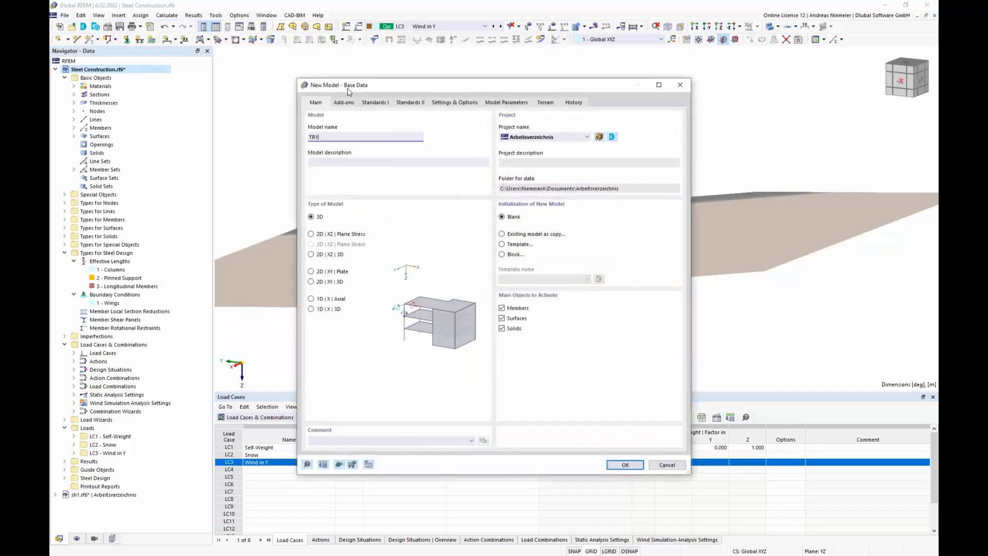
left_click(611, 465)
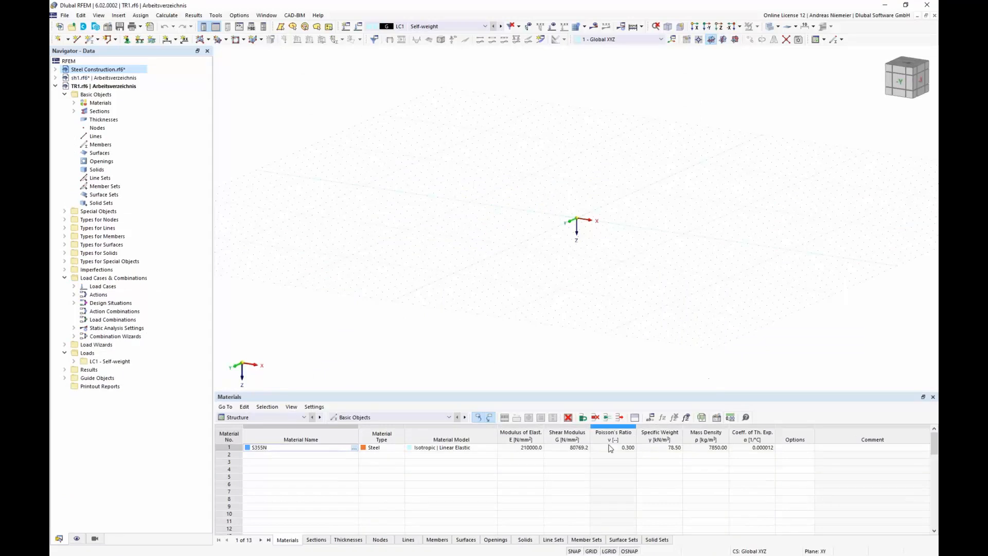
Step: Place a single node at the origin of the global coordinate system
left_click(62, 40)
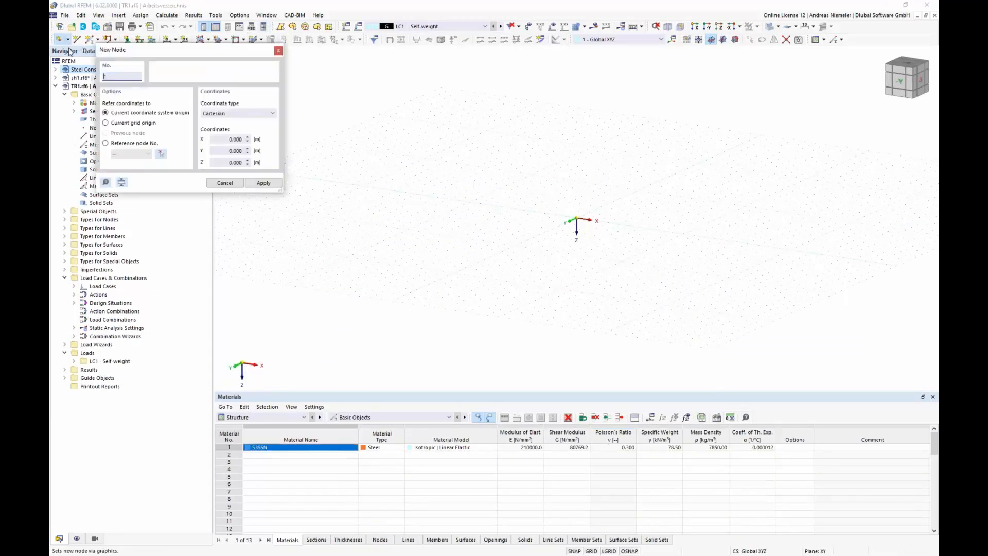
left_click(576, 235)
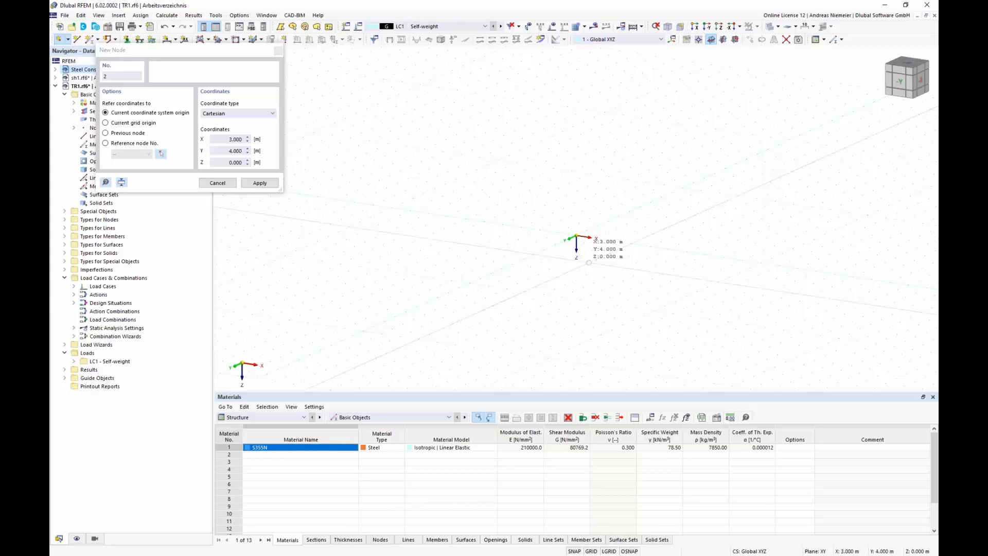
key("Escape")
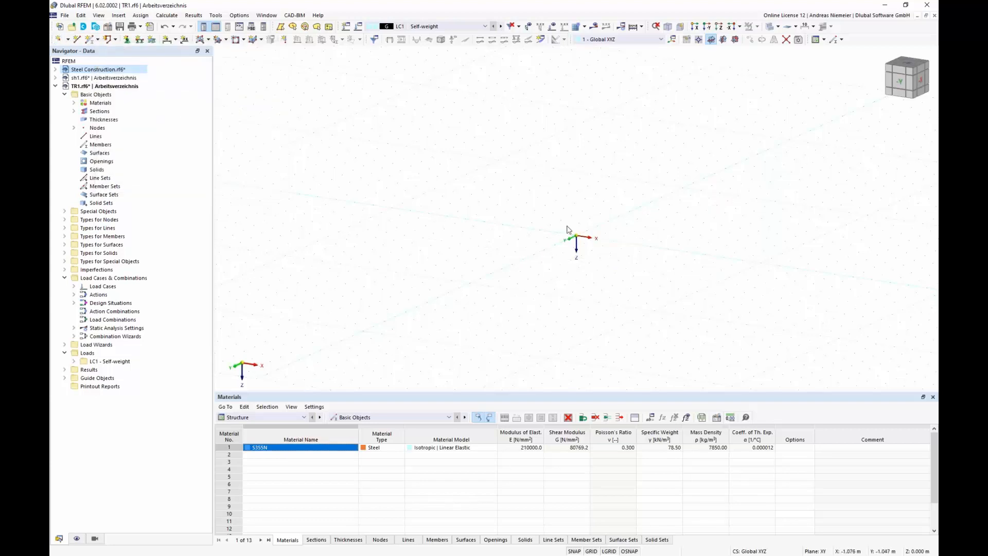
Step: Copy the origin node three times with a displacement of 5 m in X
left_click(753, 40)
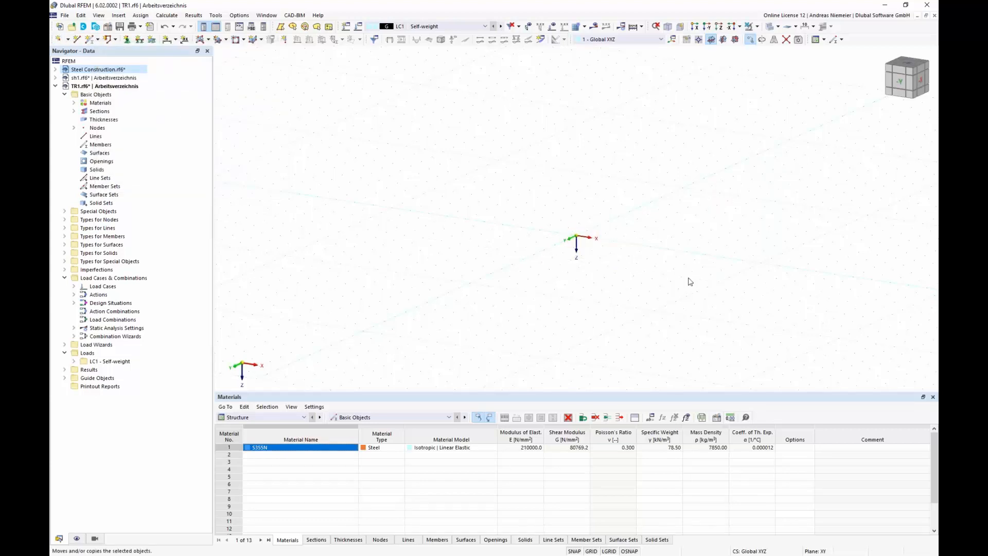
left_click(387, 202)
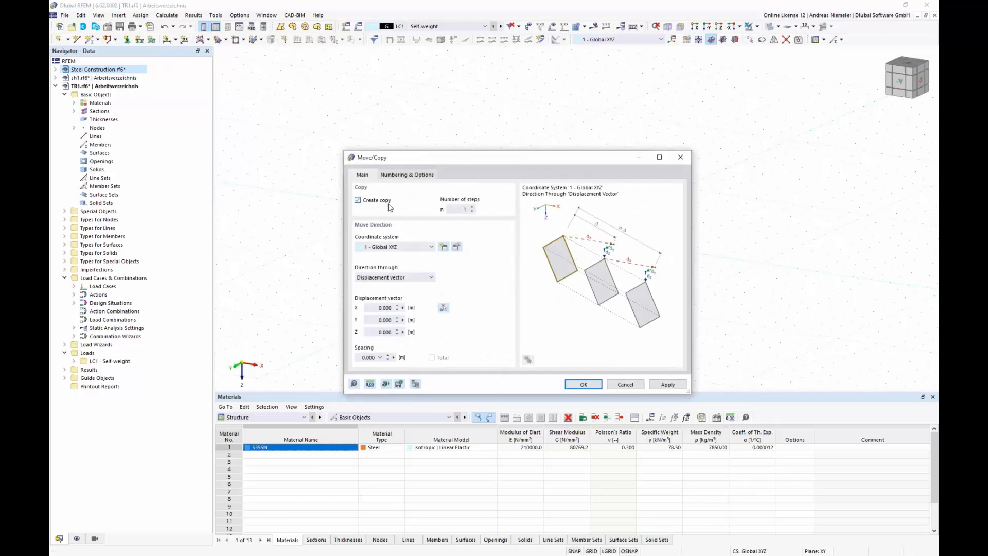
left_click(473, 207)
left_click(376, 308)
left_click(583, 384)
scroll(473, 292, "down", 2)
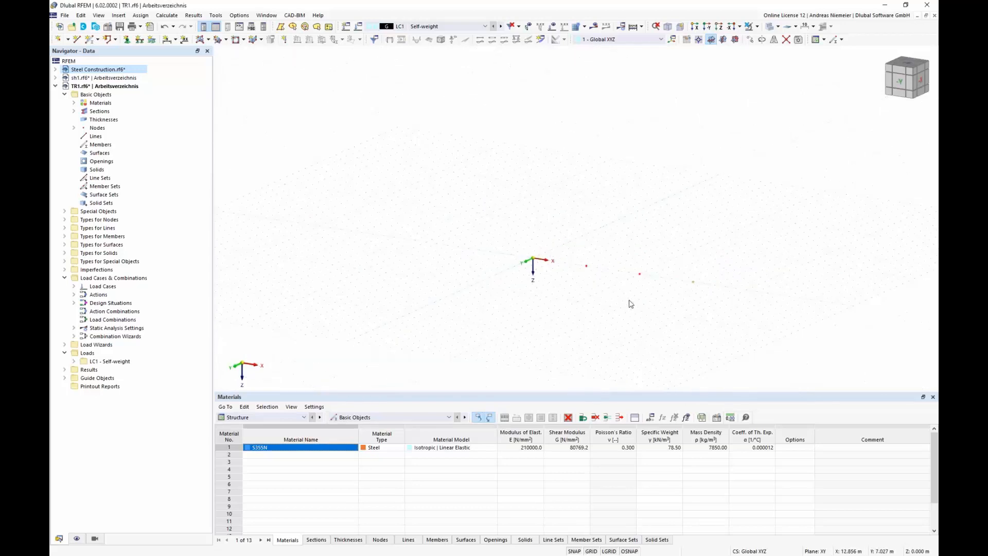
middle_click_drag(622, 300, 502, 234, "ctrl")
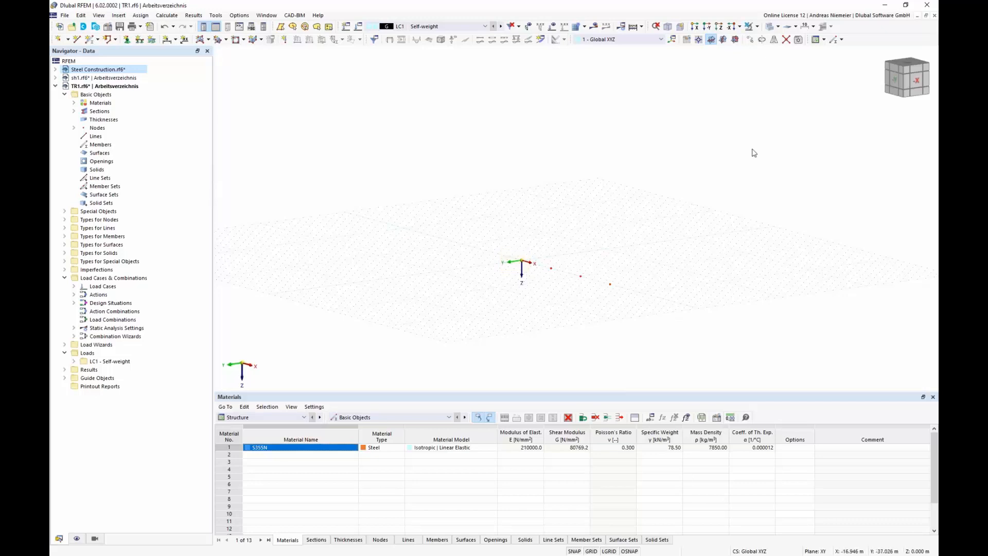
Step: Copy the origin node three times with a displacement of -5 m in X
left_click(749, 39)
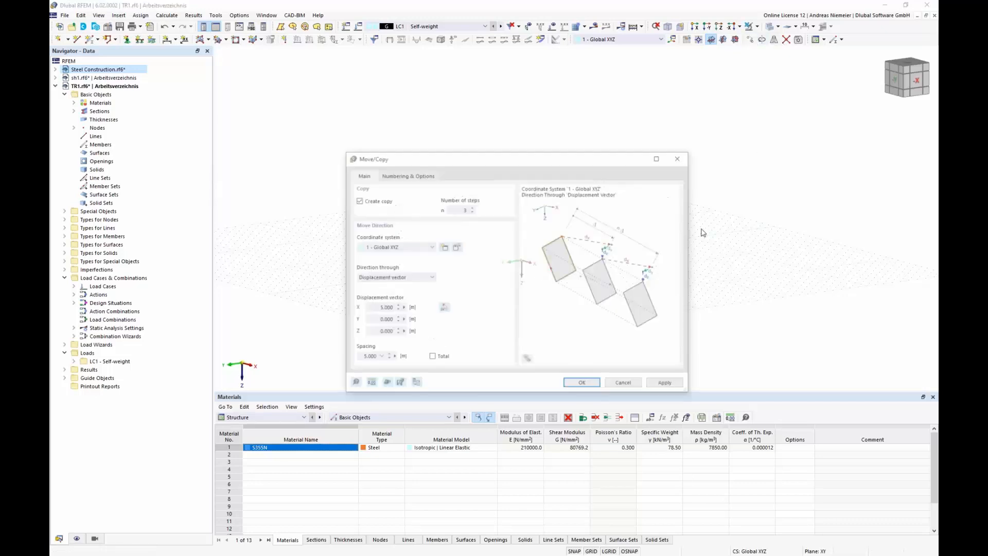
left_click(373, 308)
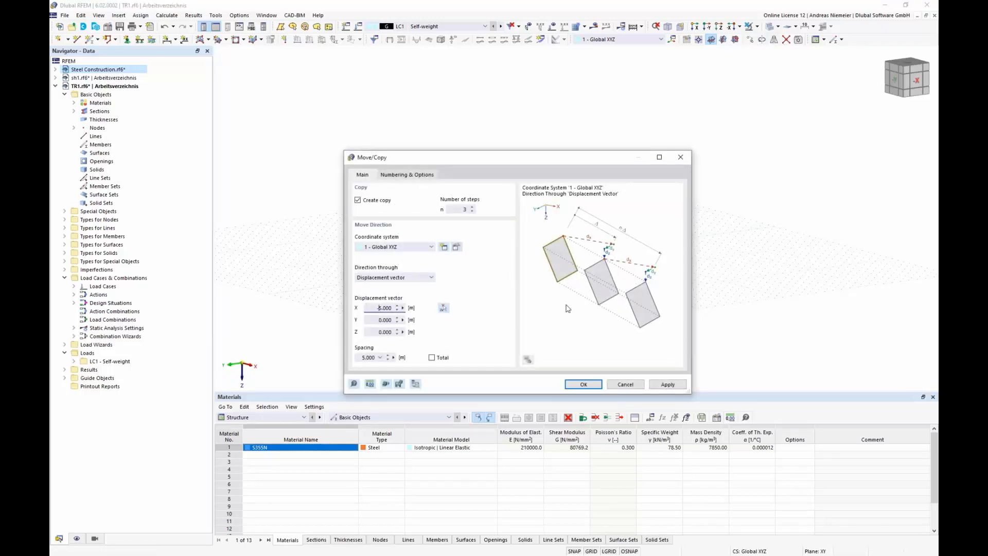
key("Return")
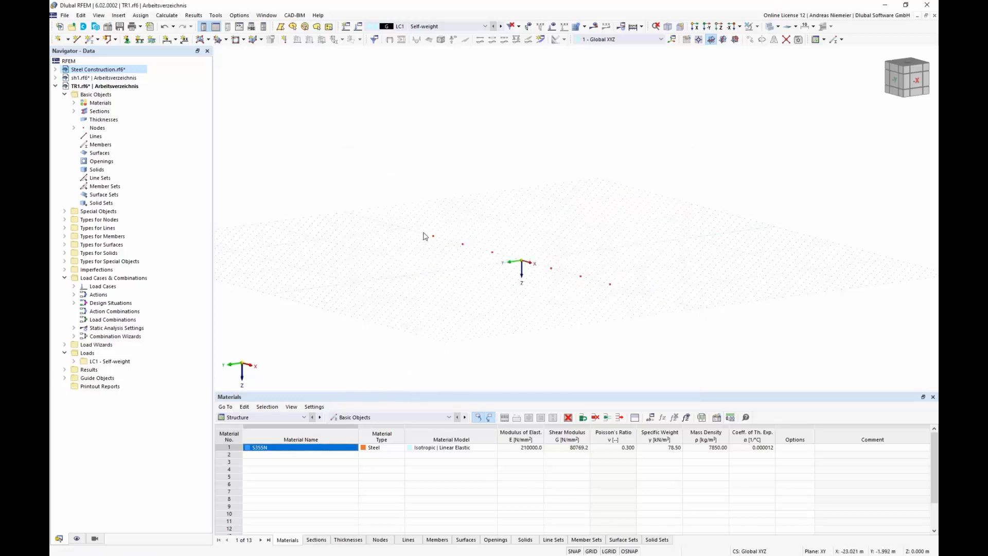
Step: Copy the whole row of nodes three times with a displacement of 0 m in X and 5 m in Y
left_click_drag(399, 222, 689, 308)
left_click(750, 39)
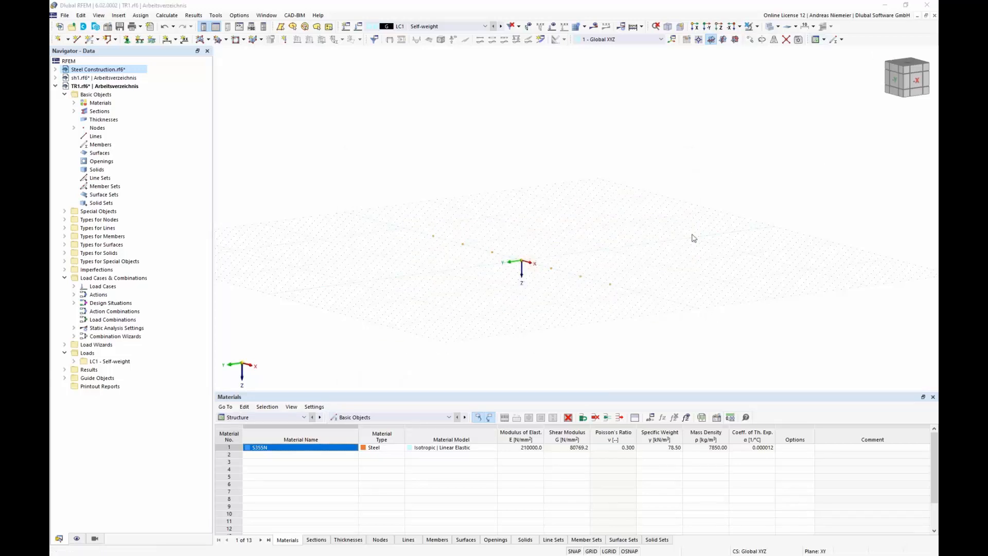
double_click(366, 307)
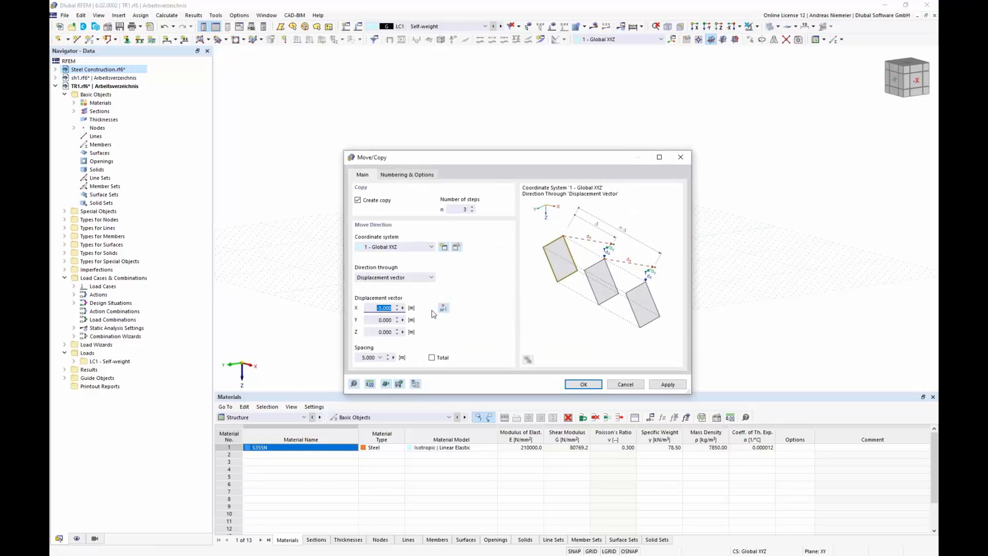
type("0")
key("Tab")
type("5")
left_click(579, 385)
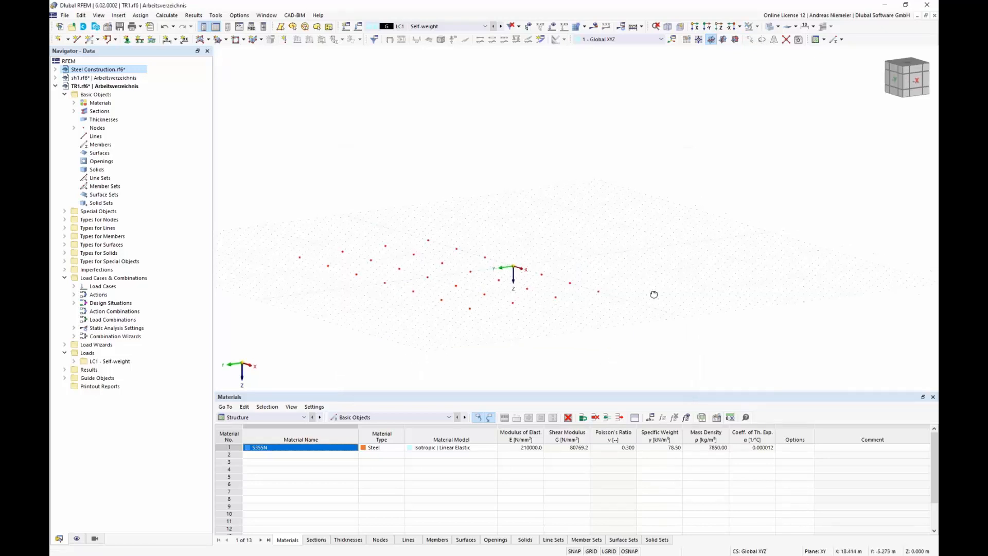
Step: Copy the node row running through the origin three times with a displacement of -5 m in Y
middle_click_drag(654, 294, 541, 242, "ctrl")
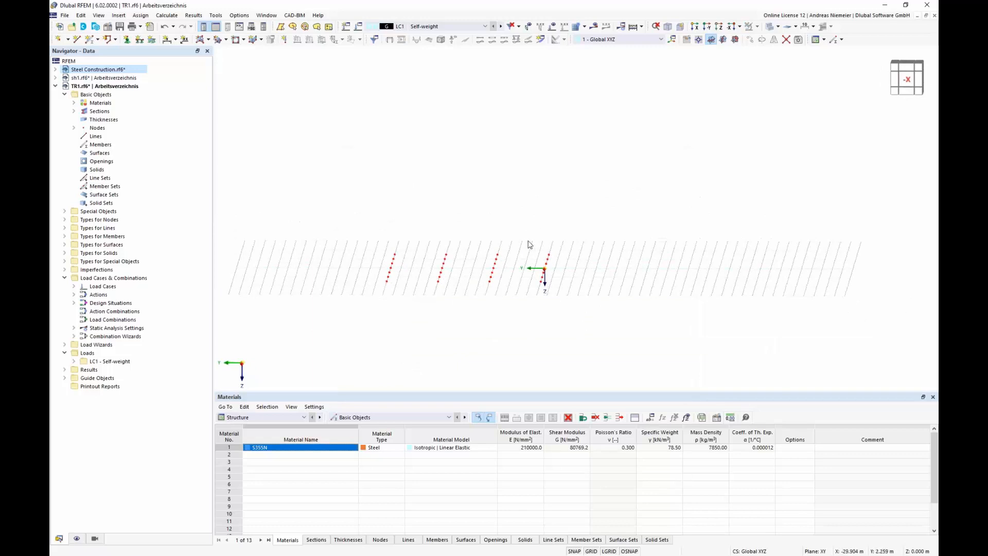
left_click_drag(528, 250, 586, 319)
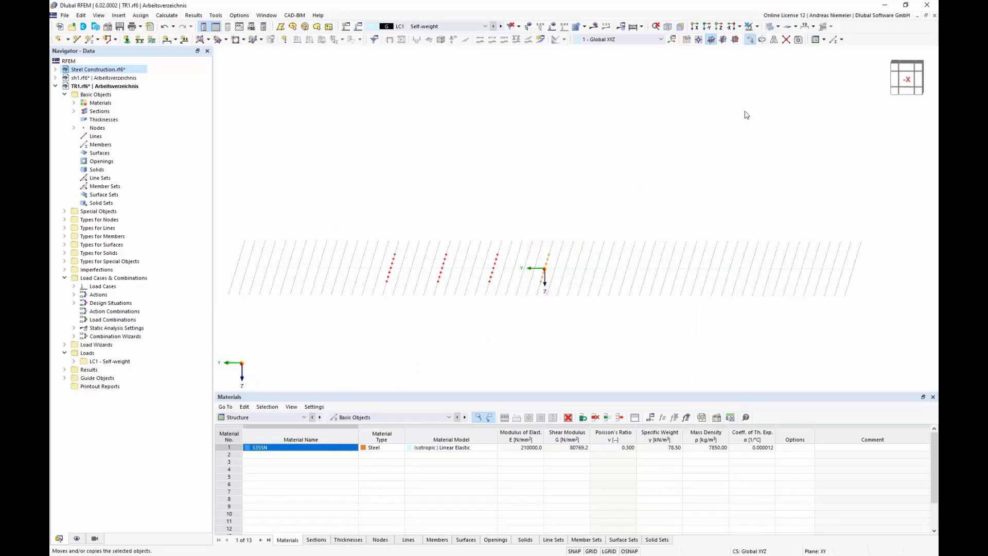
left_click(749, 39)
left_click(378, 319)
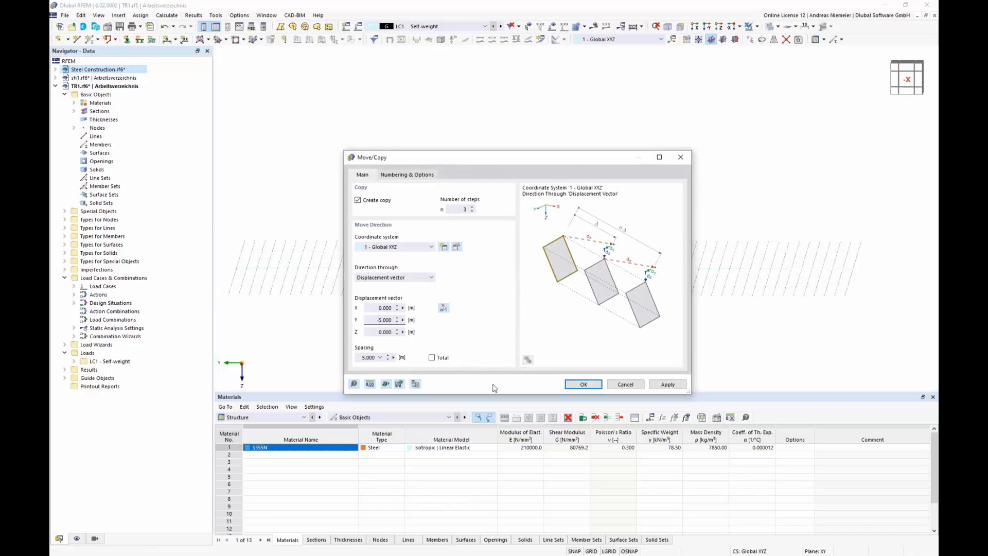
left_click(583, 384)
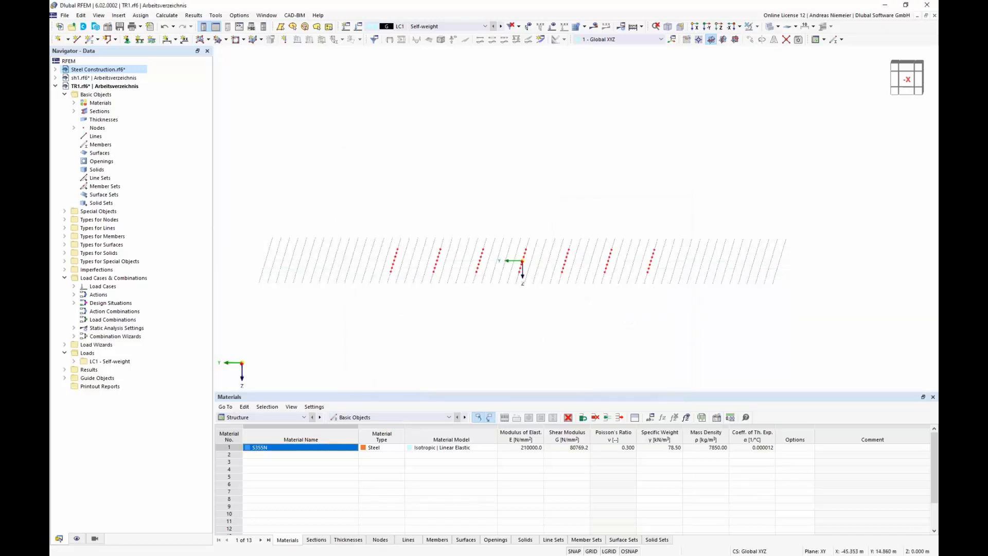
mouse_move(412, 231)
middle_mouse_down()
mouse_move(346, 214)
mouse_move(397, 221)
middle_mouse_up()
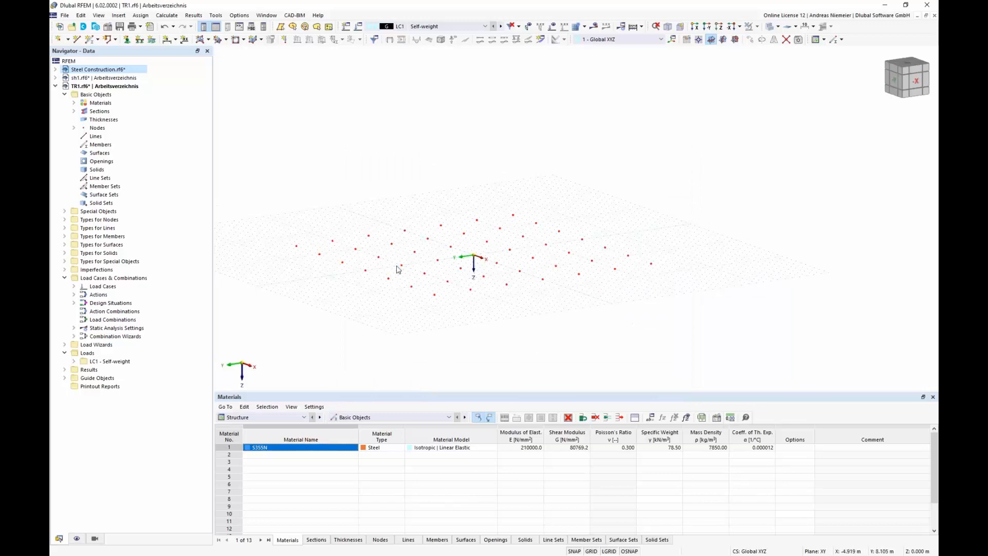
scroll(356, 286, "down", 1)
middle_click_drag(359, 284, 526, 370)
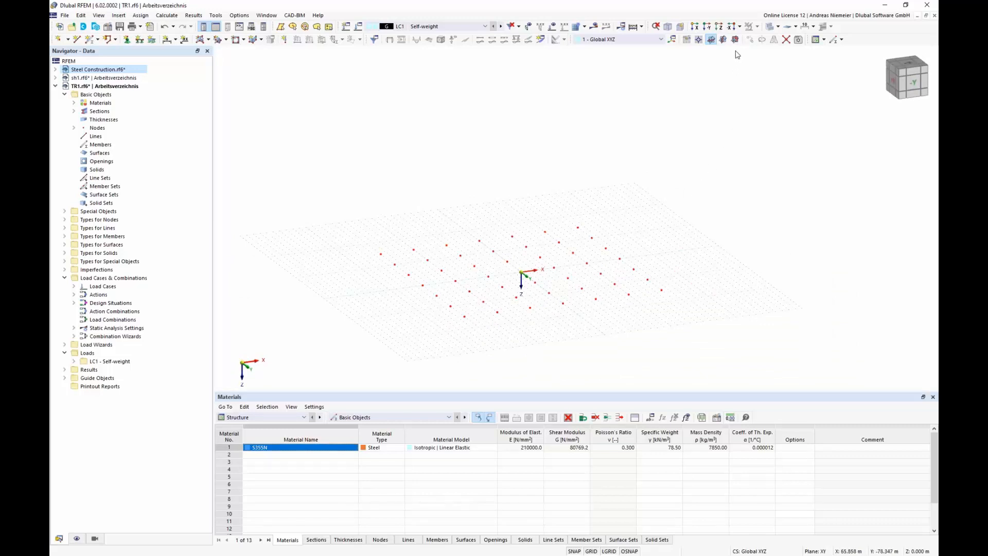
left_click(913, 67)
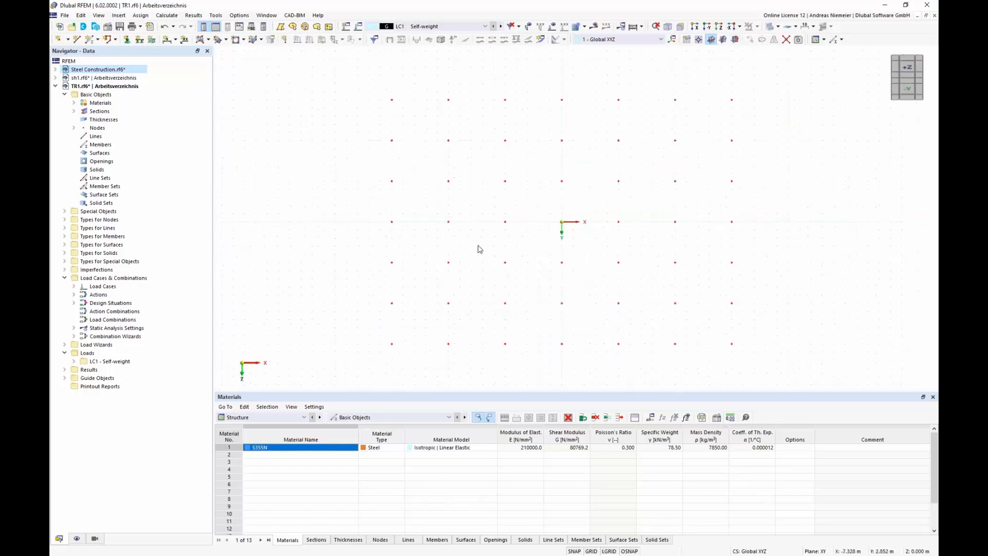
scroll(479, 249, "down", 1)
middle_click_drag(349, 289, 335, 235, "ctrl")
scroll(334, 235, "down", 1)
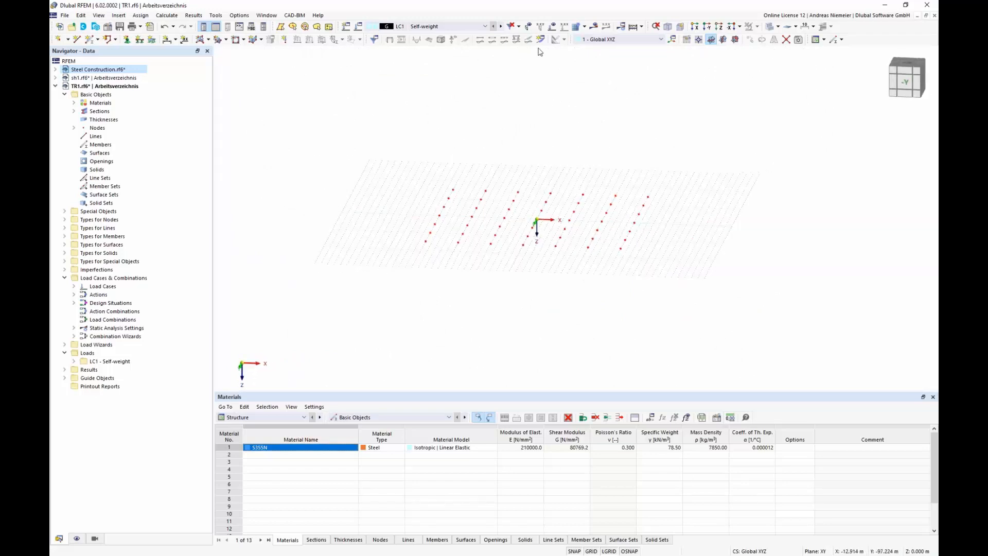
Step: Select all nodes except the central 3 × 3 block and move them 2 m in Z without creating copies
left_click(721, 28)
scroll(356, 206, "down", 1)
left_click_drag(392, 80, 703, 379)
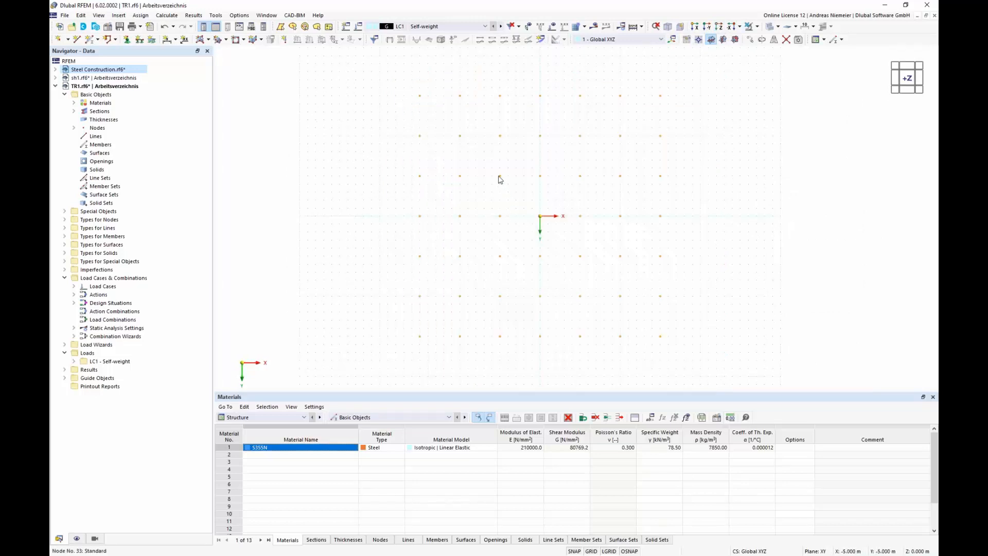
left_click_drag(495, 170, 597, 269)
left_click(749, 40)
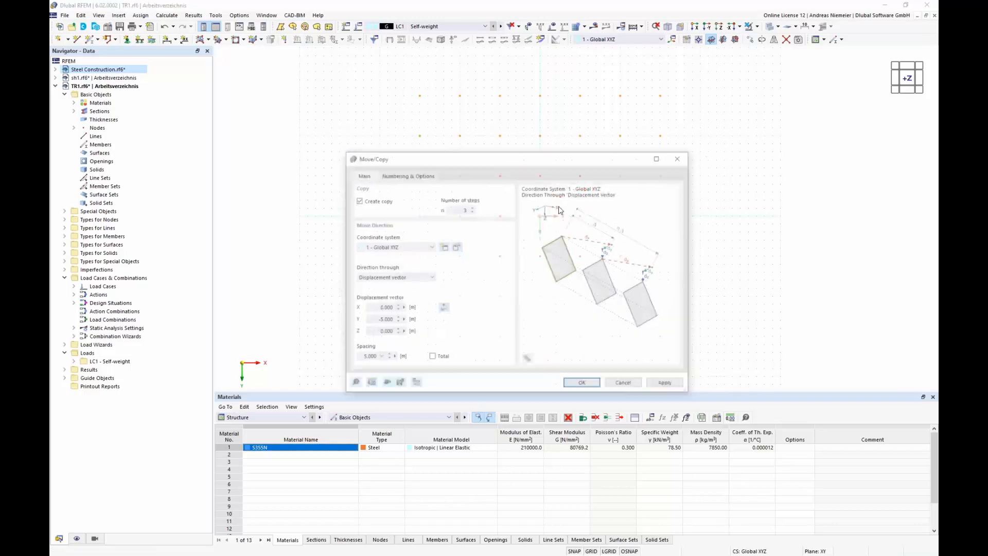
left_click(389, 201)
left_click_drag(378, 319, 404, 333)
type("0")
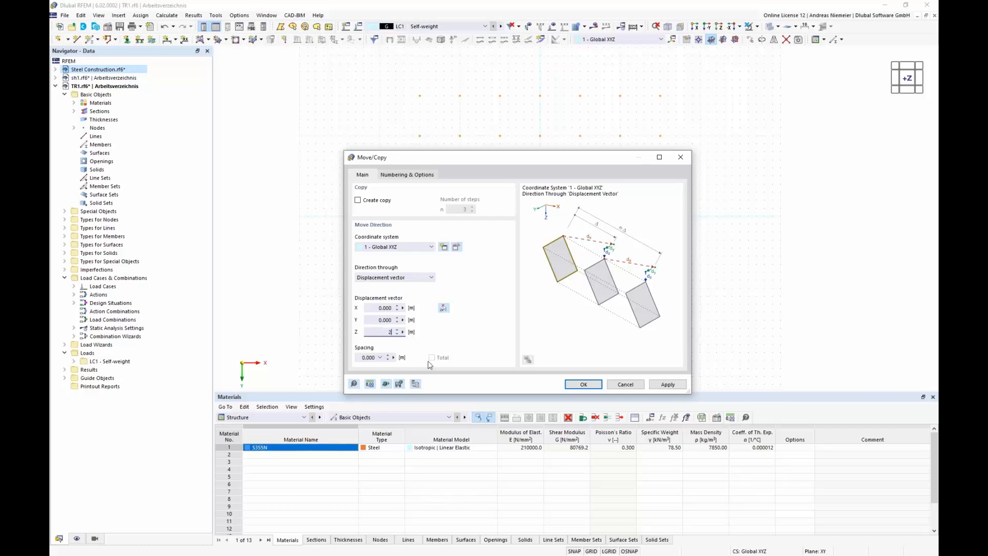
left_click(580, 387)
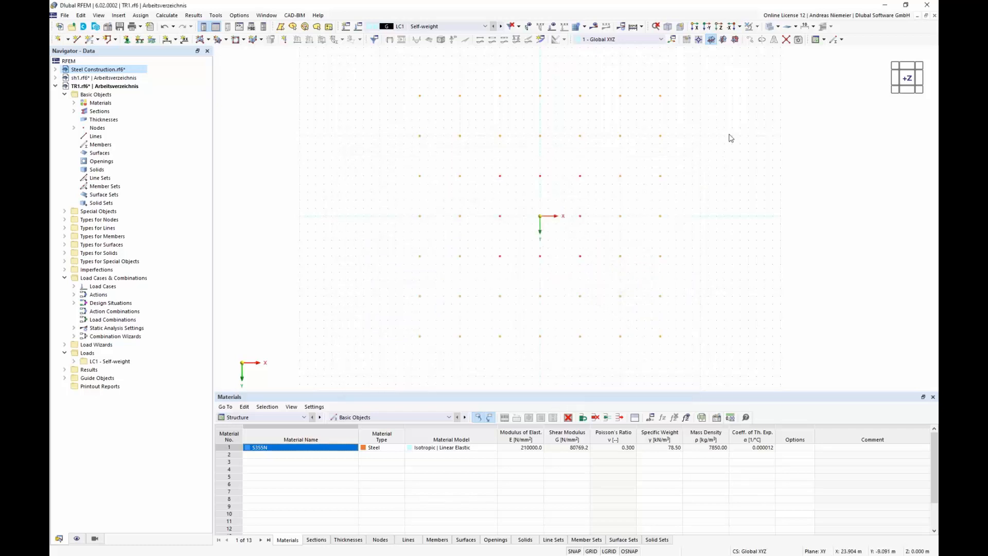
Step: Examine the two node levels from the side and review the node coordinates in the nodes table
left_click(668, 28)
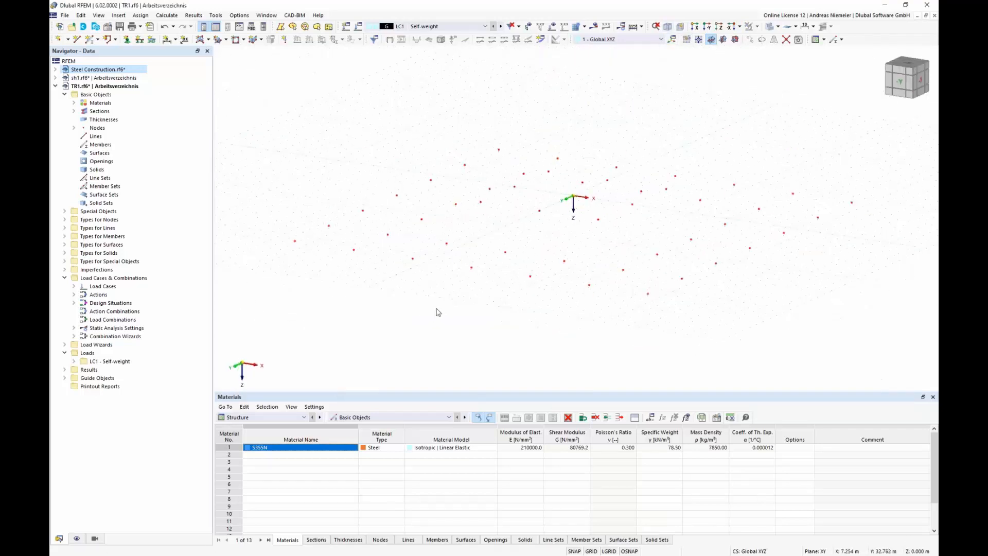
middle_click_drag(440, 312, 509, 281, "ctrl")
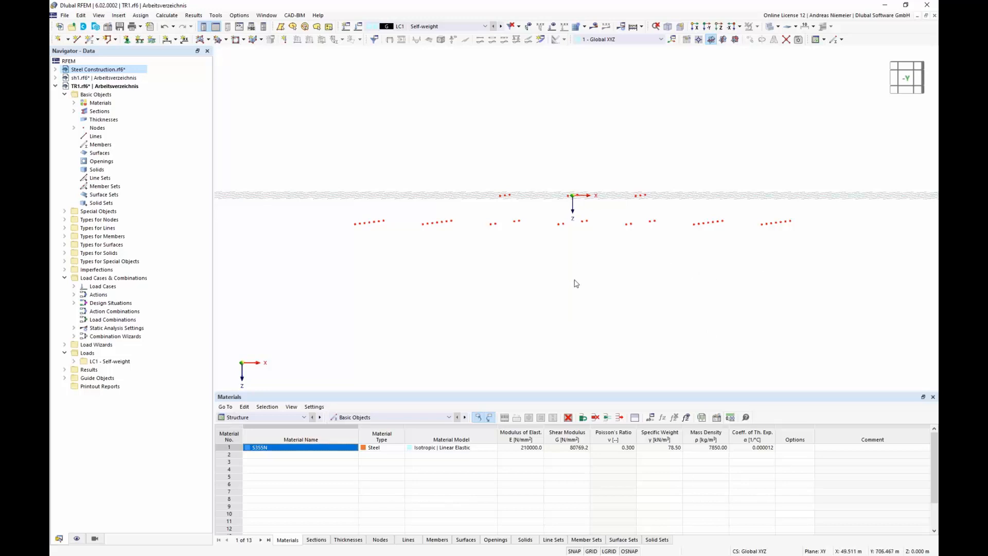
left_click(382, 539)
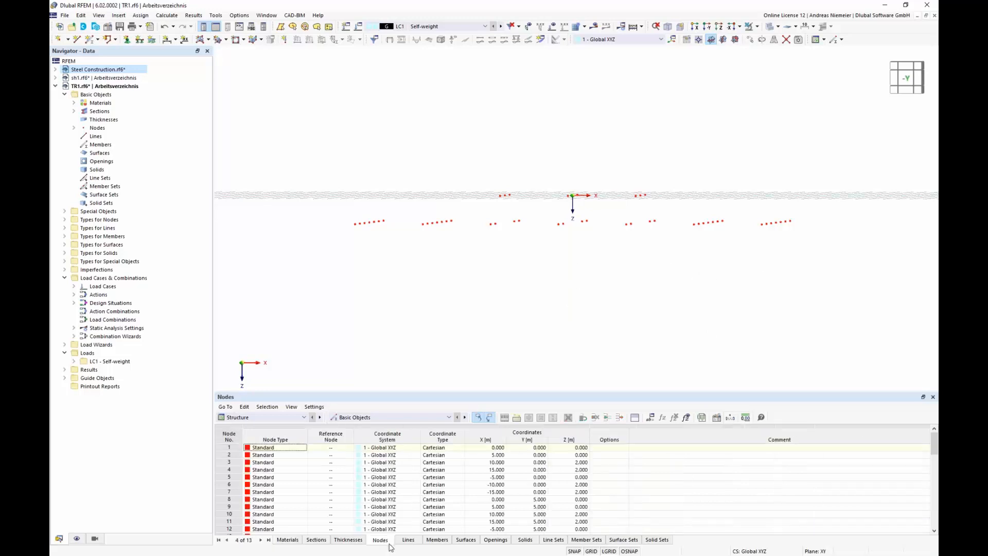
scroll(508, 461, "down", 2)
scroll(568, 494, "down", 12)
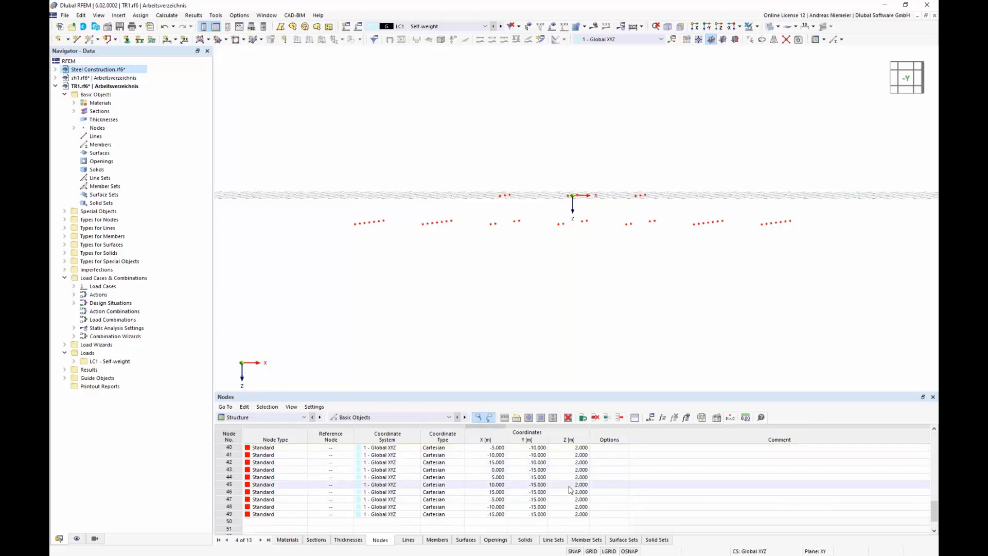
Step: Copy the X, Y and Z coordinates of all nodes from the TR1 nodes table and switch to the Steel Construction model
left_click(571, 516, "shift")
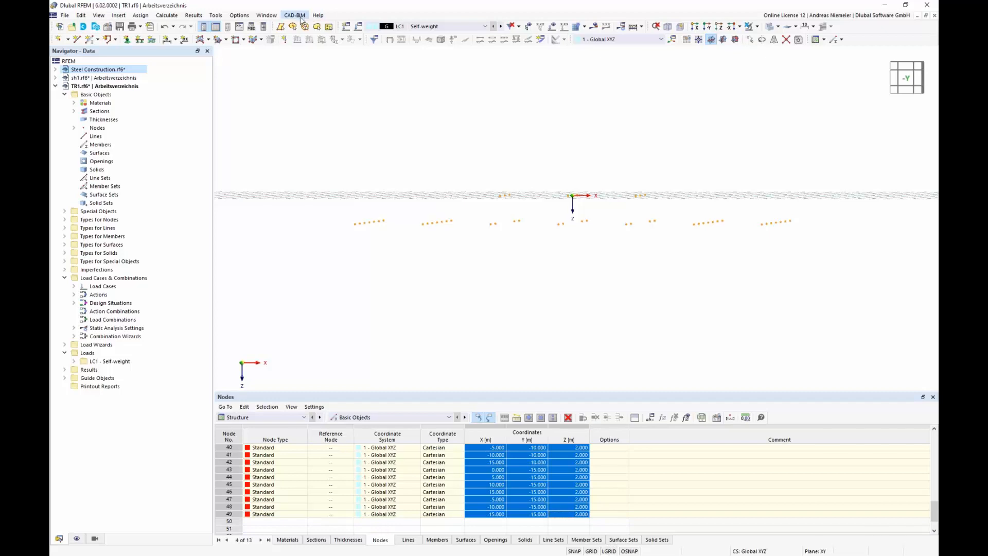
left_click(265, 15)
left_click(280, 128)
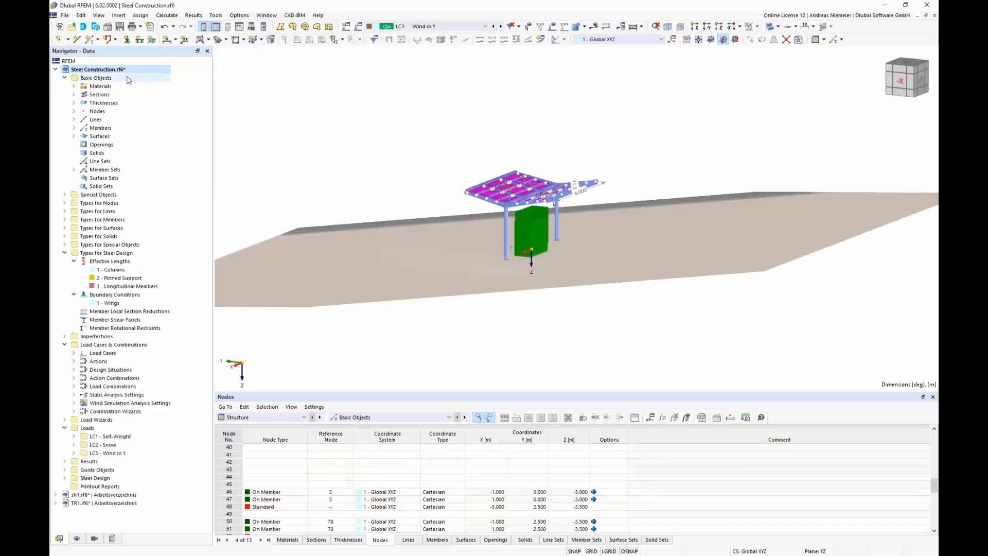
Step: Change the terrain definition in the model's base data to Table
right_click(119, 71)
left_click(138, 78)
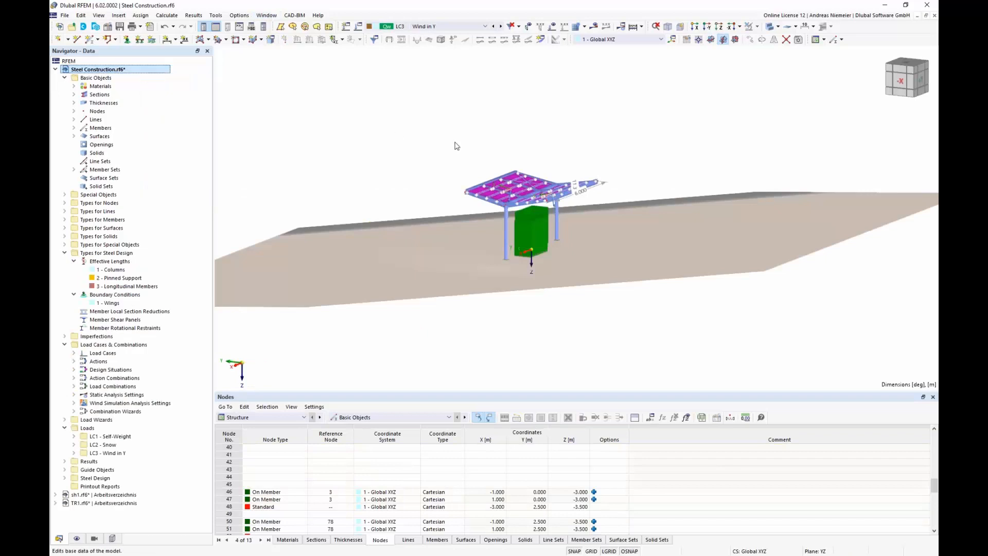
left_click(546, 103)
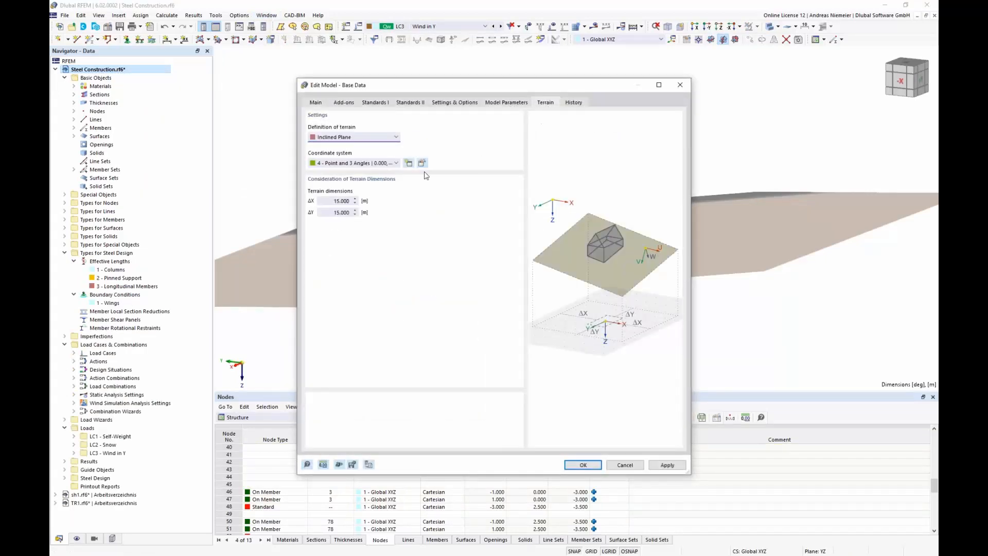
left_click(345, 137)
left_click(342, 175)
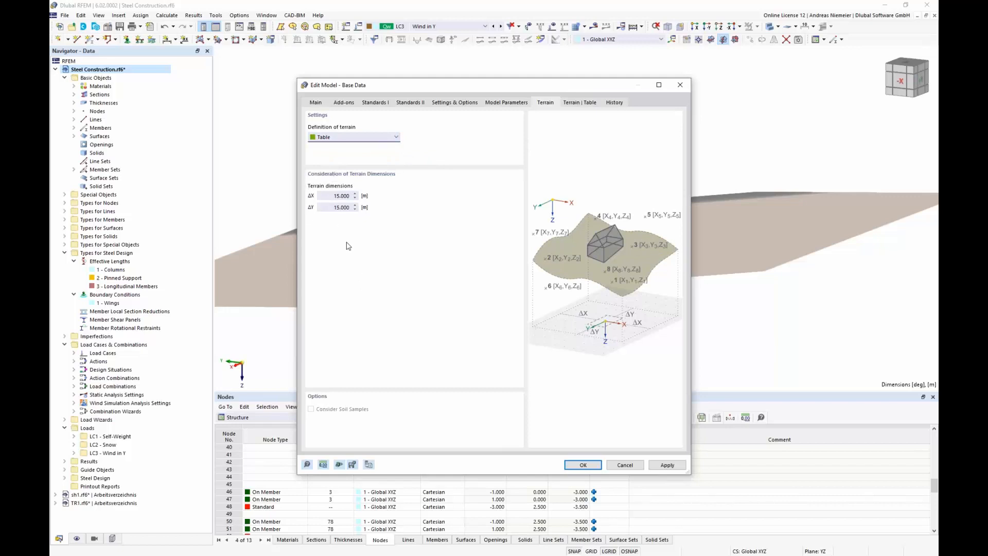
Step: Paste the copied node coordinates into the terrain table and apply the new terrain to the model
left_click(578, 104)
left_click(346, 142)
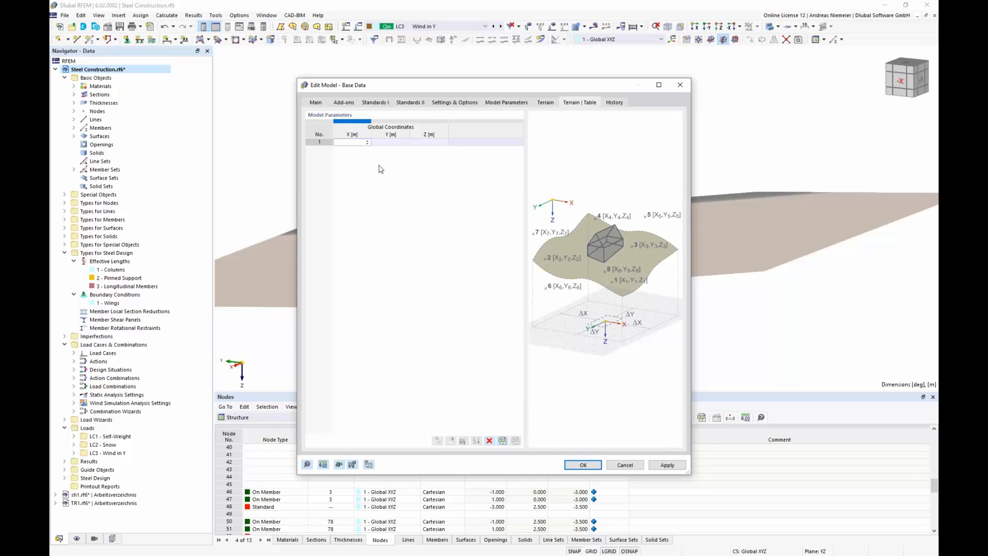
key("ctrl+v")
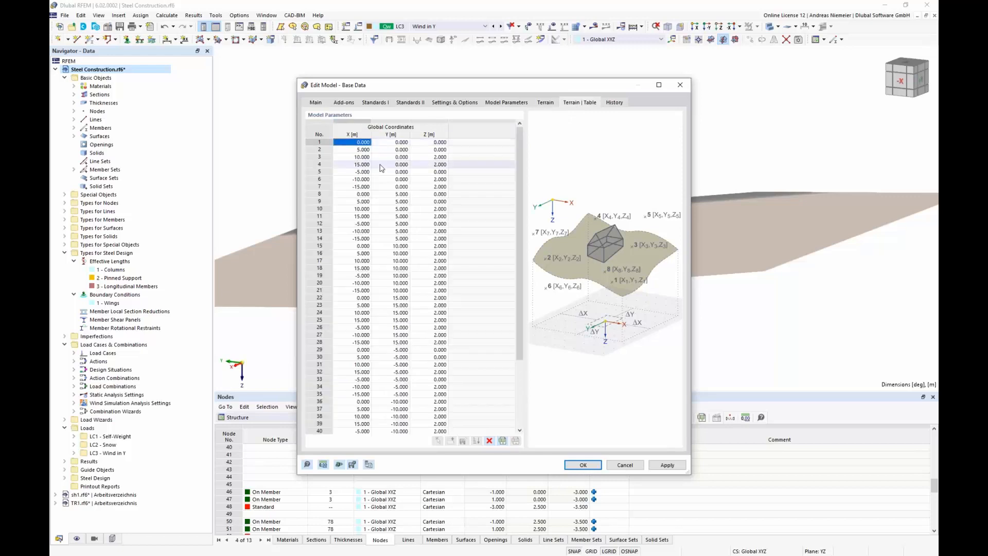
left_click(591, 466)
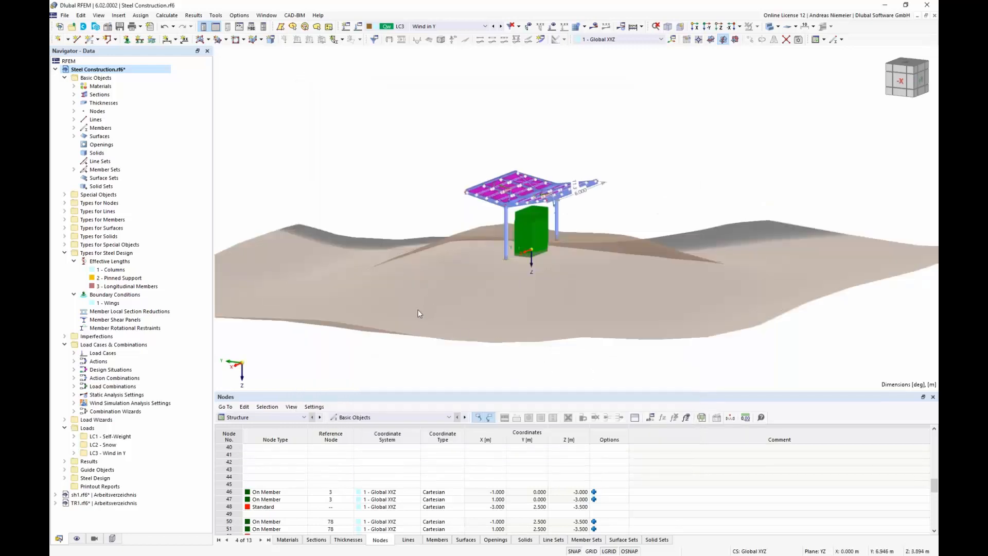
scroll(418, 311, "down", 3)
middle_click_drag(412, 326, 391, 355, "ctrl")
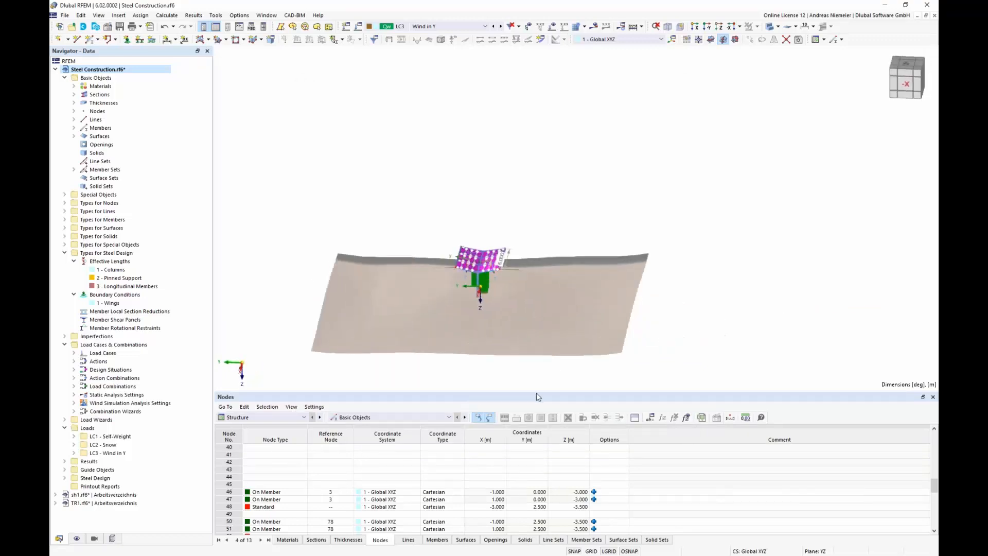
scroll(517, 380, "down", 1)
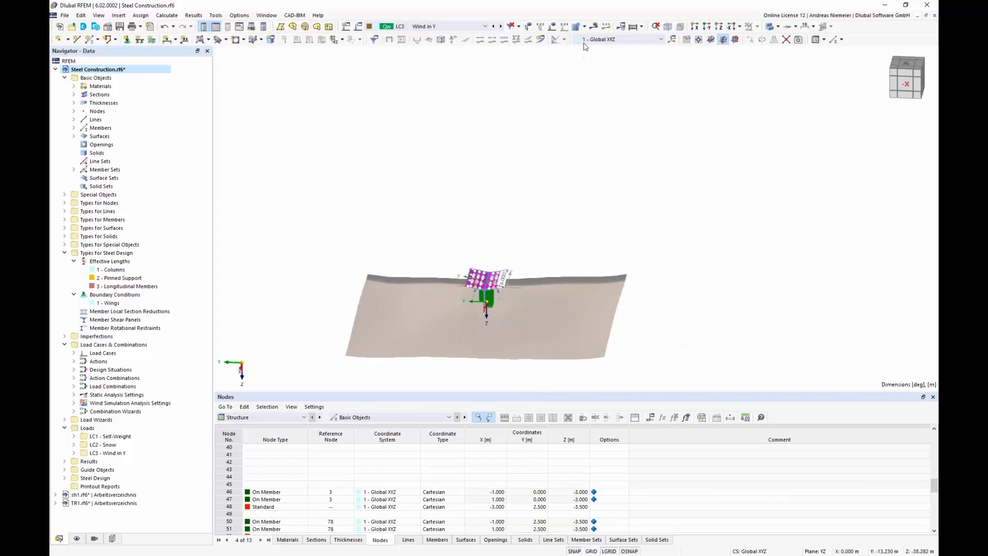
Step: Enable Terrain with Terrain from model in the wind simulation mesh settings and clear the terrain's IFC objects
left_click(575, 26)
left_click(586, 124)
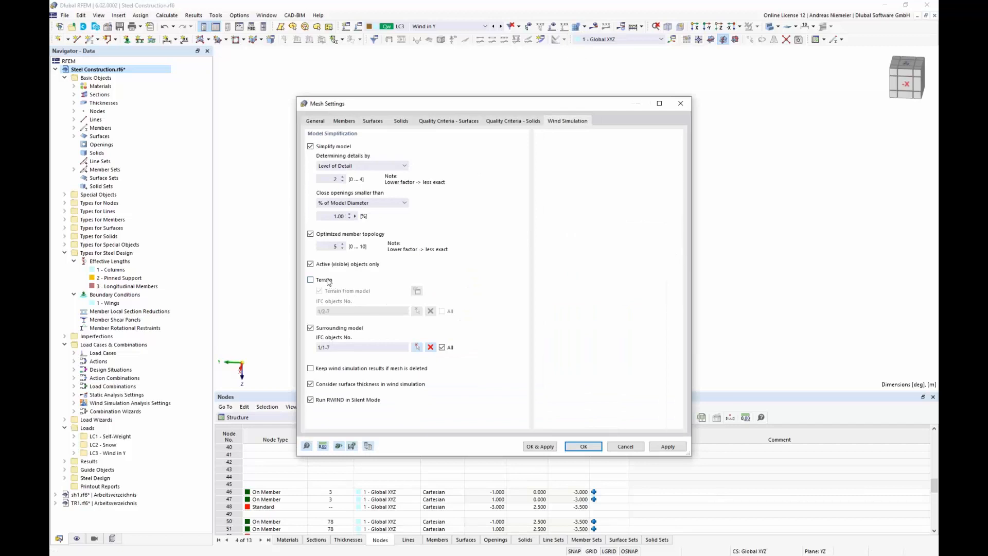
left_click(311, 280)
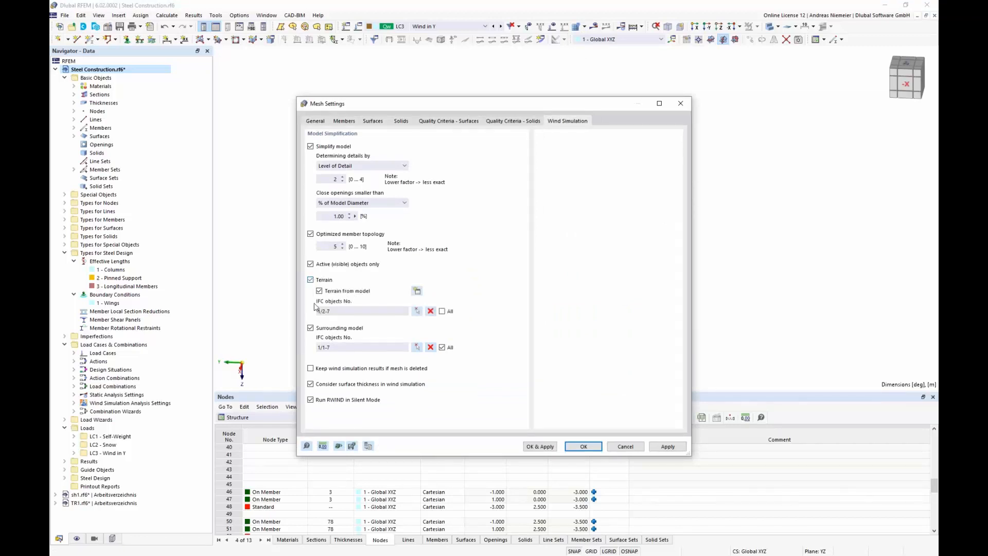
left_click(430, 311)
left_click(583, 446)
Step: Open the wind simulation of load case LC3 Wind in Y in RWIND and inspect the structure on the terrain
left_click(260, 417)
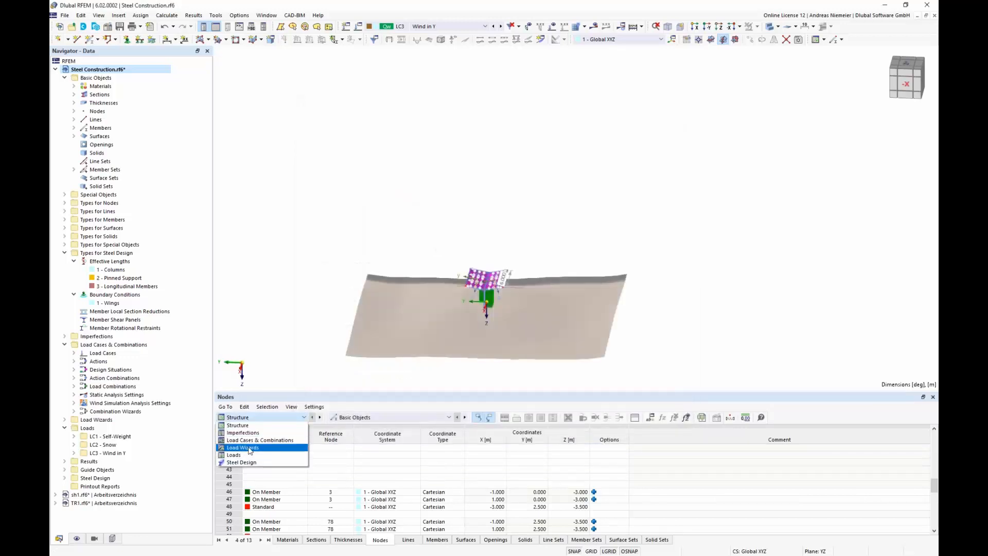
left_click(255, 444)
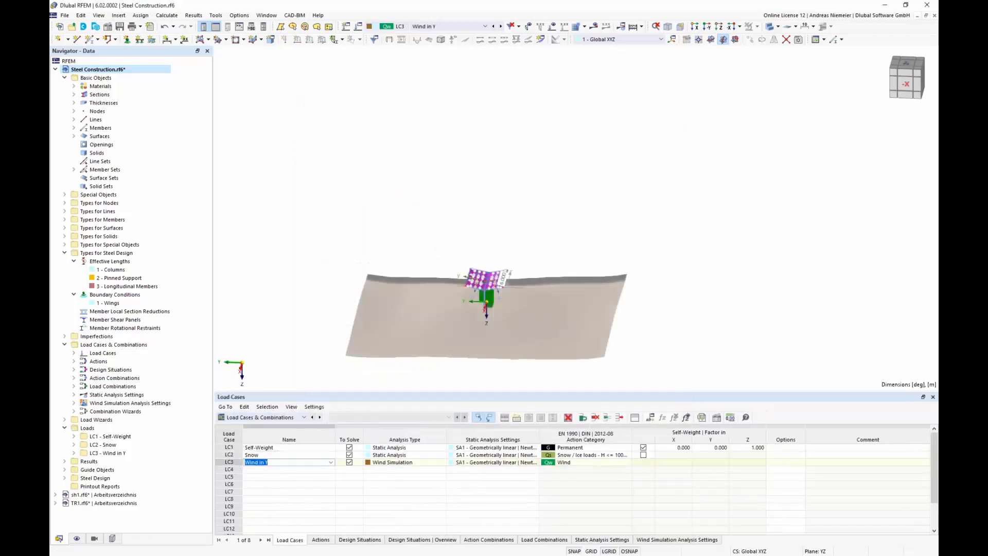
left_click(232, 463)
double_click(233, 465)
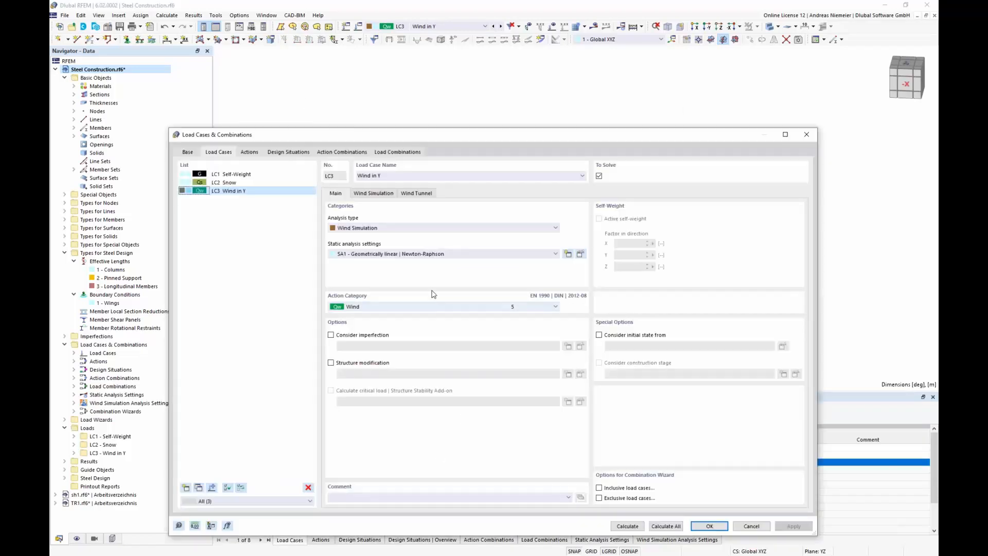
left_click(374, 193)
left_click(581, 292)
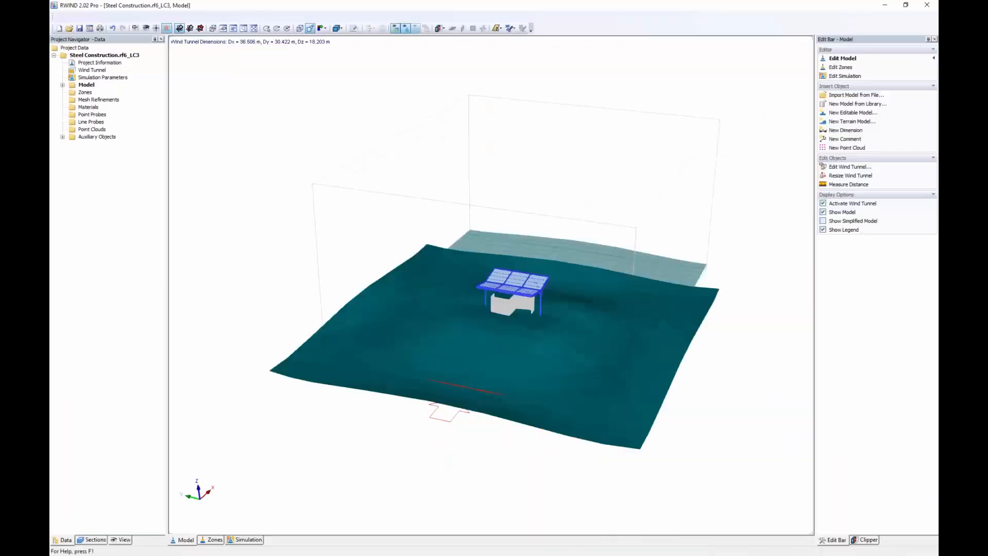
middle_click_drag(523, 328, 610, 297, "ctrl")
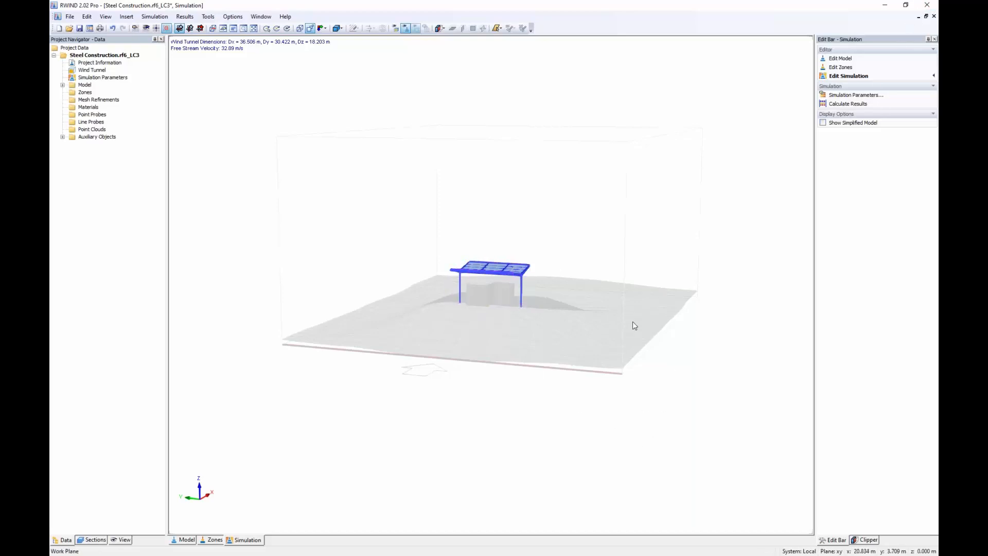
Step: Close RWIND without saving and leave the load case settings without changes
left_click(933, 5)
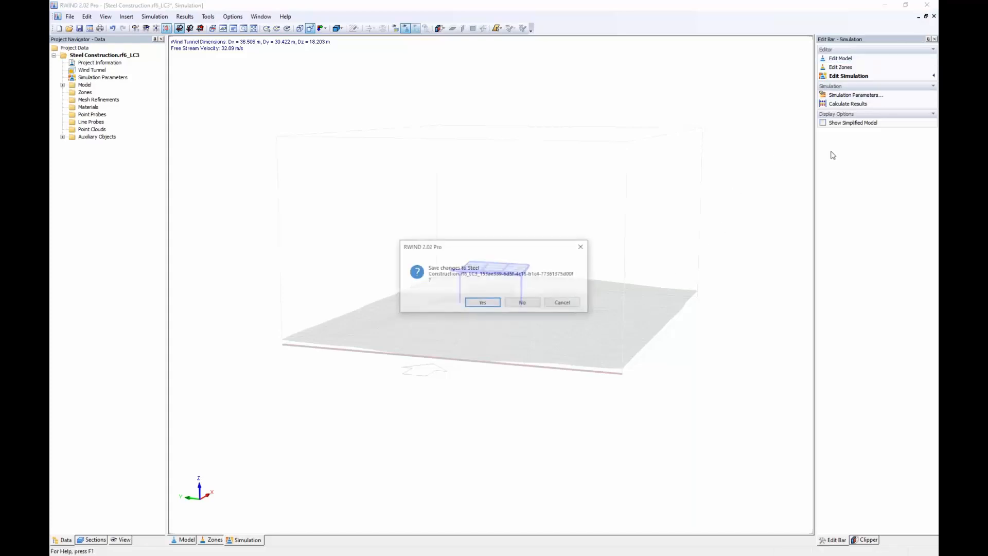
left_click(521, 302)
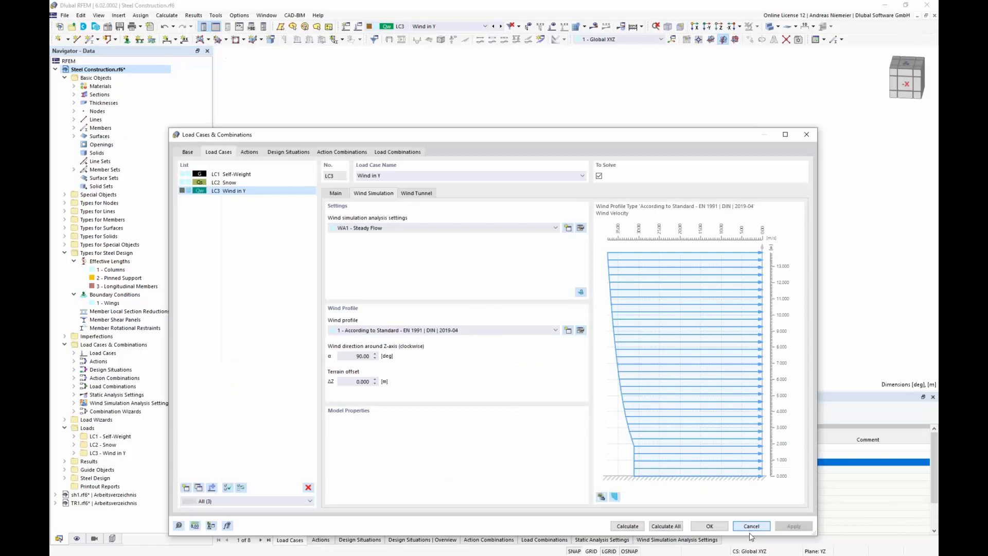
left_click(736, 525)
Step: Enlarge the load cases table and delete load case LC3 Wind in Y
middle_click_drag(711, 319, 620, 300, "ctrl")
scroll(620, 300, "down", 1)
scroll(511, 354, "up", 5)
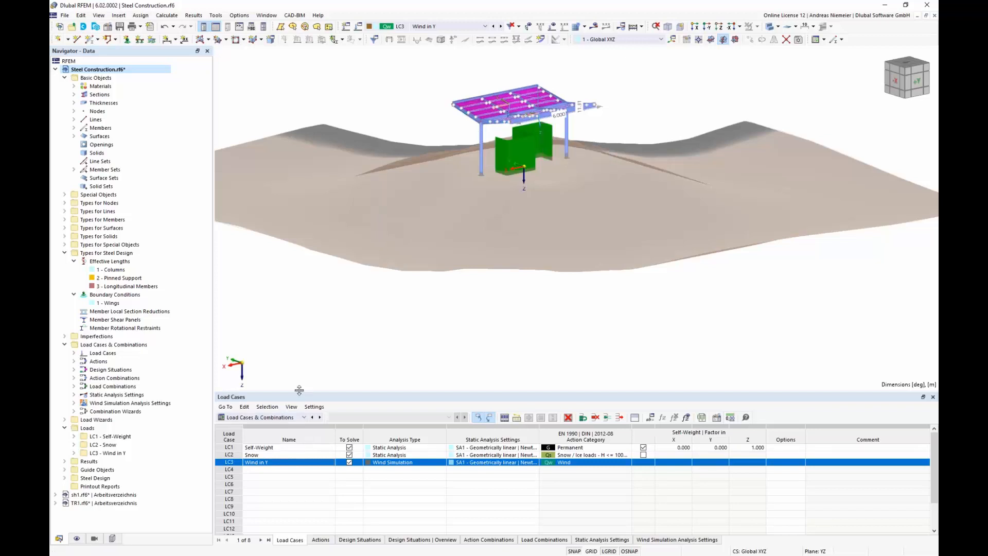
left_click_drag(298, 390, 296, 359)
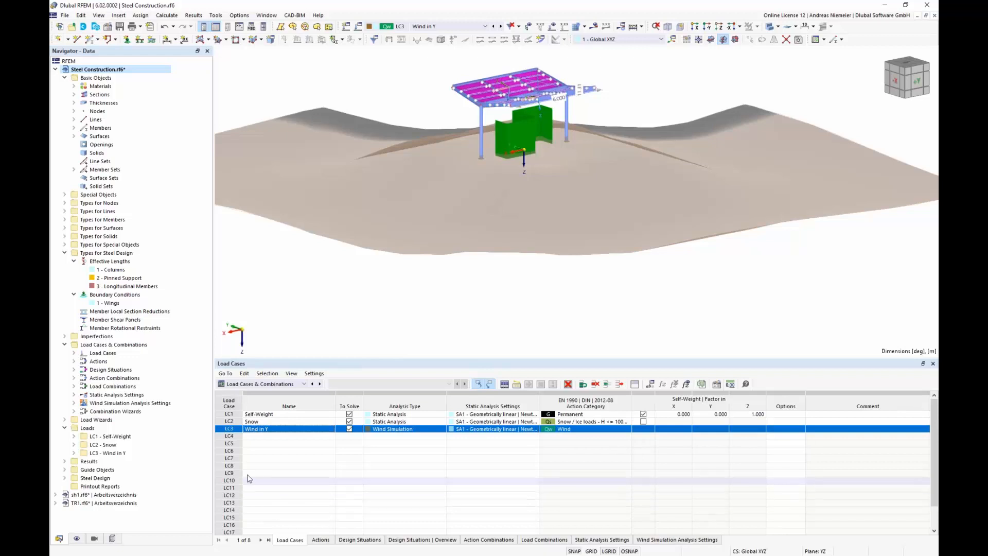
left_click(568, 384)
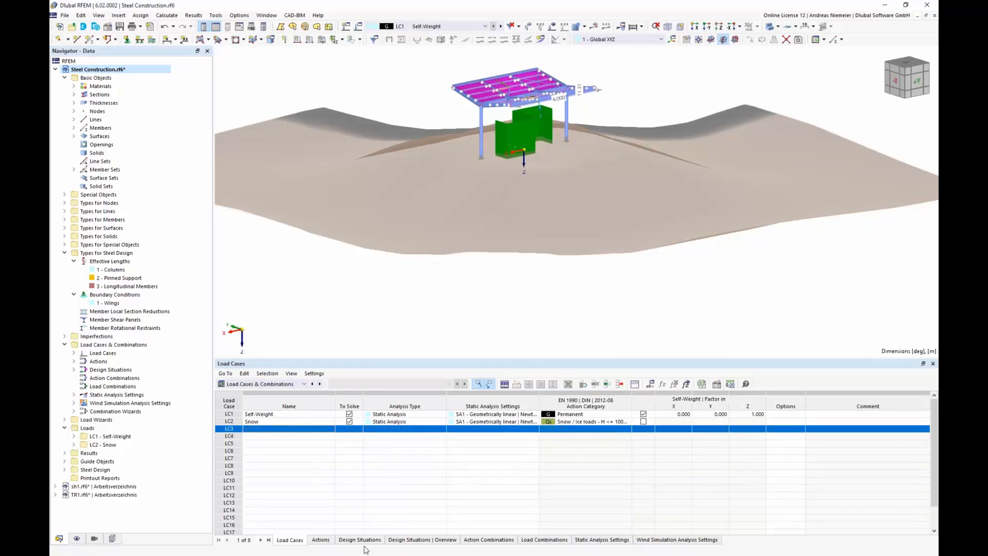
left_click(574, 322)
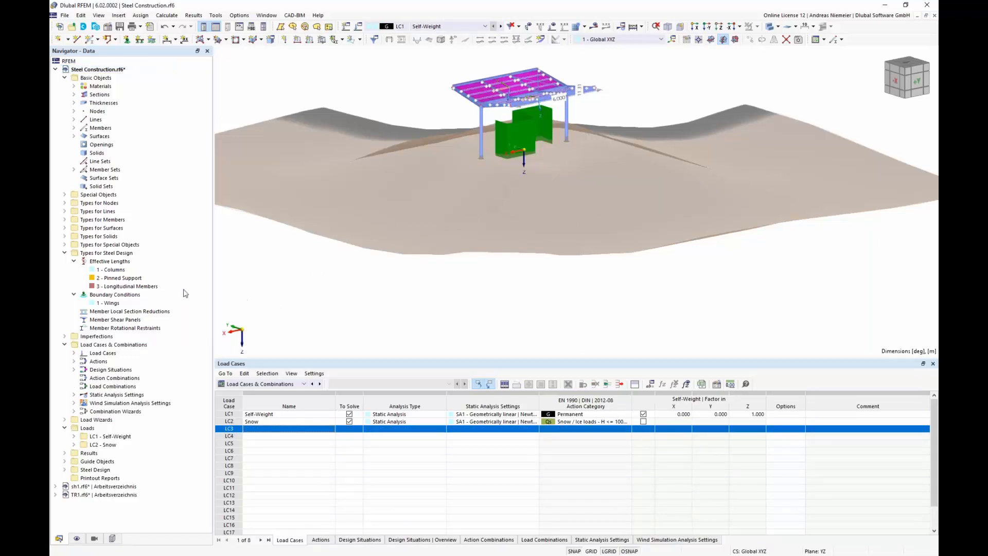
Step: Collapse the navigator tree, expand the load wizards and create a new Wind Simulation wizard entry
right_click(169, 277)
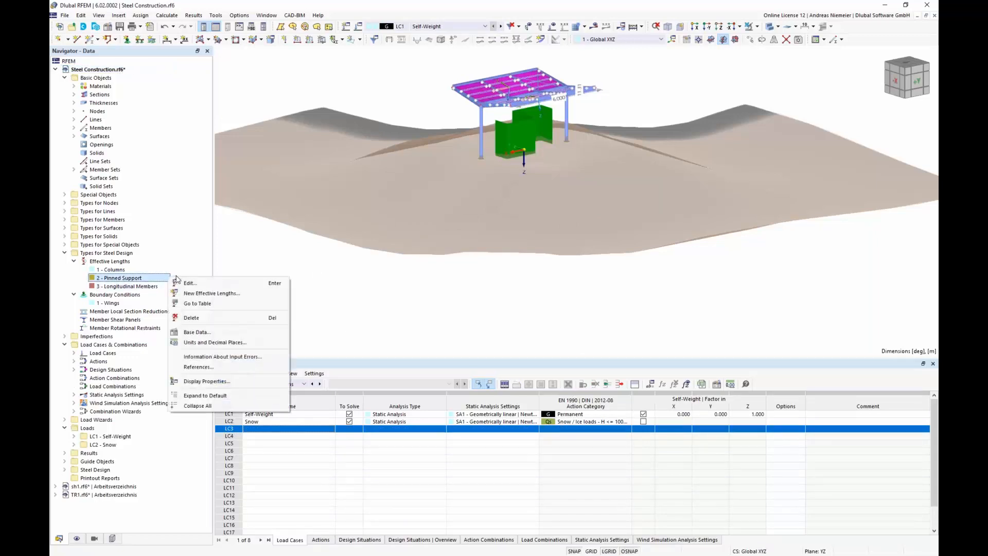
left_click(208, 405)
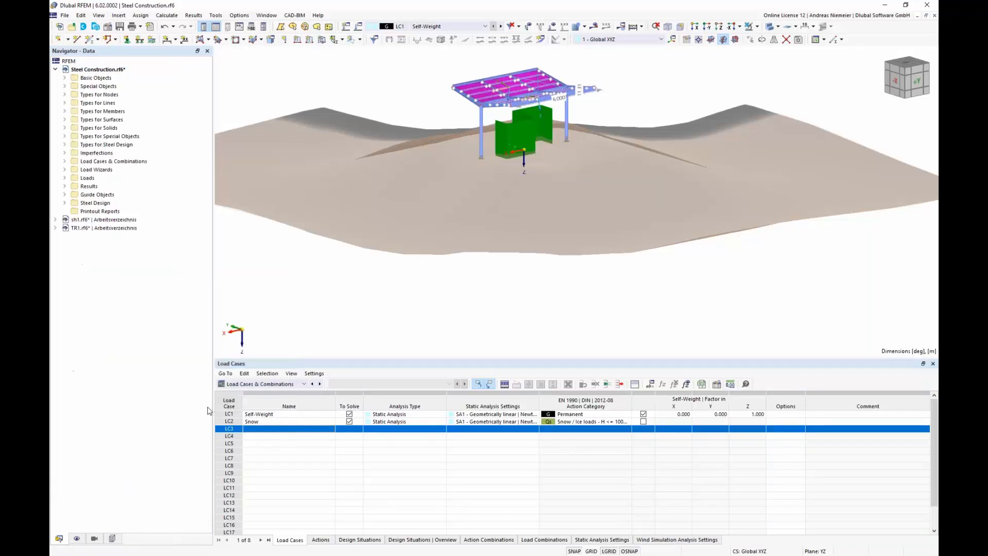
left_click(64, 170)
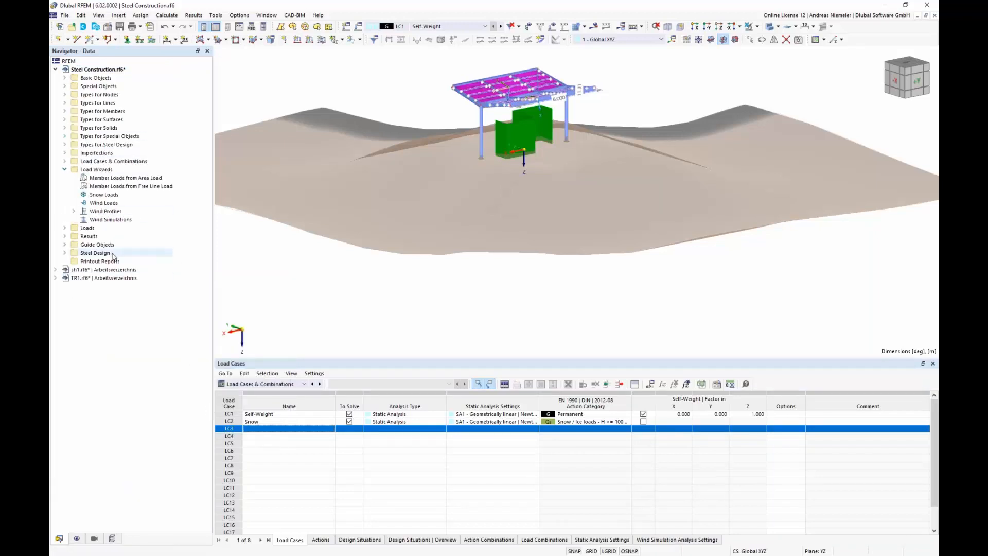
left_click(123, 220)
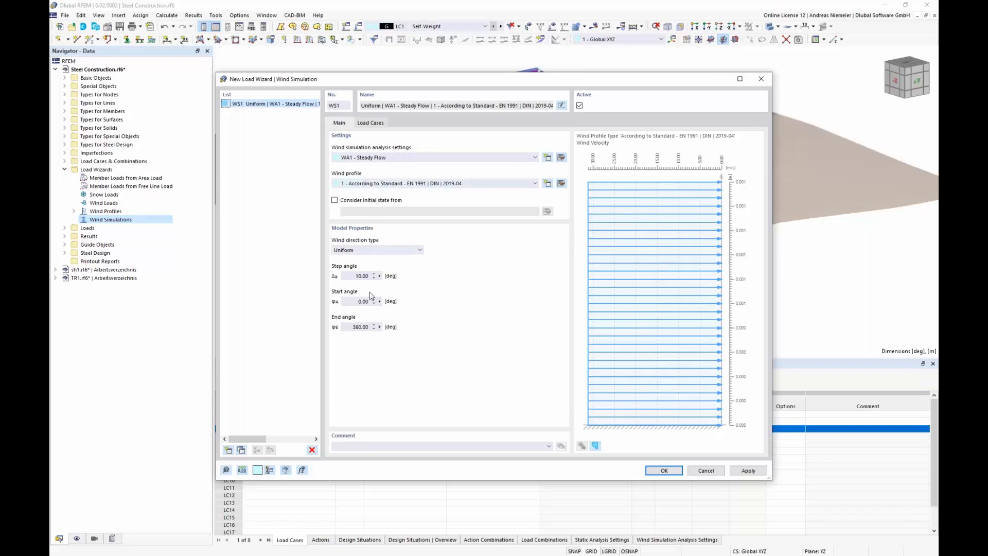
Step: Set the wind simulation's step angle to 15° and end angle to 90°, review the directions and generate the load cases
left_click_drag(352, 278, 383, 281)
type("15")
left_click_drag(349, 329, 389, 330)
type("90")
left_click(370, 123)
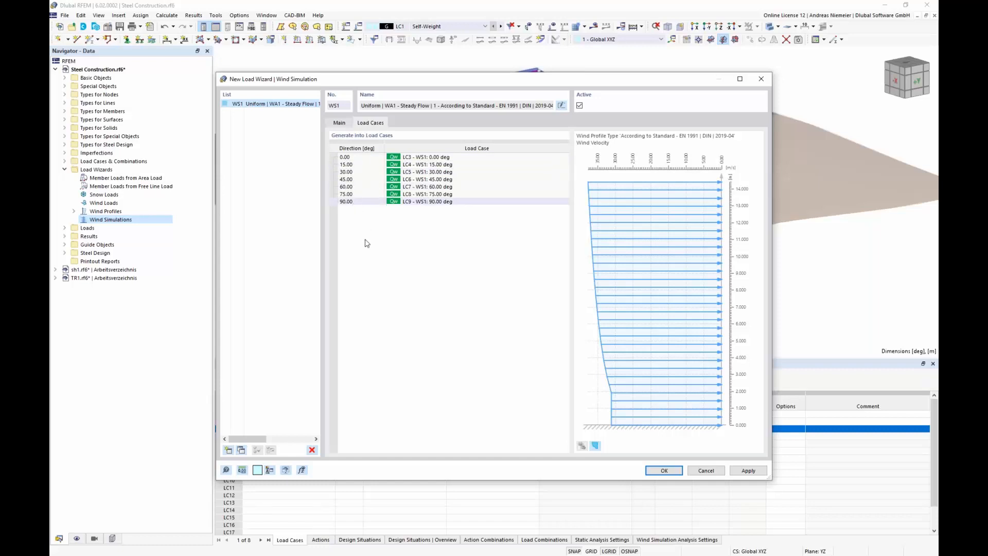
left_click(664, 470)
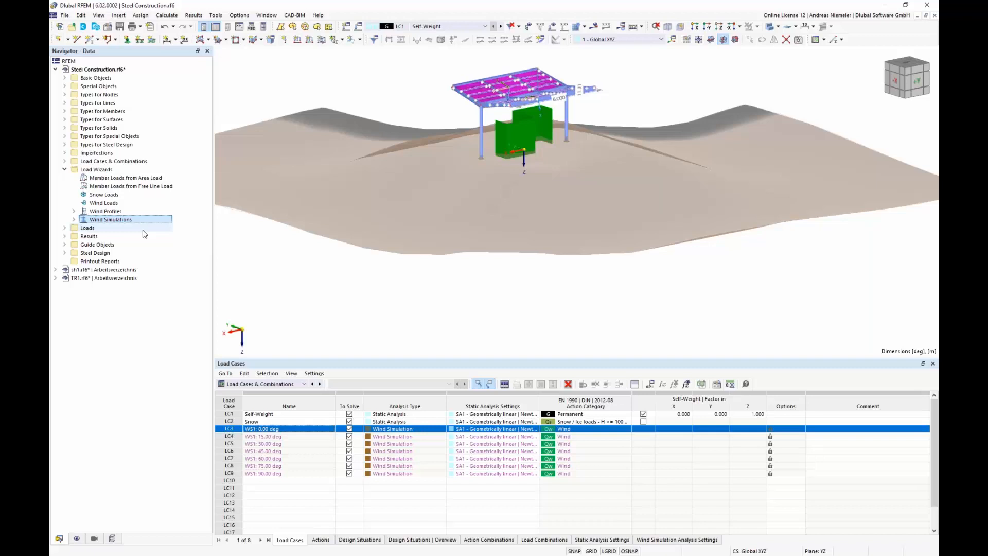
Step: Close the Steel Construction model without saving its changes
left_click(65, 15)
left_click(81, 58)
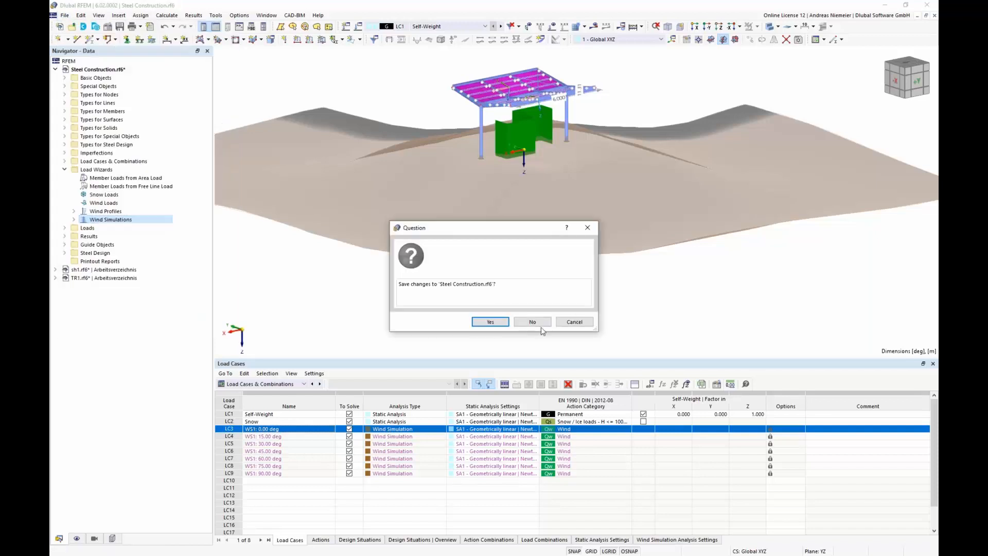
left_click(536, 328)
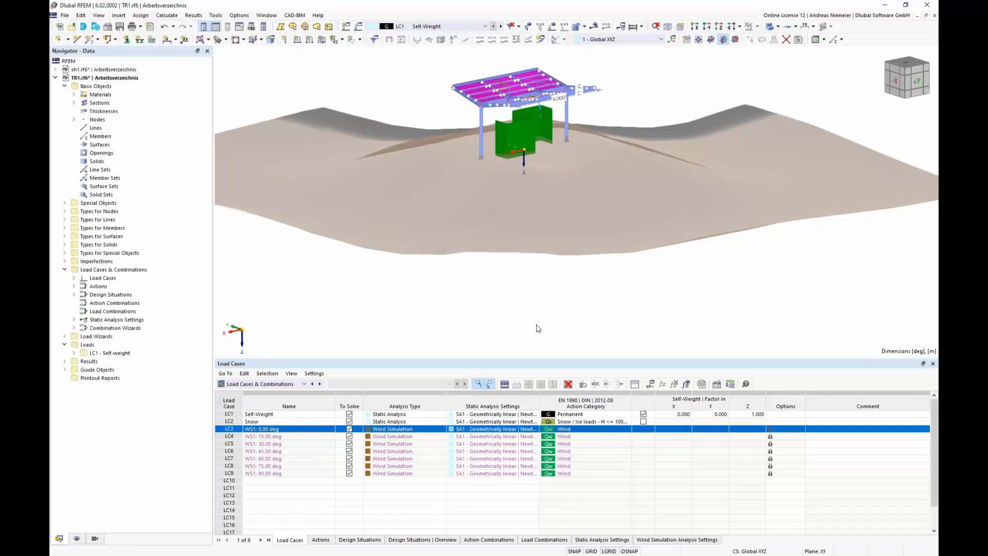
Step: Open the model "Steel Construction with 15 deg wind segments" from the Rwind2 Webinar folder and view it from the side
left_click(64, 15)
left_click(80, 37)
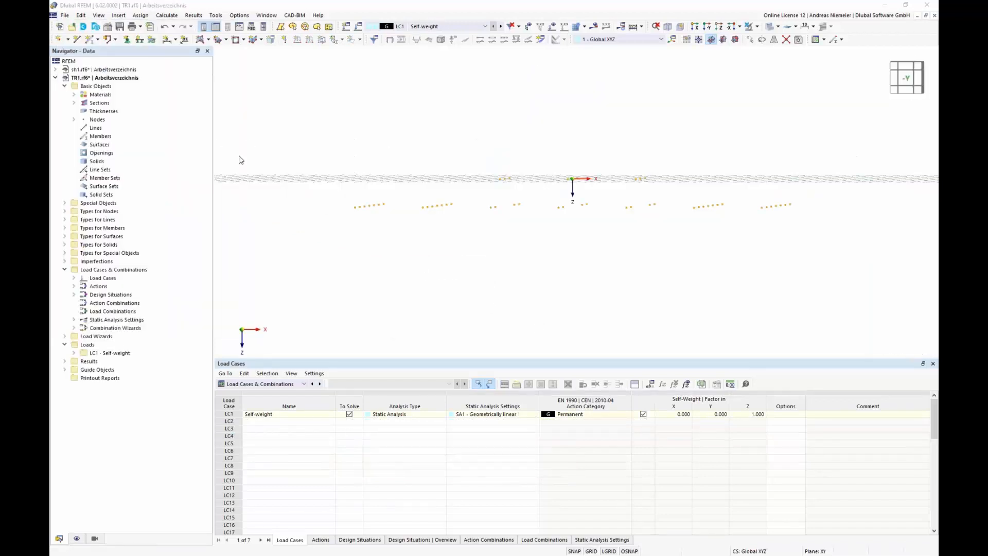
left_click(252, 184)
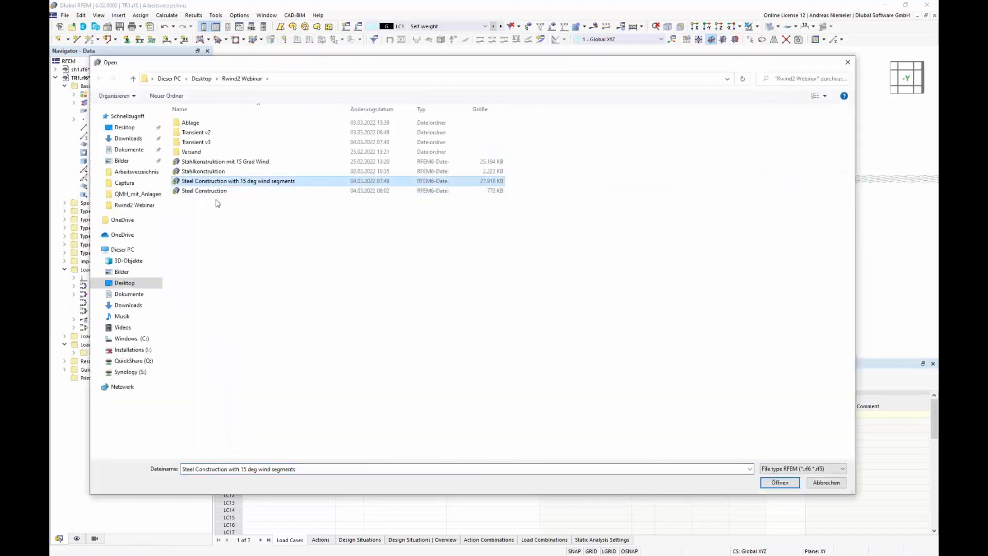
left_click(779, 482)
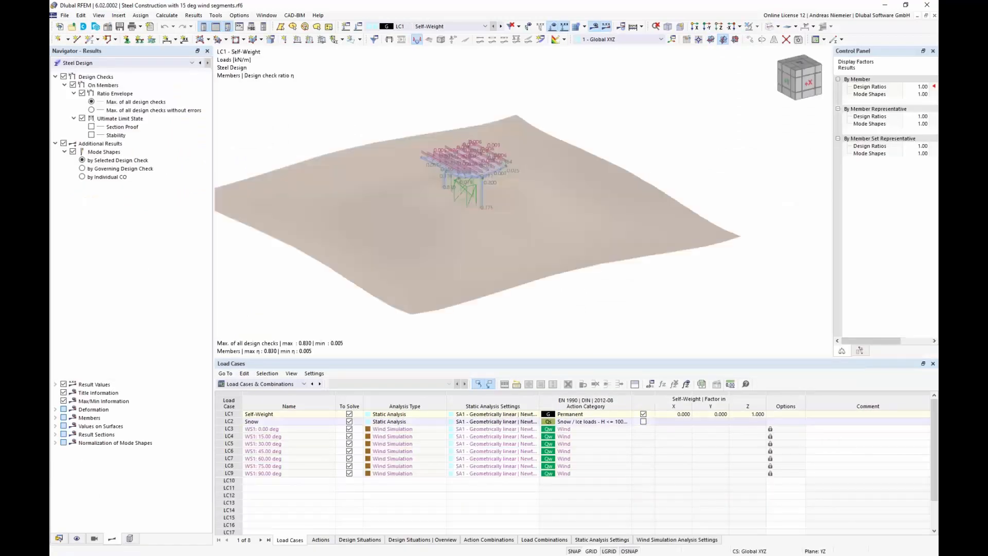
middle_click_drag(301, 297, 321, 249, "ctrl")
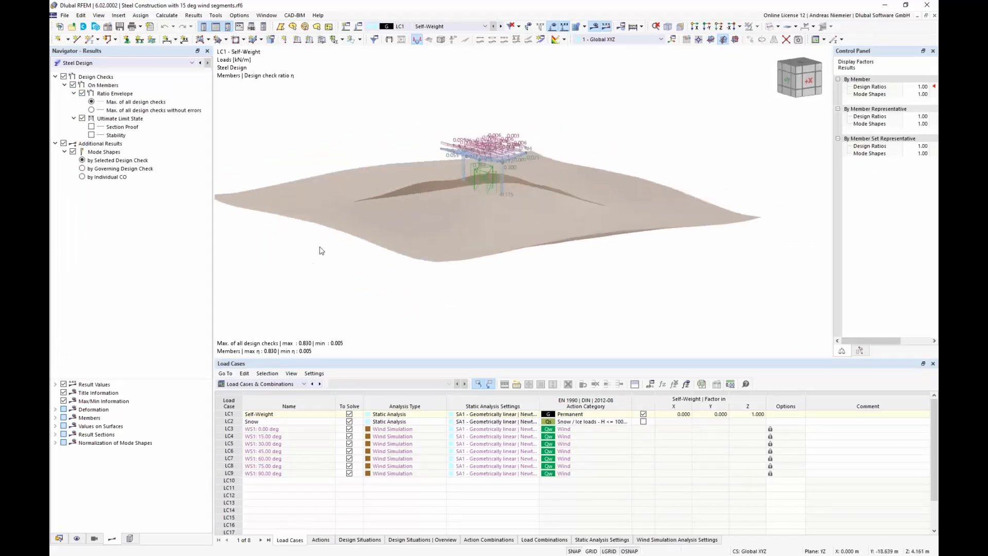
Step: Hide the loads and display the Static Analysis results with the member moments My on the steel structure
scroll(321, 249, "up", 3)
left_click(554, 31)
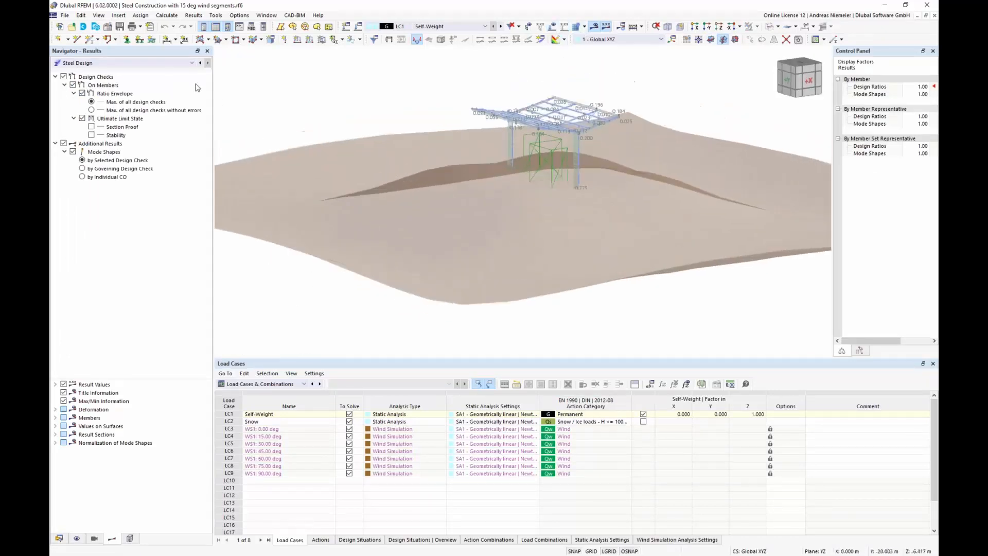
left_click(154, 63)
left_click(142, 72)
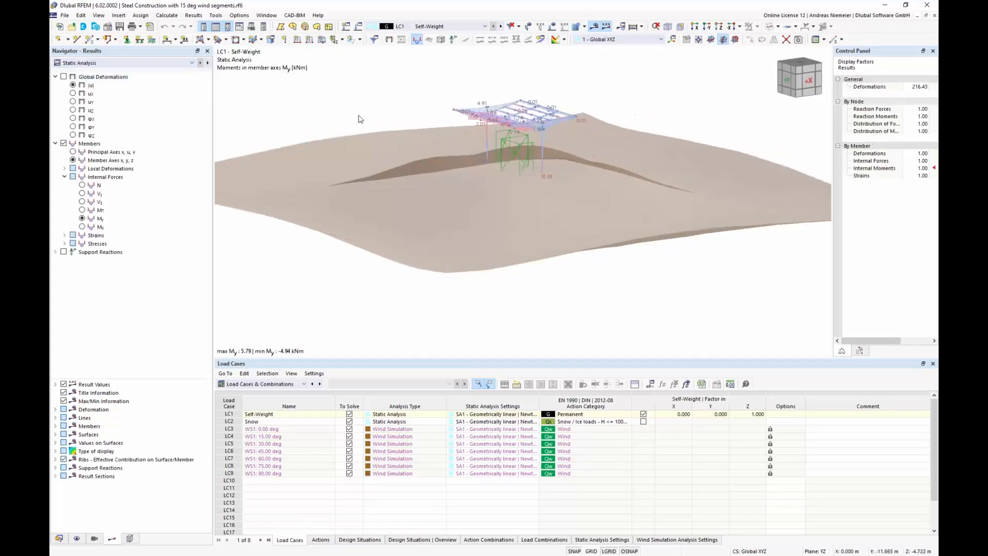
scroll(481, 122, "up", 3)
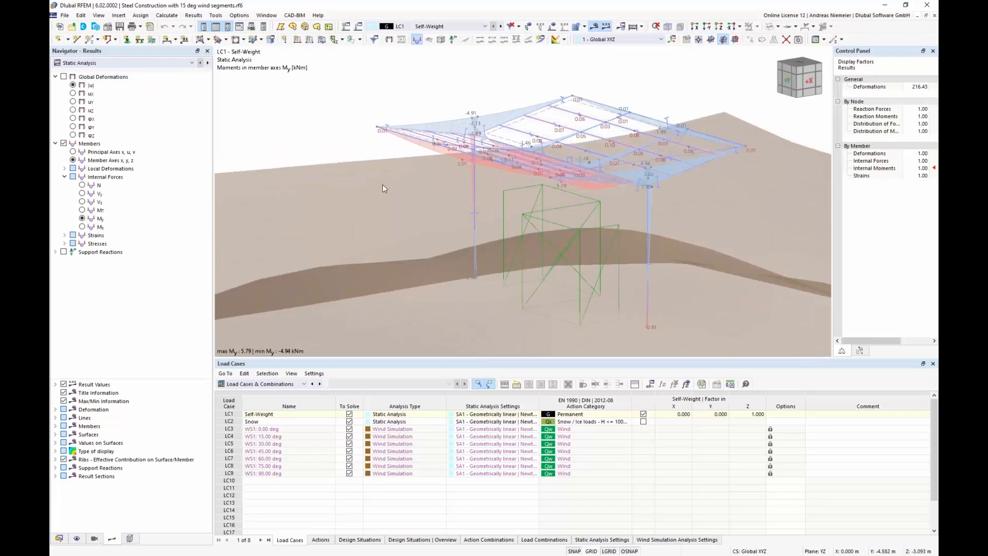
Step: Activate wind load case LC3 (WS1: 0.00 deg), show its loads and view the model from above
left_click(438, 26)
left_click(439, 50)
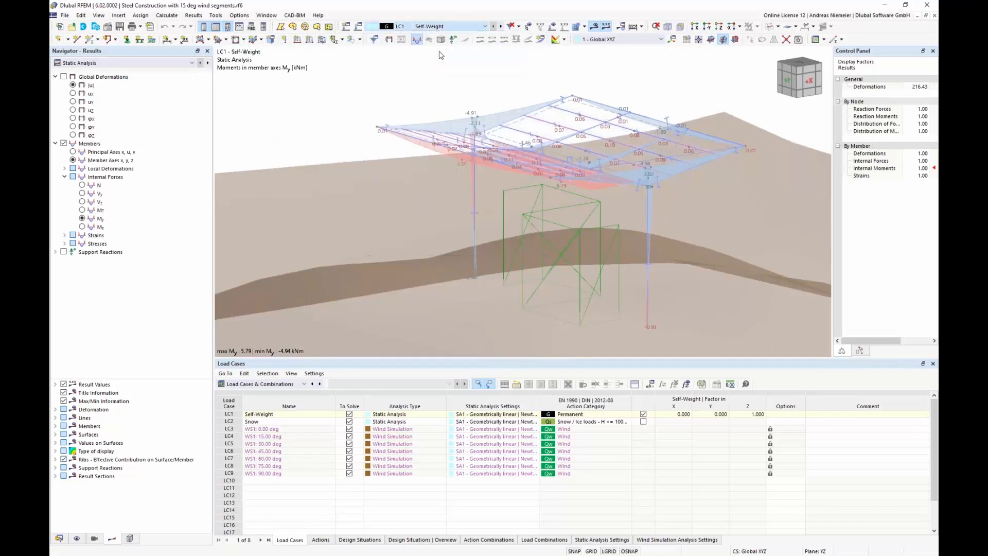
left_click(552, 27)
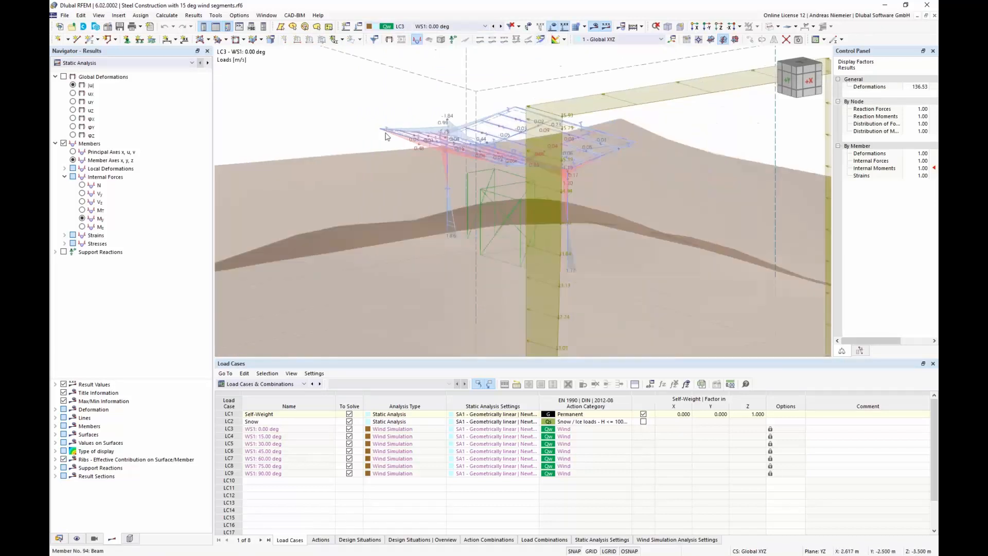
left_click(699, 39)
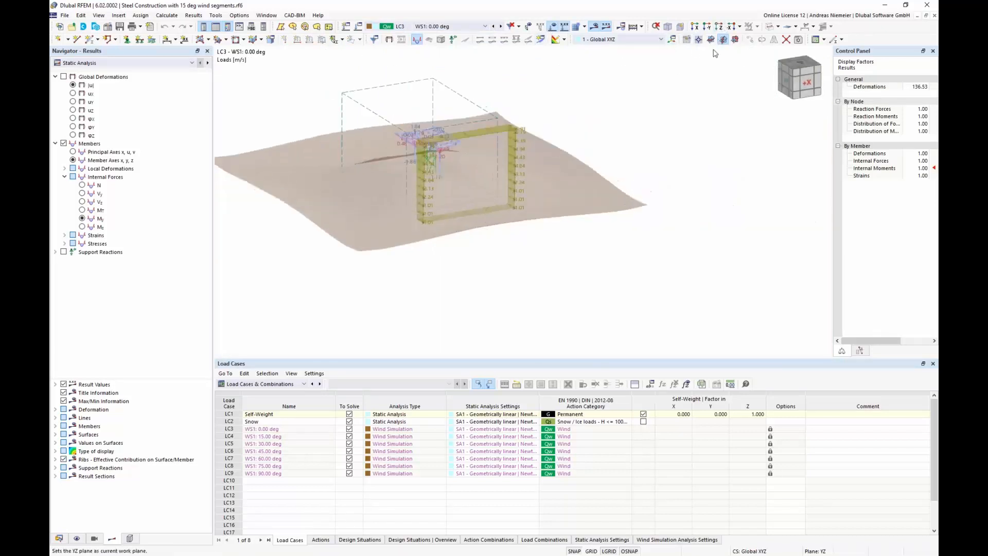
Step: Step through the wind load cases from LC4 (15°) to LC9 (90°) to compare their wind directions and results
left_click(500, 27)
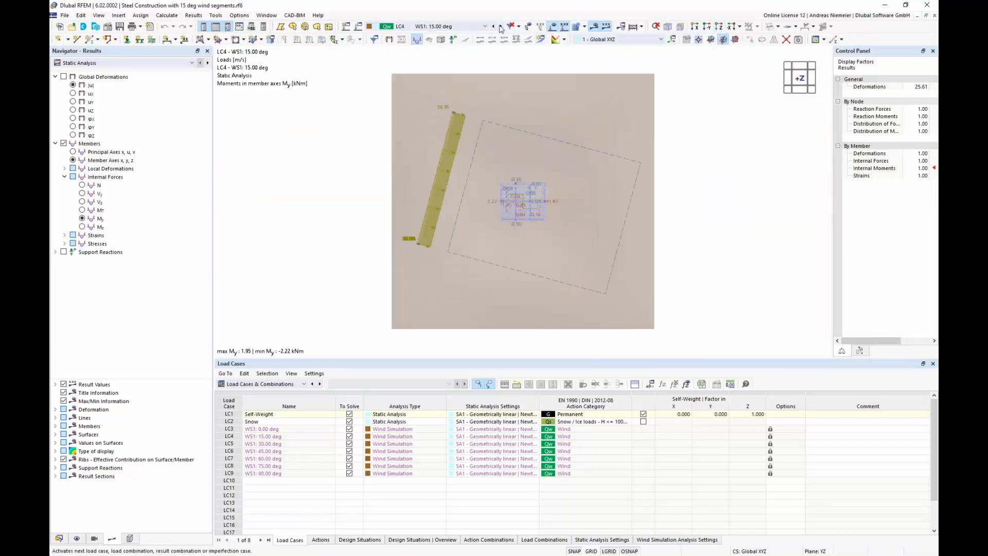
left_click(500, 27)
left_click(500, 27)
left_click(500, 26)
left_click(500, 26)
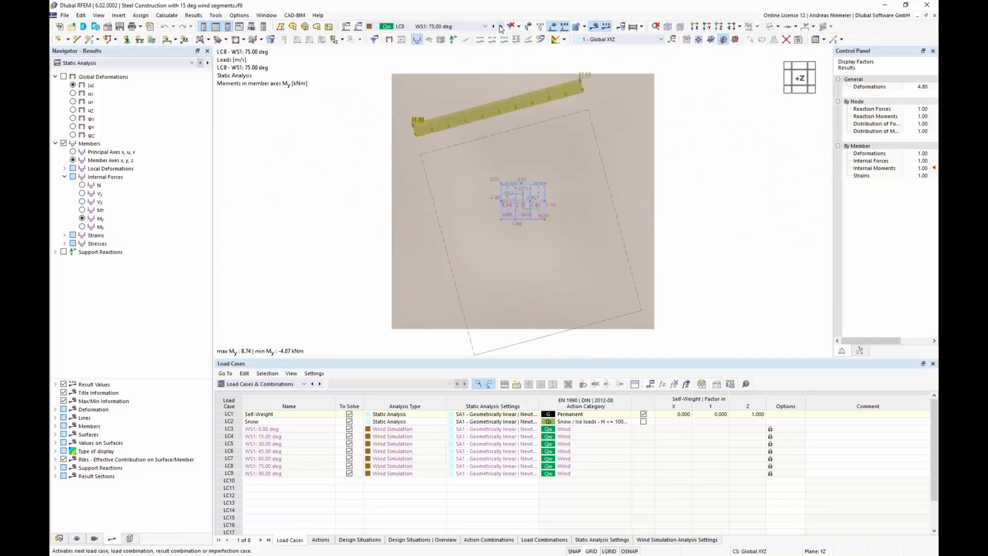
left_click(500, 27)
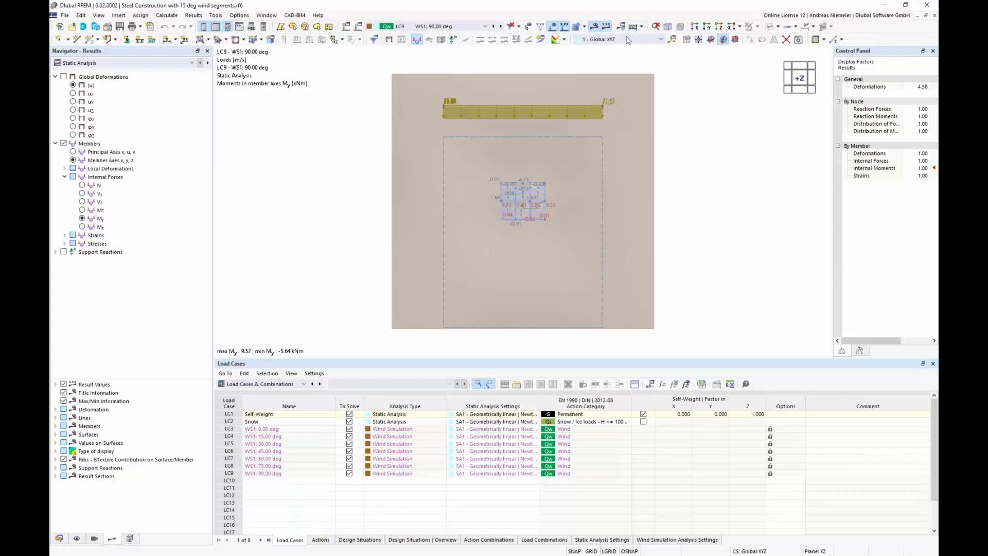
Step: Run Calculate All for the whole model
left_click(231, 422)
left_click(641, 26)
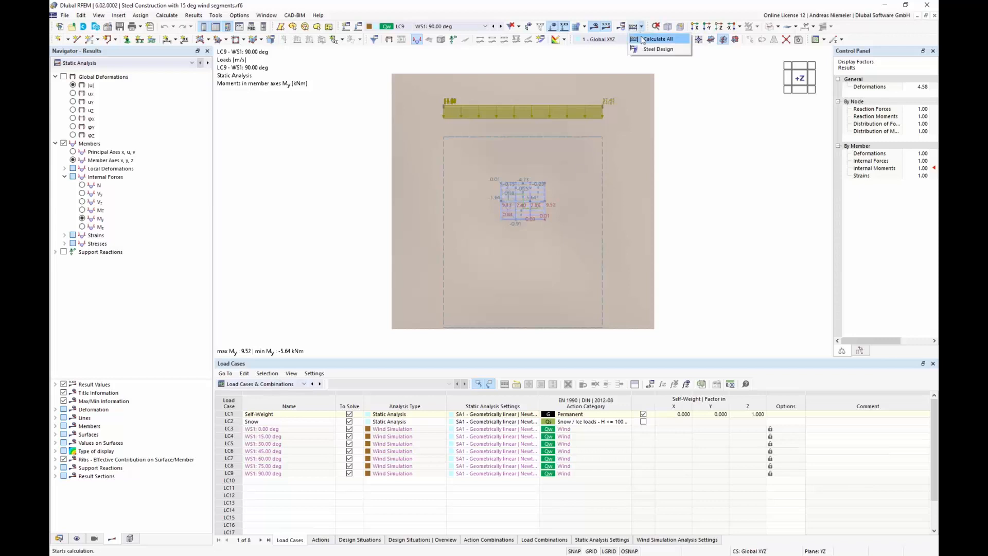
left_click(643, 39)
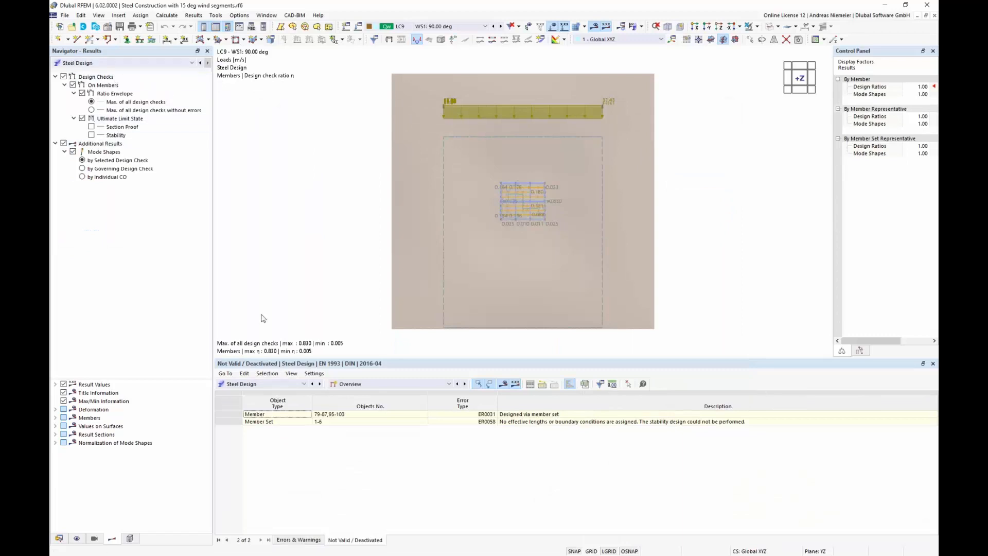
Step: Review the load combinations in a temporarily enlarged table, highlighting the wind factors of CO10–CO16 and CO17–CO22
left_click(253, 383)
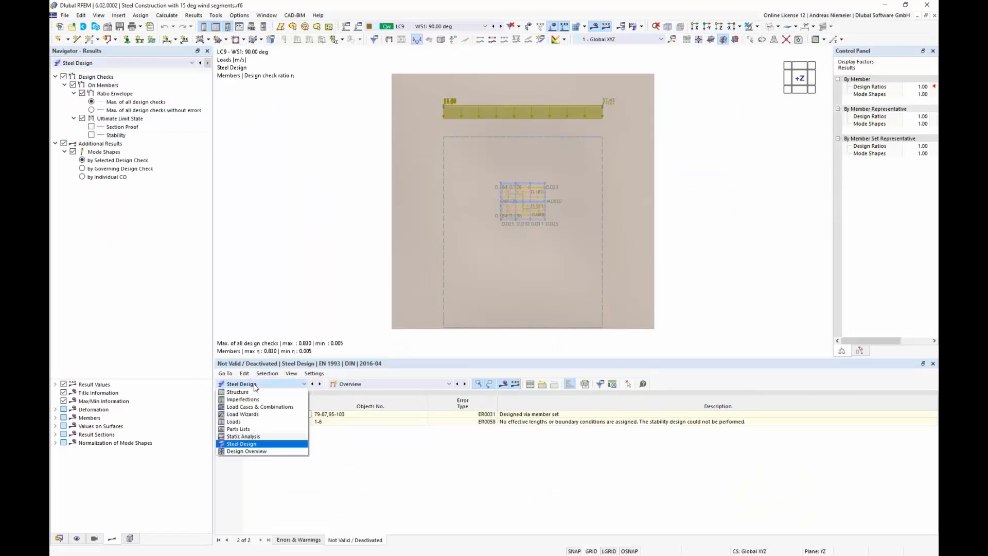
left_click(259, 407)
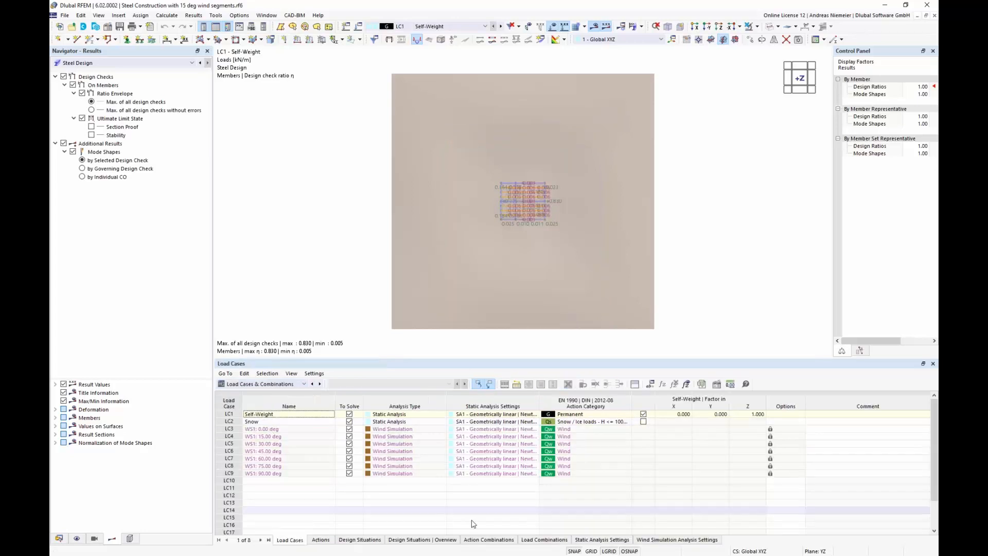
left_click(545, 539)
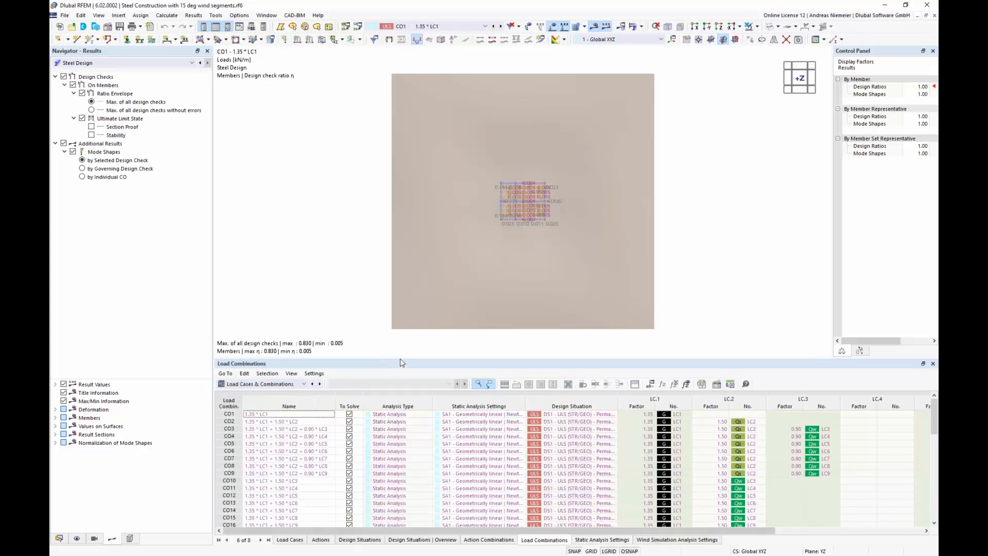
left_click_drag(401, 357, 396, 195)
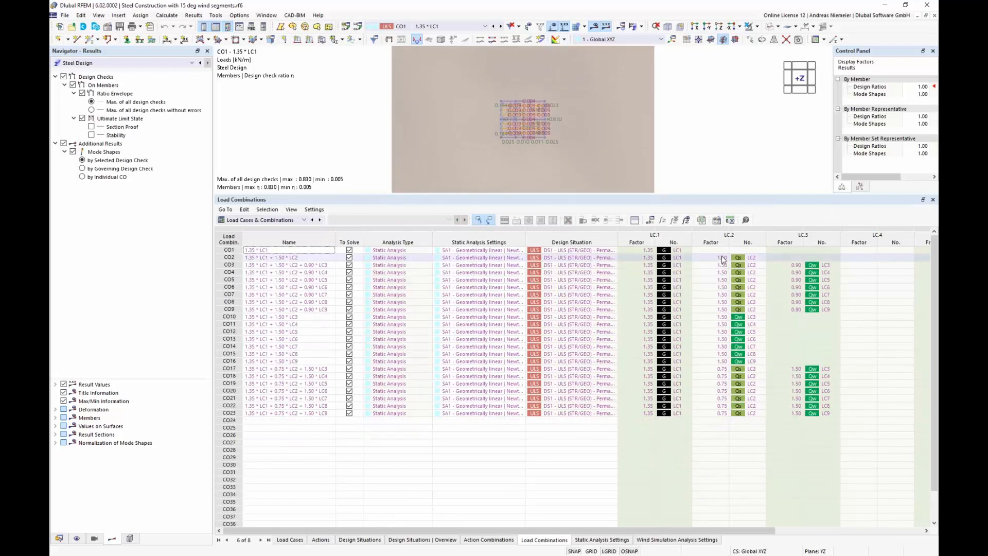
left_click_drag(719, 259, 718, 363)
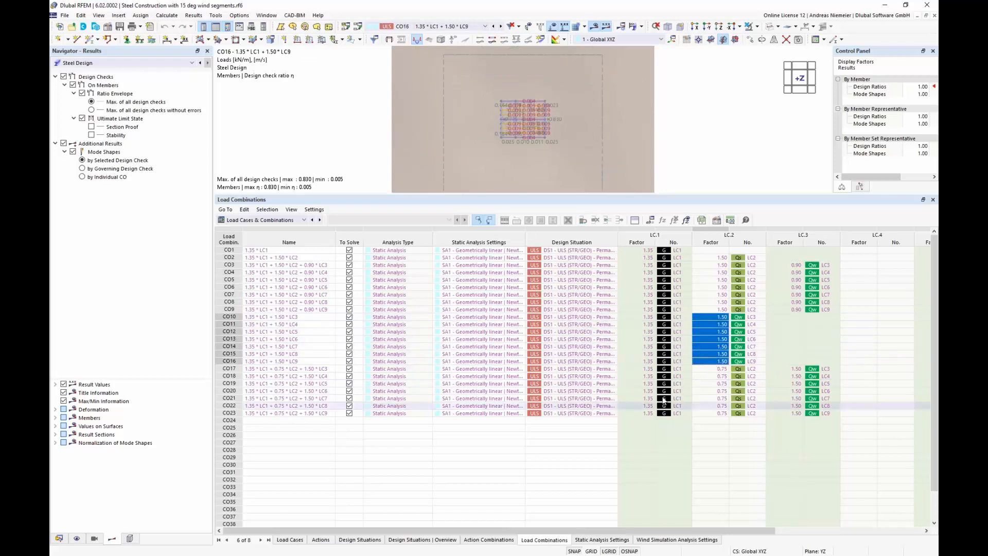
left_click_drag(786, 368, 786, 406)
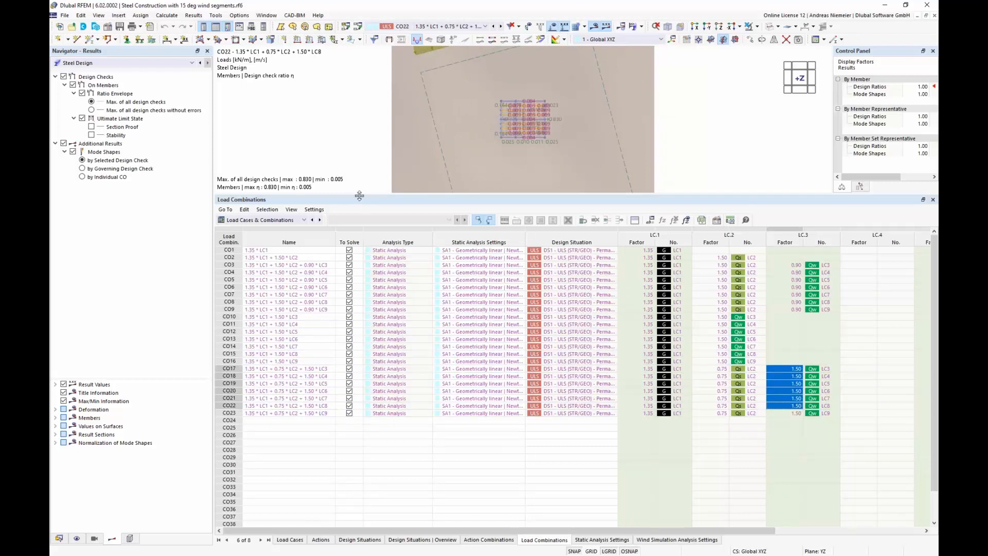
left_click_drag(359, 195, 359, 364)
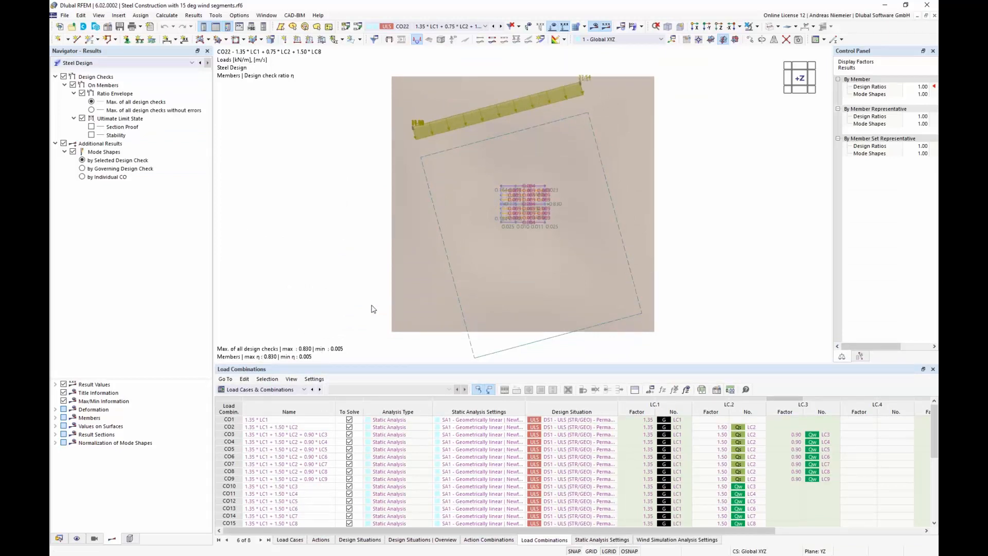
Step: Display the steel design ratios on members by design situation and look through the section proofs
left_click(272, 389)
left_click(263, 450)
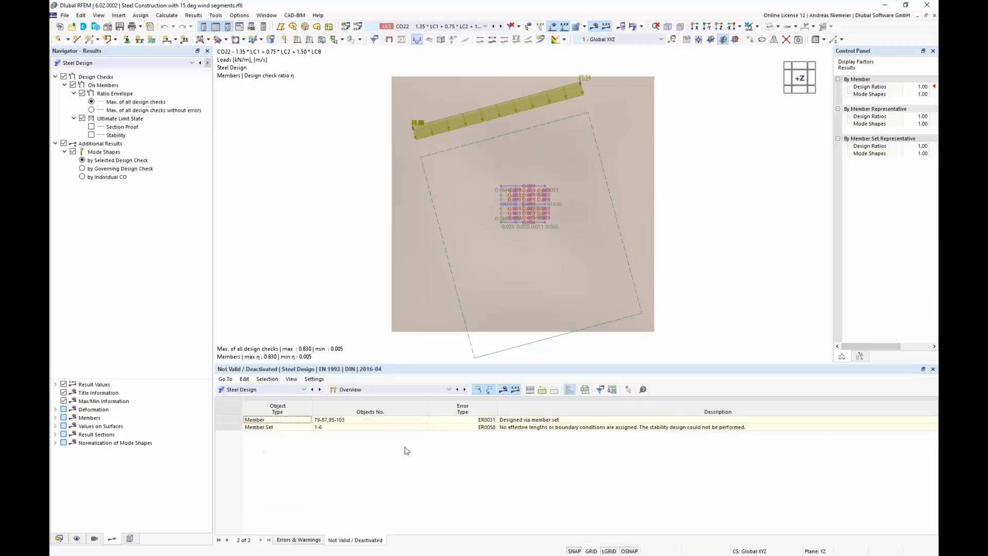
left_click(383, 389)
left_click(386, 413)
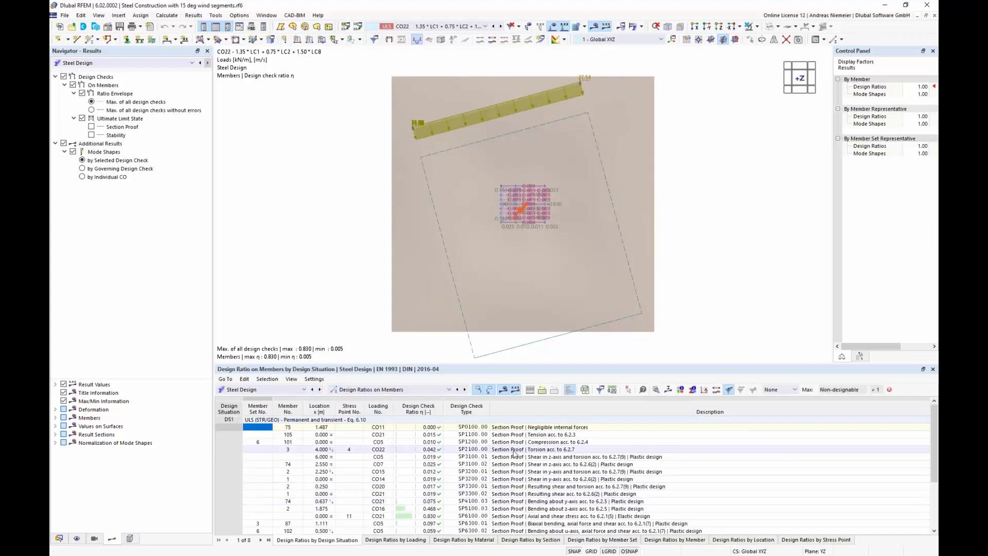
scroll(502, 471, "up", 3)
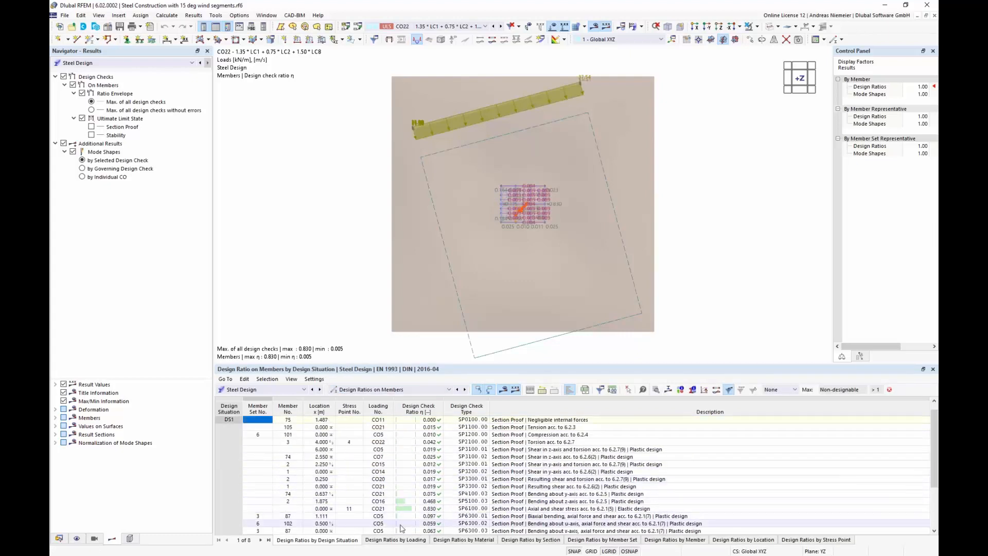
Step: Examine the design check details of the SP6100.00 axial and shear stress section proof for CO21, closing them when done
left_click(515, 509)
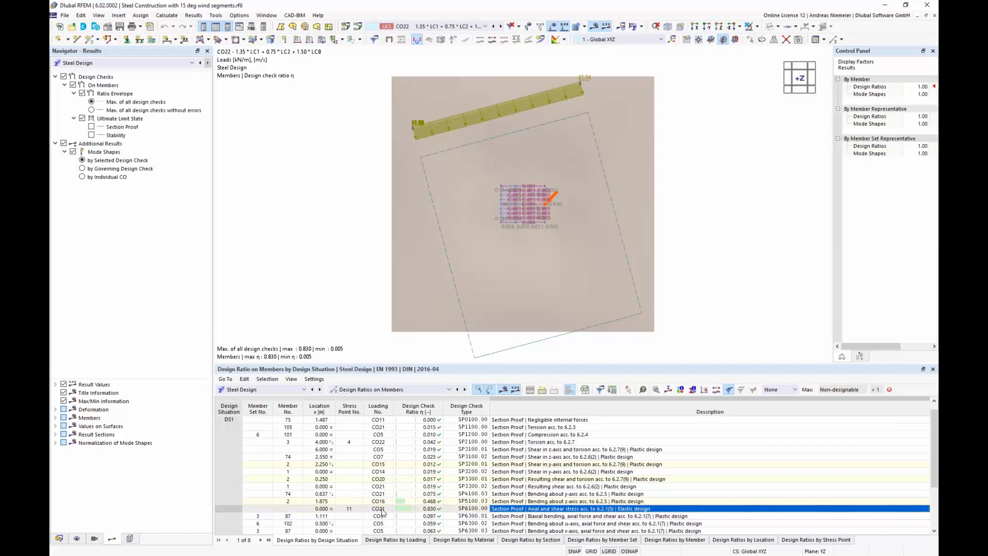
left_click(643, 390)
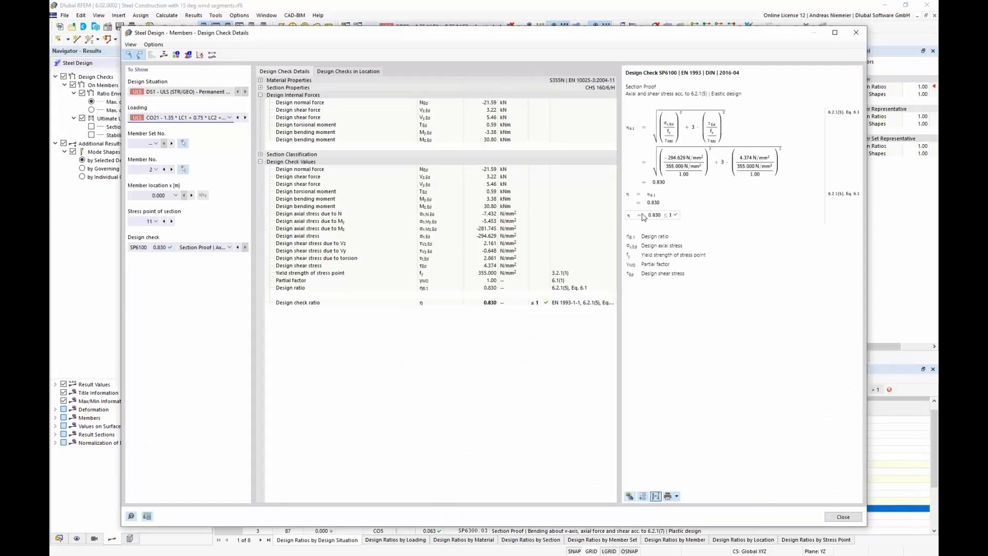
left_click(844, 517)
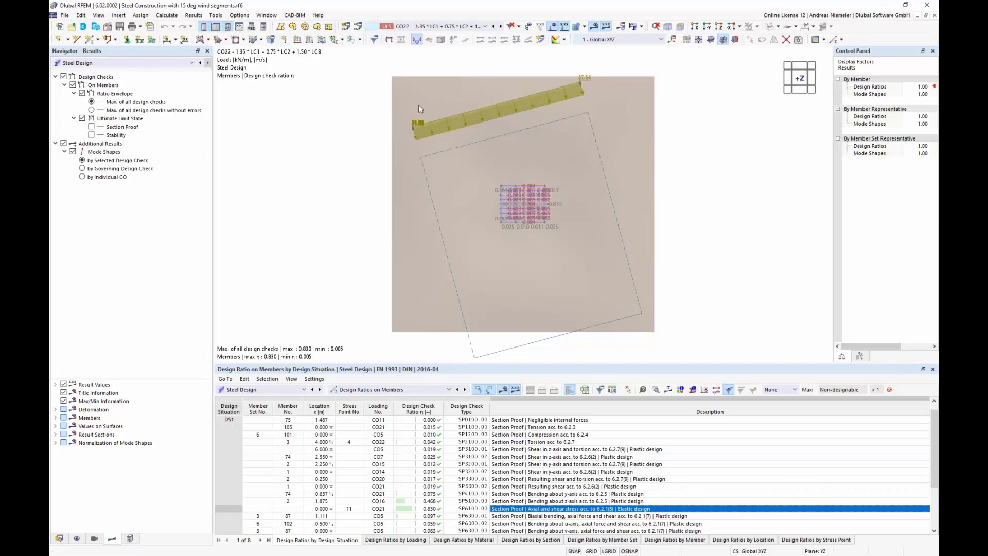
Step: Examine the wind simulation analysis settings and the available simulation types, leaving the settings without changes
left_click(172, 16)
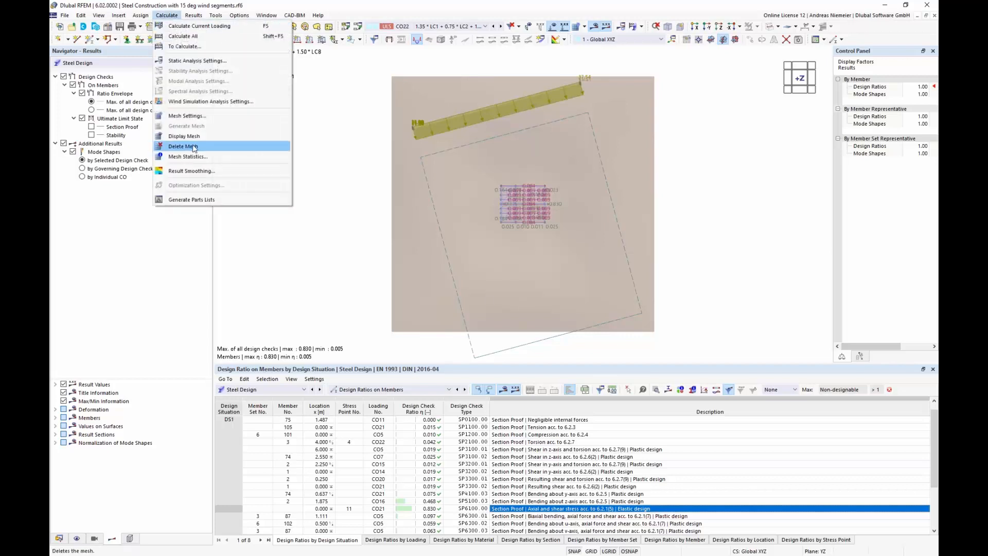
left_click(211, 101)
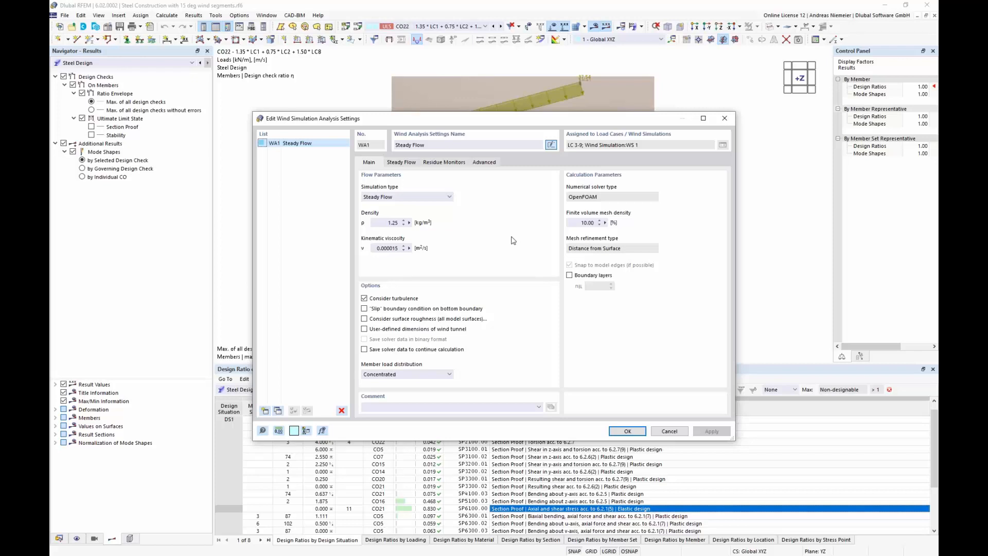
left_click(450, 198)
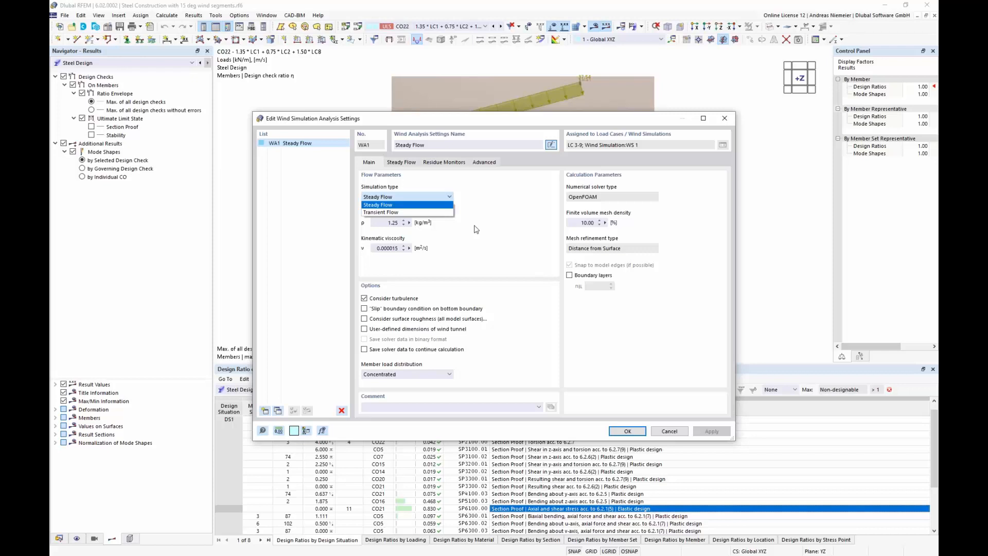
left_click(493, 202)
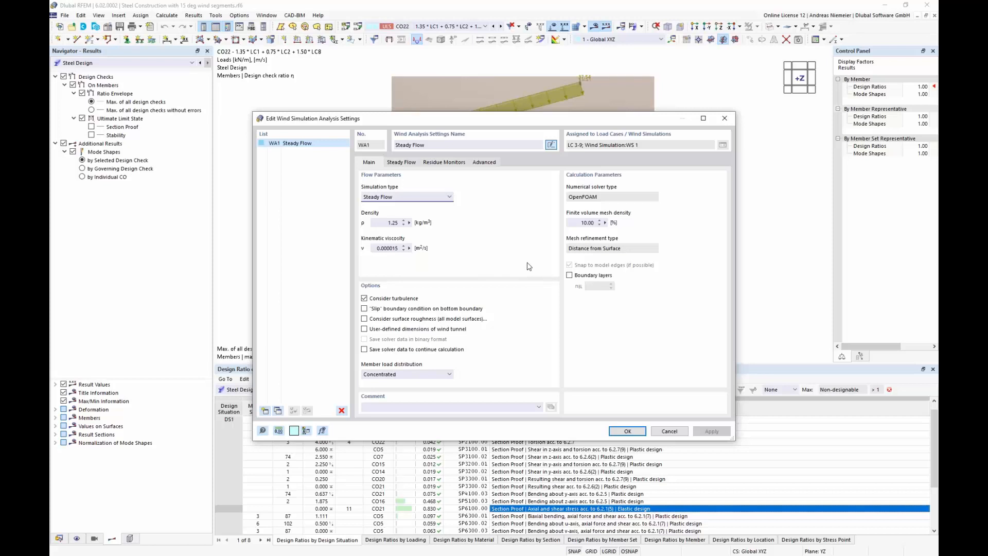
left_click(669, 431)
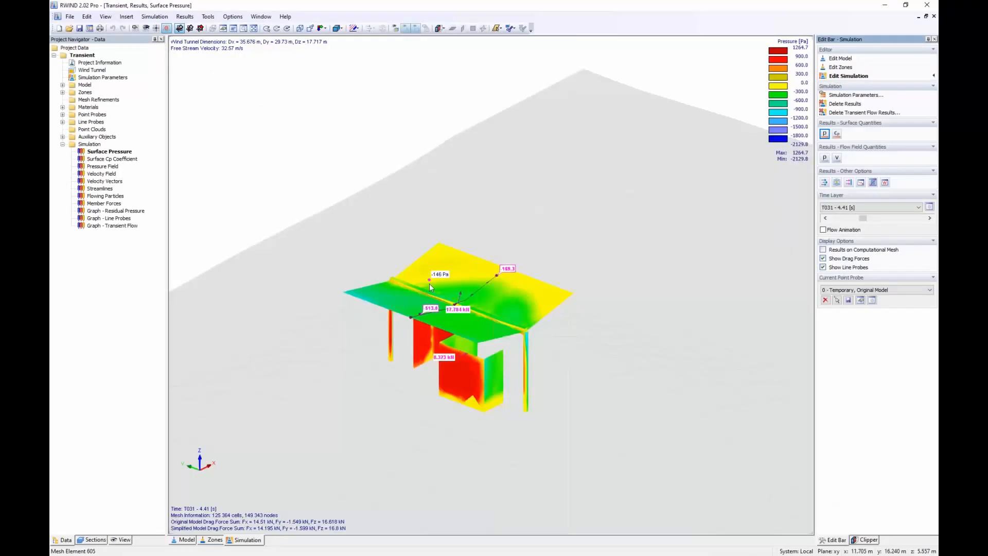
Step: In RWIND, hide the drag forces on the transient surface pressure results and view the structure from a low side angle
middle_click_drag(502, 430, 534, 275, "ctrl")
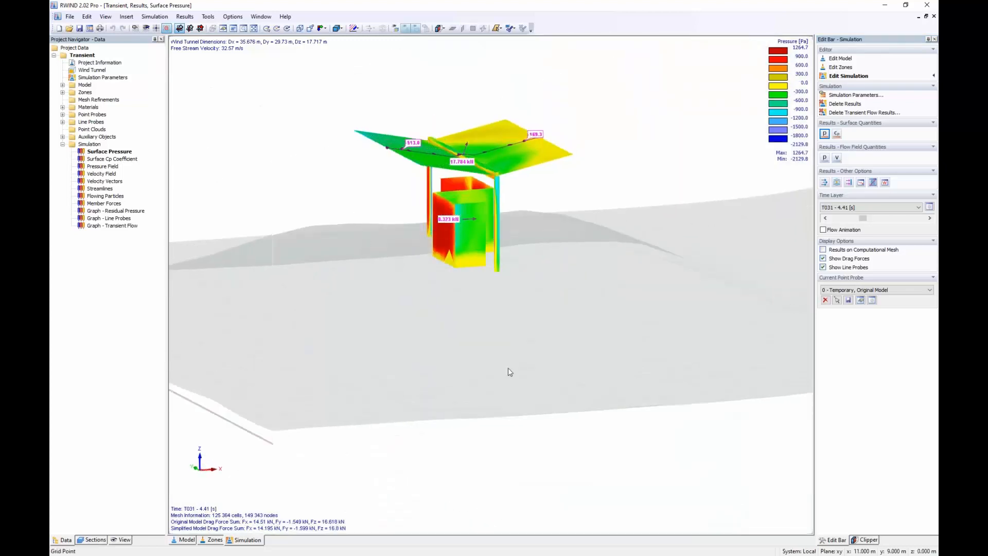
mouse_move(514, 153)
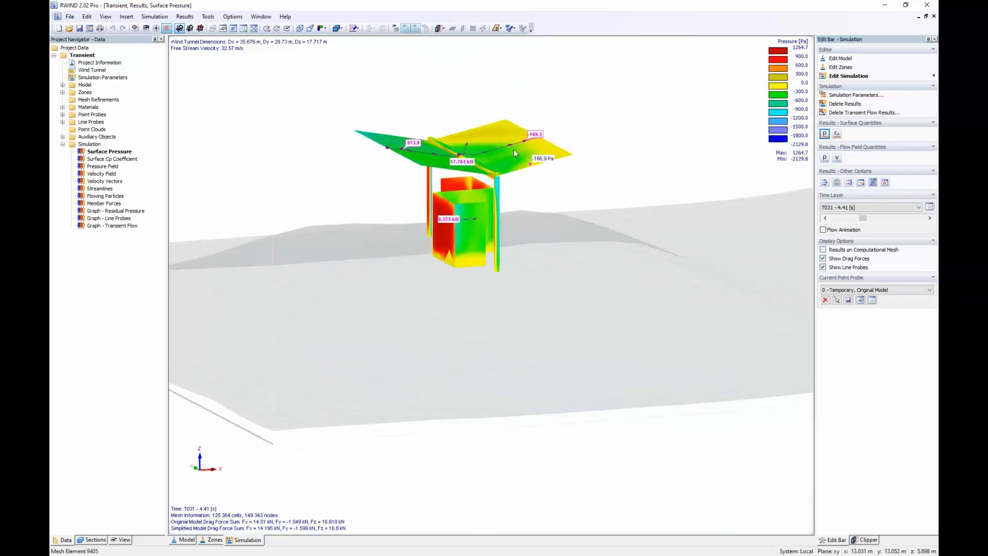
left_click(822, 258)
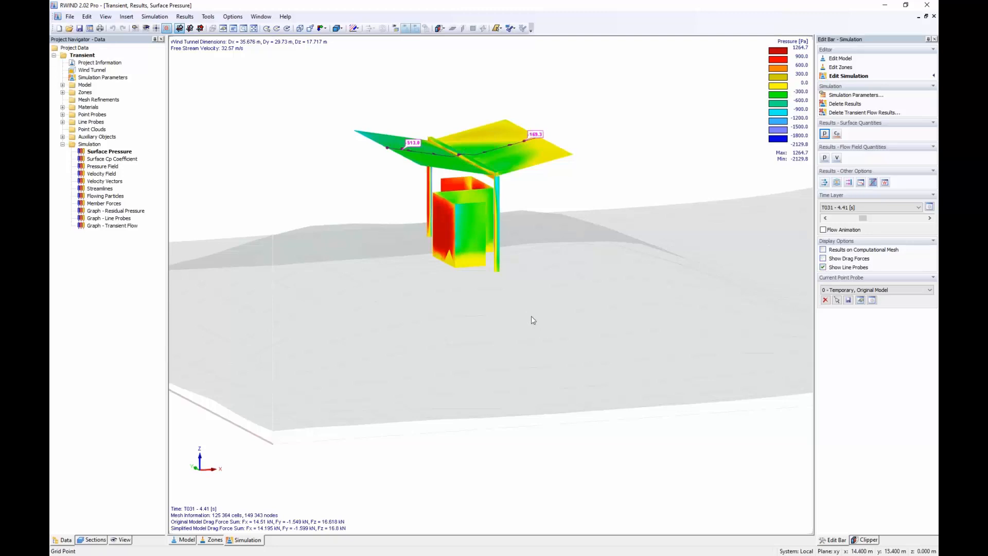
middle_click_drag(533, 320, 617, 350, "ctrl")
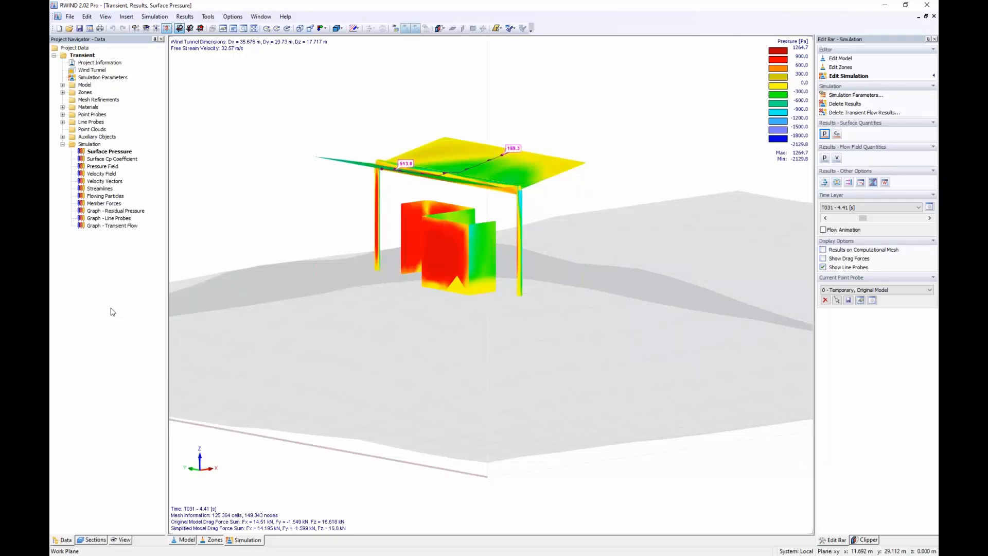
Step: Examine the simulation parameters for the transient flow, including the available master time layers, leaving the settings without changes
double_click(103, 77)
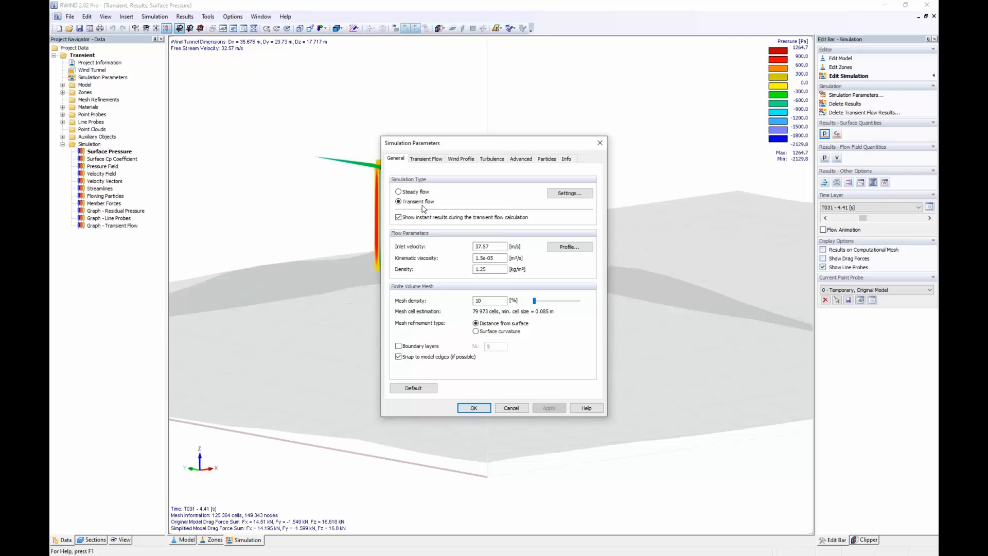
left_click(426, 159)
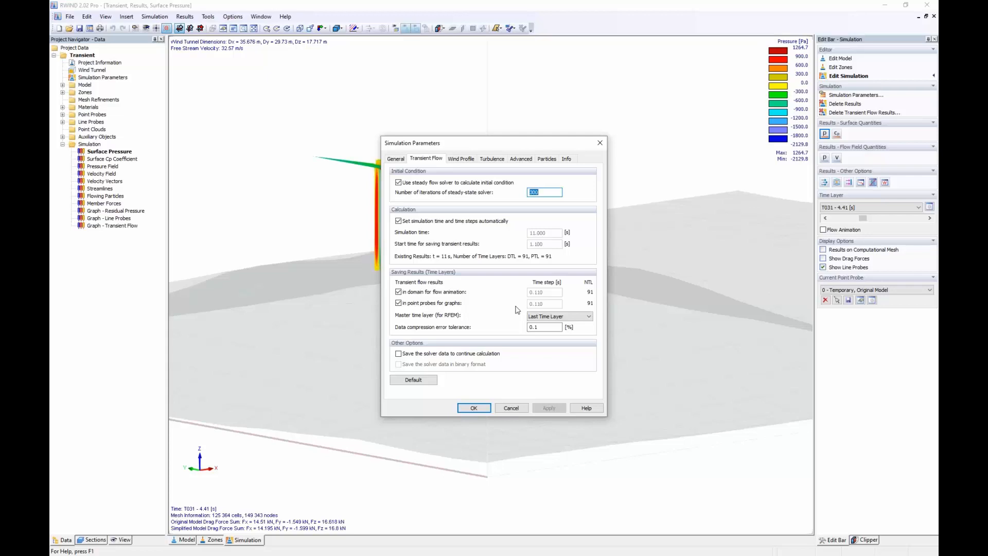
left_click(588, 316)
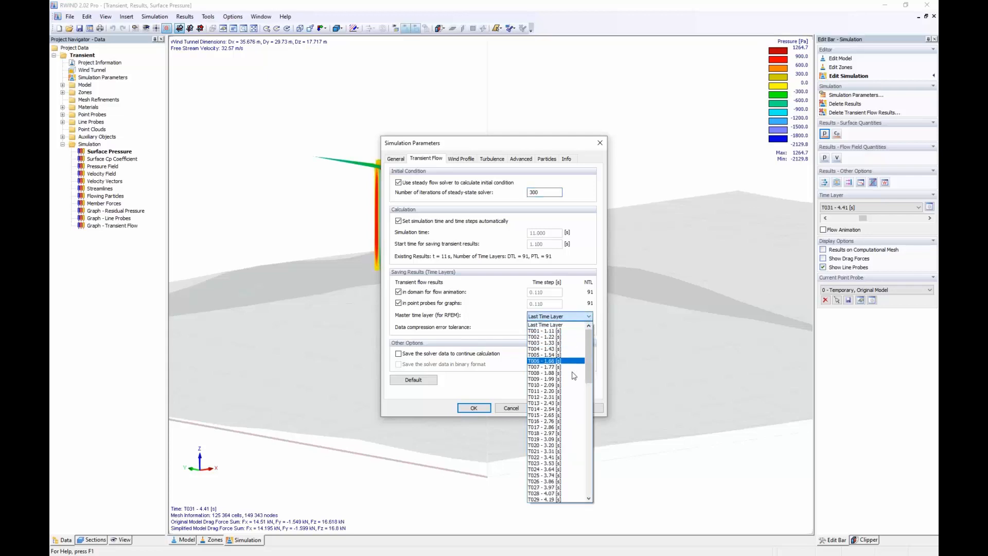
scroll(564, 476, "down", 4)
scroll(562, 466, "up", 4)
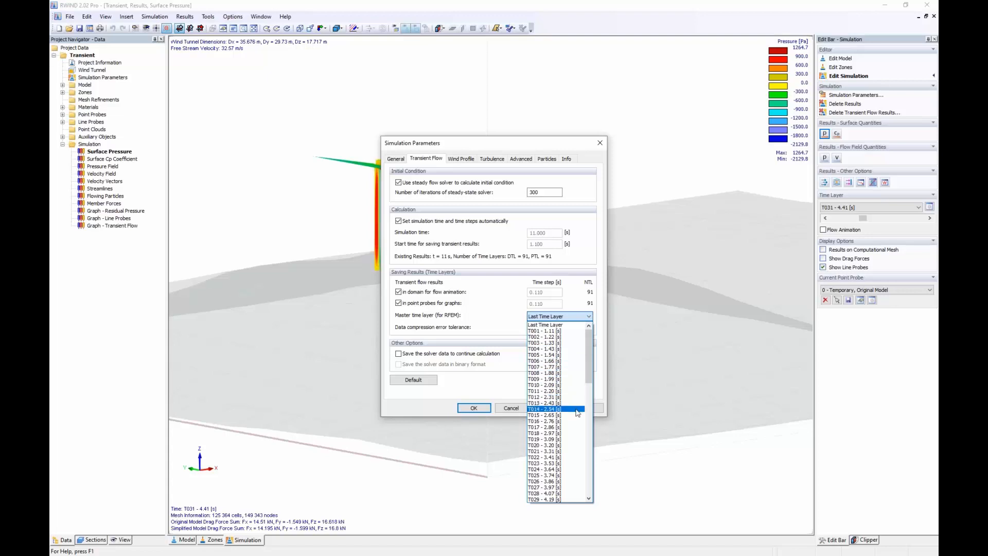
left_click(476, 334)
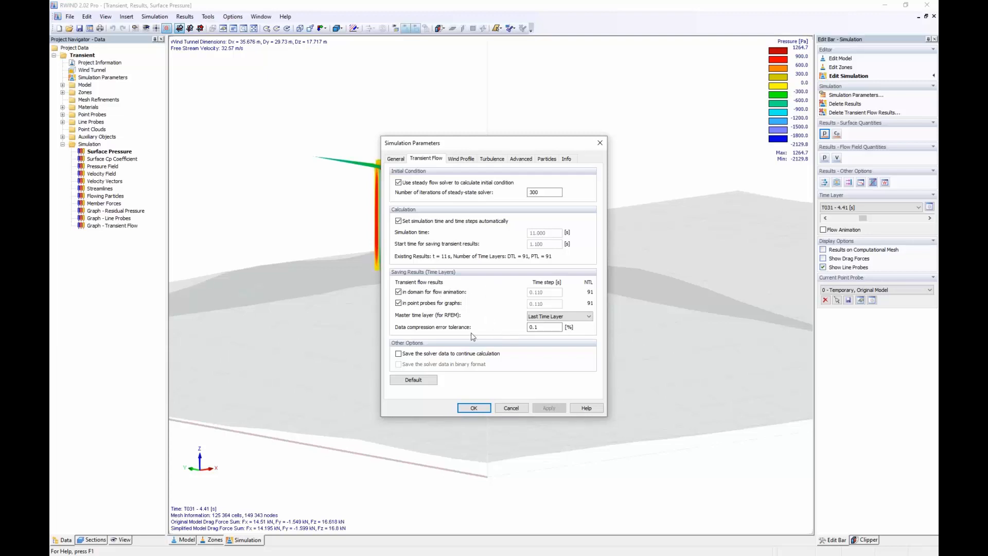
left_click(511, 408)
Step: Display the surface pressure at time layer T028 - 4.07 [s] and view the roof up close from above
left_click(869, 207)
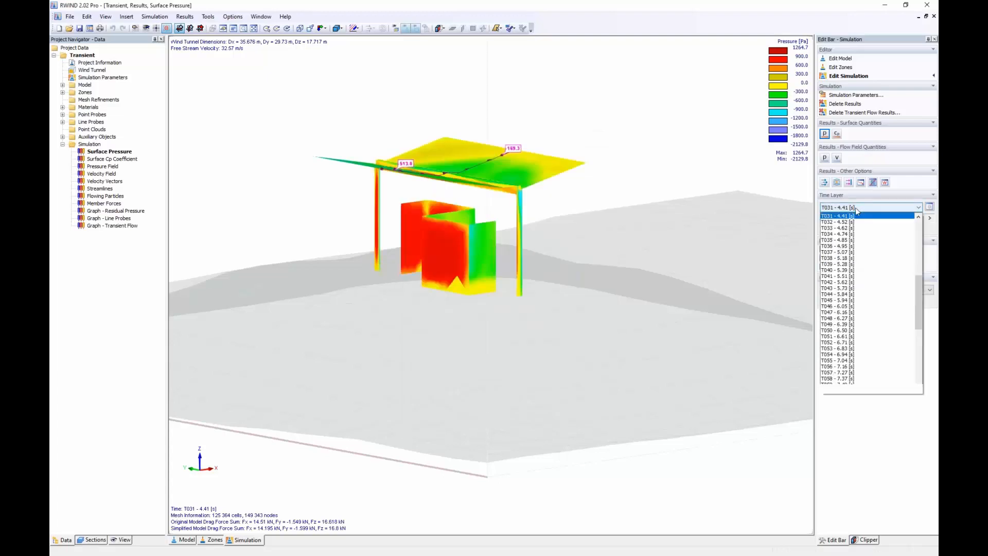
scroll(857, 311, "down", 10)
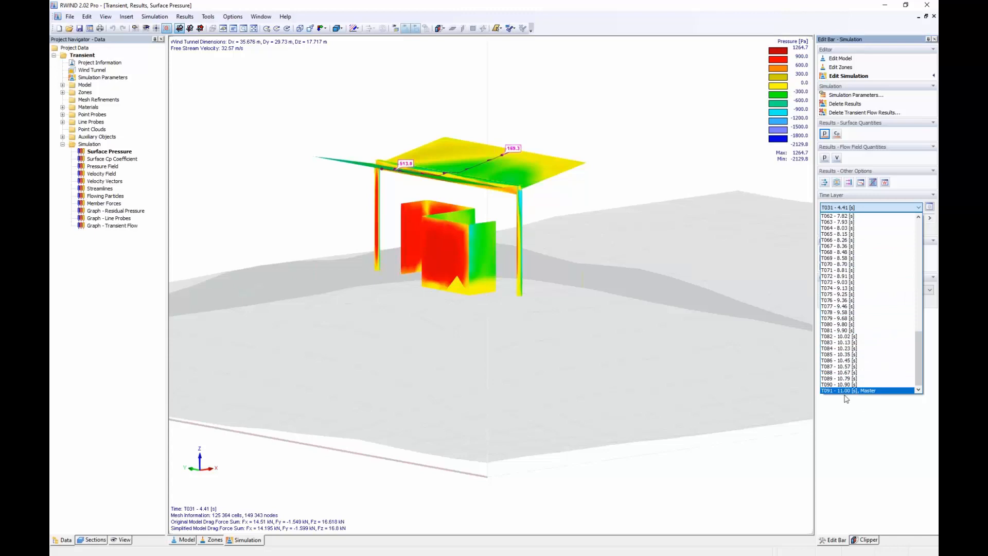
scroll(869, 358, "up", 1)
scroll(869, 358, "up", 13)
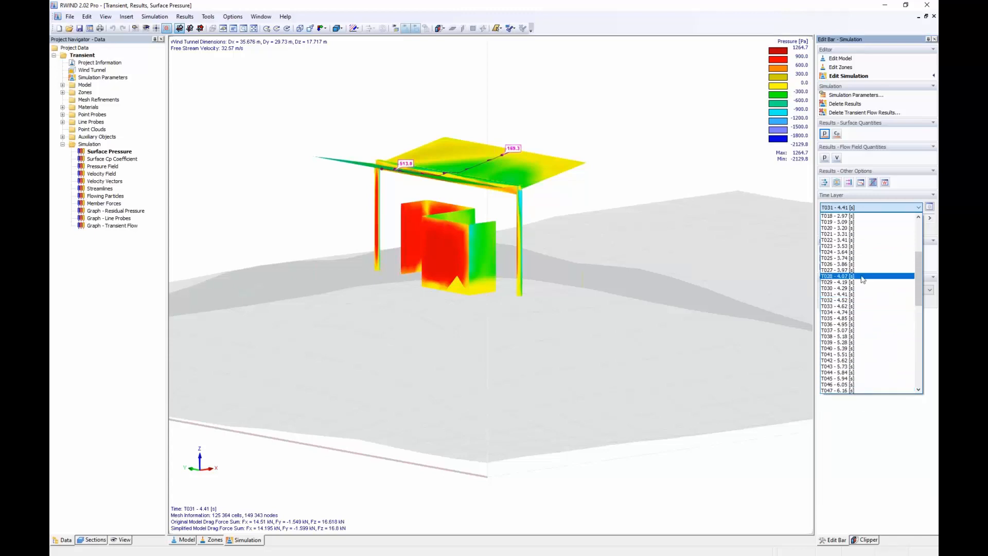
left_click(860, 276)
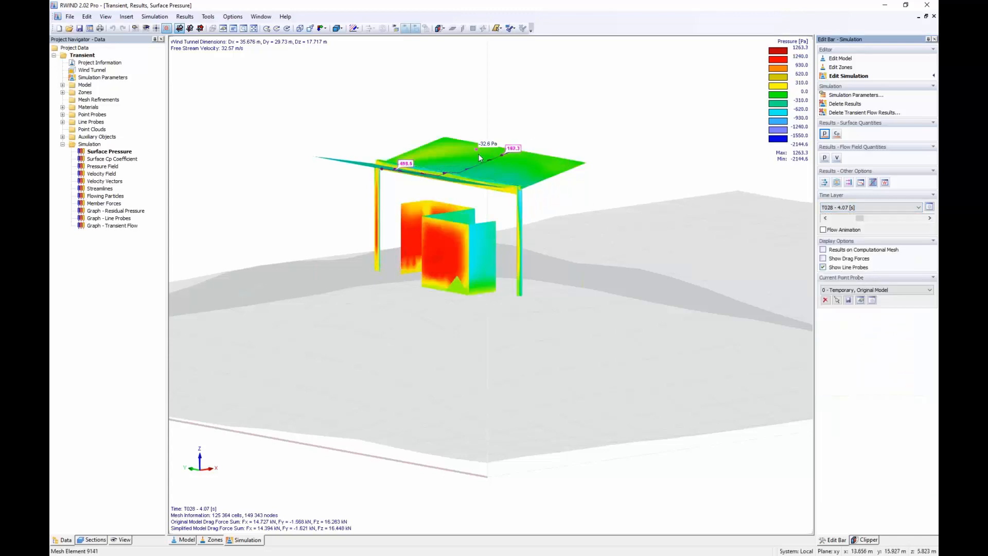
scroll(478, 154, "up", 1)
scroll(474, 130, "down", 1)
middle_click_drag(474, 129, 473, 145)
scroll(473, 145, "up", 3)
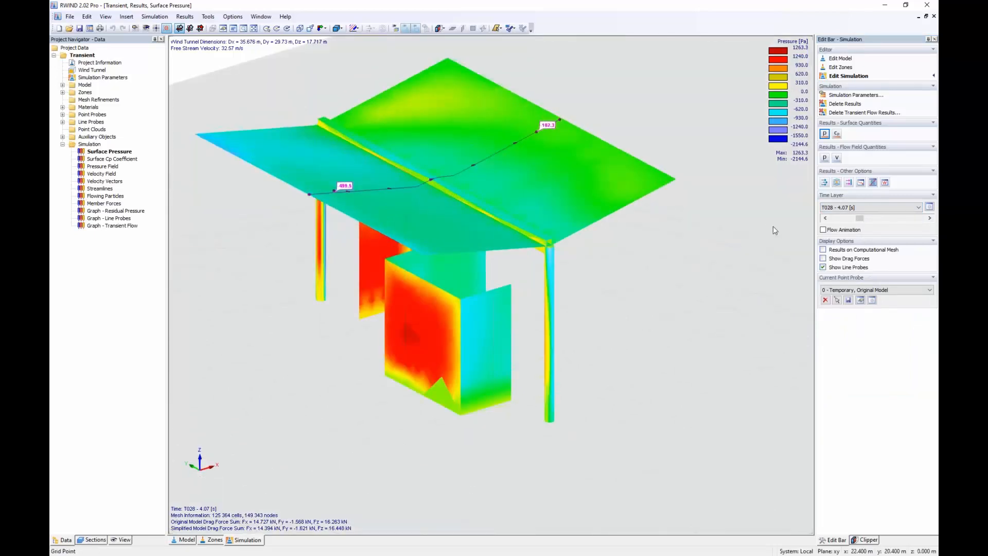
Step: Step the surface pressure from time layer T042 - 5.62 [s] to T047 - 6.16 [s], and play and stop the flow animation
left_click(870, 206)
left_click(850, 305)
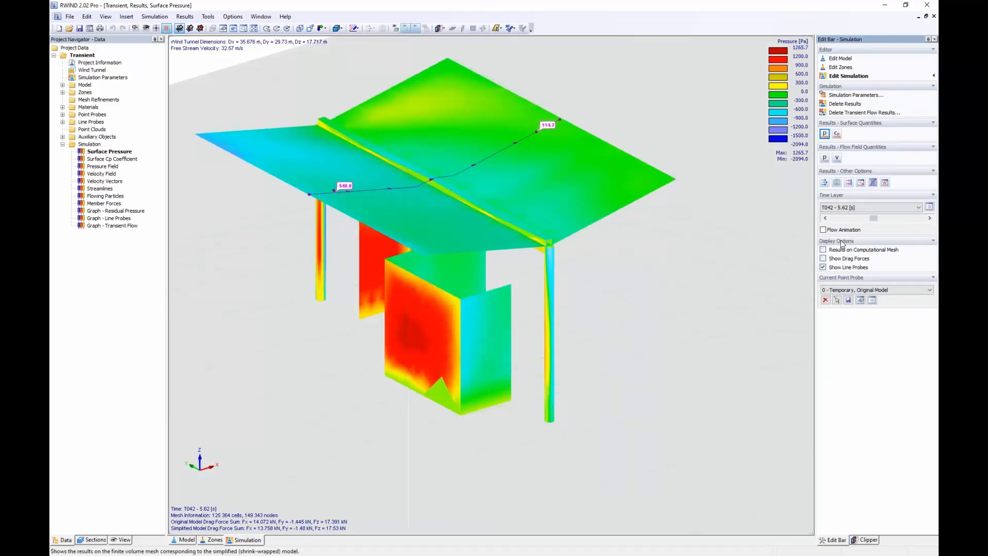
left_click(929, 219)
left_click(929, 218)
left_click(929, 218)
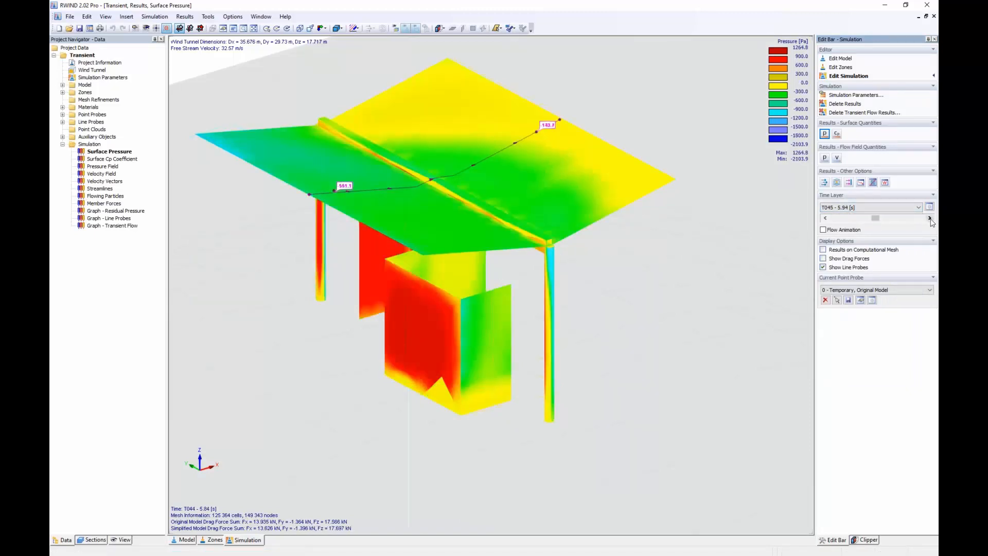
left_click(929, 219)
left_click(929, 218)
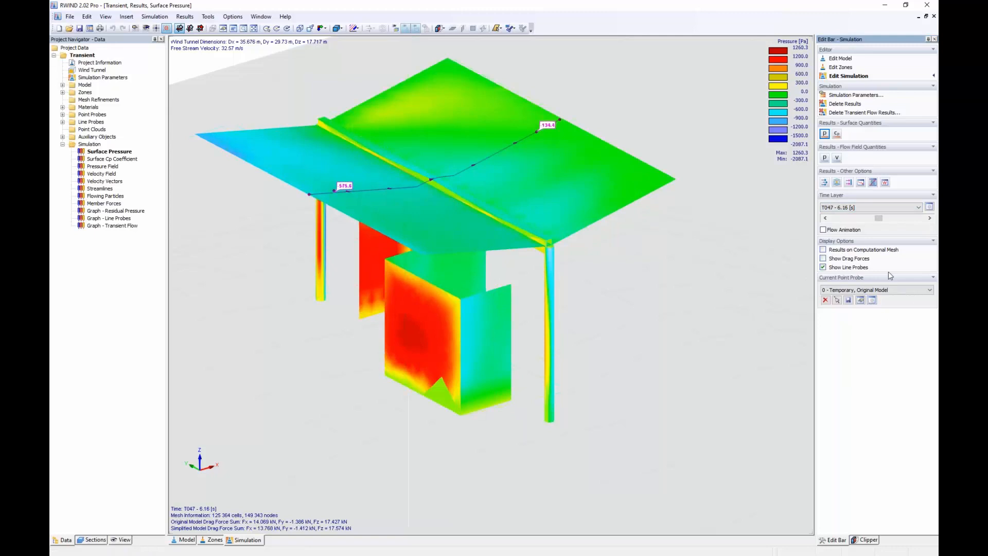
left_click(822, 230)
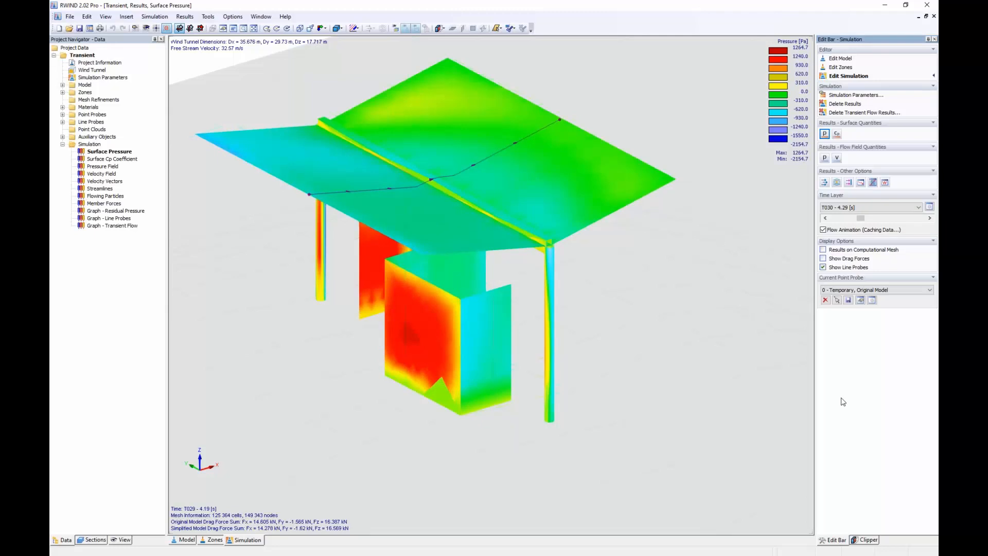
left_click(823, 230)
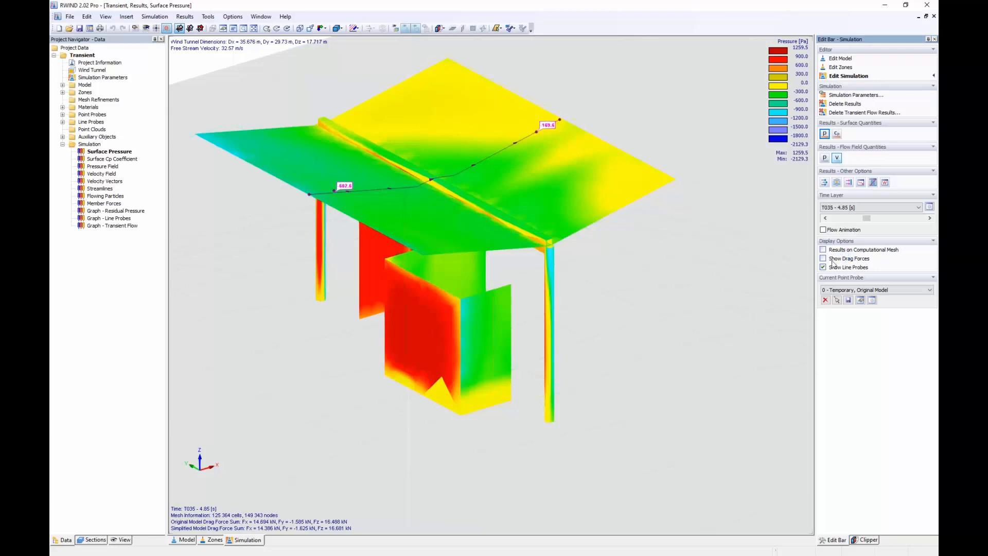
Step: Display the velocity field on the section plane in side view, and play and stop its flow animation
scroll(545, 251, "down", 3)
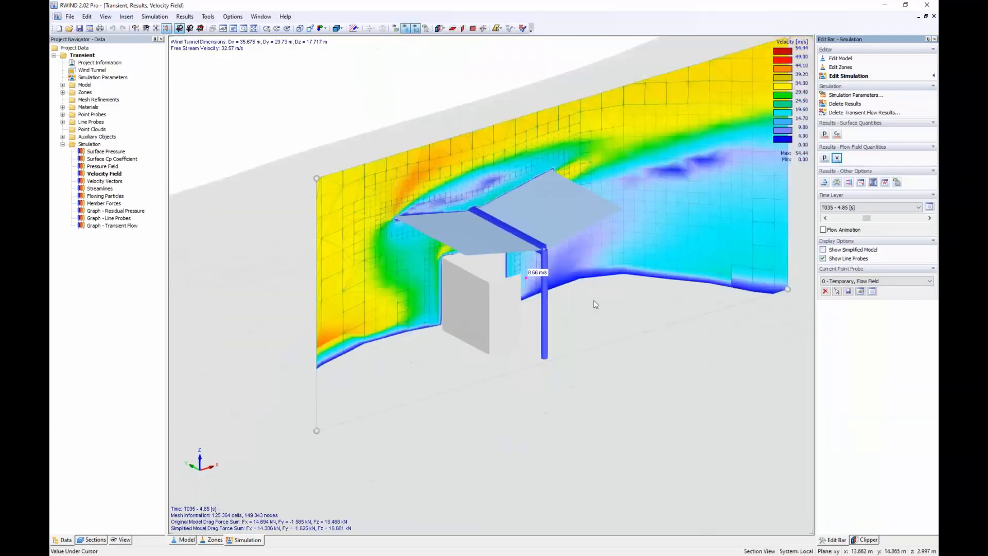
middle_click_drag(595, 304, 447, 303)
scroll(402, 225, "up", 3)
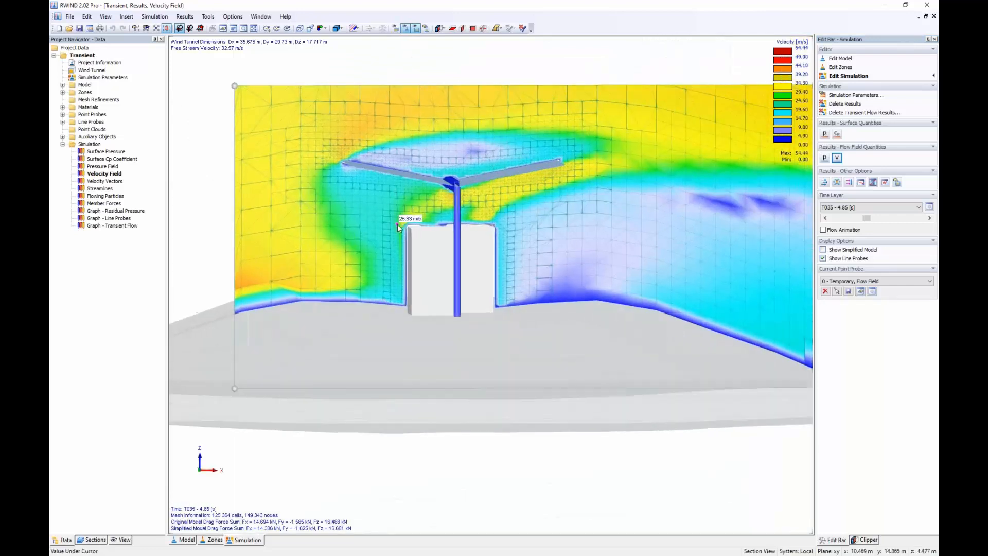
scroll(597, 236, "down", 2)
middle_click_drag(597, 236, 450, 234)
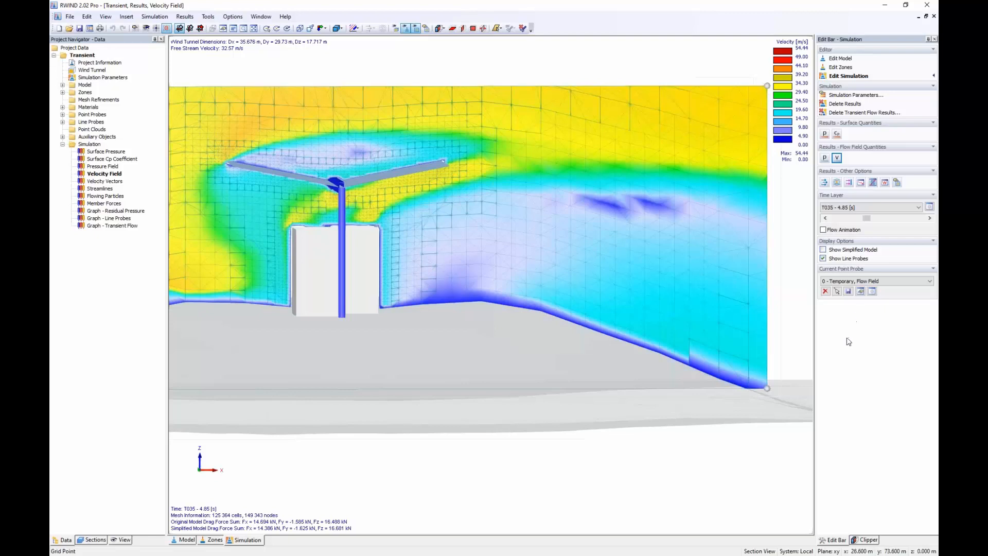
left_click(823, 230)
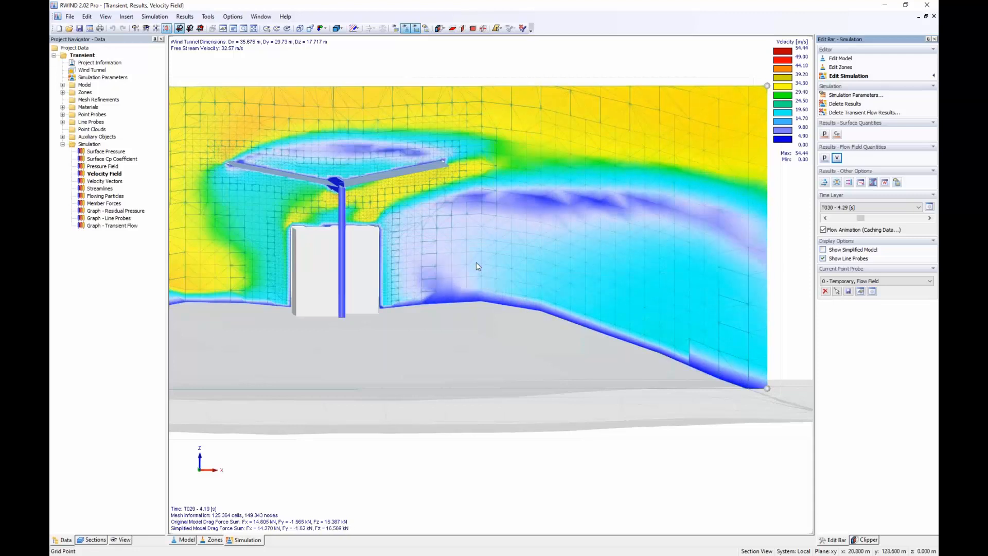
left_click(823, 230)
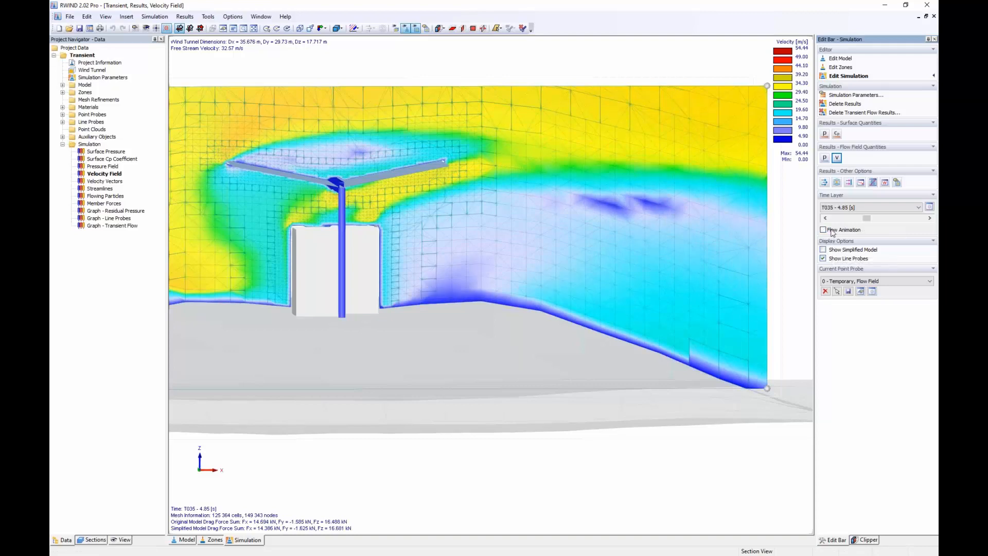
Step: Display the velocity vectors, run their flow animation until time layer T051 - 6.61 [s], and view them at an angle
left_click(824, 183)
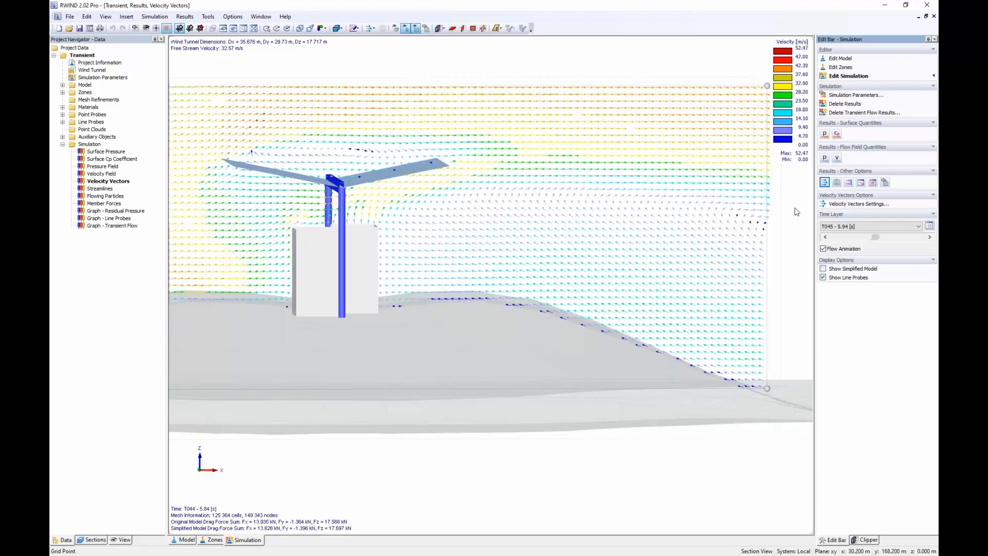
left_click(822, 249)
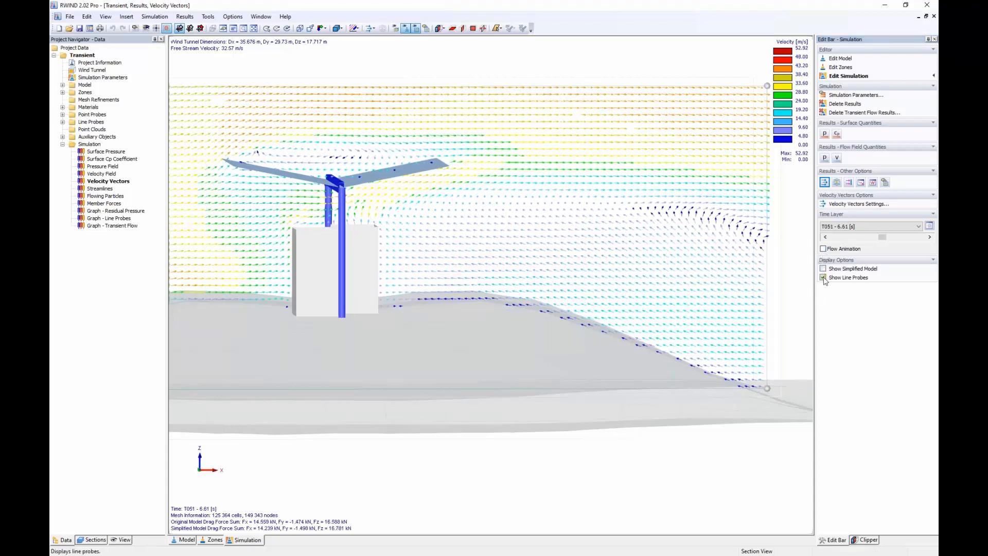
scroll(502, 263, "down", 1)
middle_click_drag(502, 264, 561, 297, "ctrl")
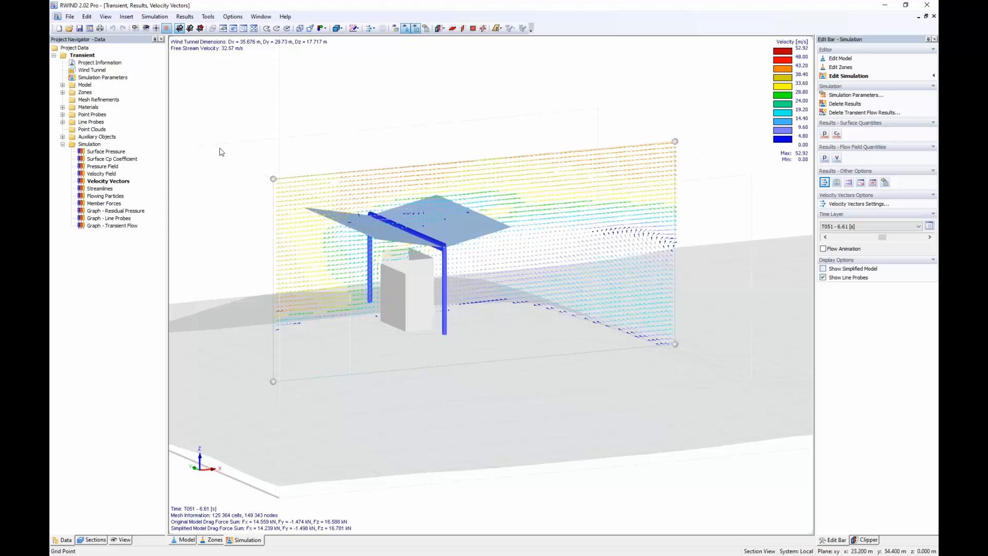
Step: Look through the project's zones and materials with the simulation results list collapsed, and select the point clouds entry
left_click(63, 144)
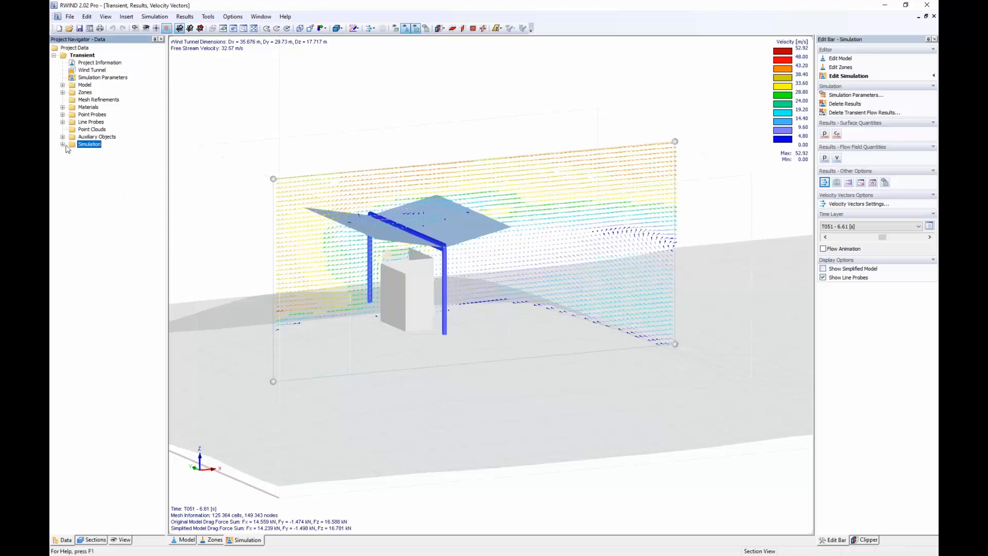
left_click(62, 92)
left_click(62, 92)
left_click(62, 107)
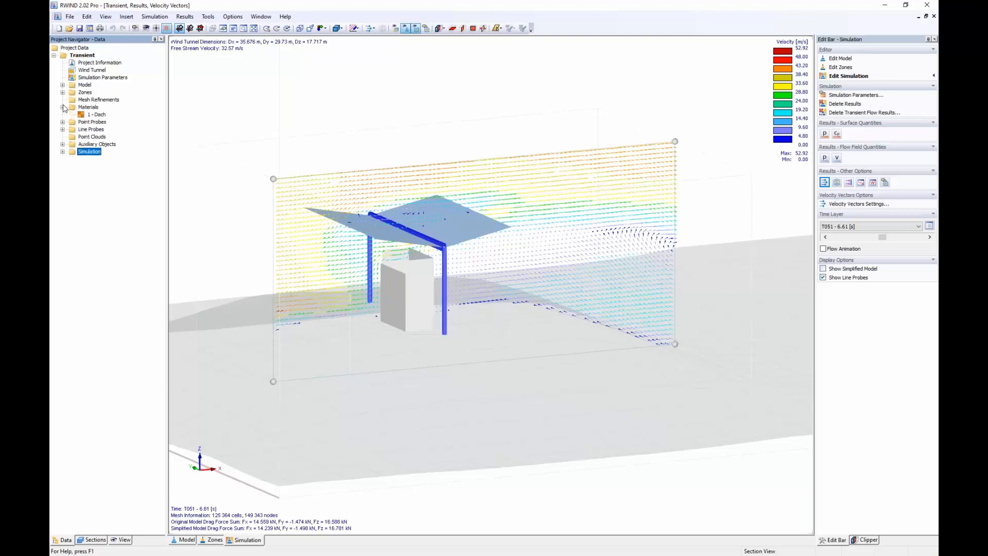
left_click(62, 107)
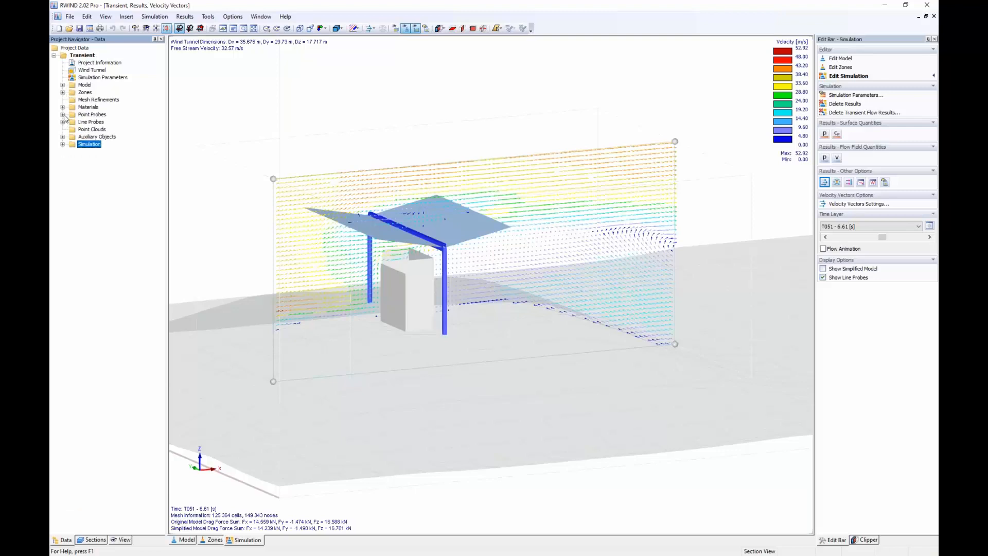
left_click(97, 129)
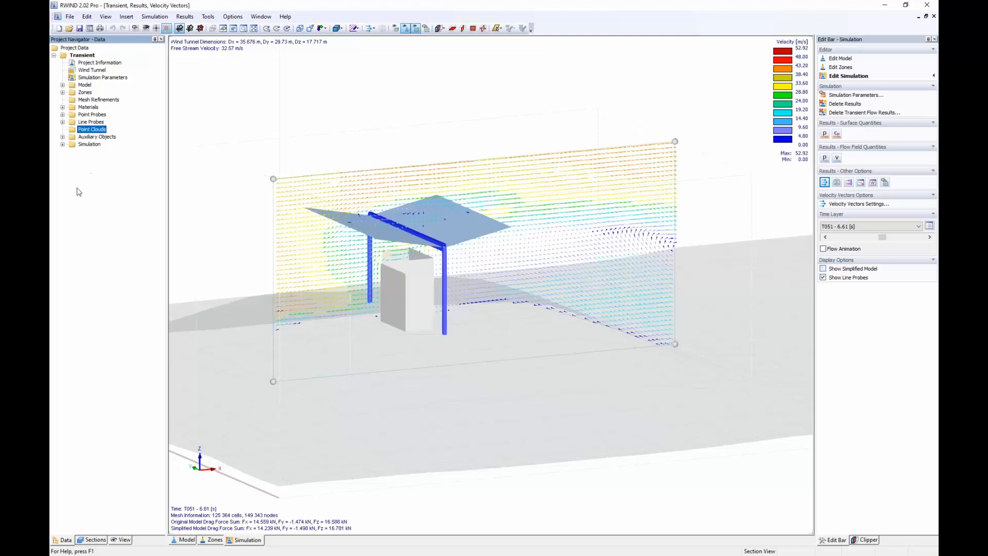
Step: List the project's defined zones and examine their colours on the model and terrain in the zones view
double_click(85, 93)
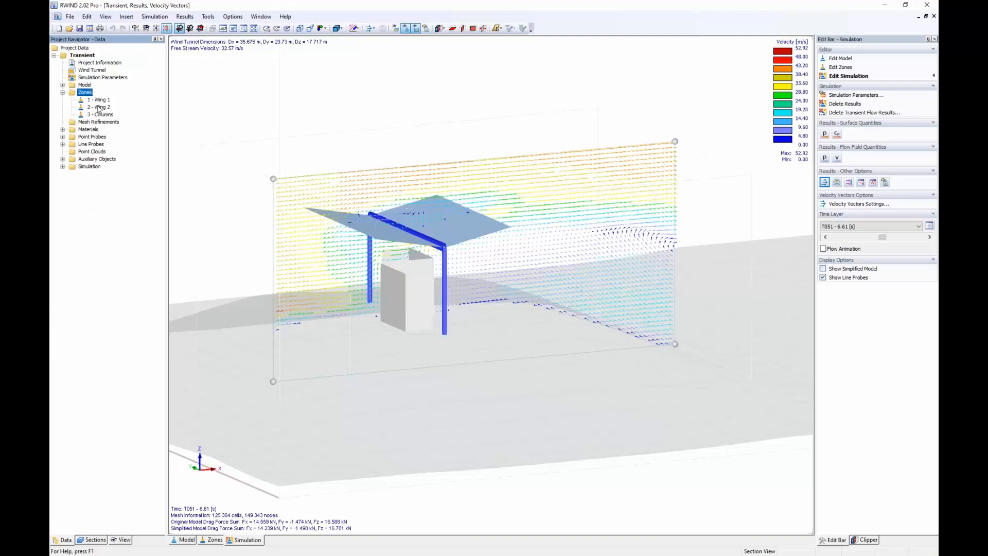
left_click(212, 539)
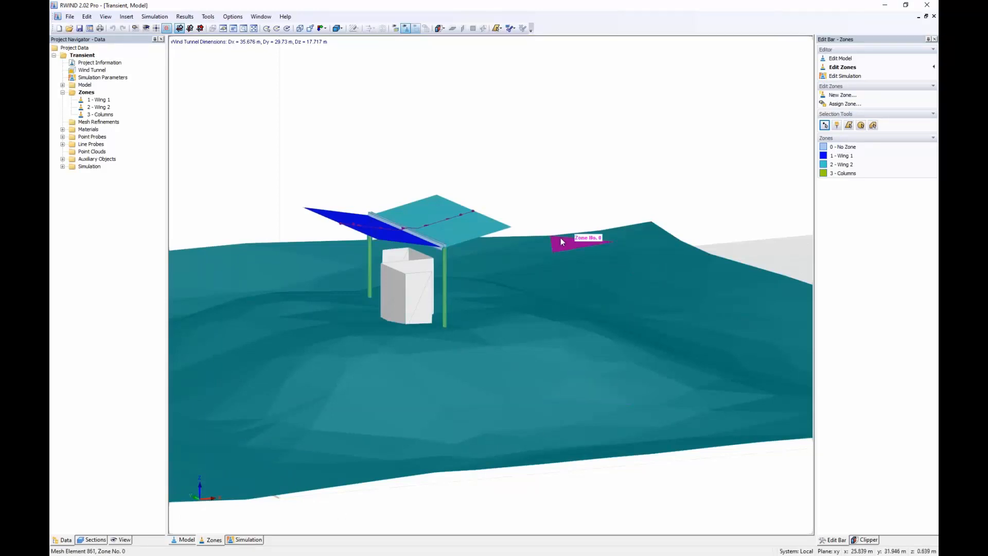
middle_click_drag(560, 238, 545, 183)
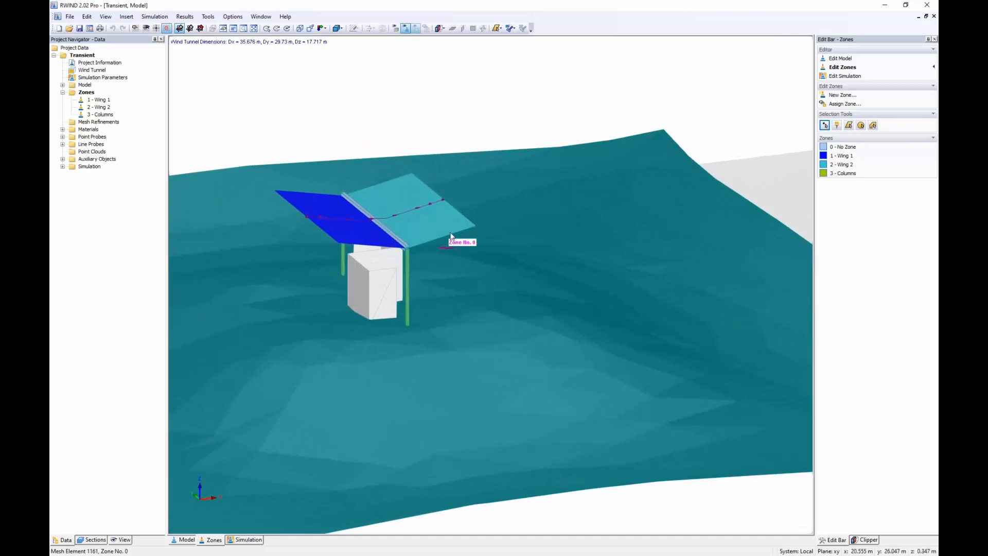
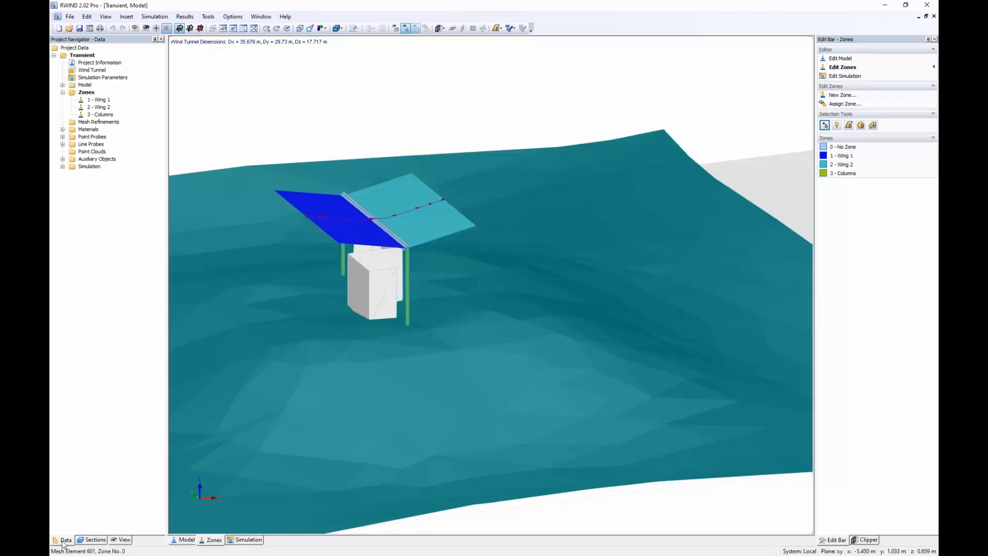
middle_click_drag(216, 484, 405, 339)
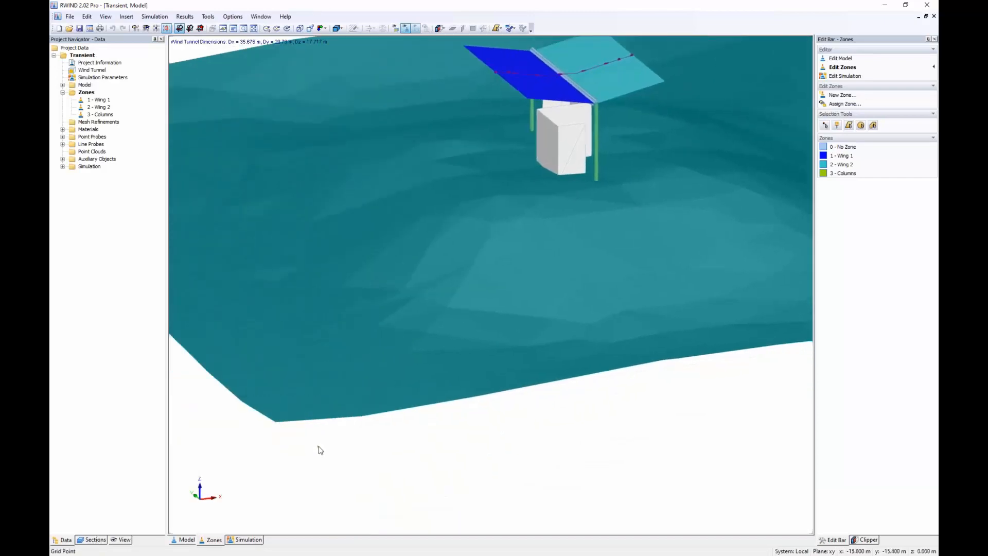
Step: Isolate zones Wing 1 and Wing 2 in turn as mesh sections in the zones view, ending with Wing 1
left_click(93, 539)
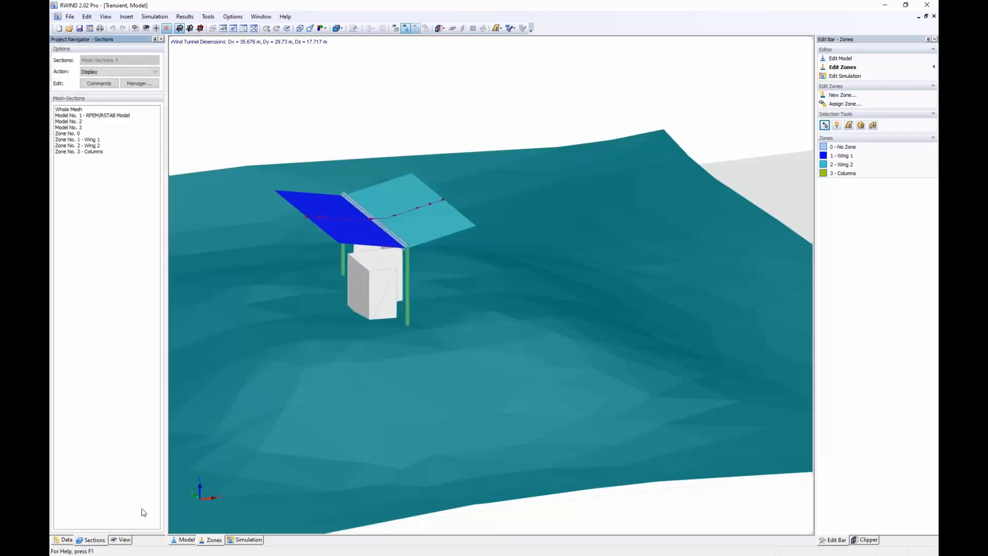
left_click(93, 140)
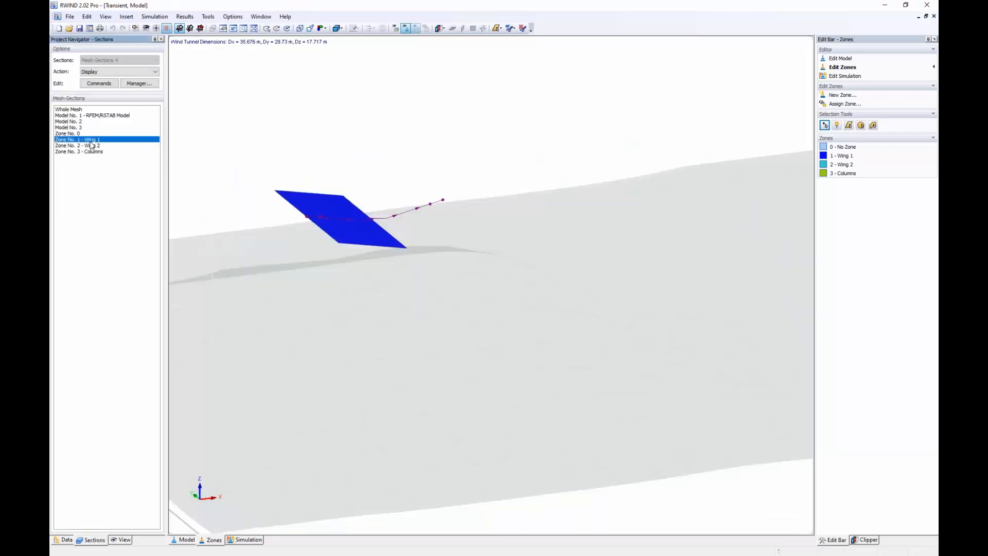
left_click(87, 147)
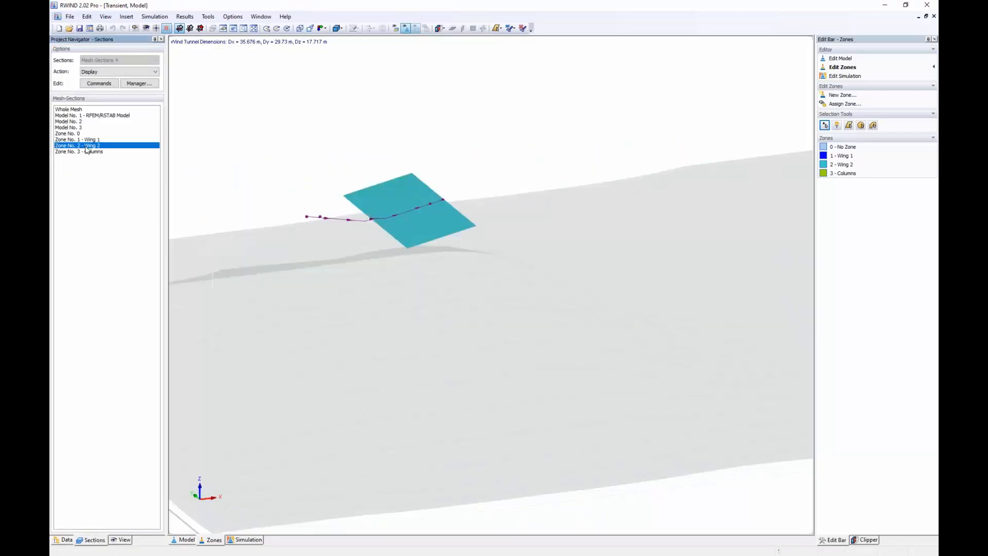
left_click(93, 140)
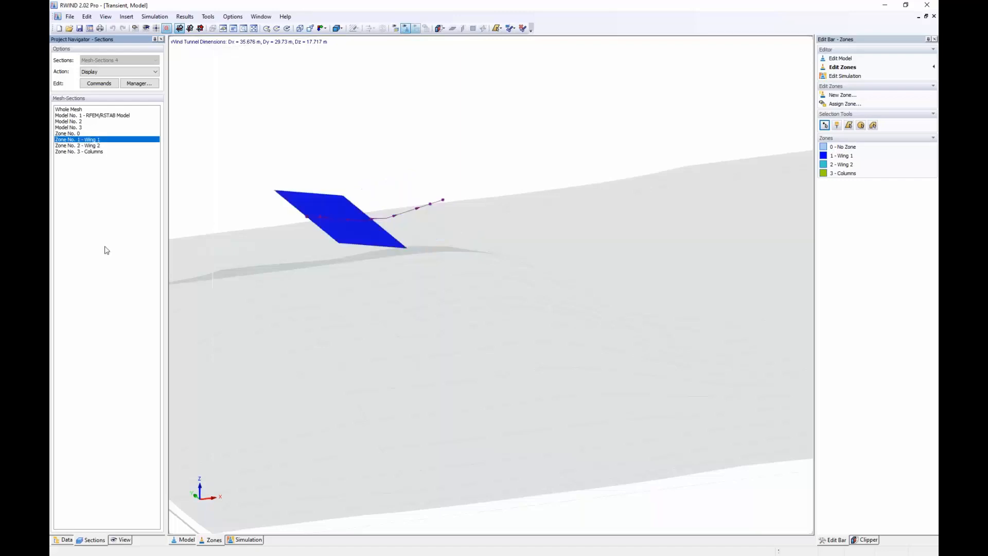
Step: Display the surface pressure results for zones Flügel 1 and Flügel 2 separately and together, ending with only Flügel 1
left_click(238, 539)
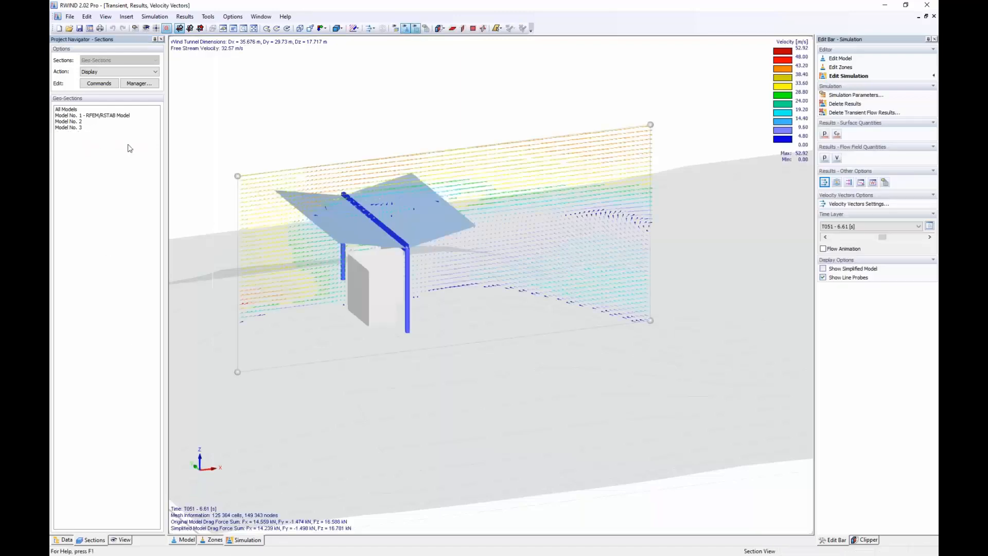
left_click(825, 134)
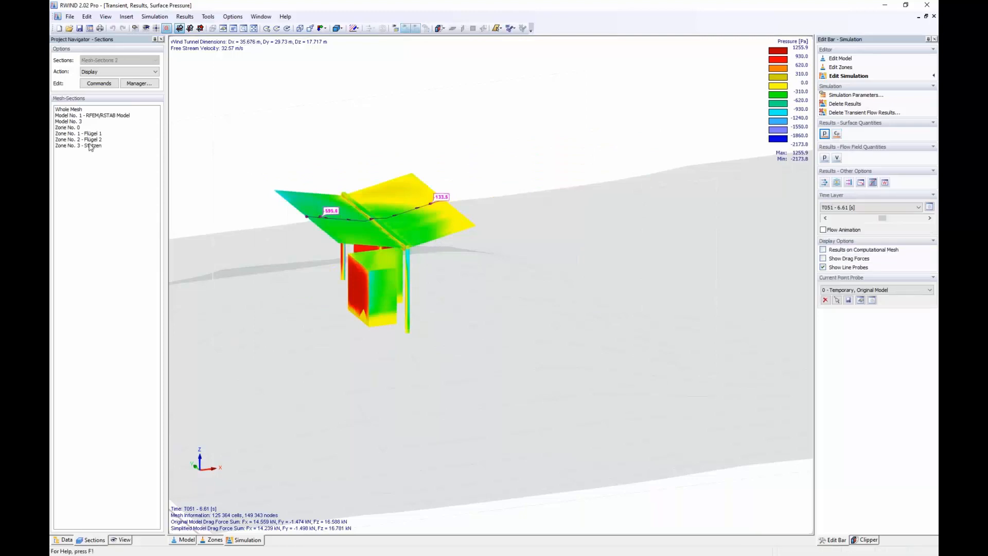
left_click(88, 134)
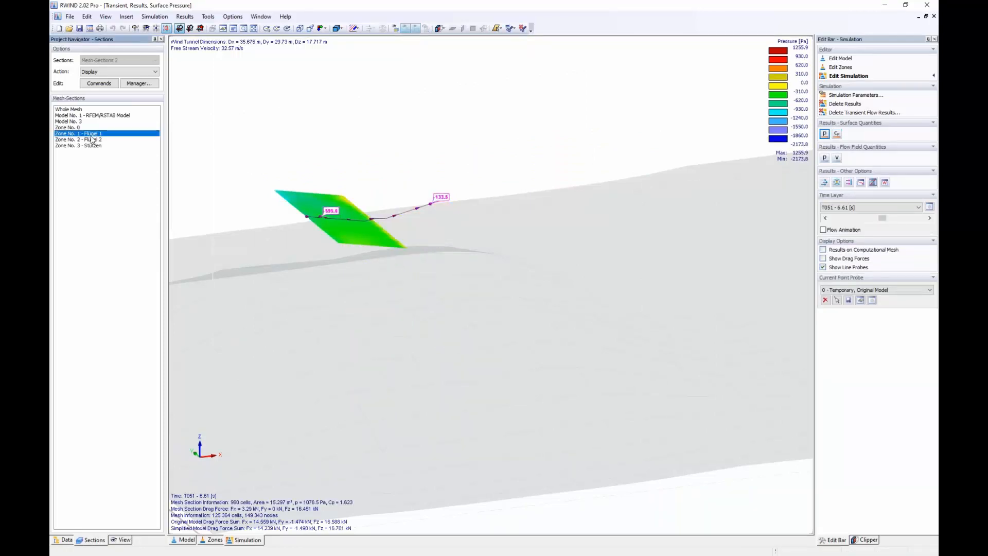
left_click(94, 140)
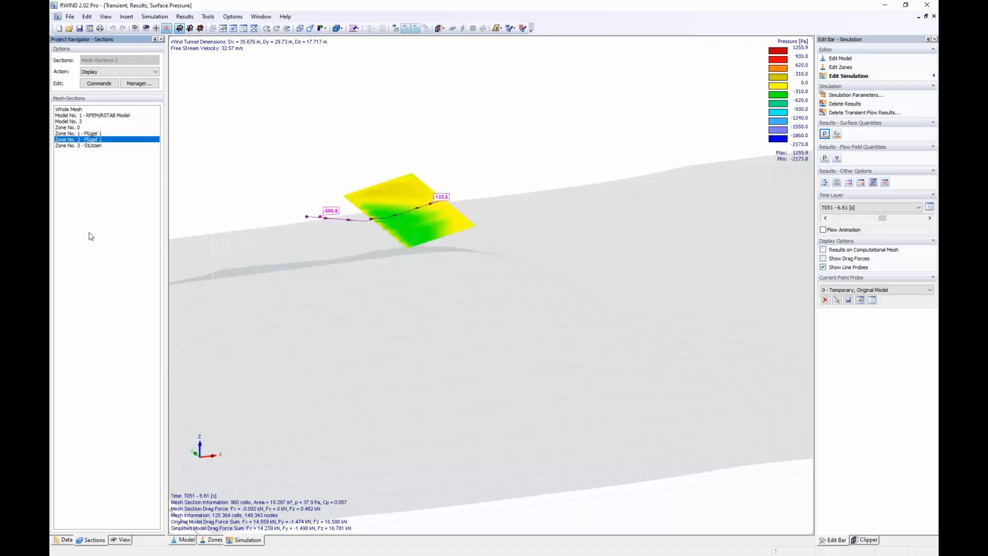
left_click(98, 134, "ctrl")
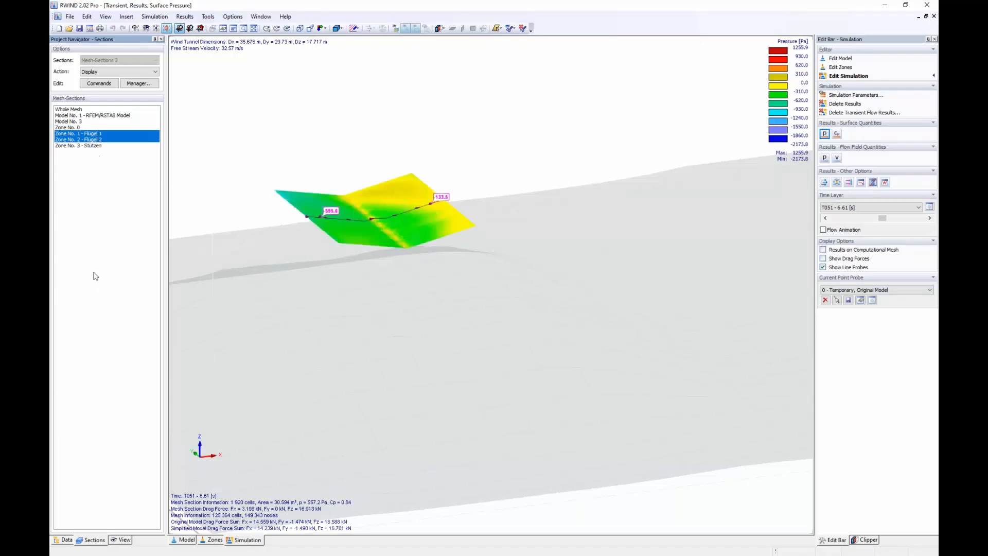
left_click(96, 139, "ctrl")
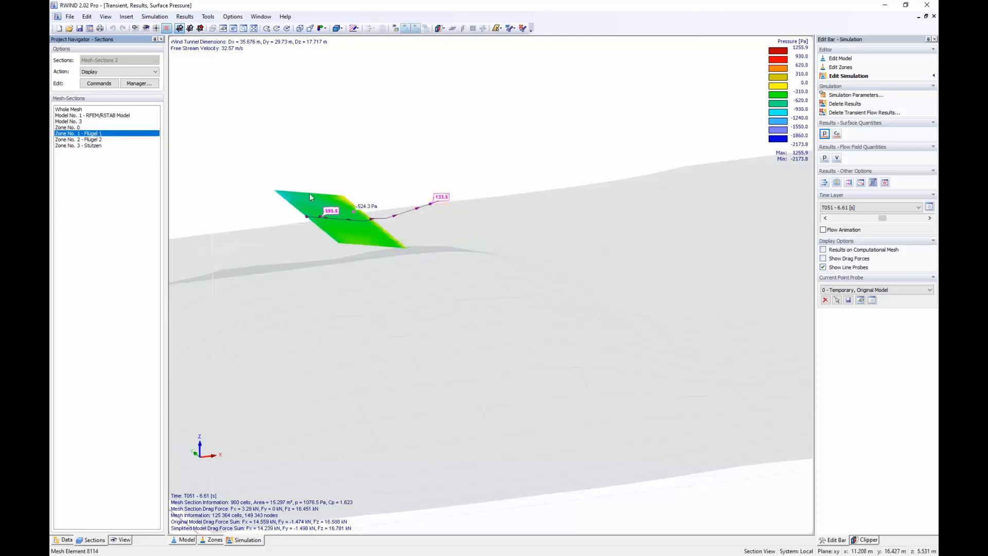
Step: Show the drag forces on the surface pressure results and compare them for zones Flügel 1 and Flügel 2, ending on Flügel 1
left_click(823, 260)
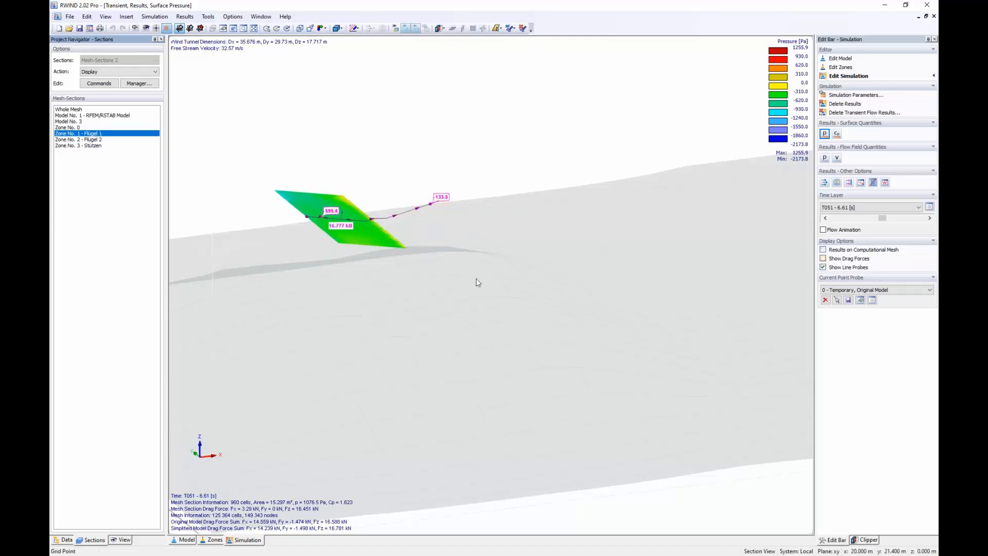
scroll(323, 217, "up", 3)
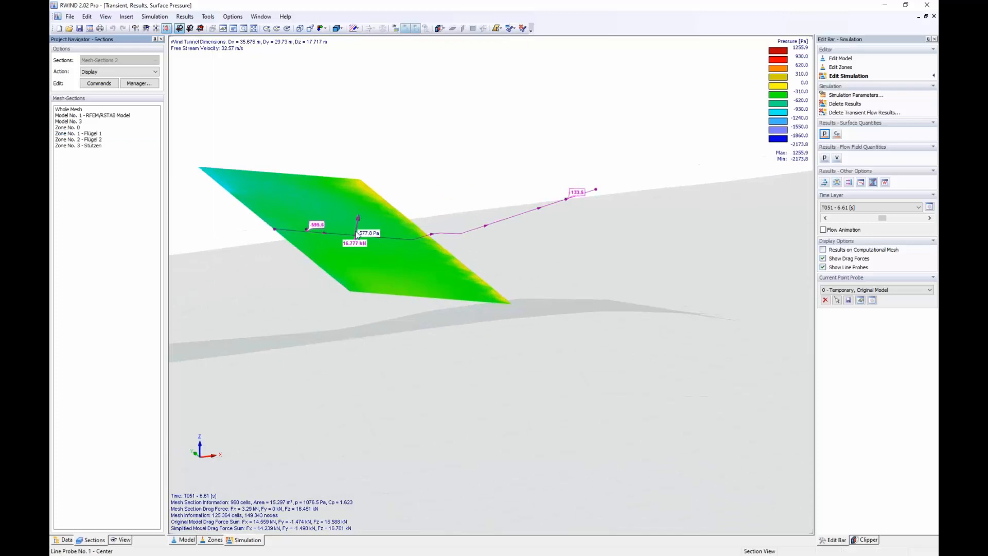
left_click(85, 139)
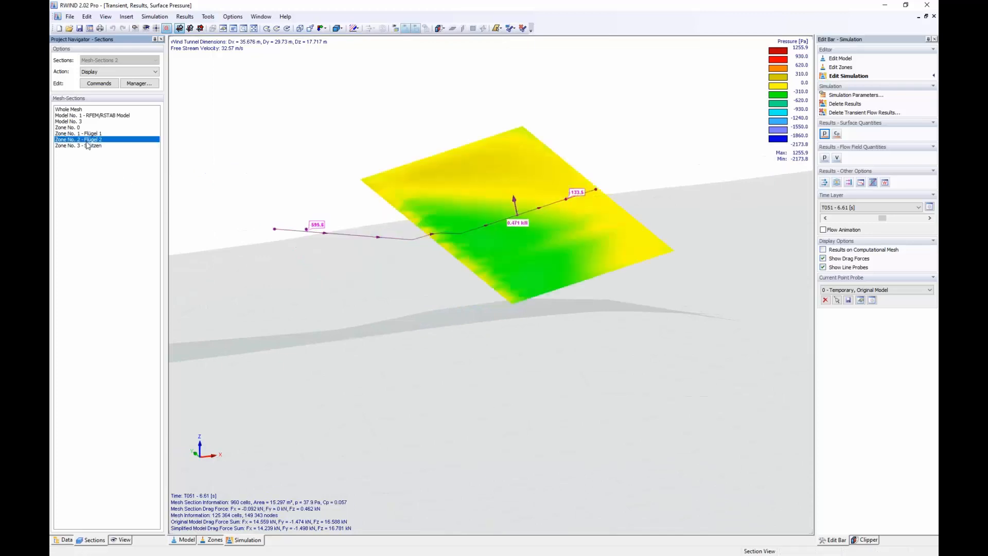
left_click(83, 133)
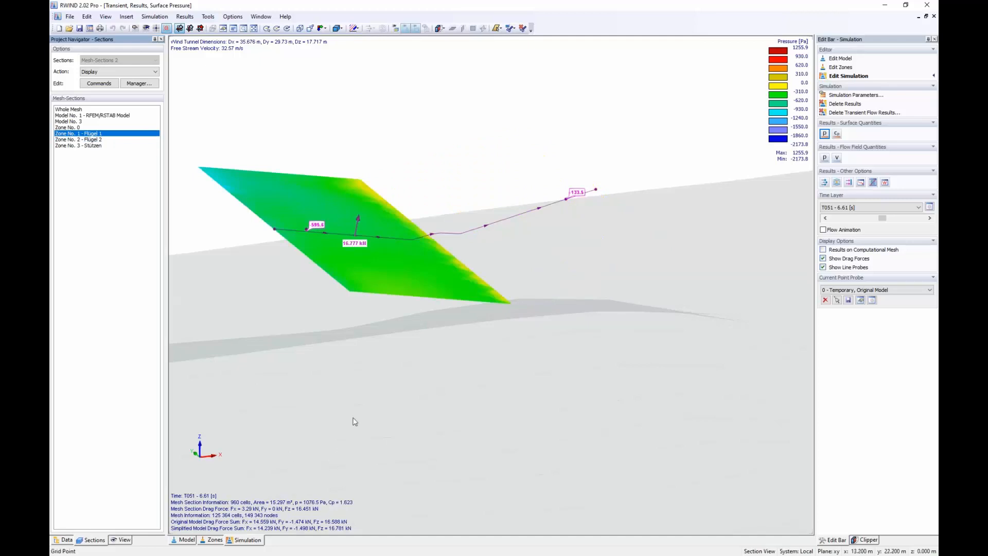
mouse_move(349, 228)
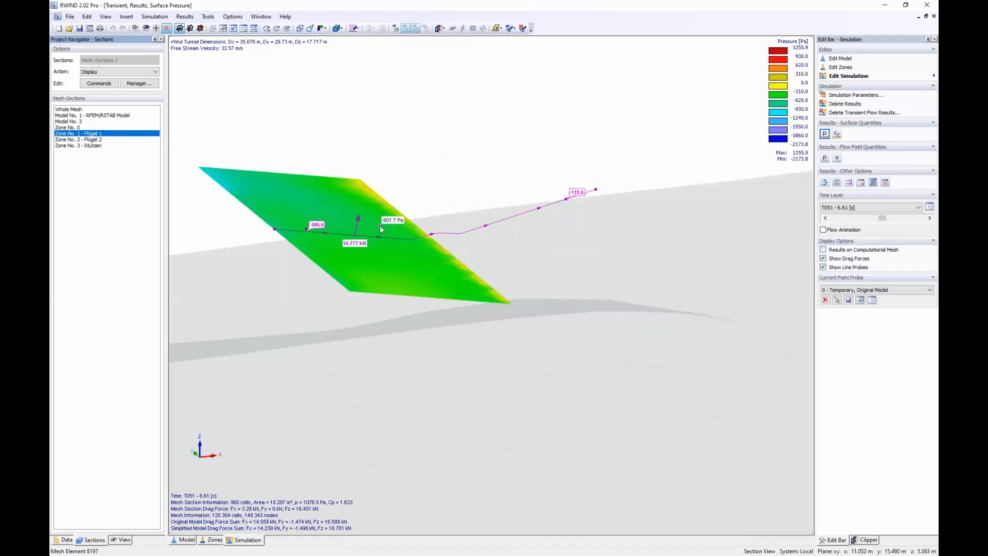
Step: Read zone Wing 1's object information, examining its drag force, pressure and pressure coefficient, and close it without changes
left_click(63, 542)
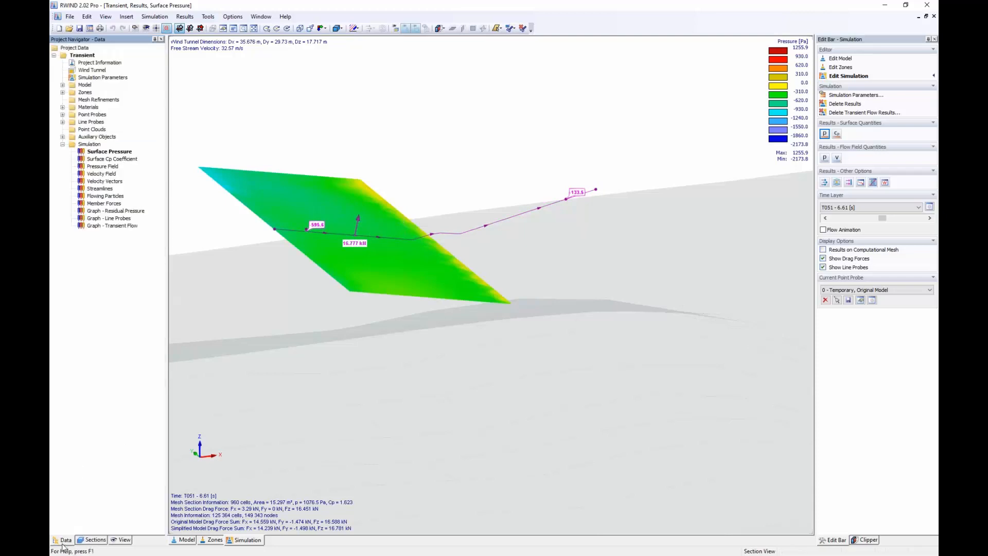
left_click(62, 85)
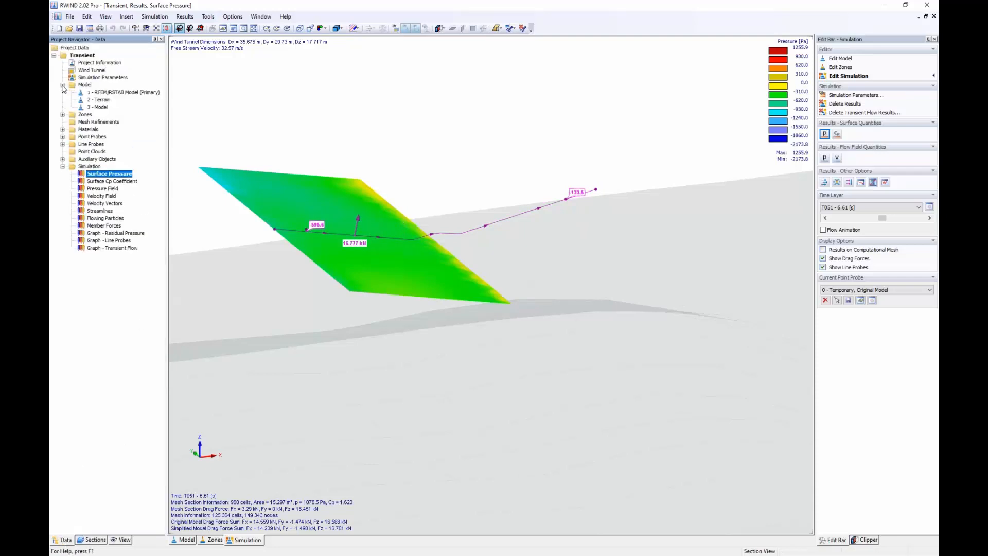
left_click(62, 115)
right_click(99, 124)
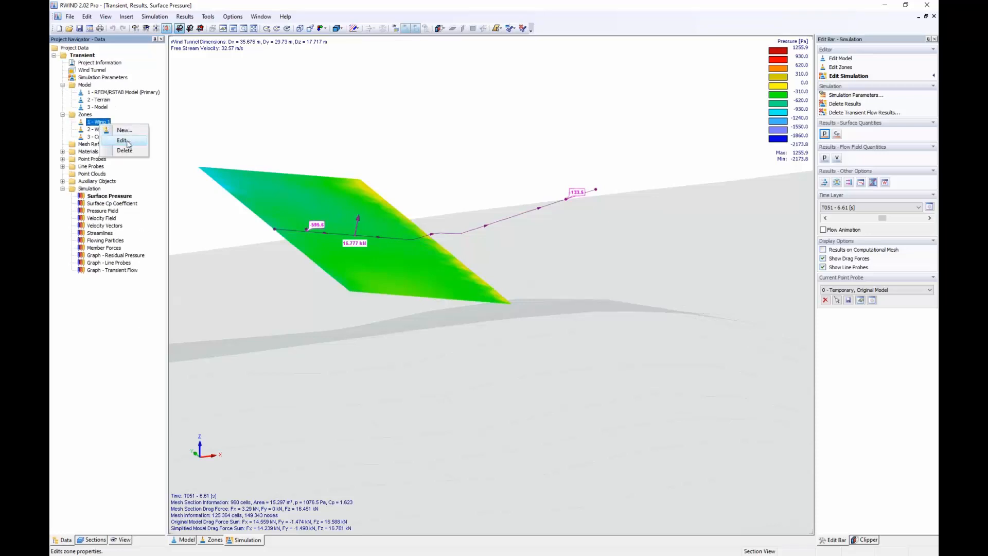
left_click(123, 140)
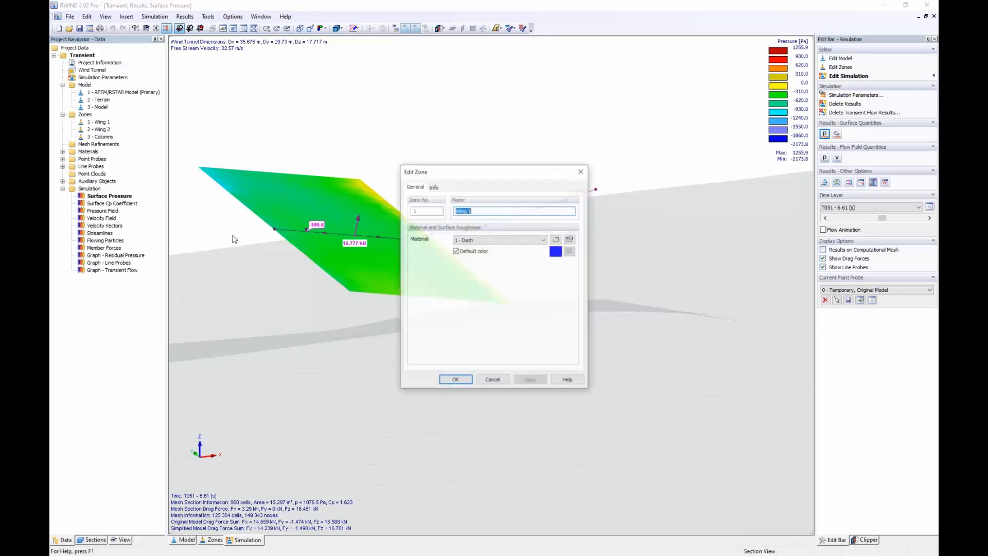
left_click(434, 187)
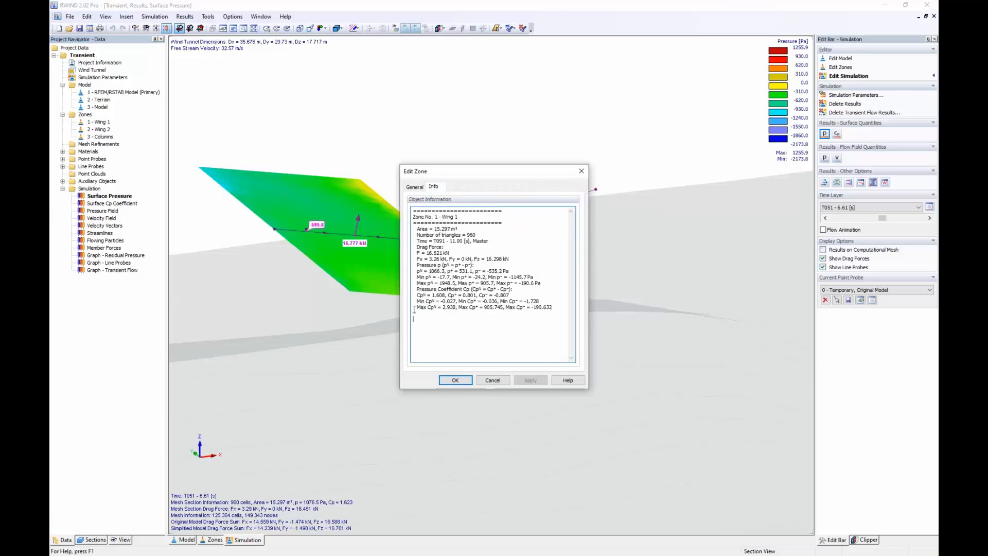
left_click_drag(454, 228, 429, 252)
left_click_drag(445, 271, 439, 266)
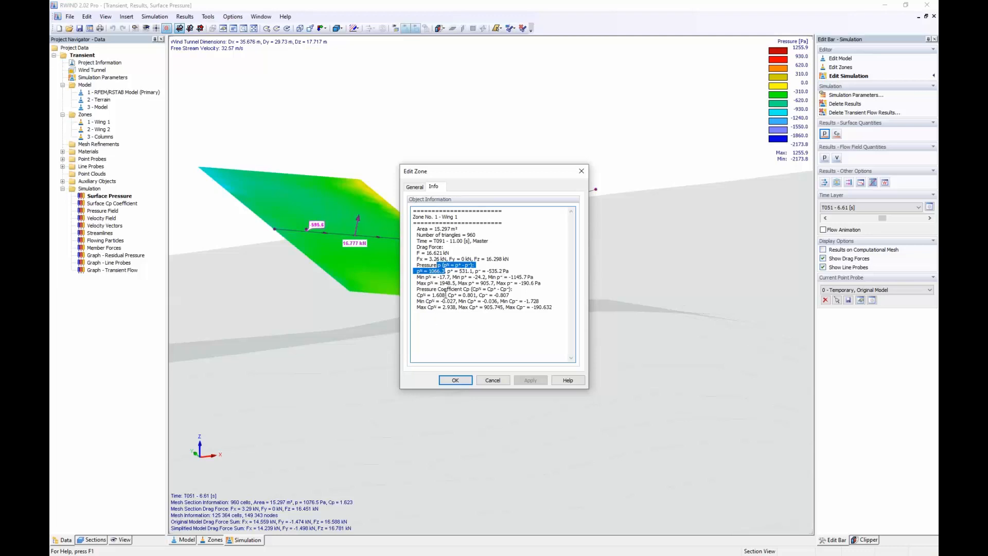
left_click_drag(445, 295, 438, 295)
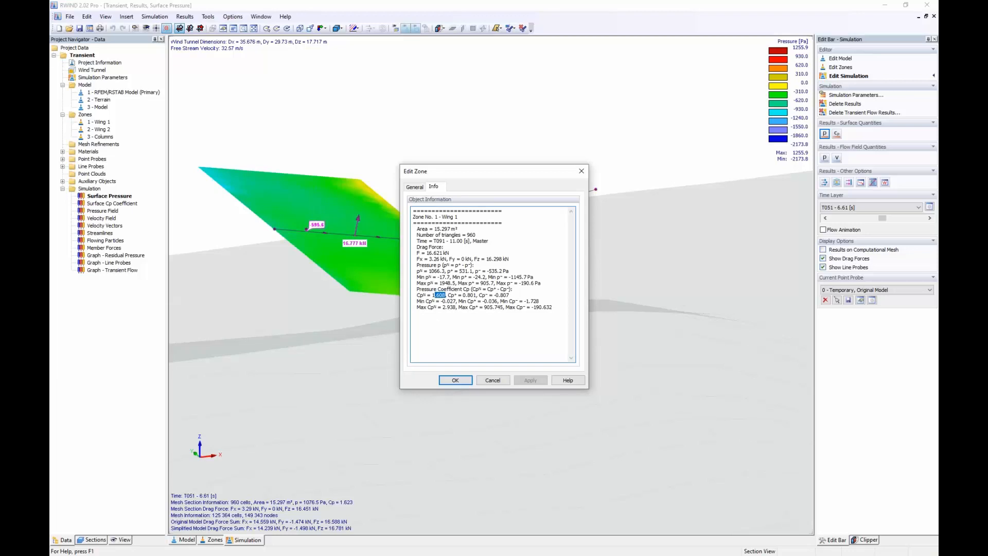
left_click(498, 382)
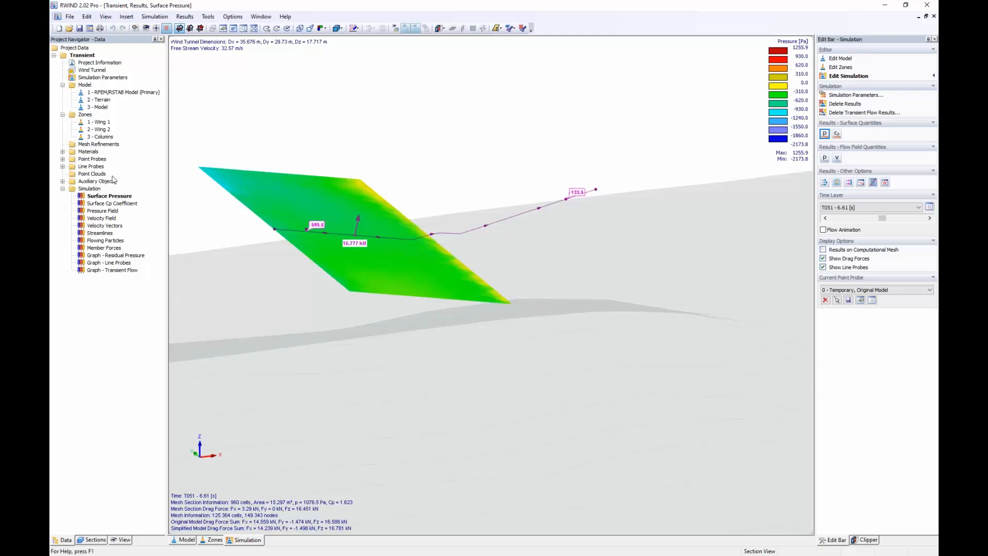
Step: Inspect the sand-grain roughness height and roughness constant of the Dach material, and leave it without changes
left_click(62, 85)
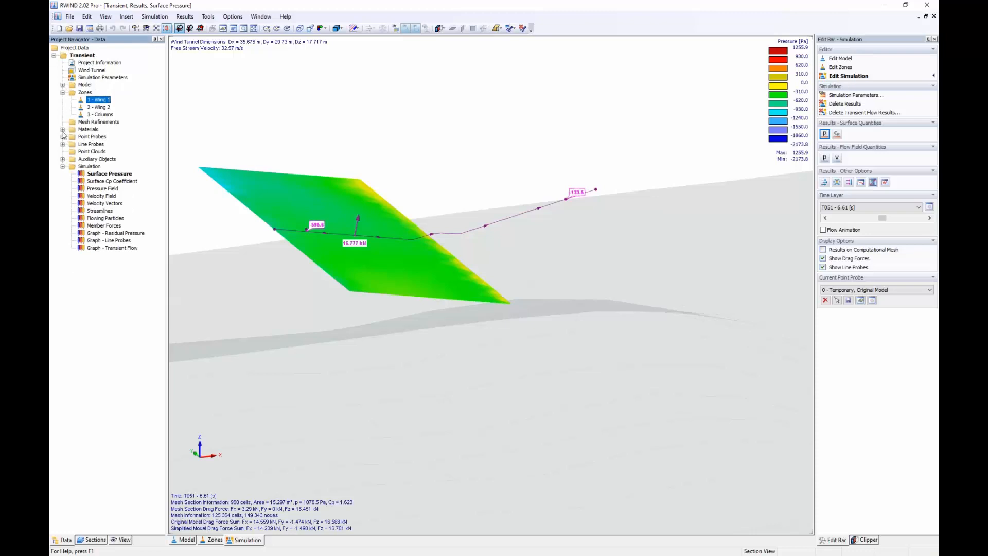
left_click(90, 151)
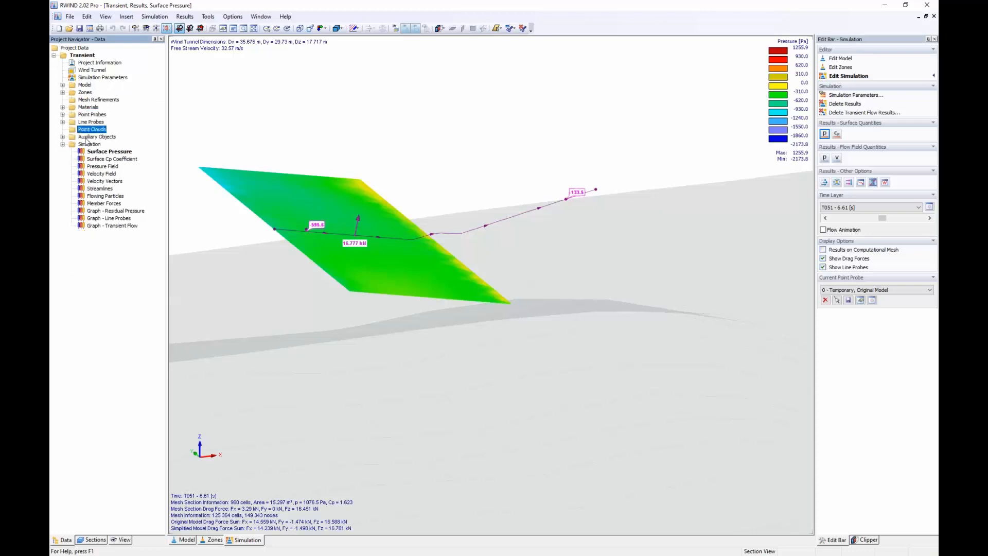
left_click(62, 107)
left_click(72, 107)
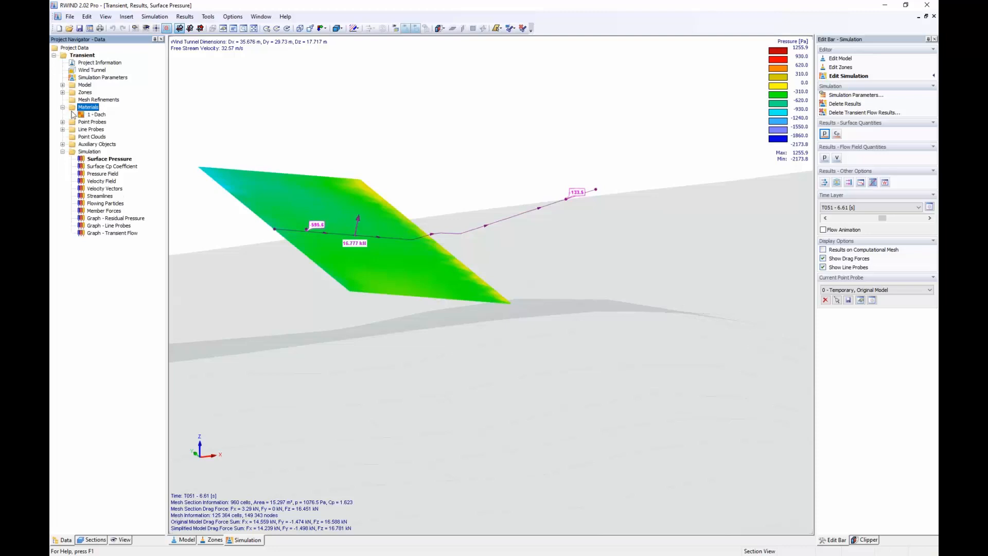
left_click(90, 116)
double_click(94, 115)
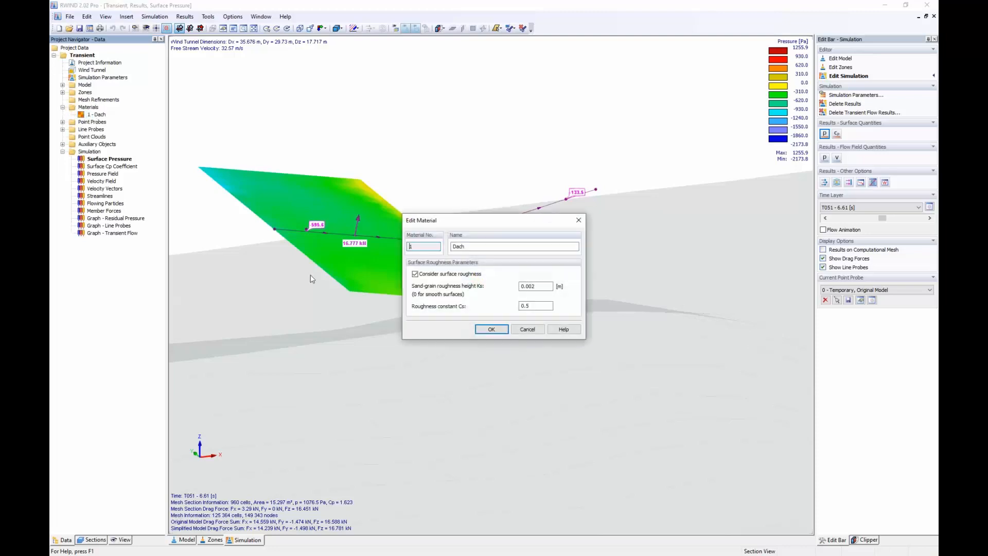
double_click(530, 286)
double_click(529, 305)
left_click(530, 330)
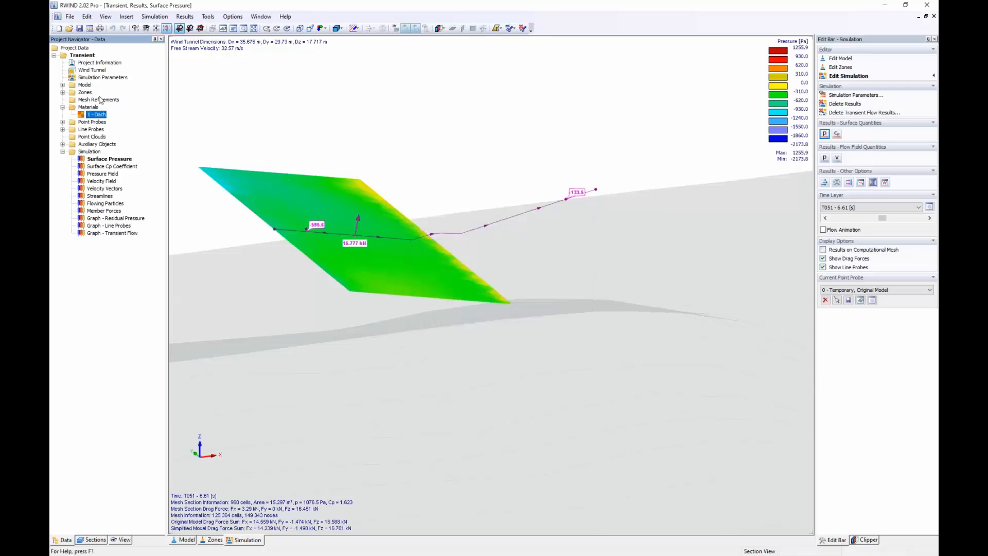
Step: Check which material is assigned to zones Wing 1, Wing 2 and Columns without changing them, and collapse the zones list
left_click(62, 92)
double_click(102, 100)
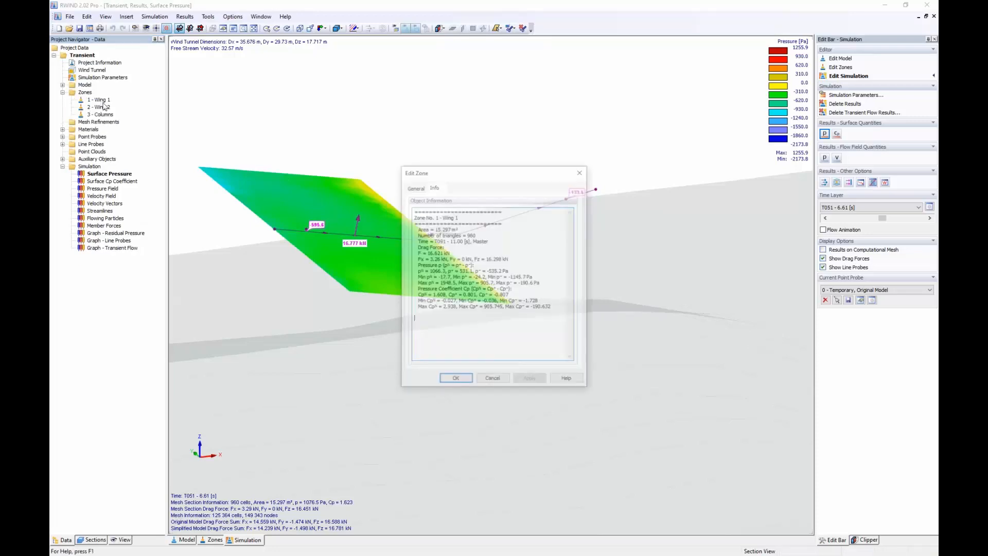
left_click(415, 186)
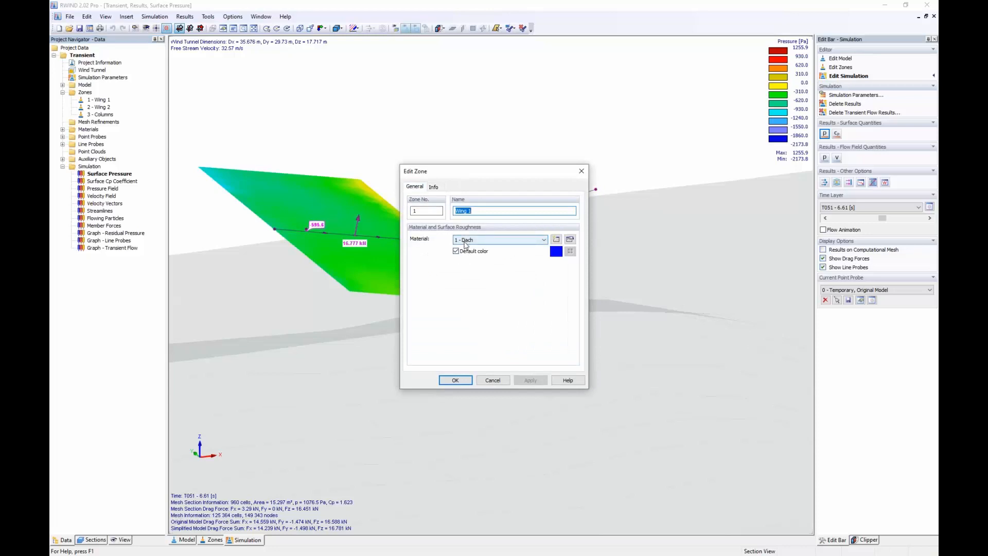
left_click(492, 380)
left_click(101, 107)
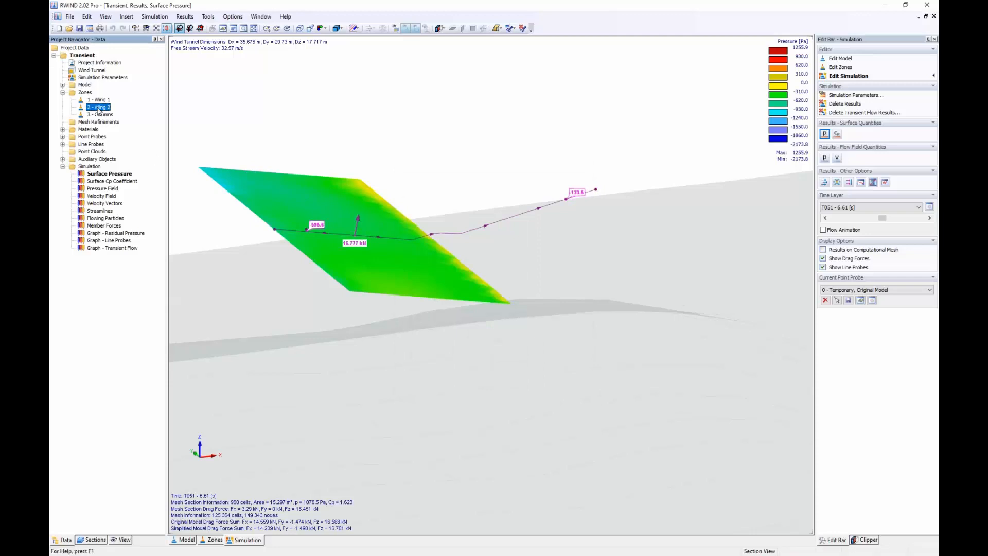
double_click(98, 107)
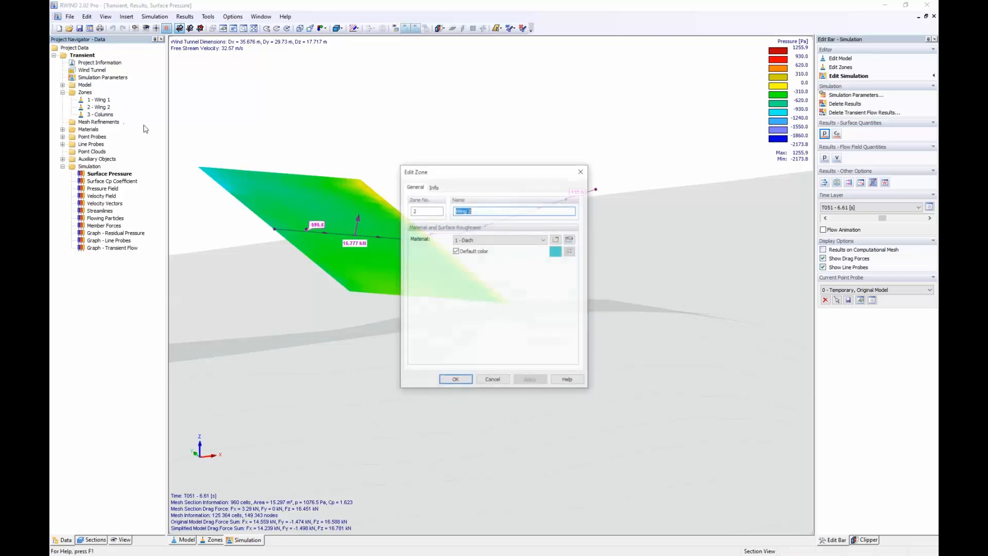
left_click(493, 379)
double_click(99, 114)
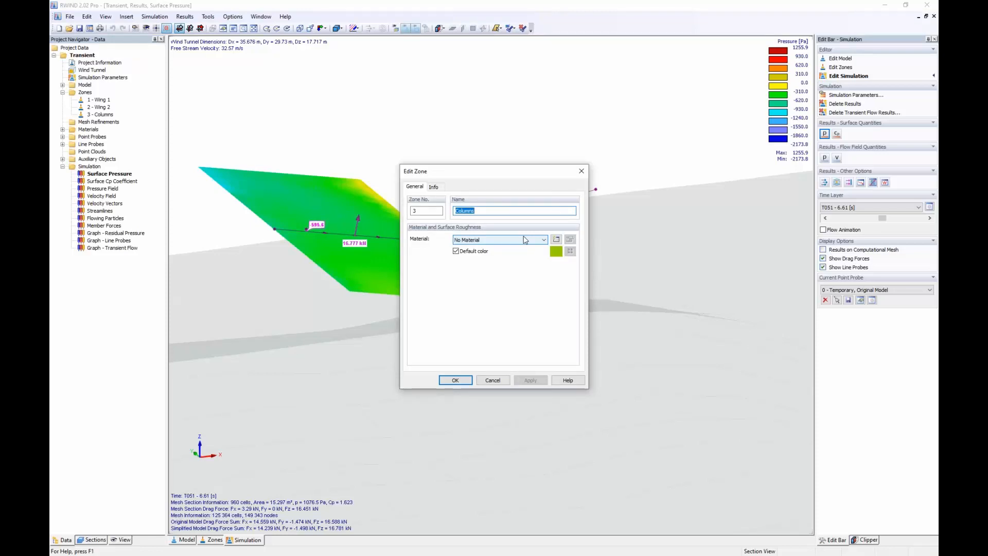
left_click(499, 383)
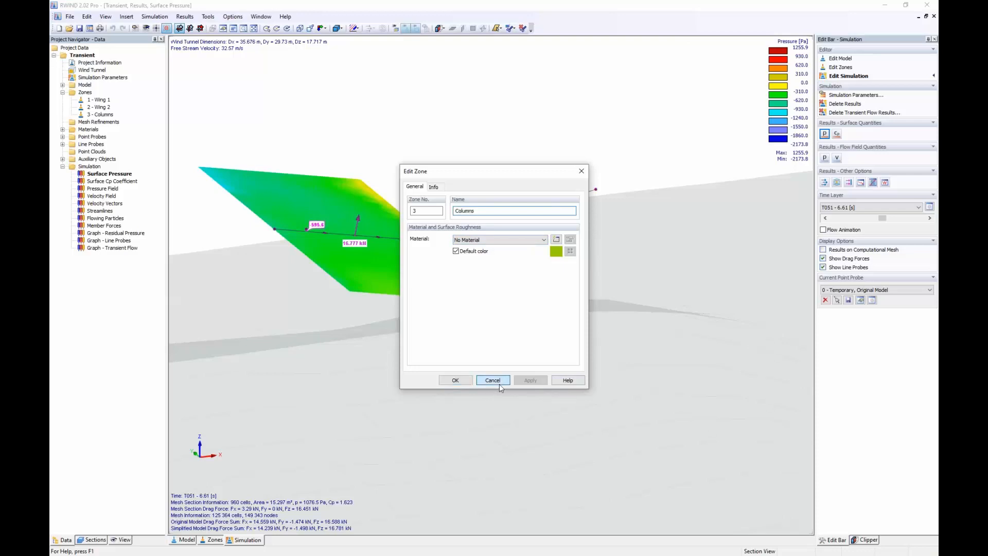
left_click(62, 92)
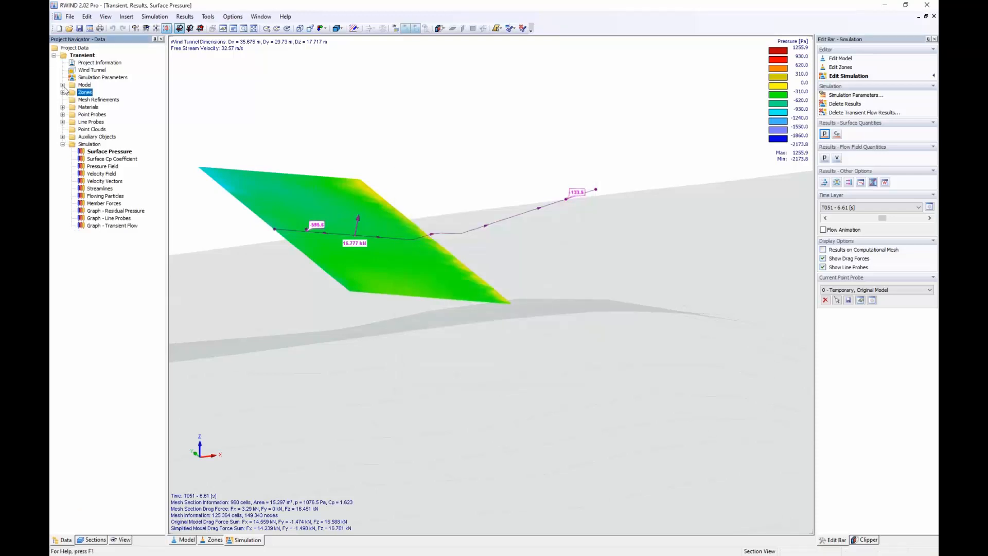
Step: Display the whole mesh again instead of the single wing zone, and return to the project data tree
left_click(87, 541)
left_click(81, 109)
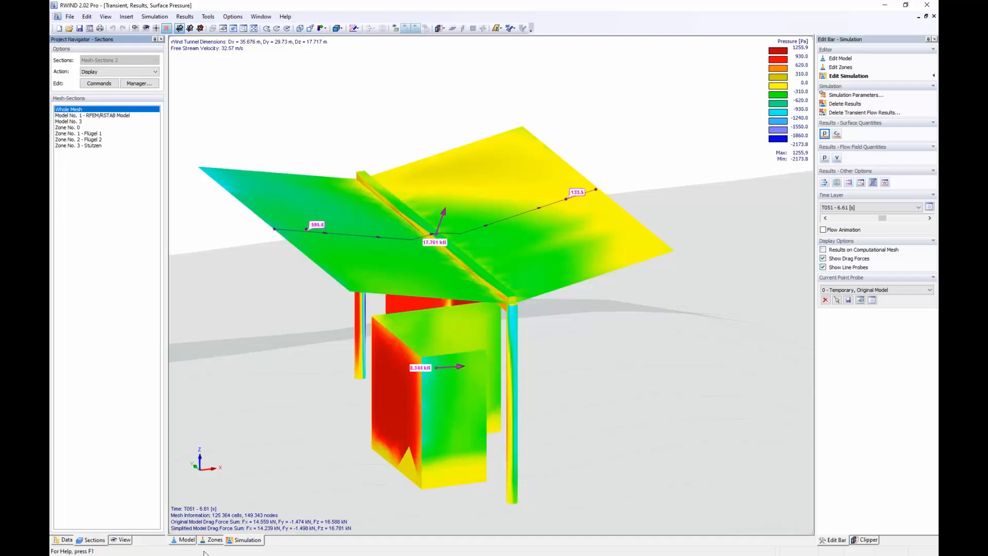
left_click(66, 540)
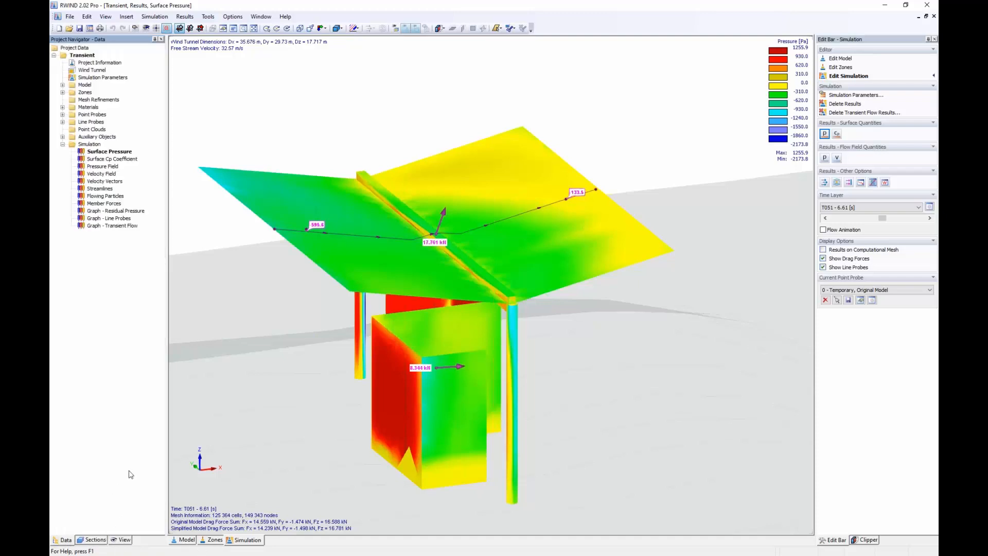
Step: Examine the pressure and Cp results of the Center of Wings point probe, leave it unchanged, and inspect its labels on both wing faces
mouse_move(339, 246)
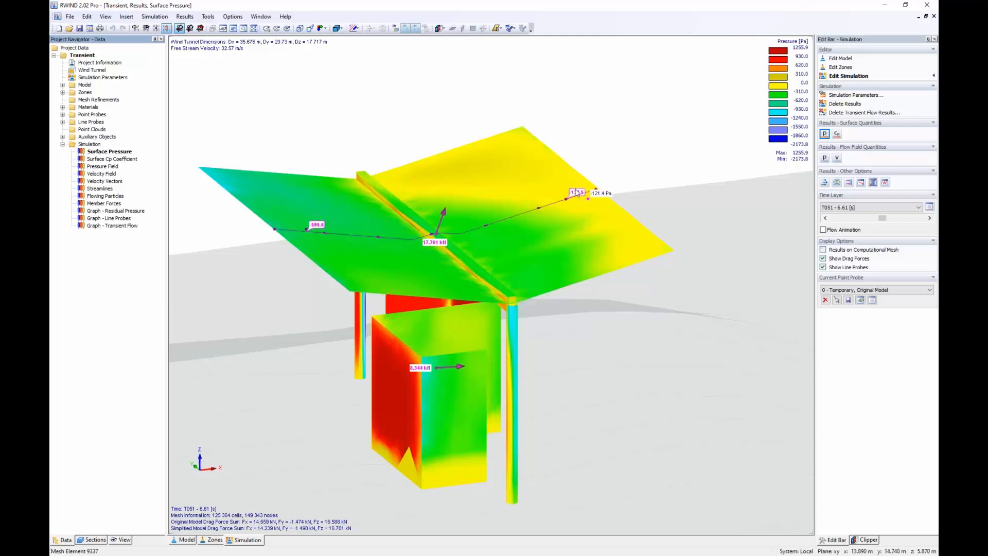
left_click(62, 114)
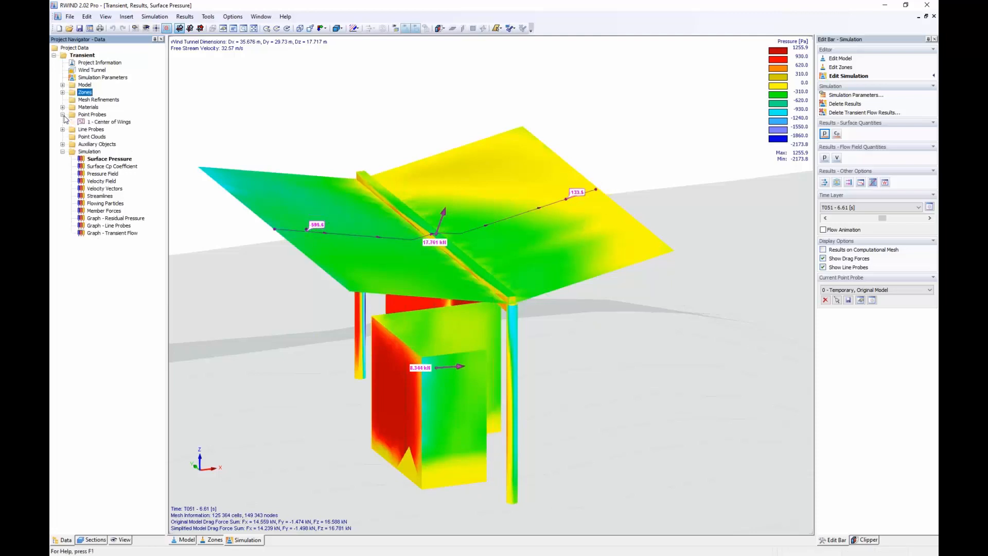
left_click(108, 122)
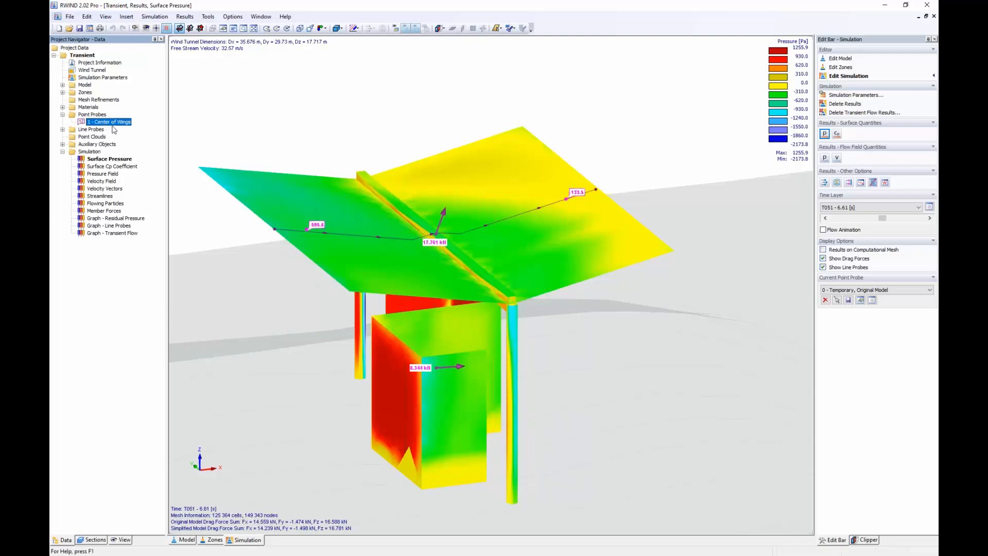
double_click(111, 123)
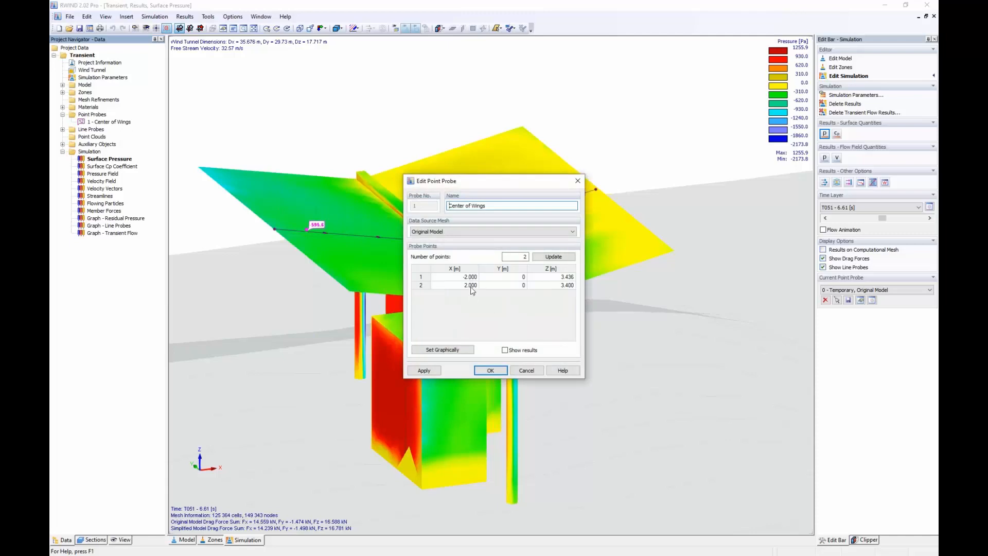
left_click_drag(479, 191, 383, 195)
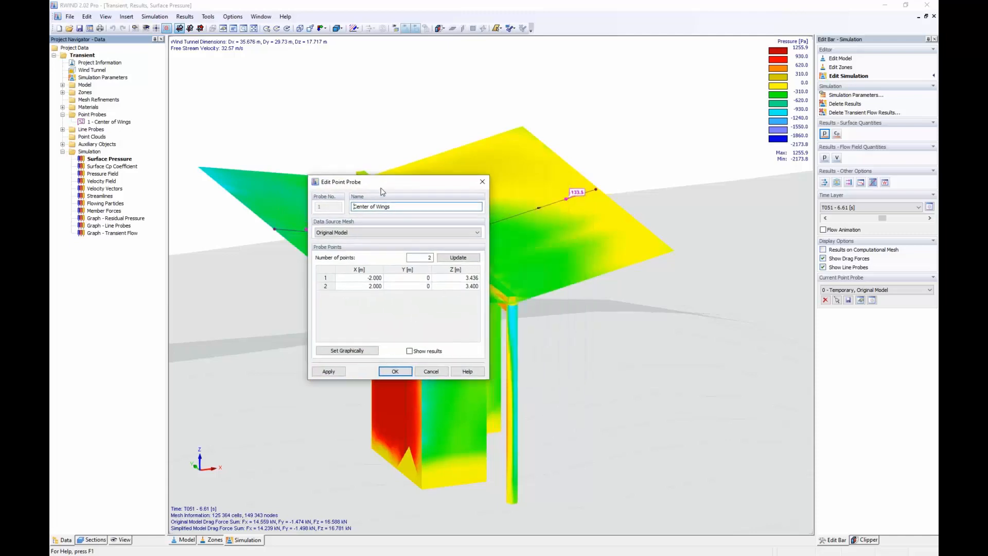
left_click(409, 352)
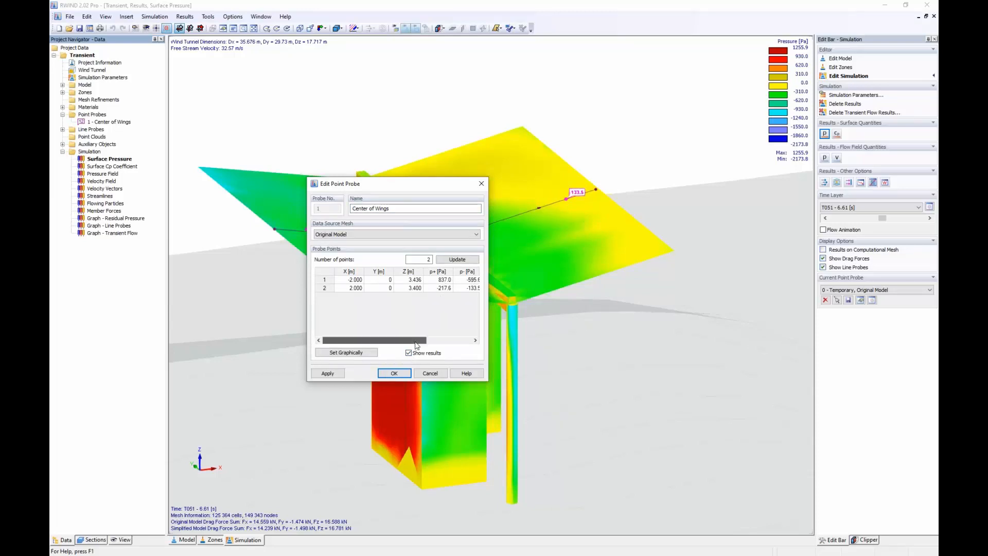
left_click_drag(391, 341, 435, 340)
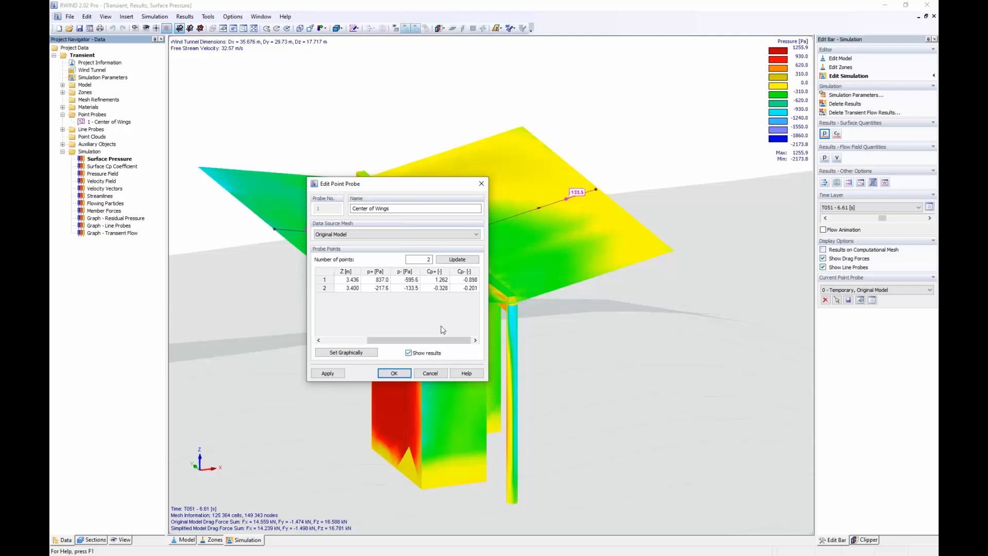
left_click(437, 374)
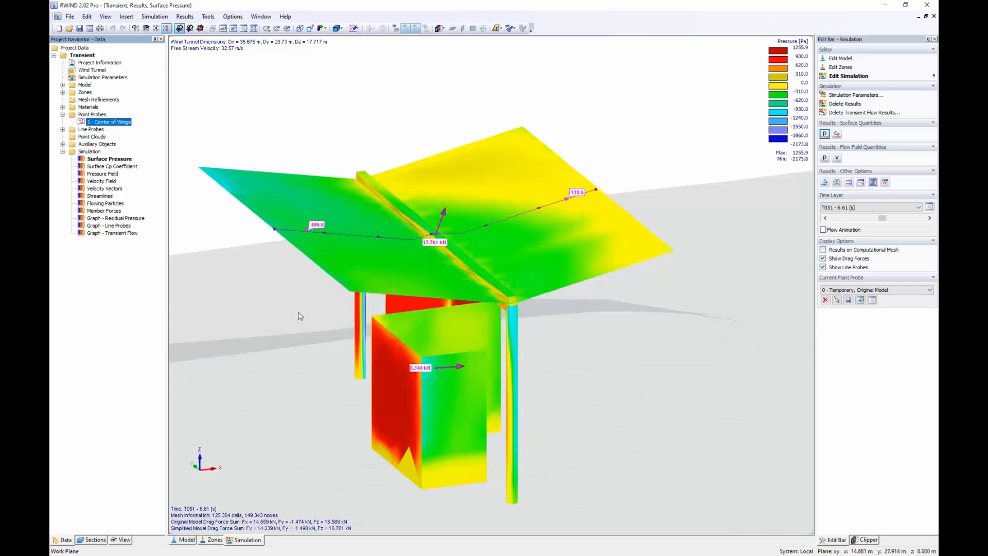
middle_click_drag(300, 315, 303, 127, "ctrl")
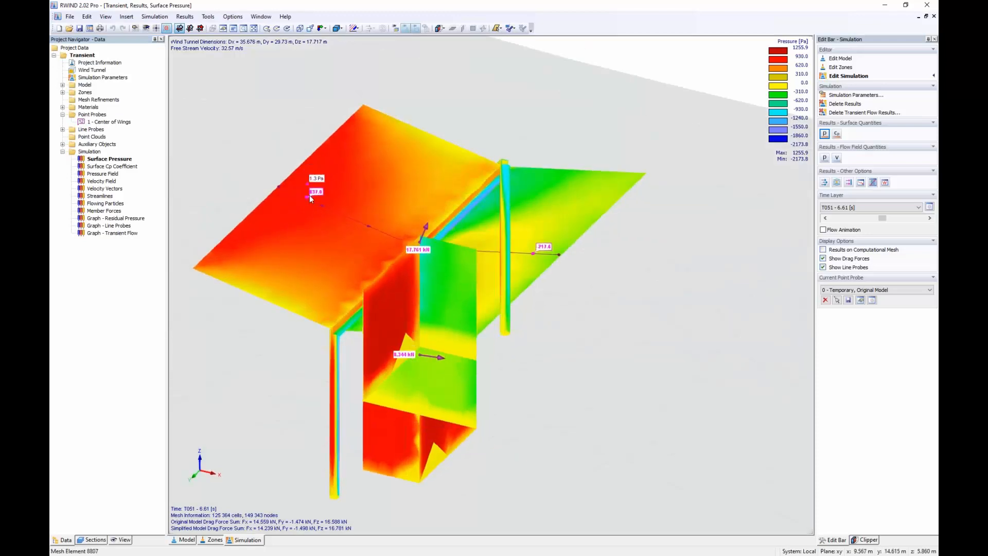
middle_click_drag(310, 196, 301, 331, "ctrl")
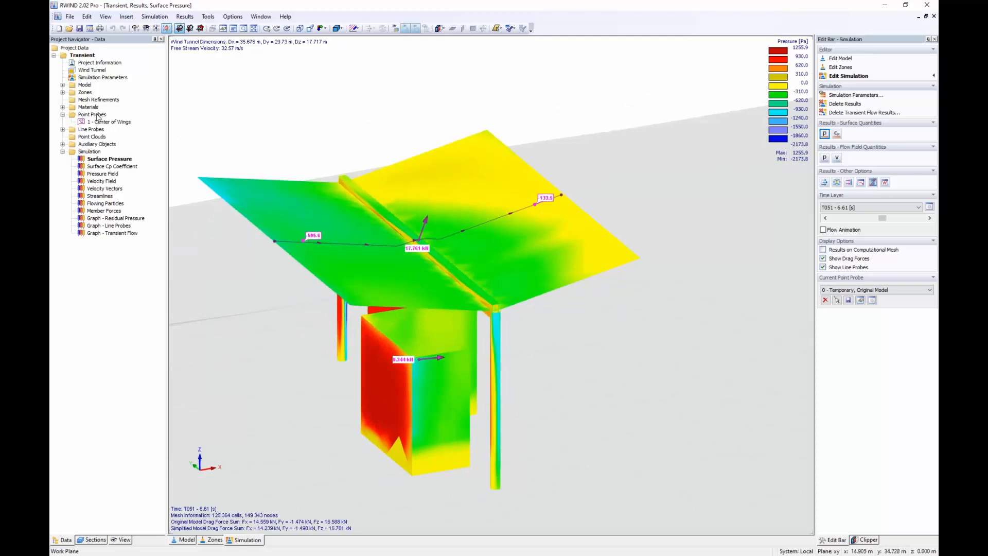
Step: Start a new unnamed point probe with mesh-surface points on wing Flügel 1 at about (-1.86, -1.67, 3.37) and (-1.12, -1.94, 3.22) m
right_click(96, 115)
double_click(86, 116)
right_click(86, 117)
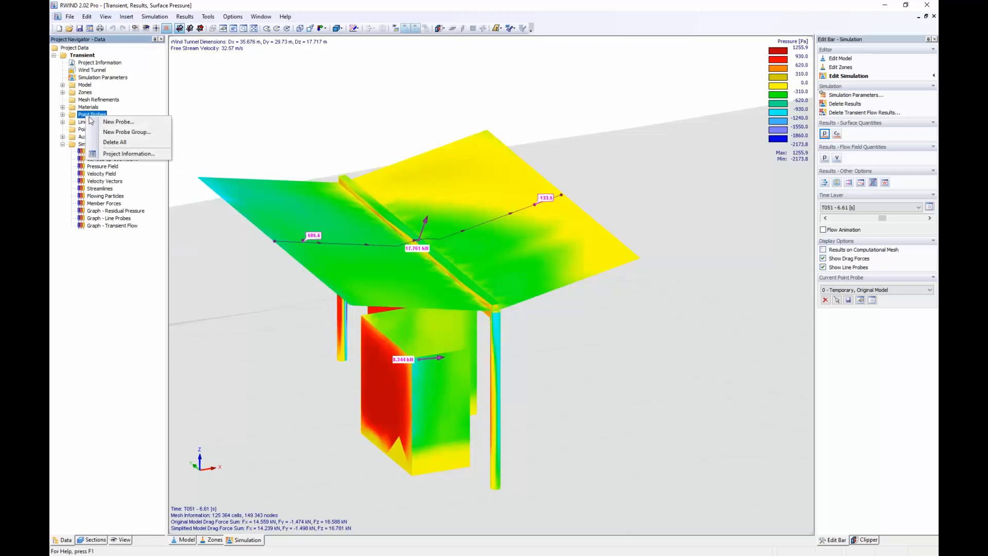
left_click(110, 122)
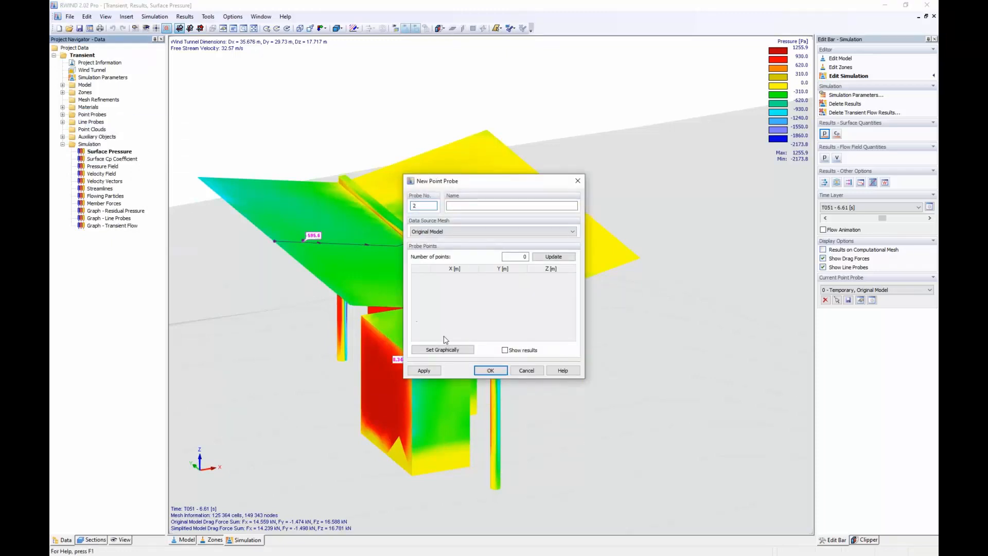
left_click(490, 371)
left_click(563, 313)
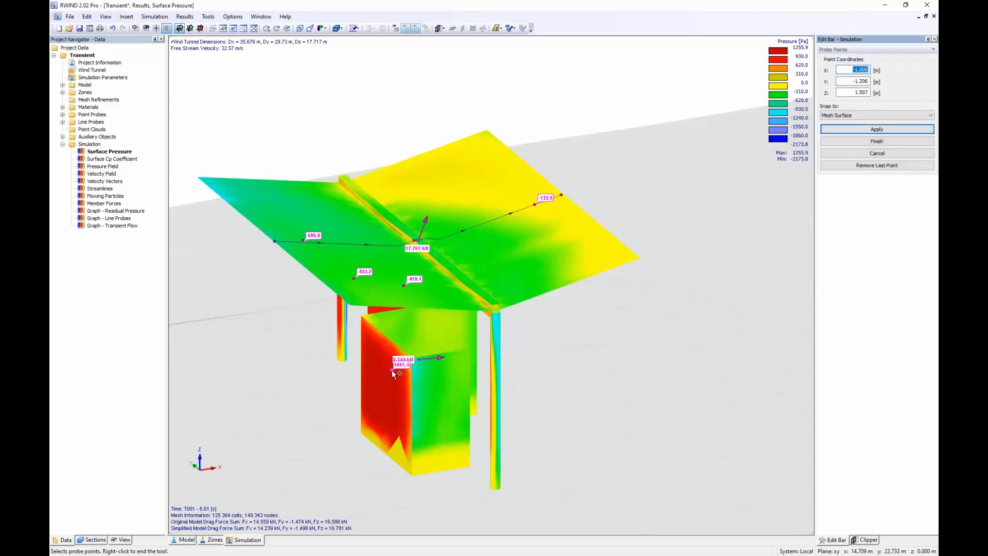
left_click(487, 248)
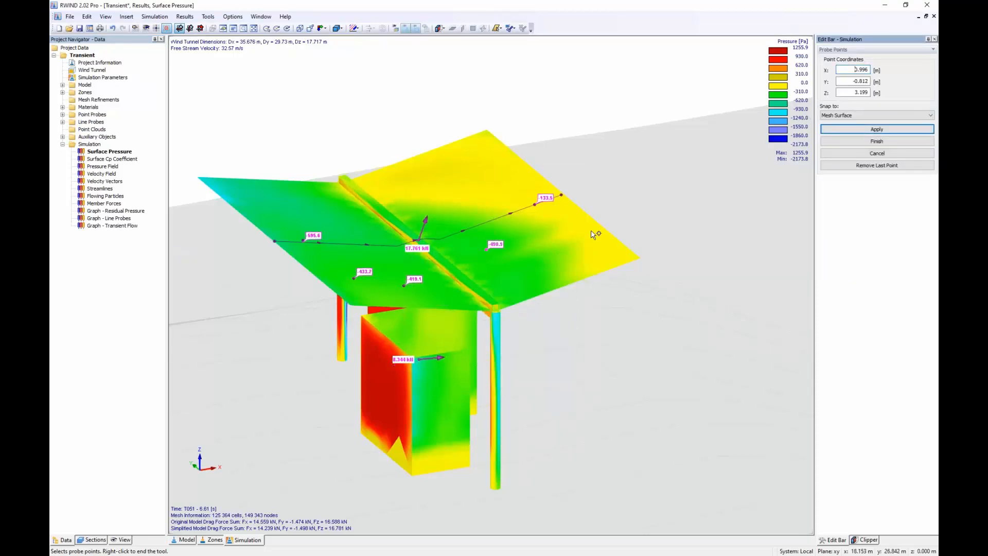
Step: Set probe snapping to Lines in Cut Plane, with a Y-normal plane whose origin Oy is 1 m
left_click(861, 115)
left_click(855, 134)
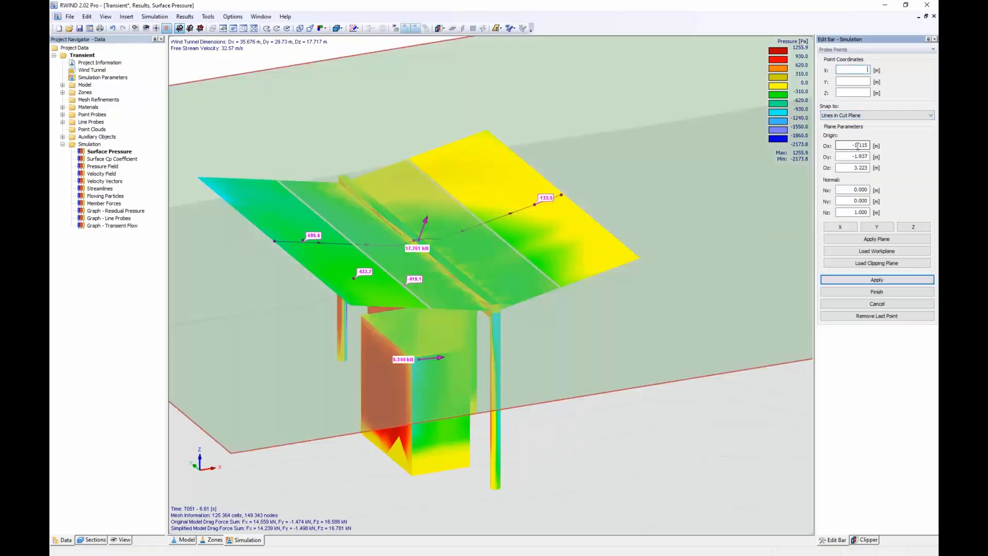
left_click(876, 226)
left_click(866, 156)
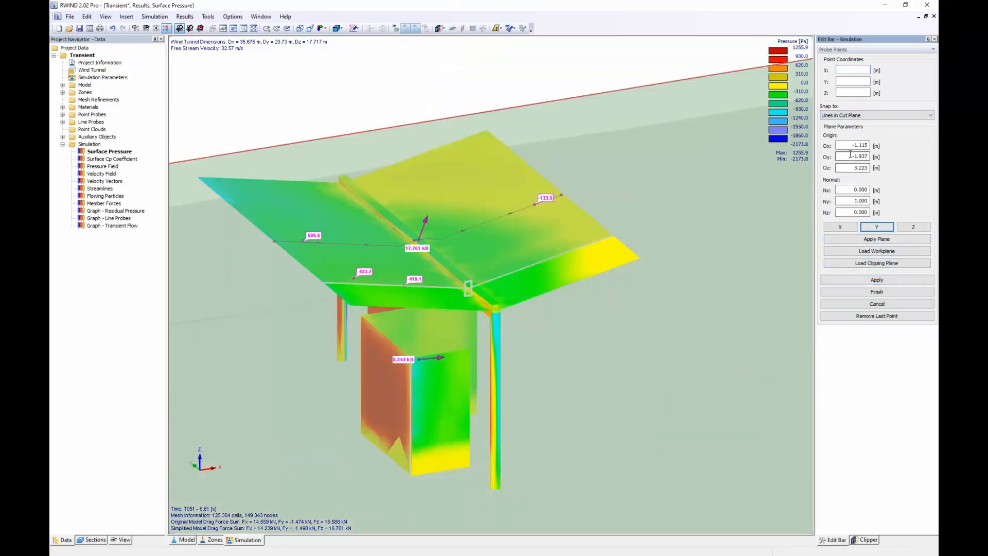
type("1")
key("Return")
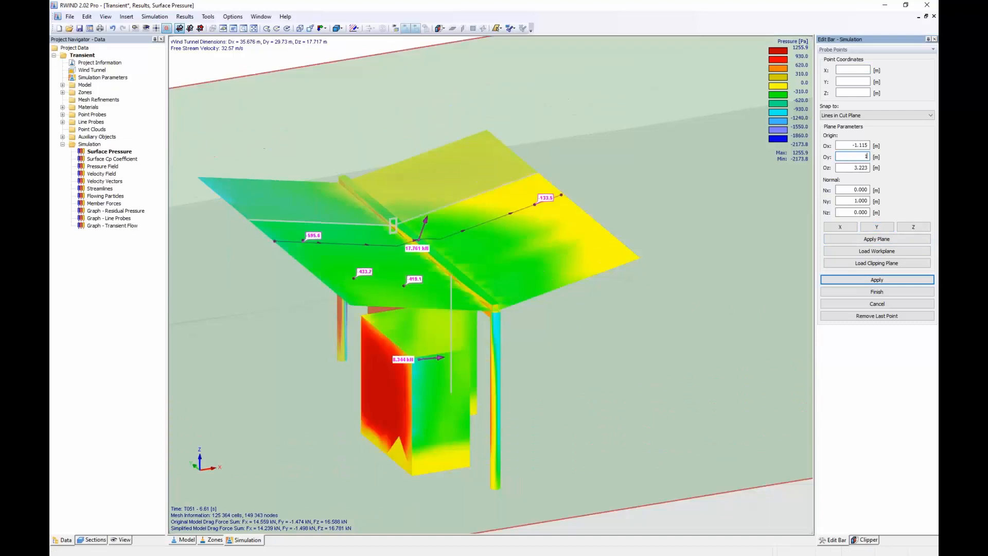
Step: Add three probe points along the cut line on Flügel 1 at about x = -2.10, -1.59 and -1.09 m, and finish the probe
left_click(274, 220)
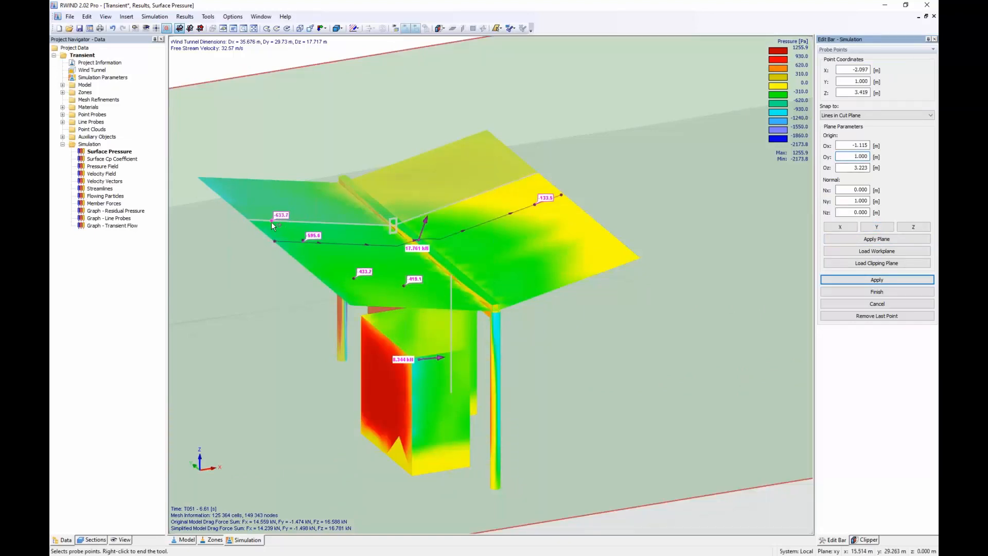
left_click(304, 221)
left_click(332, 220)
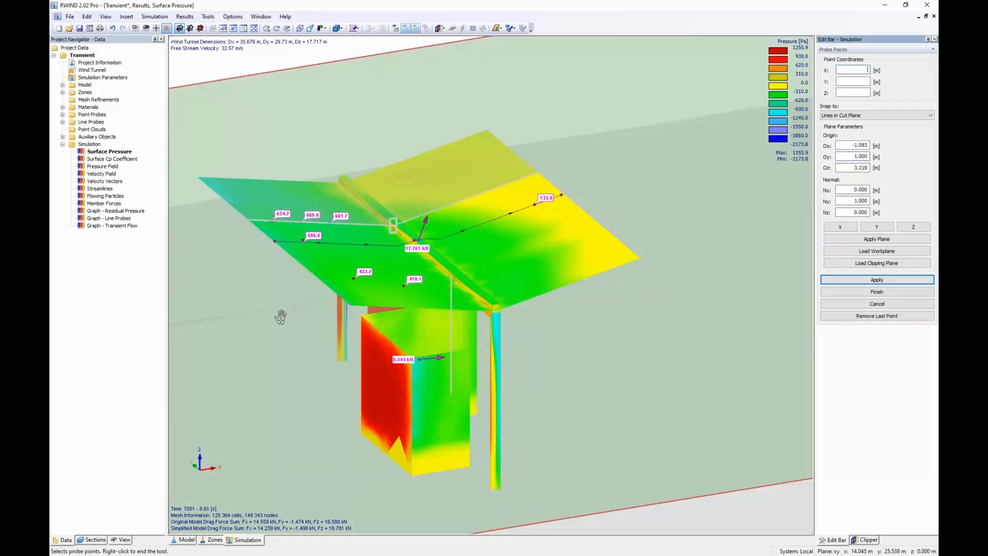
left_click(876, 292)
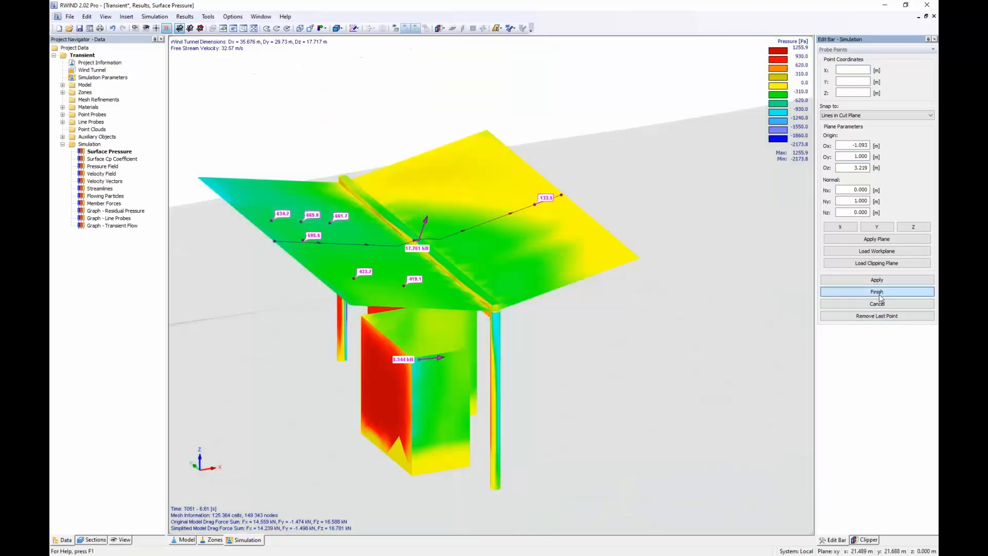
Step: Review point probe 2's point coordinates and pressure results, and close it without changes
left_click(62, 114)
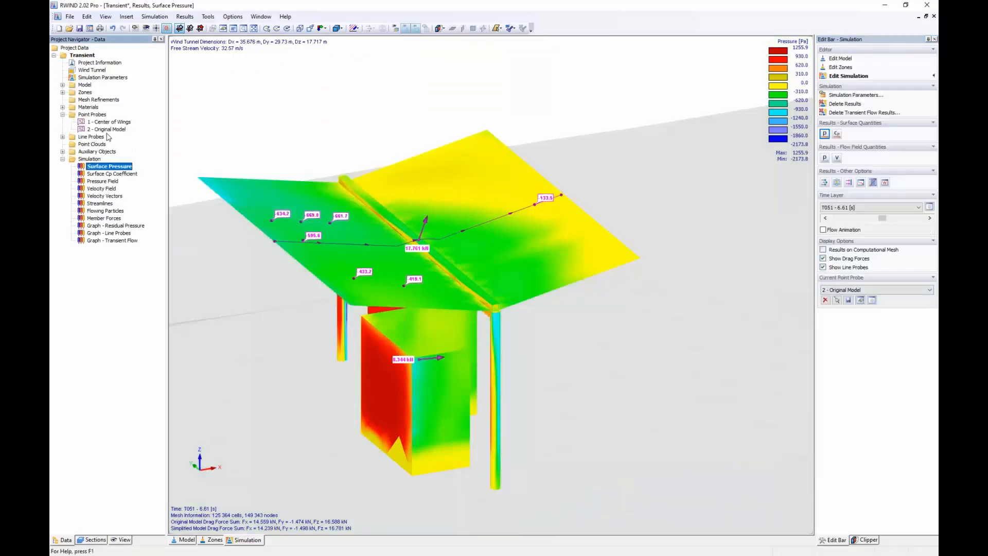
double_click(106, 129)
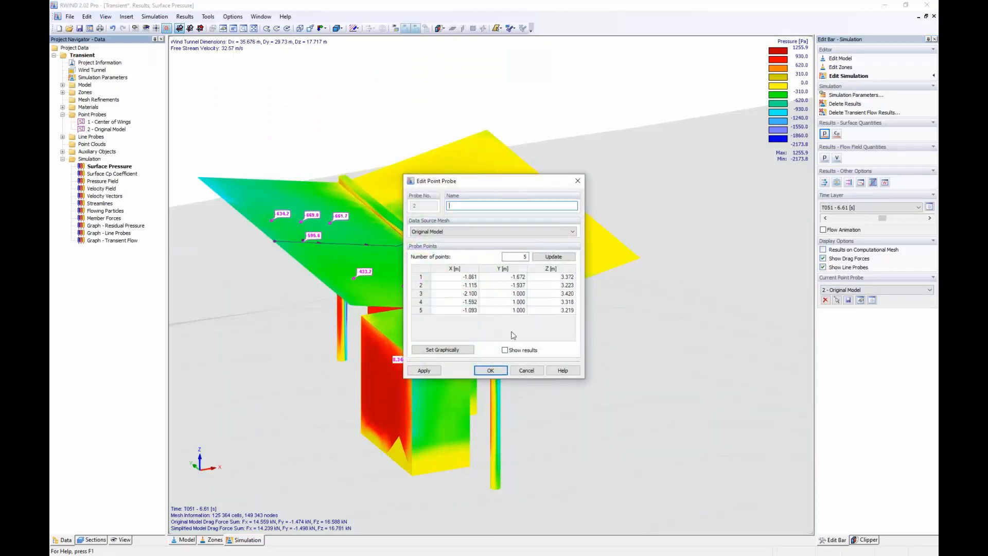
left_click(505, 350)
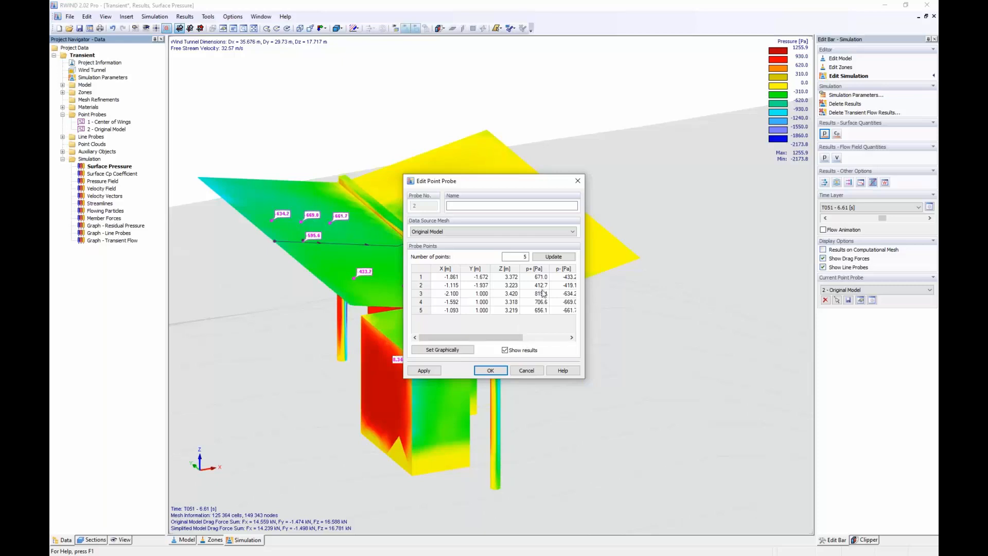
left_click(534, 371)
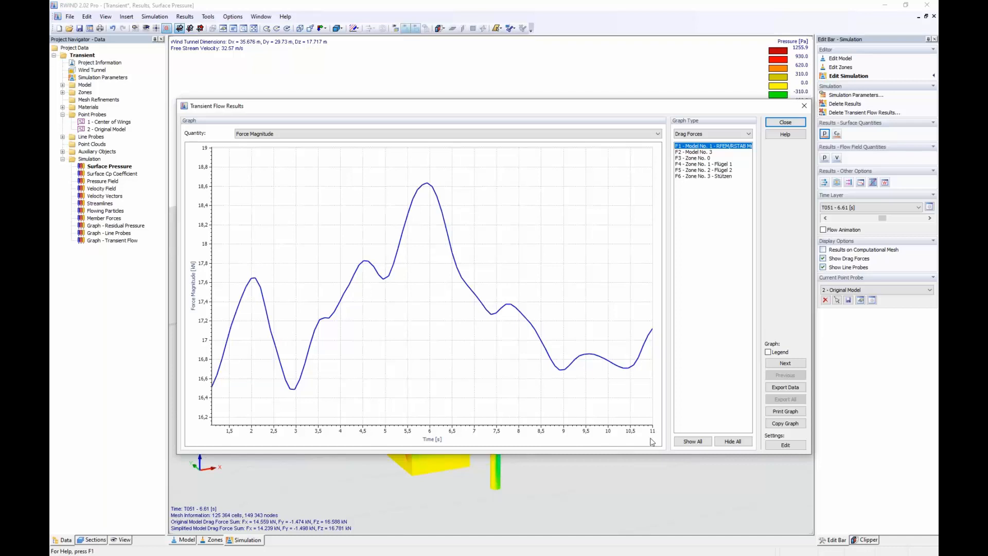
Step: View the transient drag force graph of Model No. 1 for the x-, y- and z-components in turn
left_click(304, 135)
left_click(304, 134)
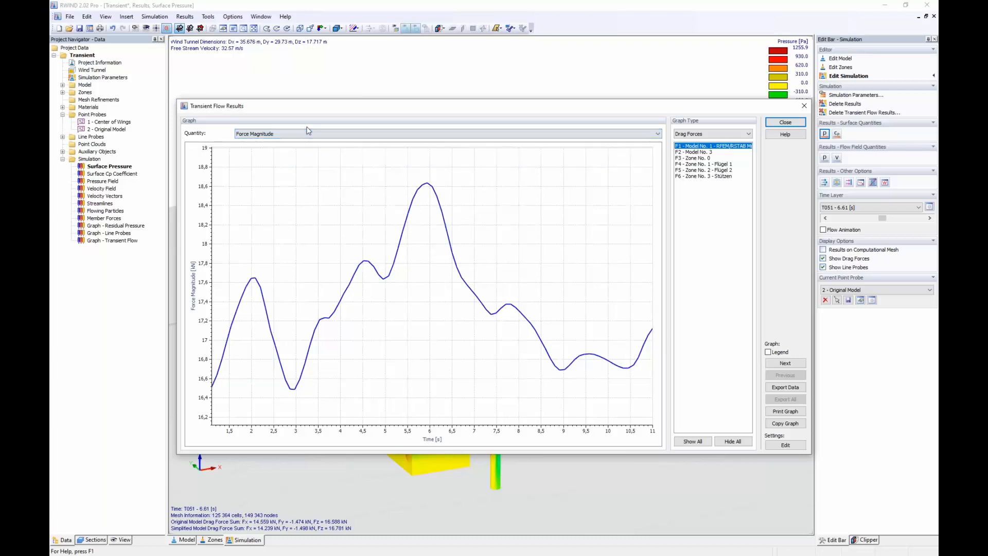
left_click(390, 136)
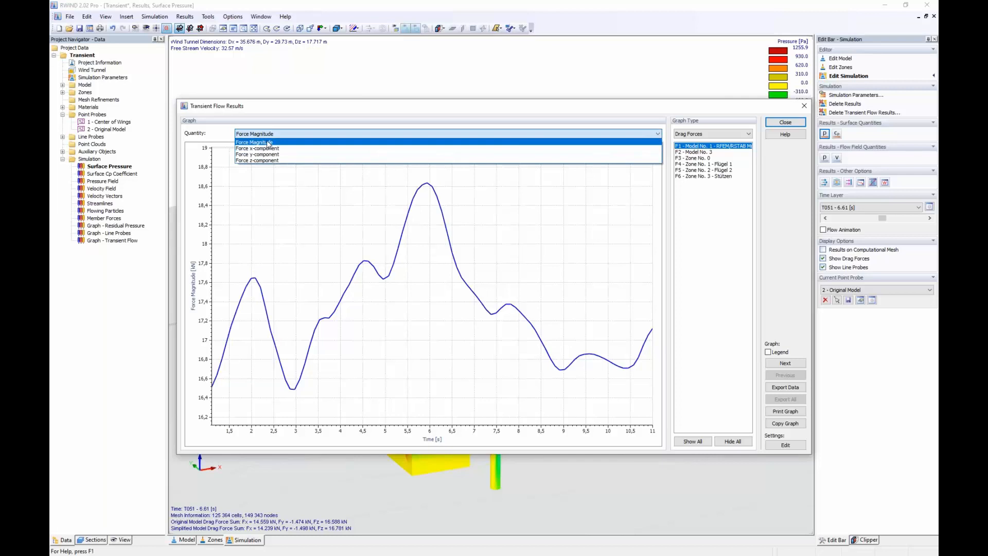
left_click(269, 148)
left_click(274, 138)
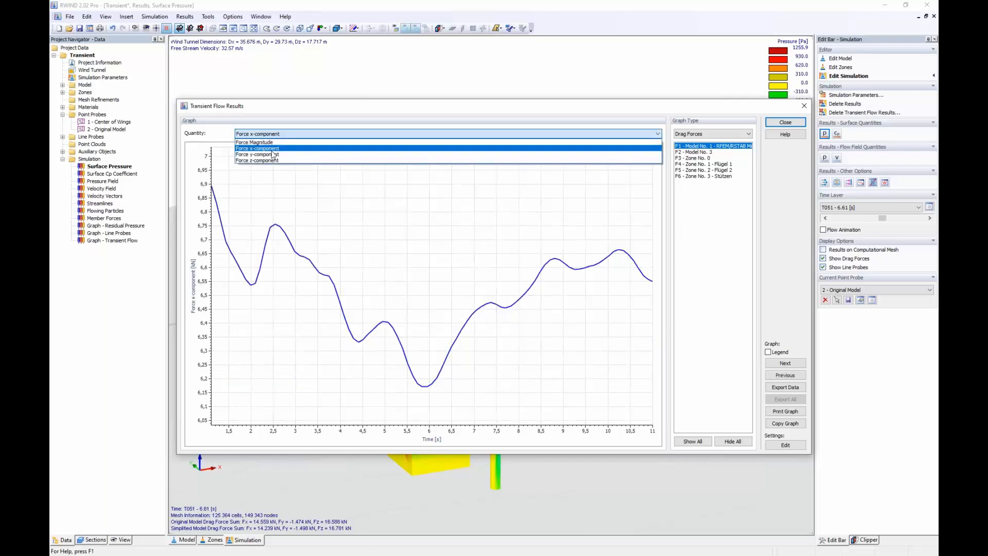
left_click(272, 154)
left_click(276, 137)
left_click(273, 161)
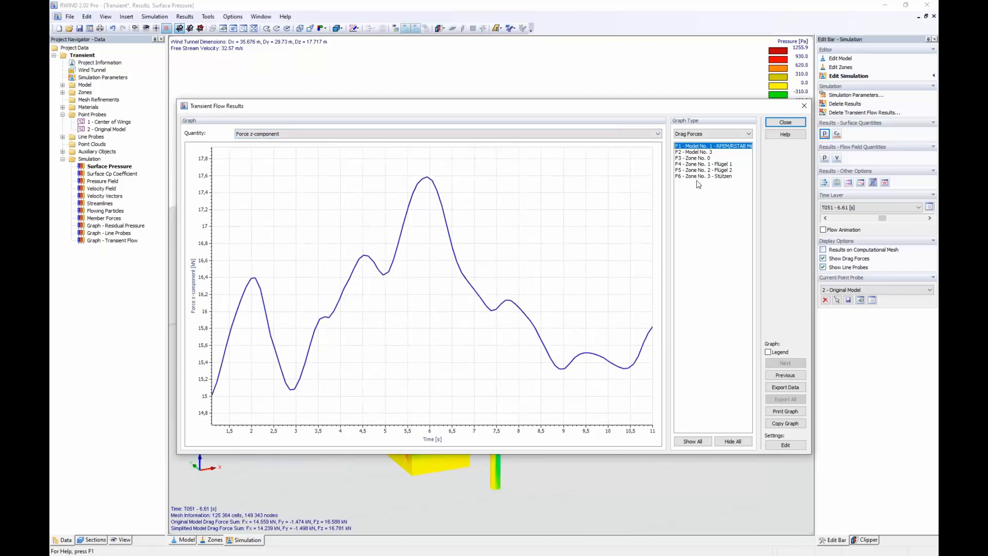
Step: Compare the z-component drag force curves of zones Flügel 1, Flügel 2 and Stützen over time
left_click(722, 164)
left_click(725, 170, "shift")
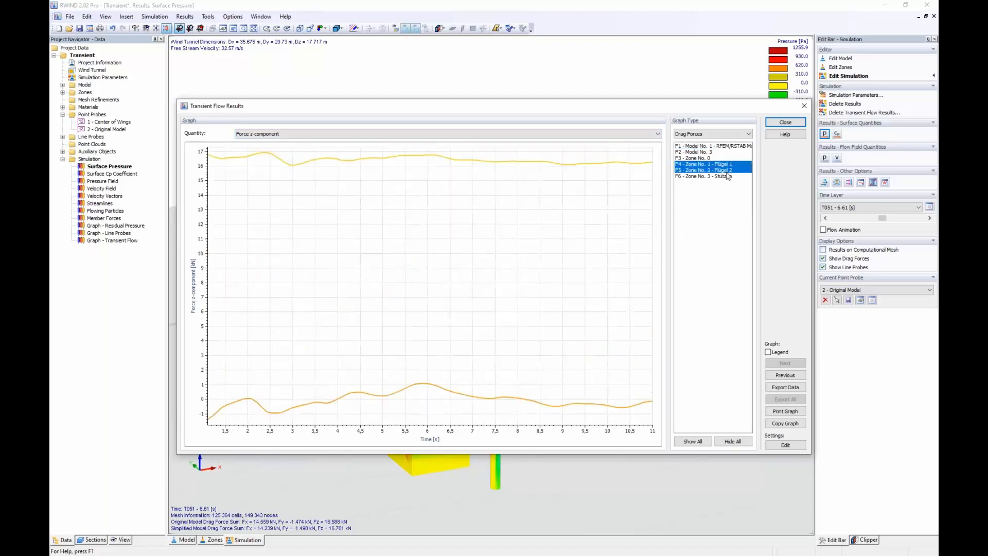
left_click(724, 177, "shift")
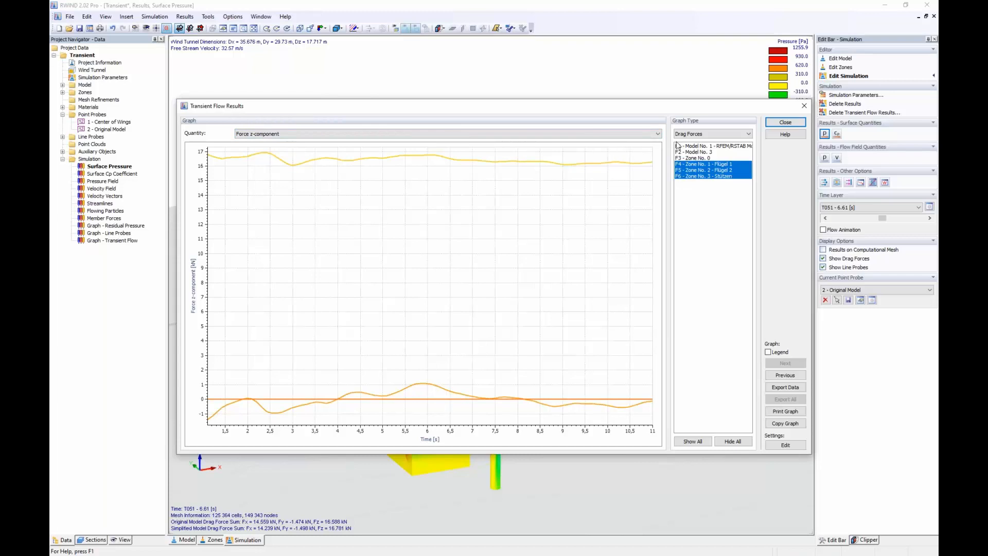
Step: Plot the original model's point probe pressure over time for the front side of both Center of Wings points
left_click(692, 133)
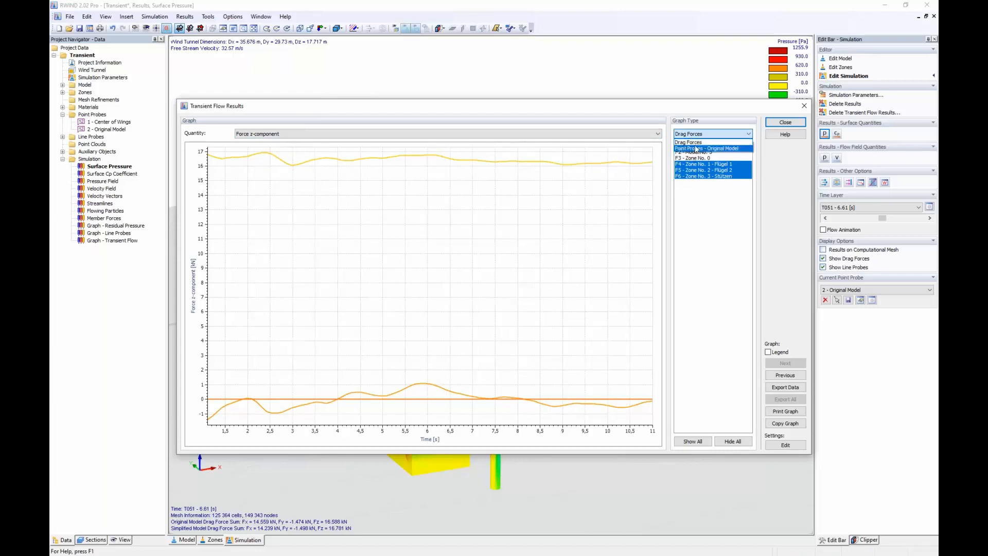
left_click(696, 149)
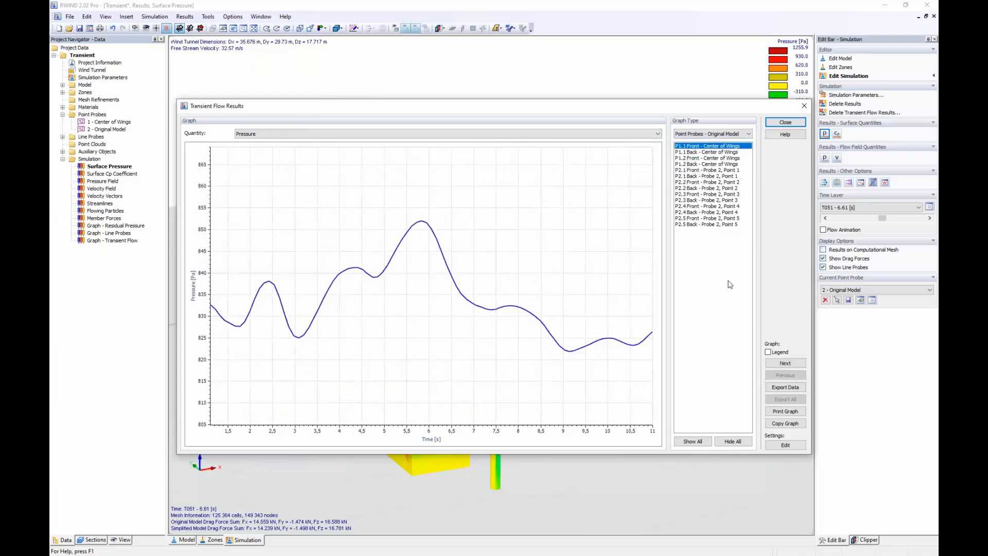
left_click(705, 159, "shift")
left_click(712, 152, "ctrl")
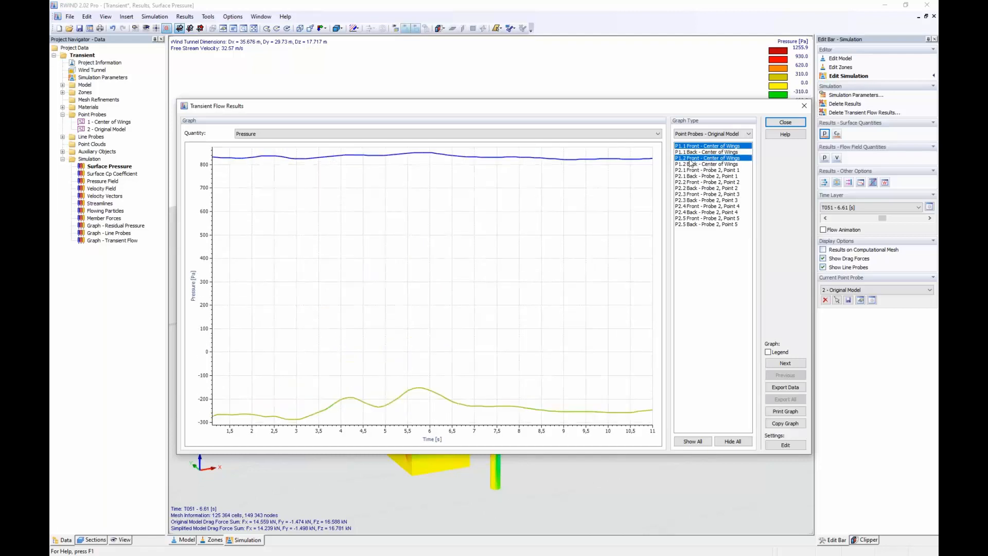
Step: View the Cp graph for the front side of both Center of Wings points, return to pressure, and close the transient flow results
left_click_drag(627, 110, 581, 303)
left_click_drag(438, 298, 471, 88)
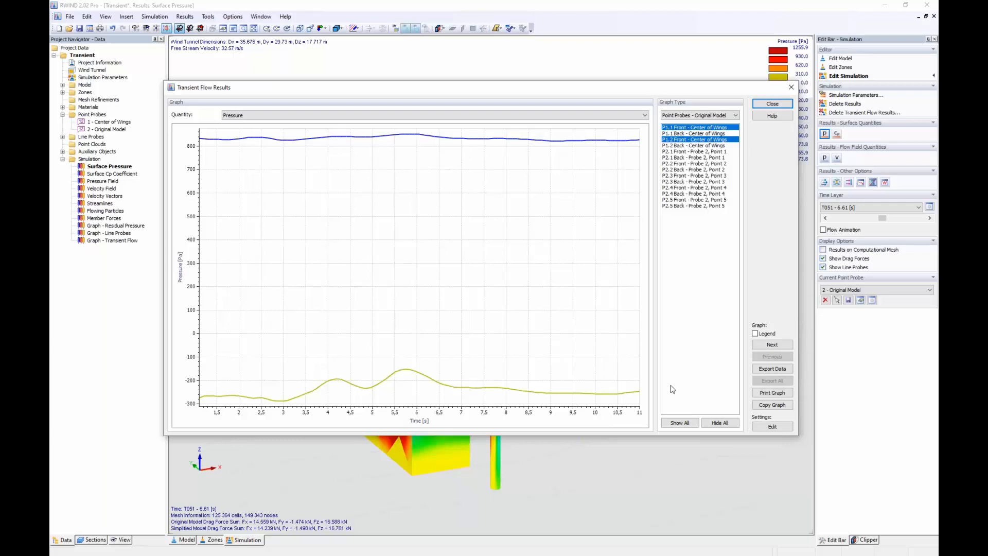
left_click(236, 116)
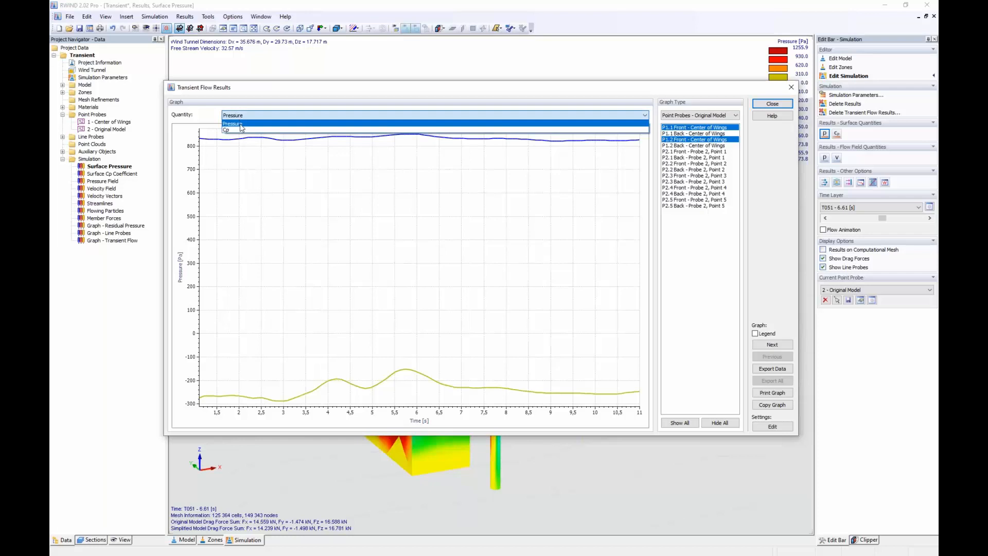
left_click(240, 131)
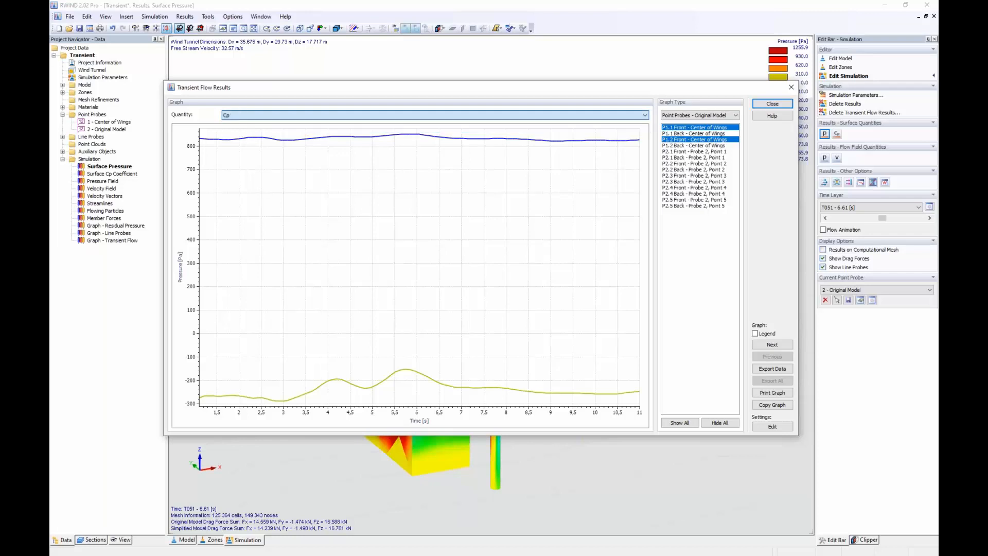
left_click(240, 116)
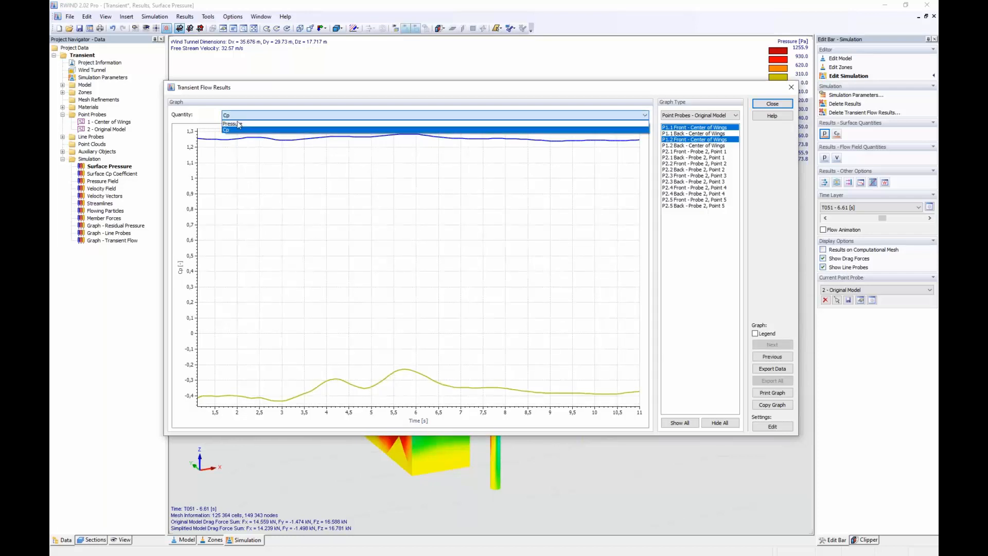
left_click(241, 124)
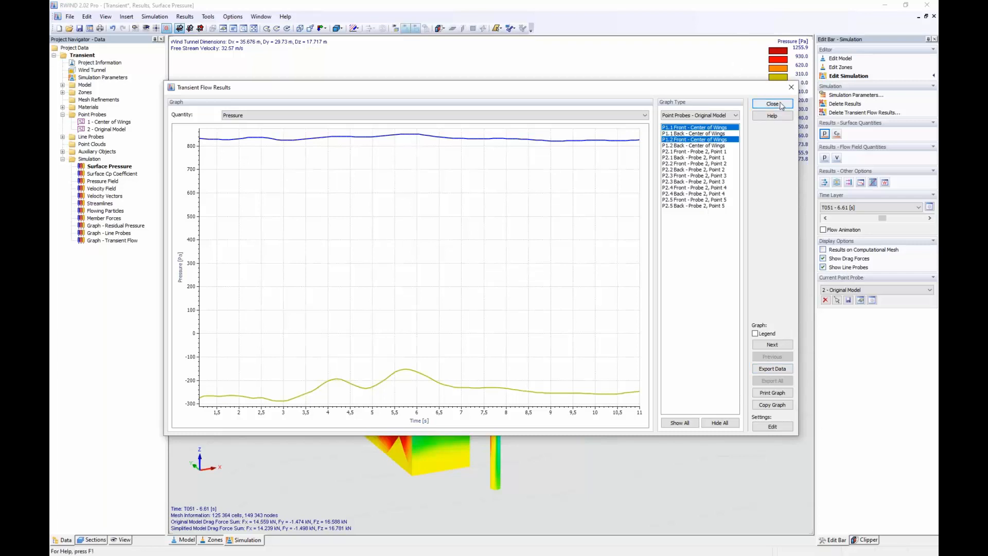
left_click(790, 88)
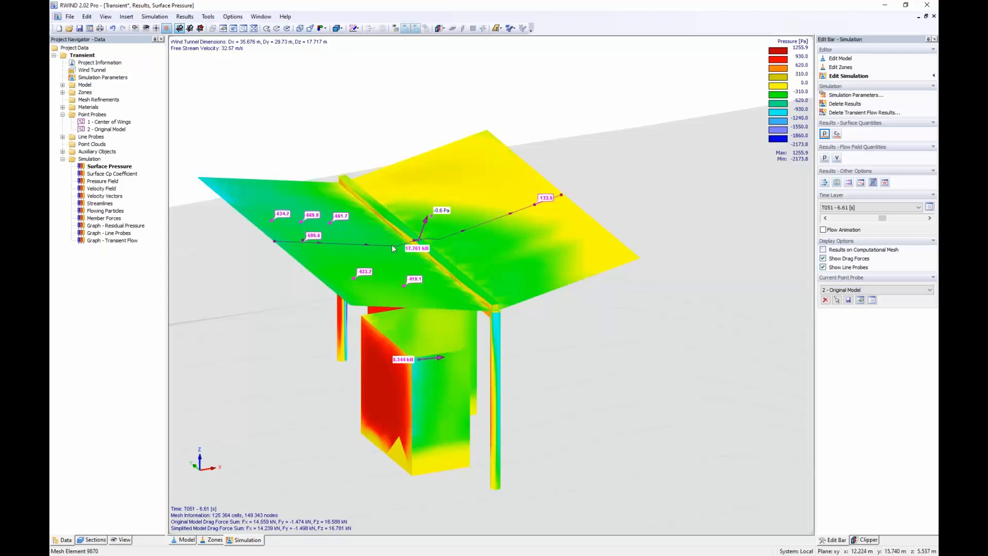
Step: Graph the surface pressure along line probe 1 - Center, include all time layers, and close the graph
scroll(285, 233, "up", 4)
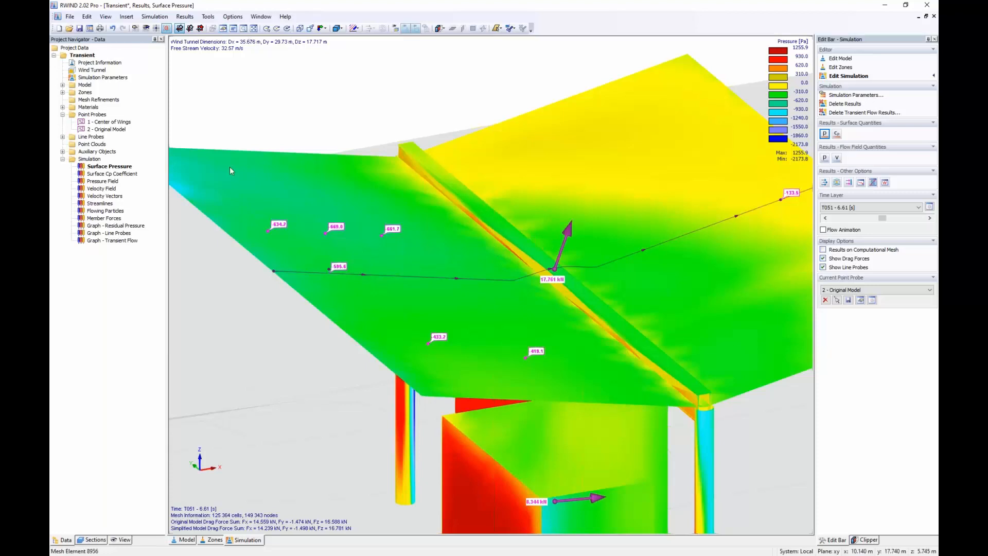
left_click(62, 137)
left_click(98, 144)
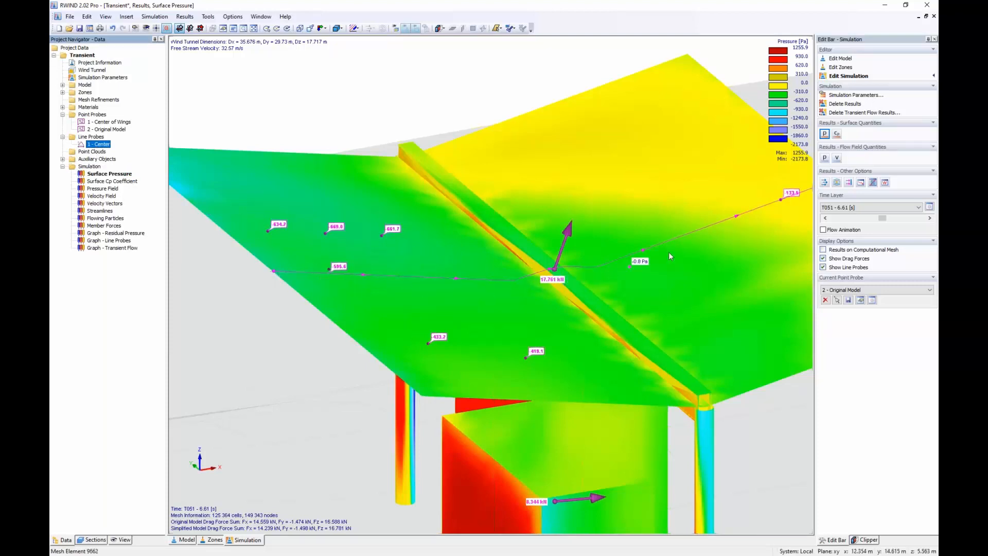
right_click(103, 144)
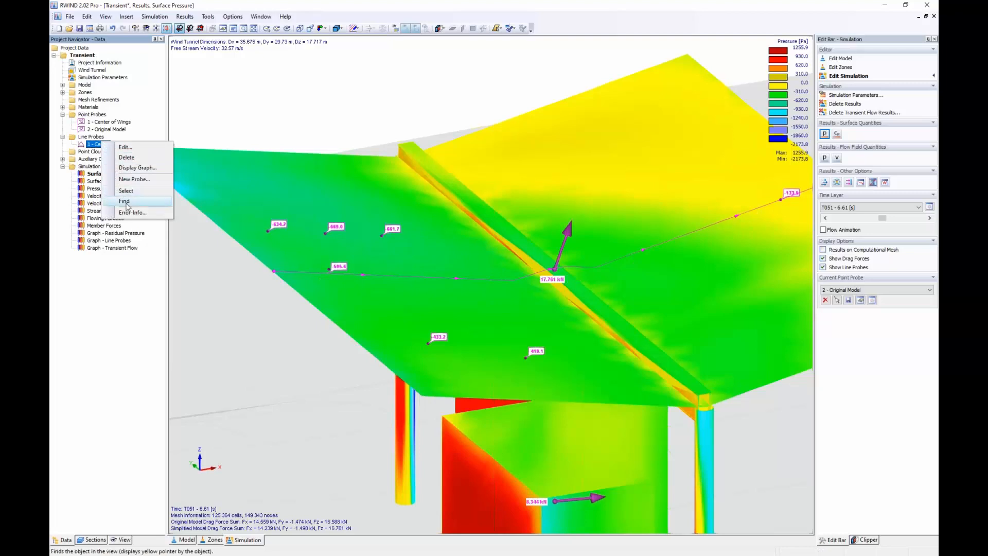
left_click(133, 168)
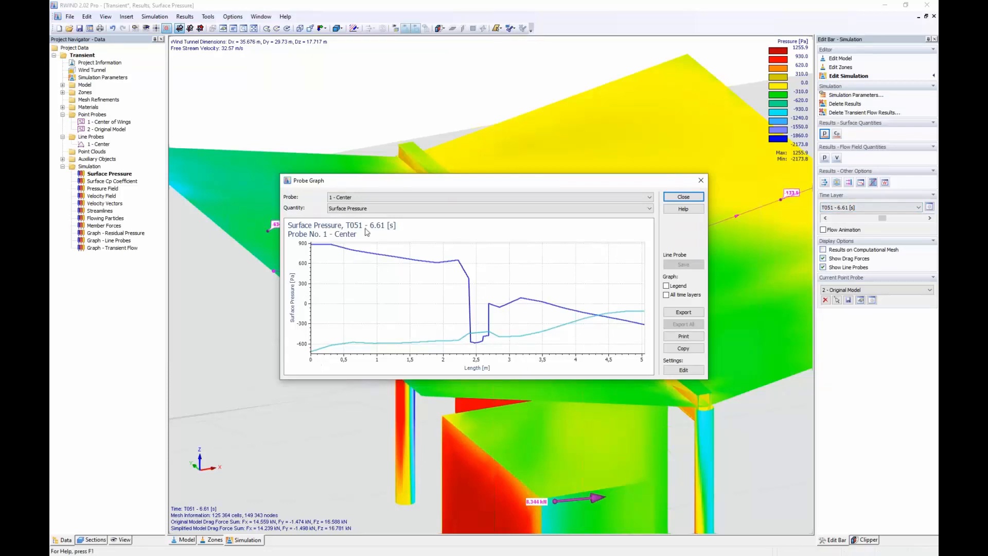
left_click(365, 209)
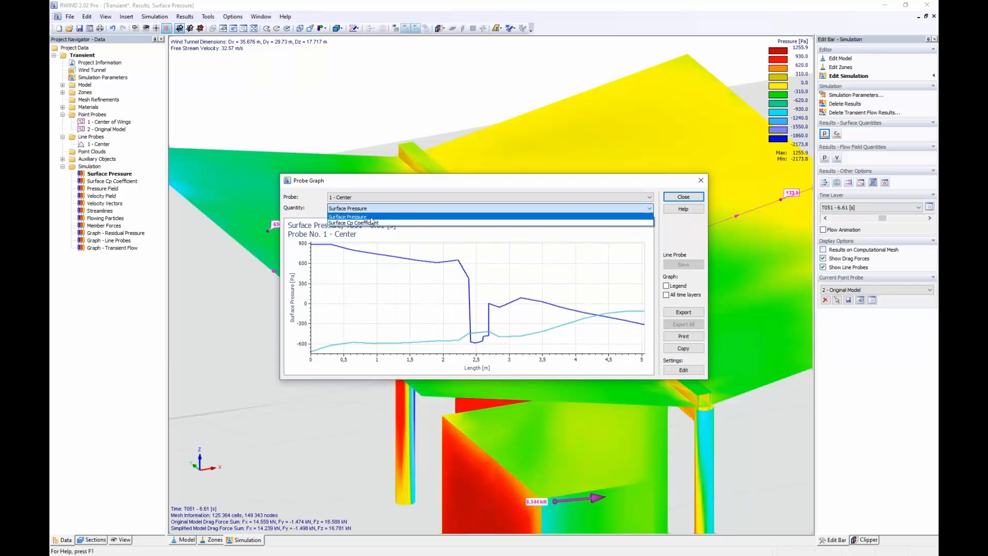
left_click(373, 217)
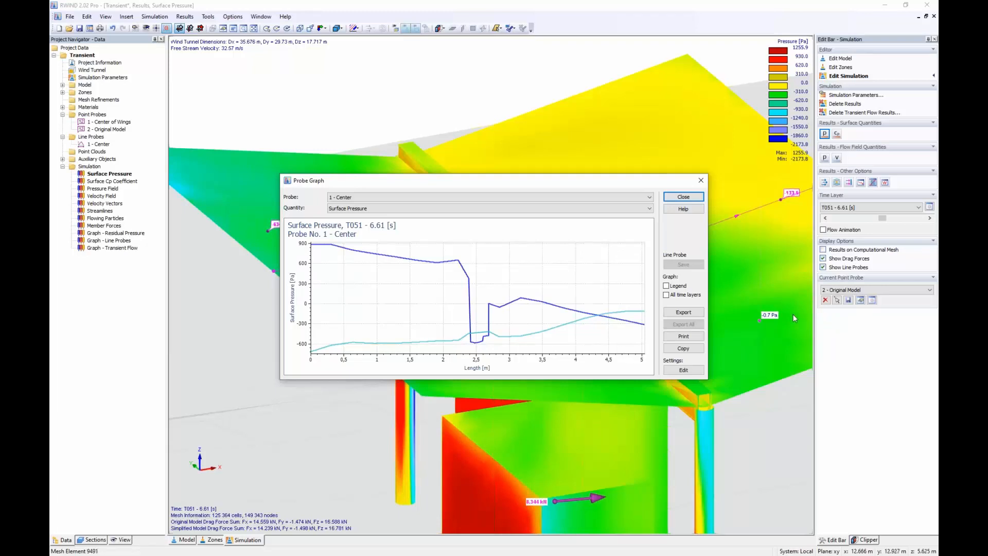
left_click(666, 295)
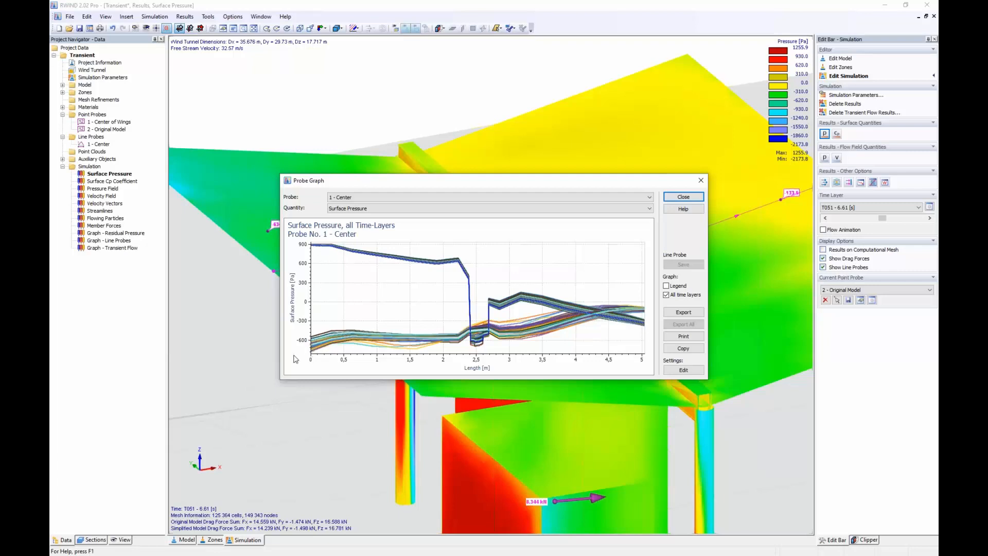
left_click(683, 197)
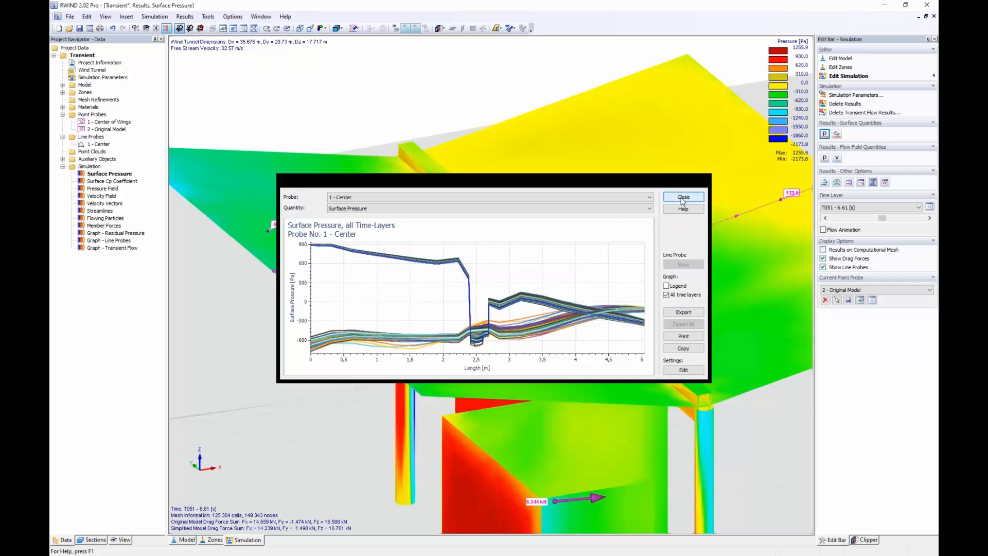
Step: Inspect the settings for a new line probe and close them without creating a probe
scroll(449, 288, "down", 1)
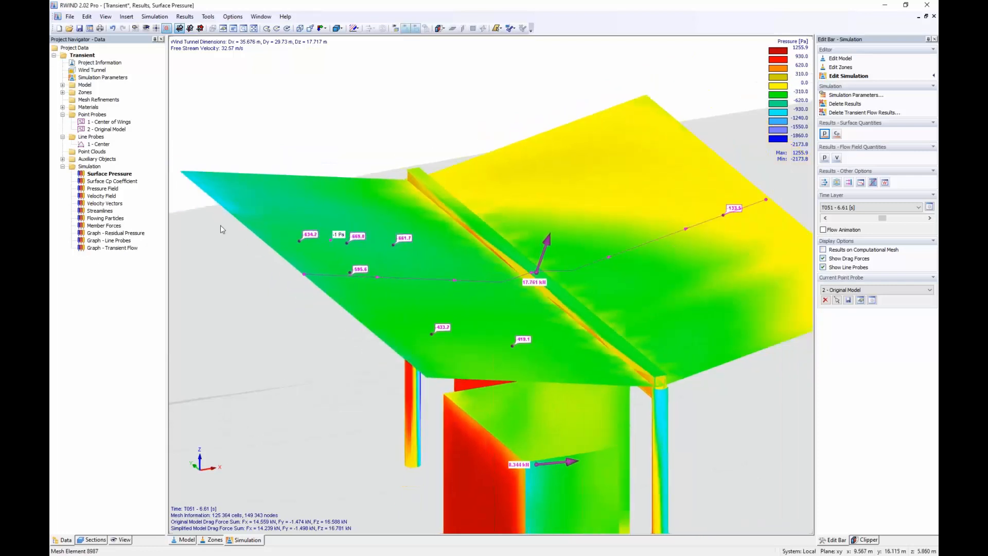
right_click(98, 142)
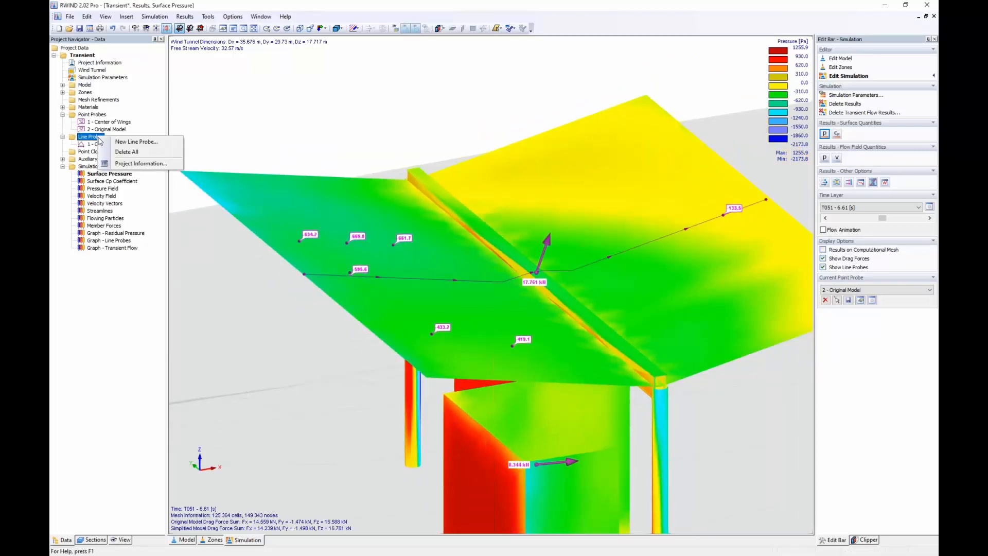
left_click(126, 144)
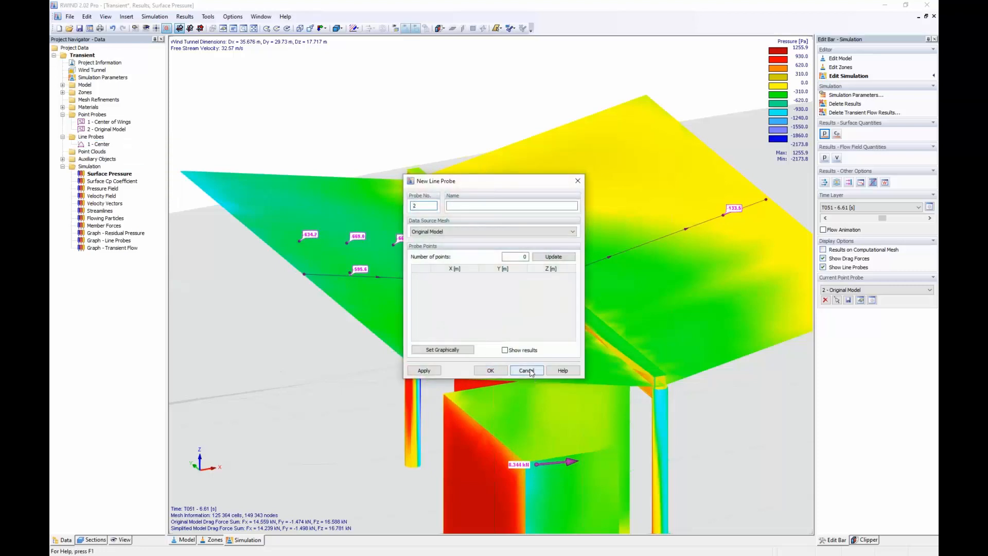
left_click(526, 370)
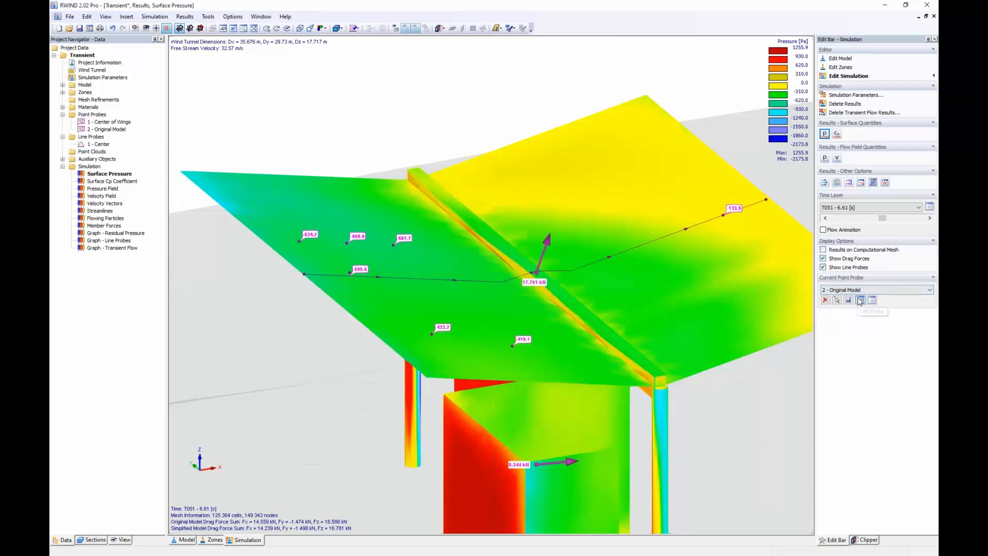
Step: Try to define a line probe graphically across both wings in a cut plane normal to Y, and cancel it
left_click(873, 182)
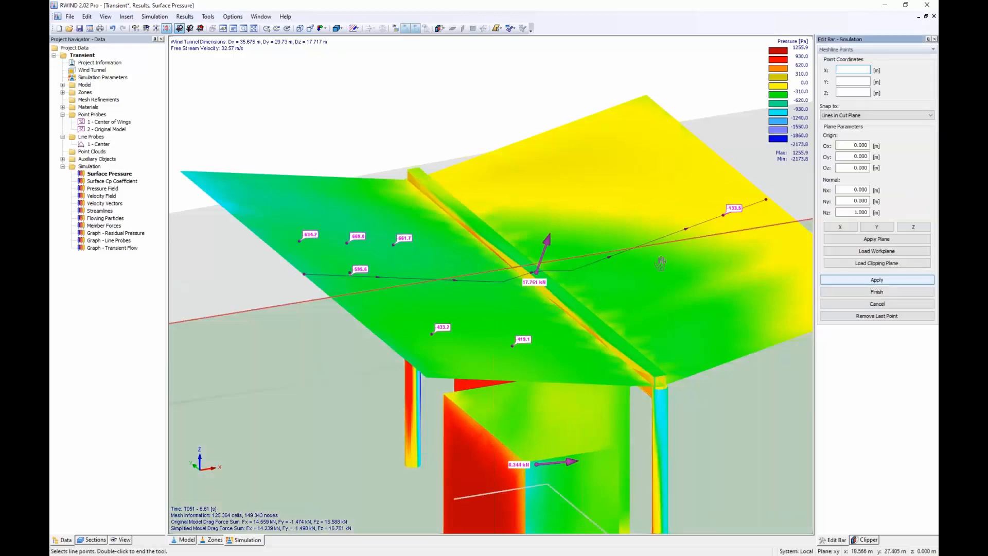
left_click(876, 226)
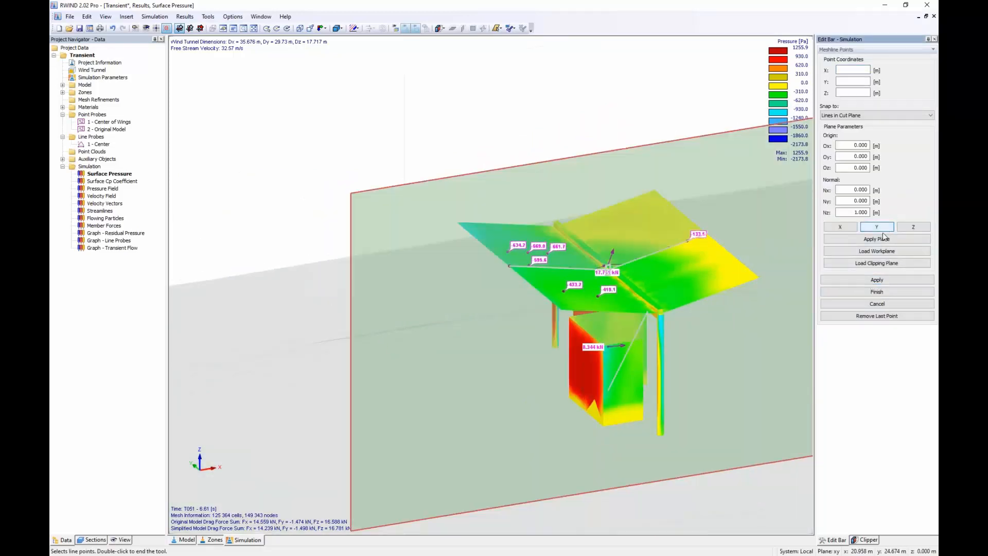
left_click_drag(351, 271, 327, 244)
scroll(518, 223, "up", 4)
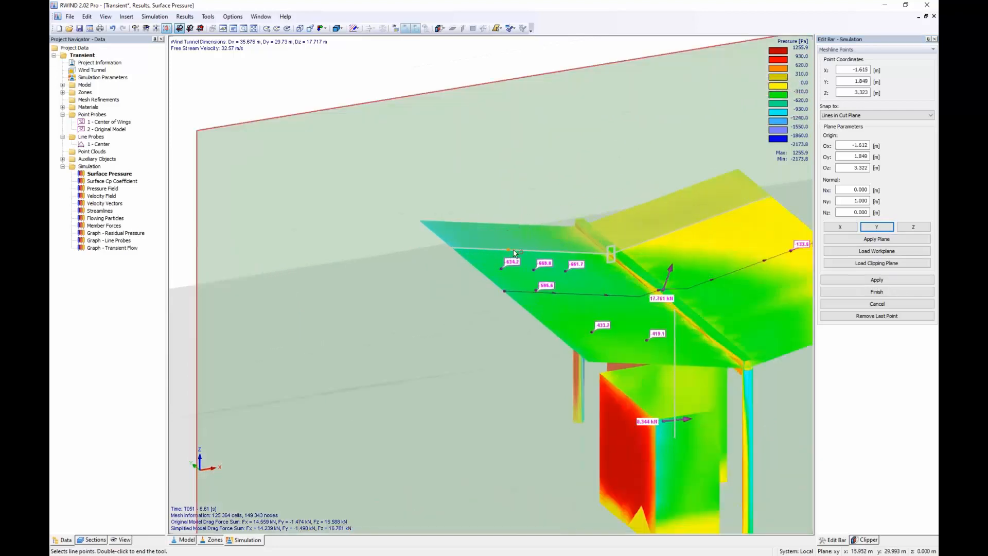
left_click(510, 249)
left_click(669, 235)
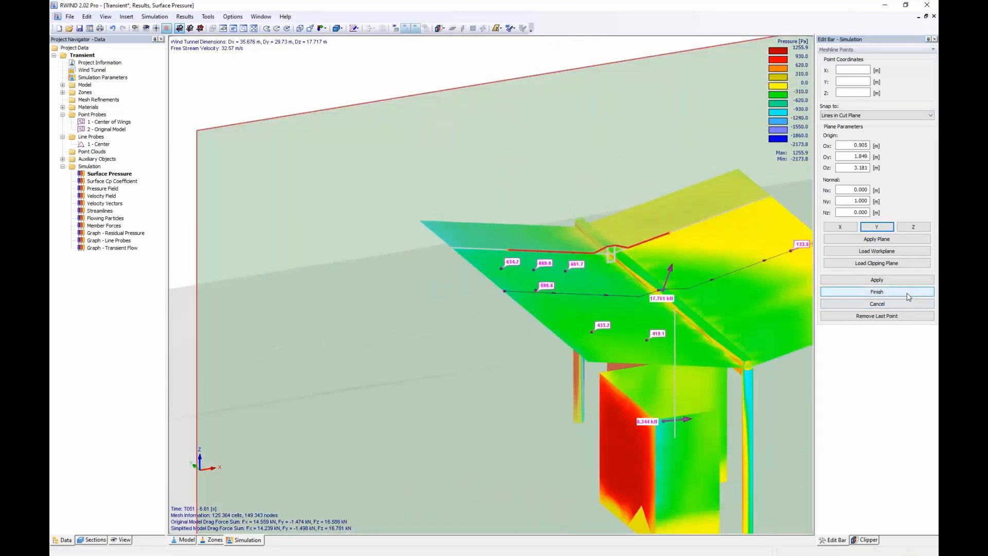
left_click(912, 304)
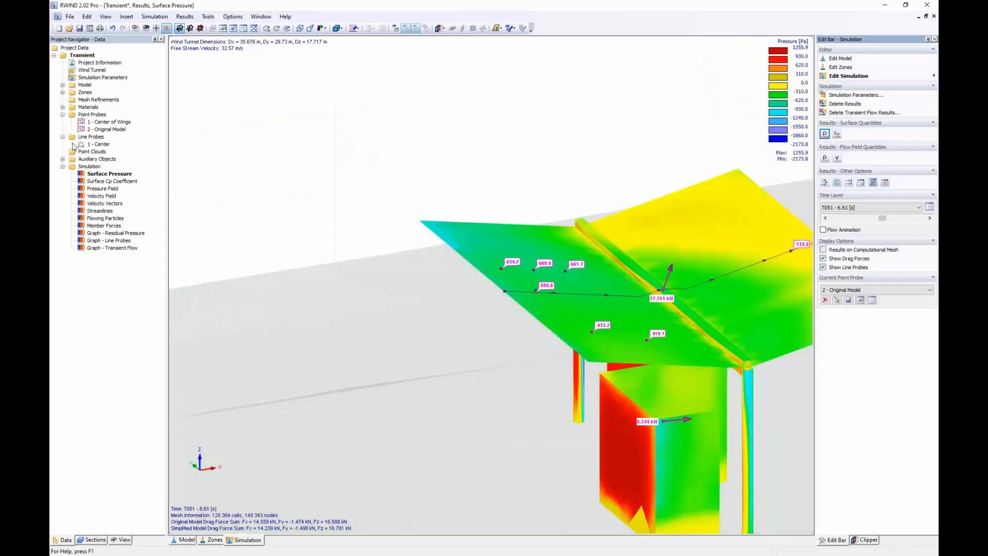
Step: Collapse the point probe and line probe folders and select the Point Clouds folder
left_click(62, 115)
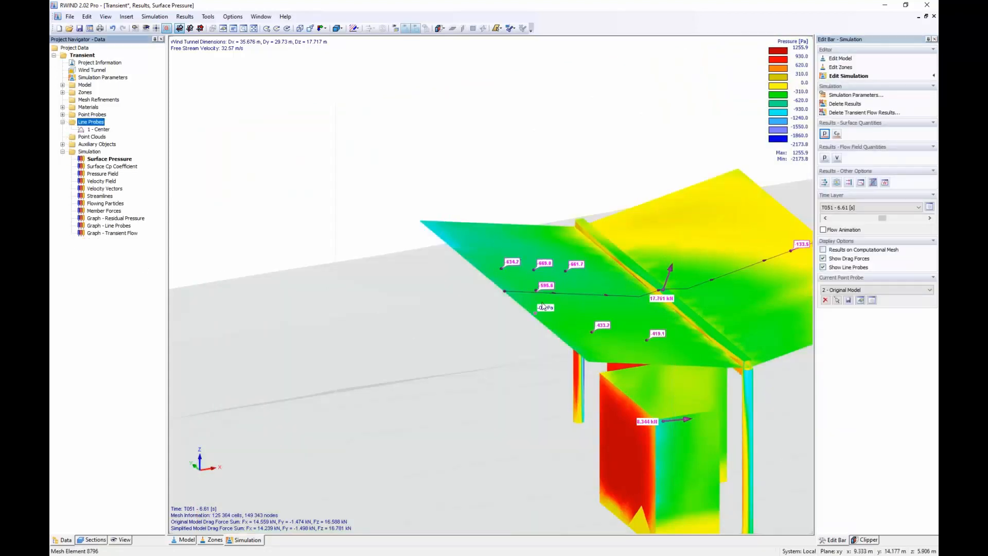
left_click(62, 122)
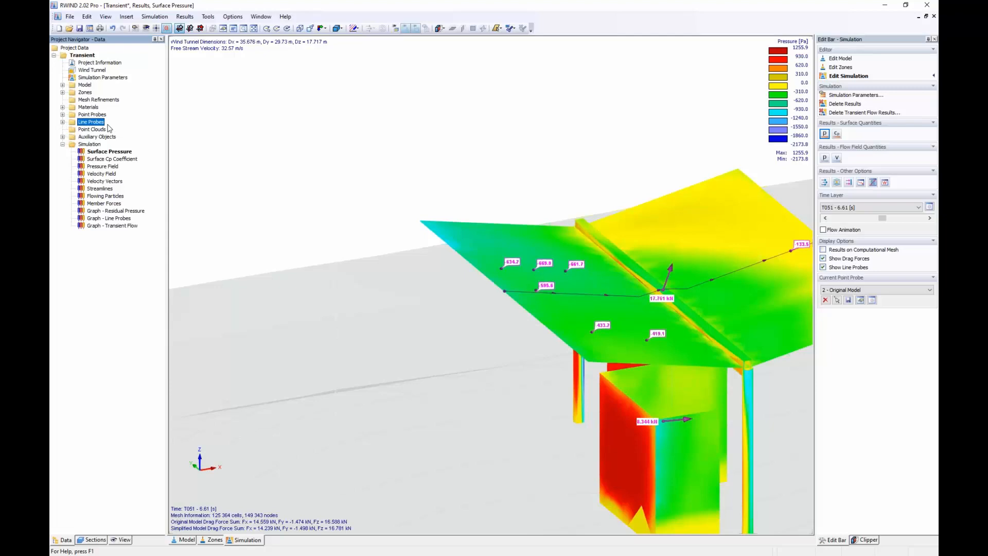
left_click(92, 129)
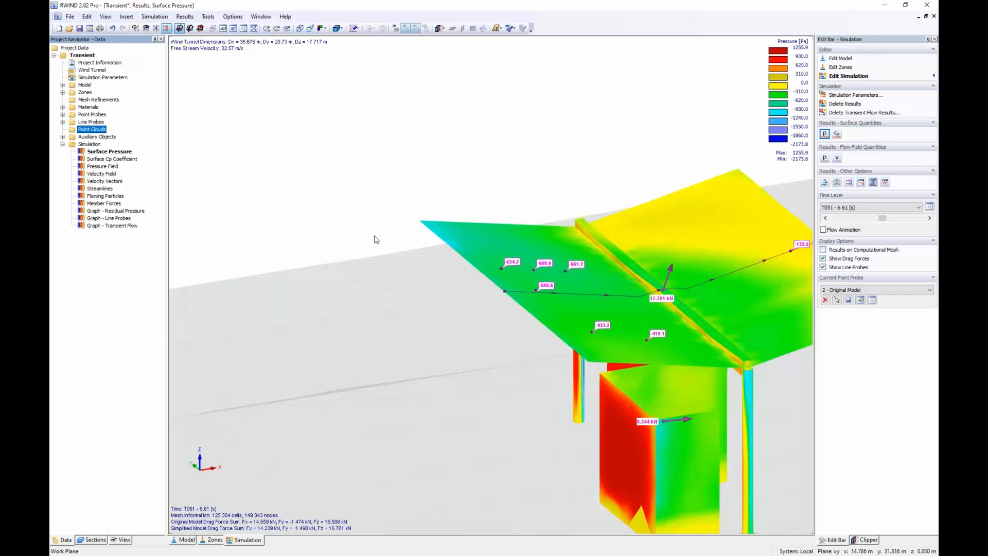
Step: Display streamlines with a rectangle as control point source, narrowed to about half its width in front of the structure
scroll(323, 310, "down", 3)
left_click_drag(260, 326, 584, 314)
middle_click_drag(584, 314, 495, 332, "ctrl")
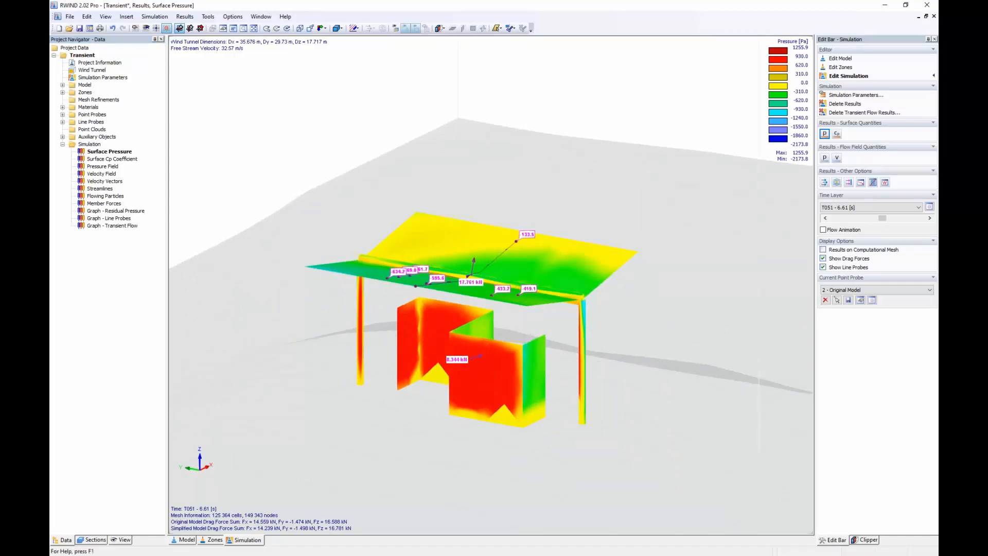
left_click(836, 182)
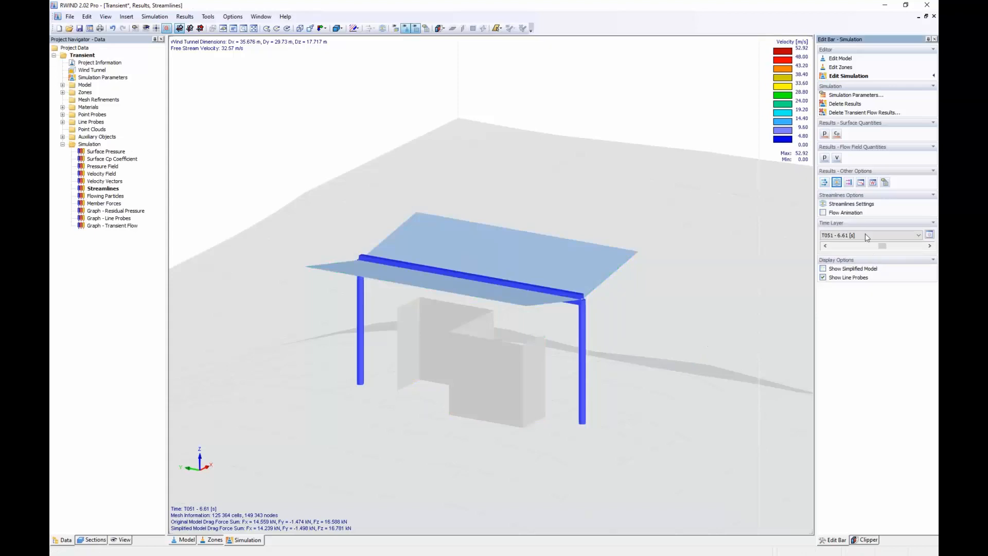
left_click(885, 71)
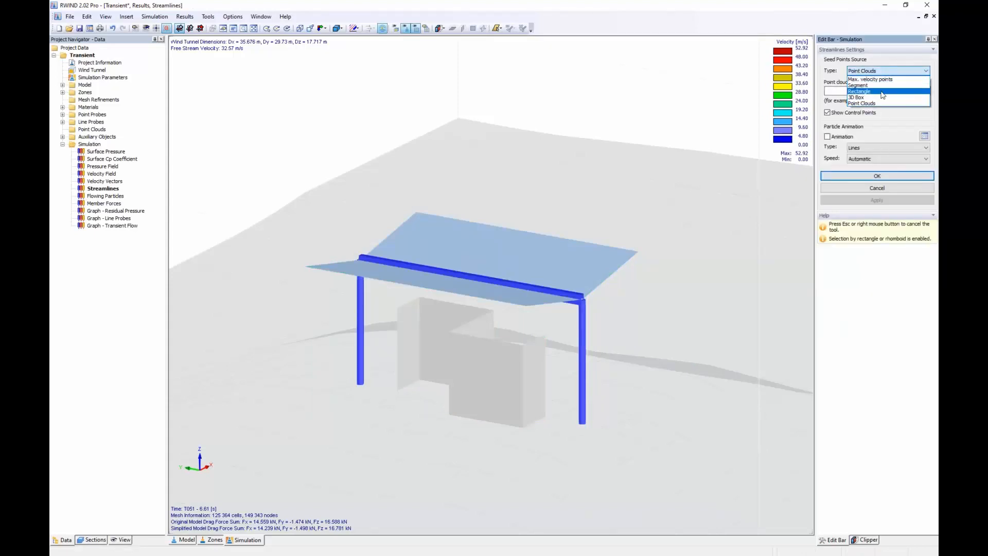
left_click(883, 92)
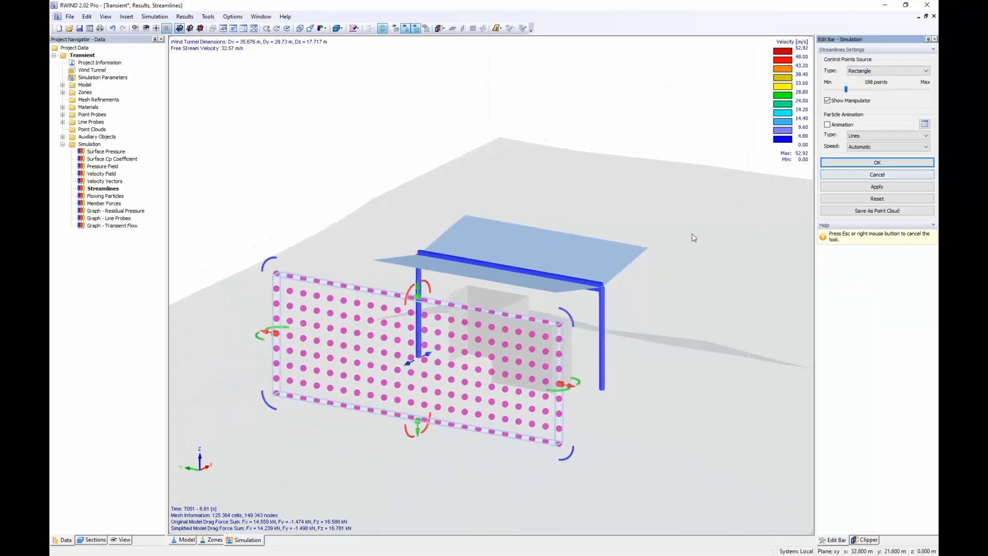
left_click_drag(576, 371, 435, 344)
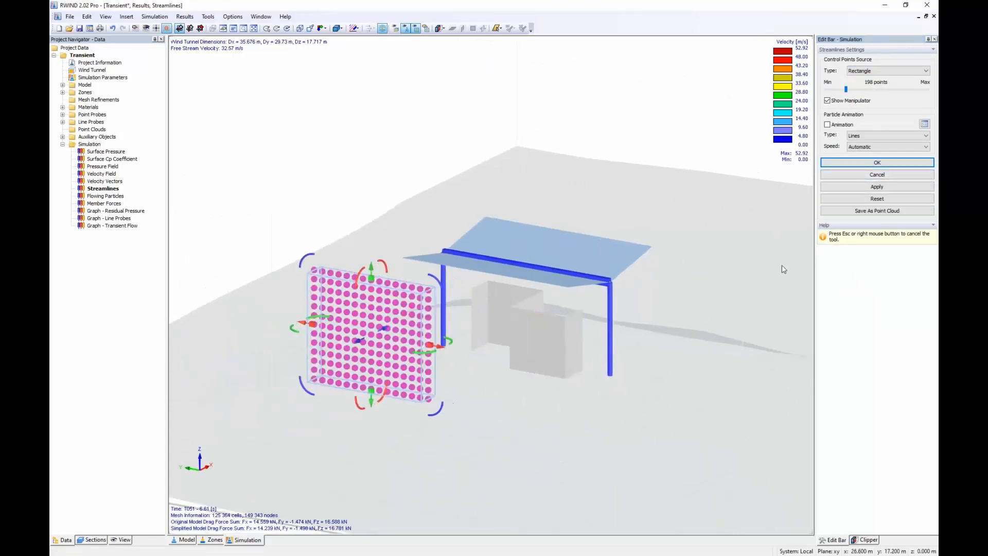
left_click(882, 187)
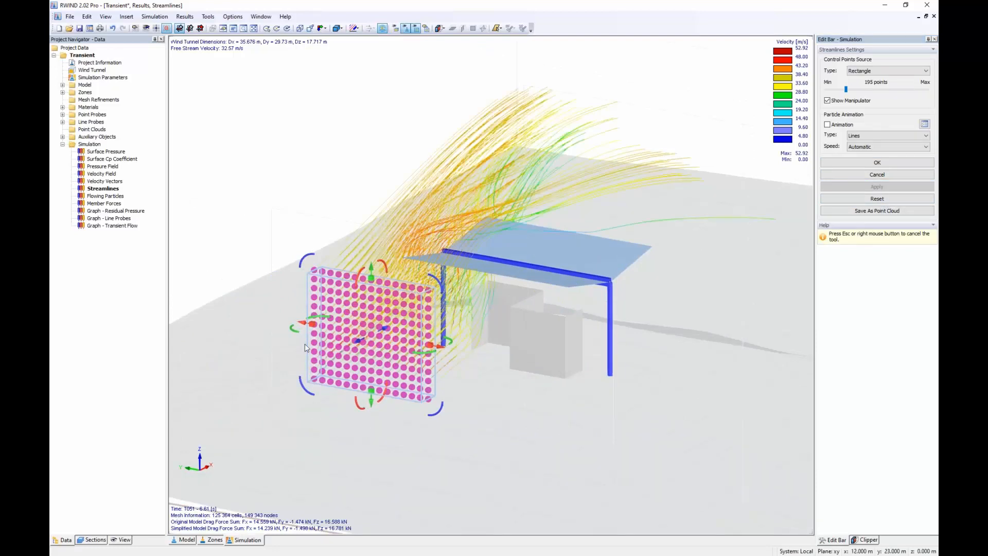
Step: Change the streamline control point source to a segment, apply it, and rotate the segment to slope diagonally
left_click(869, 72)
left_click(869, 85)
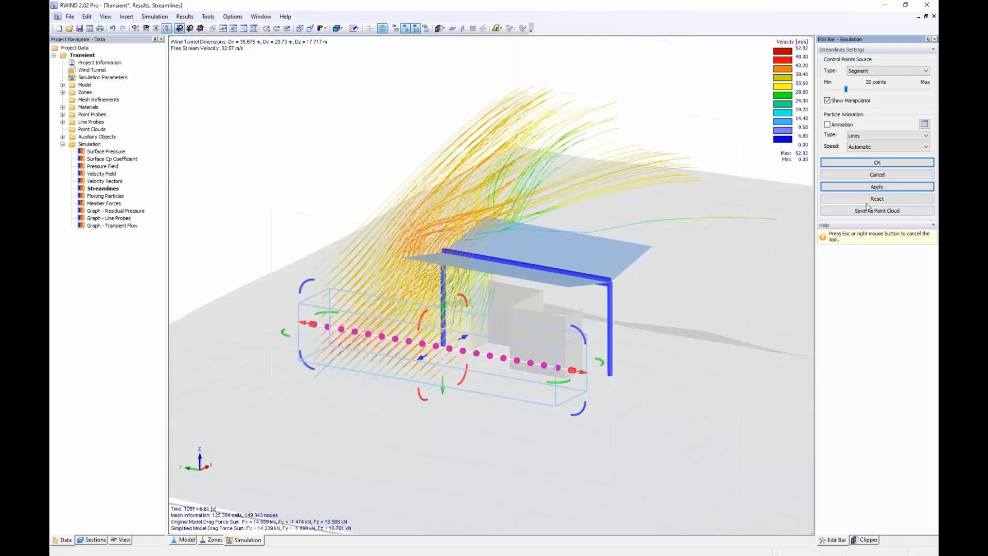
left_click(875, 186)
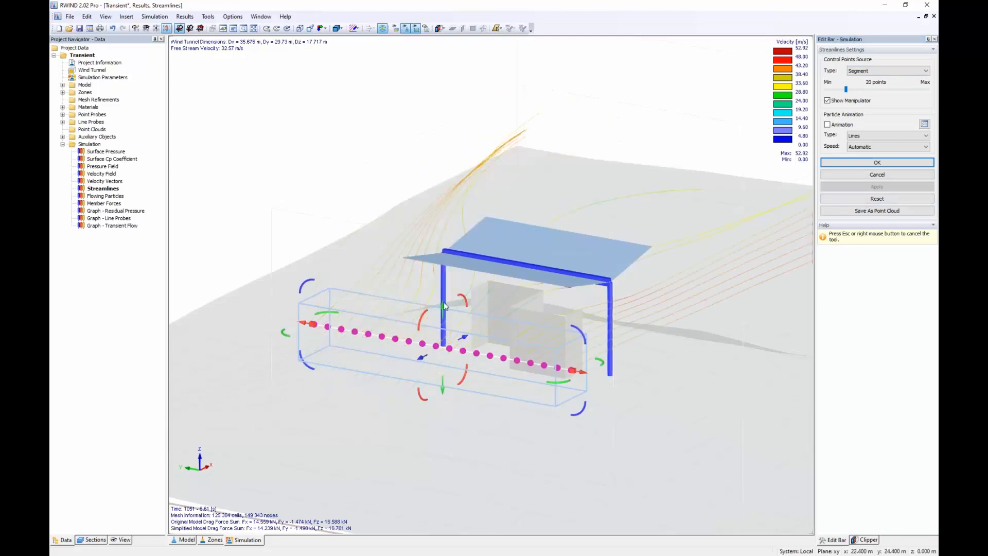
left_click_drag(577, 332, 684, 435)
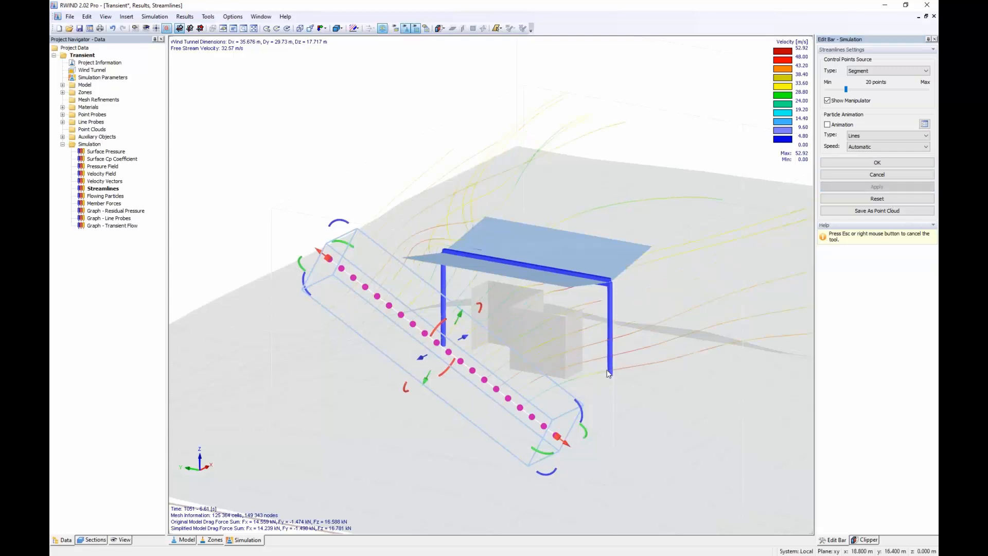
Step: Change the streamline control point source from the sloping segment to a rectangle
middle_click_drag(588, 359, 392, 369, "ctrl")
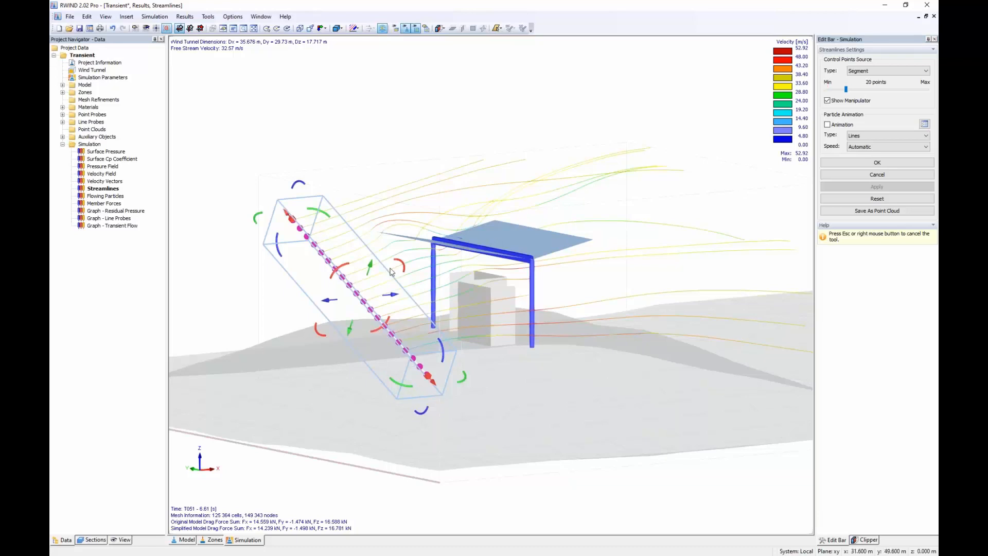
scroll(393, 291, "up", 2)
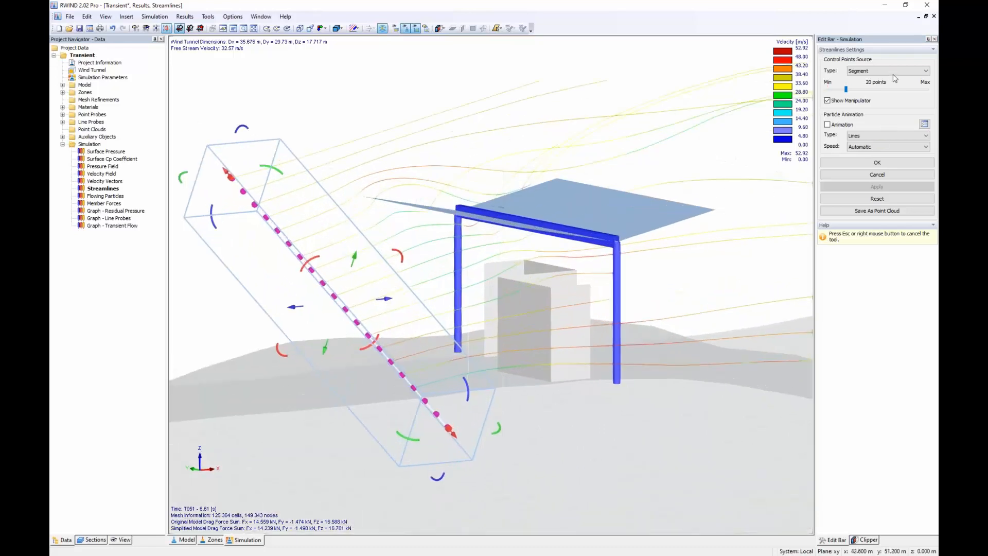
left_click(890, 71)
left_click(890, 92)
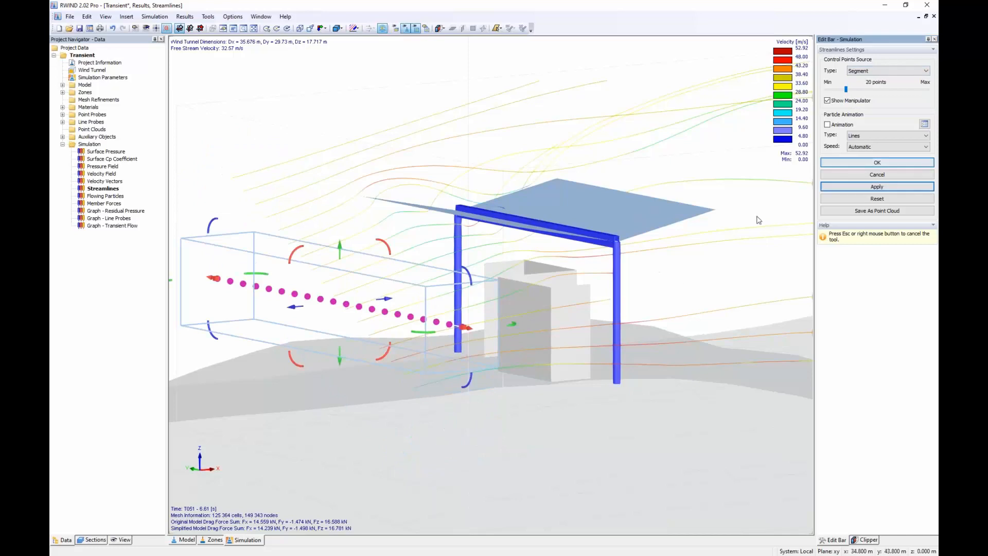
left_click(877, 71)
left_click(871, 91)
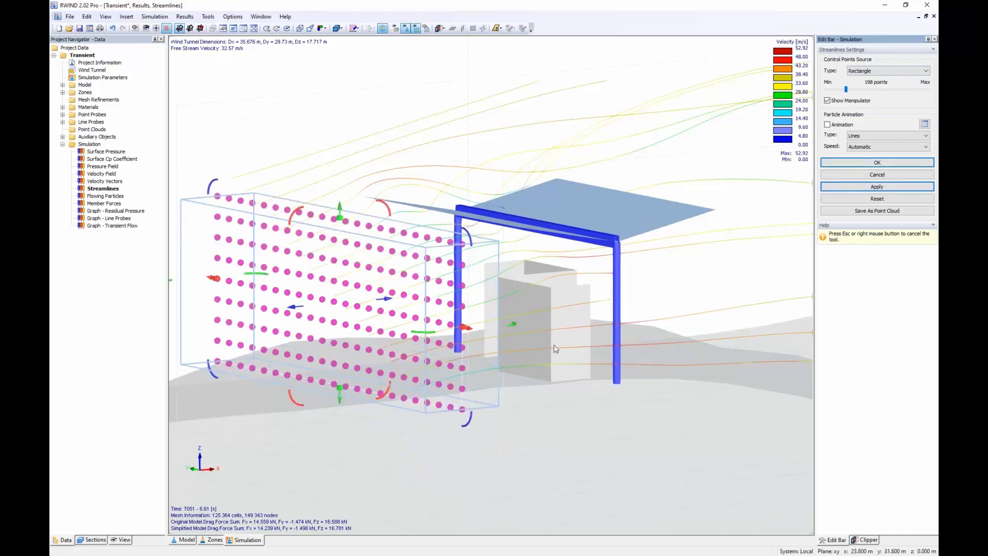
Step: Narrow the control point rectangle to under a third of its width, apply the streamlines and confirm the settings
left_click(464, 329)
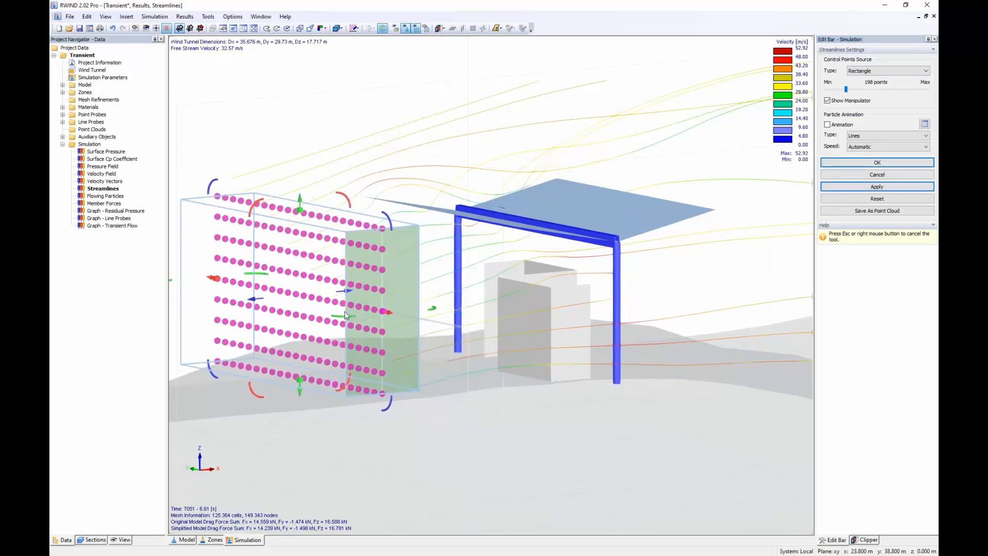
left_click(877, 187)
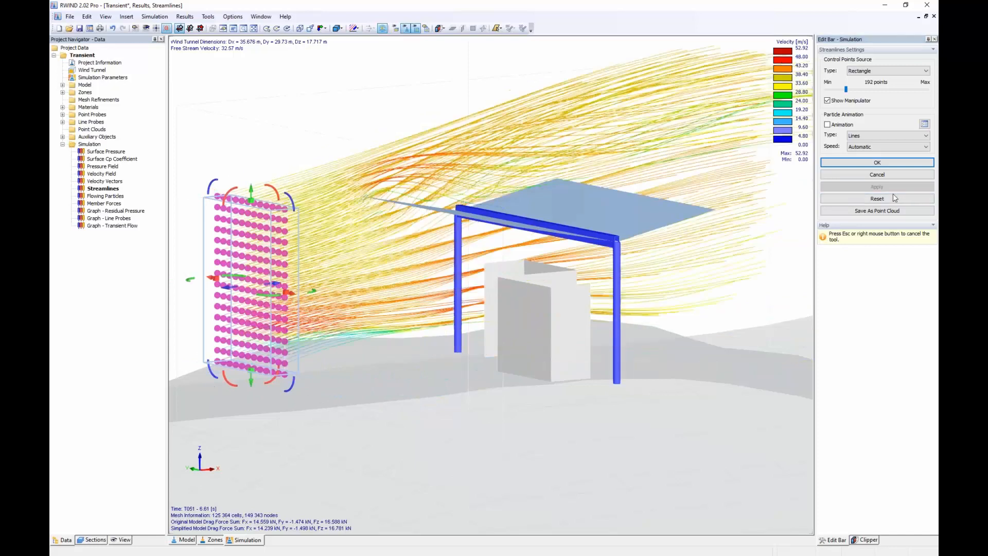
middle_click_drag(504, 309, 612, 345)
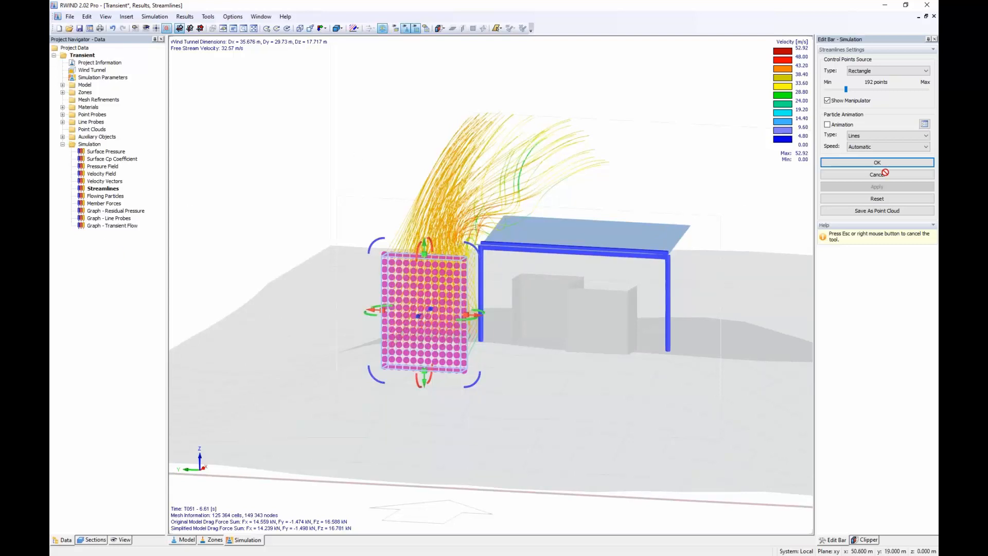
left_click(863, 164)
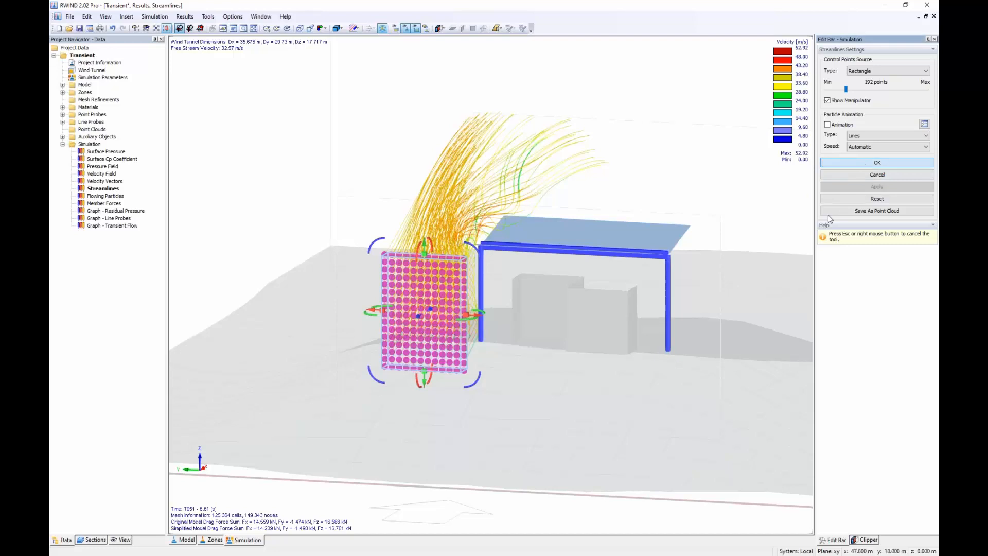
Step: Create a rectangular point cloud graphically, about 1.94 m wide and 3.5 m high, in front of the structure beside its far column
right_click(91, 129)
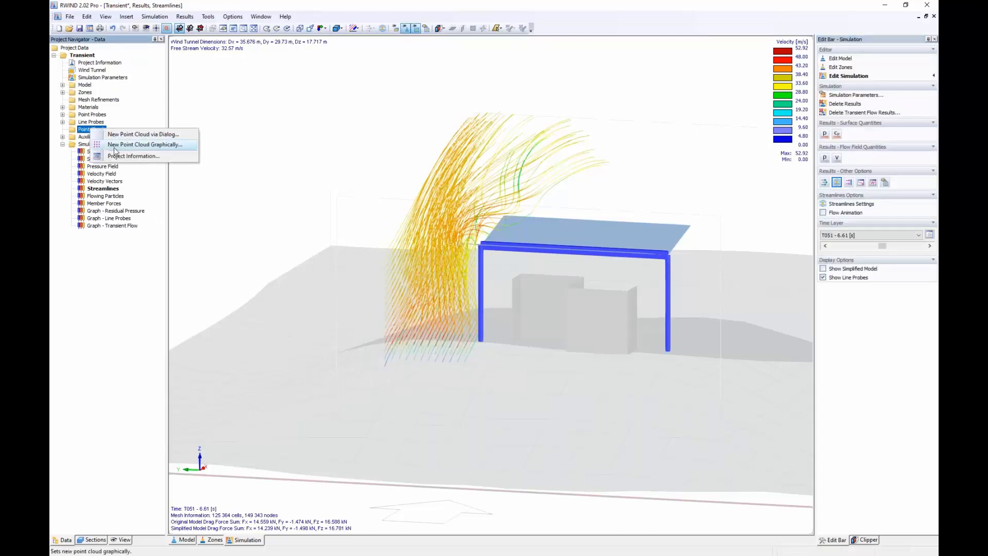
left_click(115, 148)
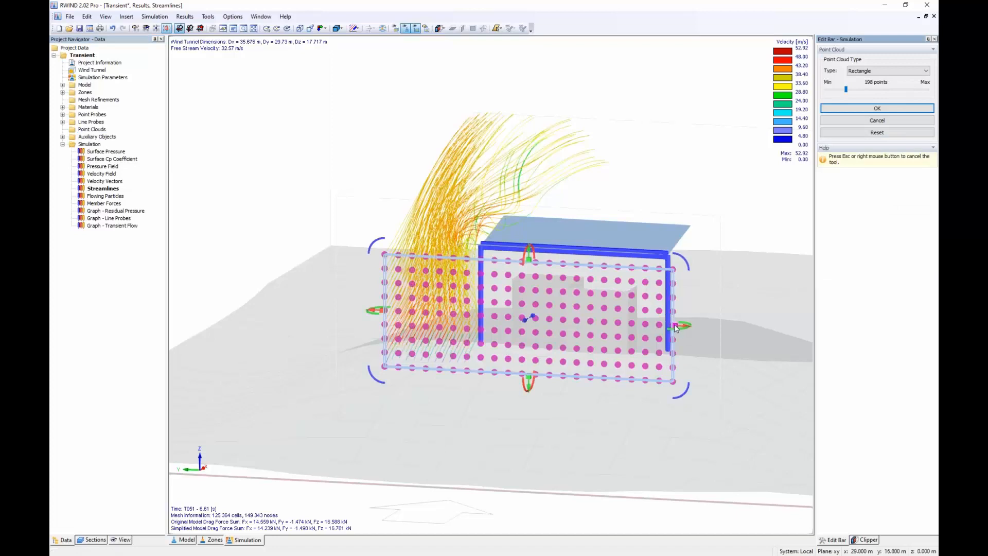
left_click_drag(675, 329, 449, 315)
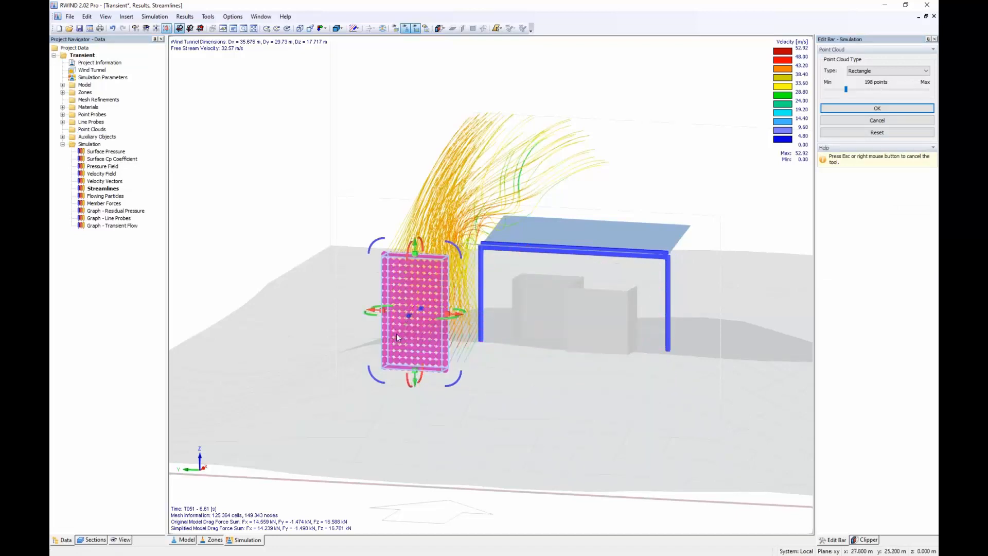
left_click(890, 109)
left_click(482, 373)
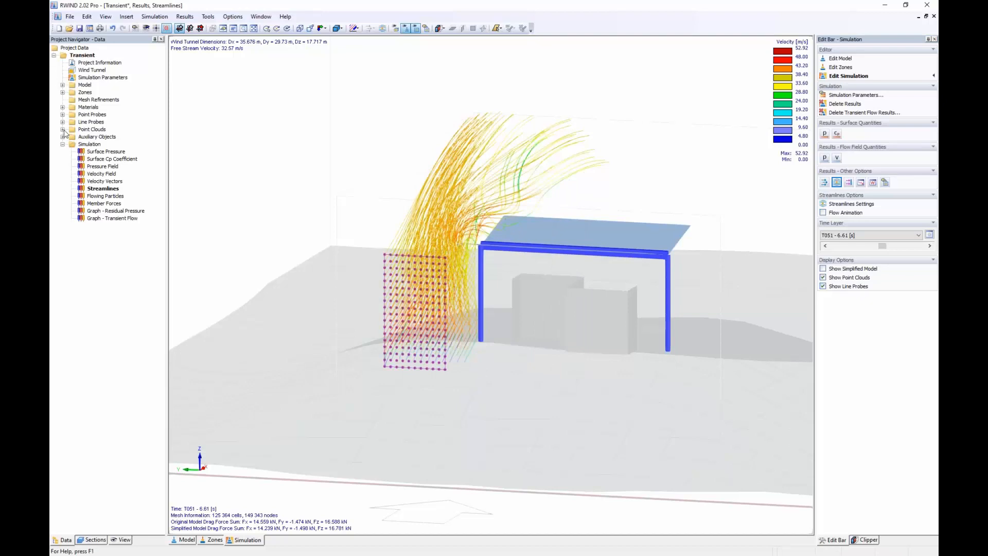
Step: Create a second rectangular point cloud graphically, 1.939 m wide and 3.500 m high, with 200 required points, in front of the opposite column
right_click(95, 131)
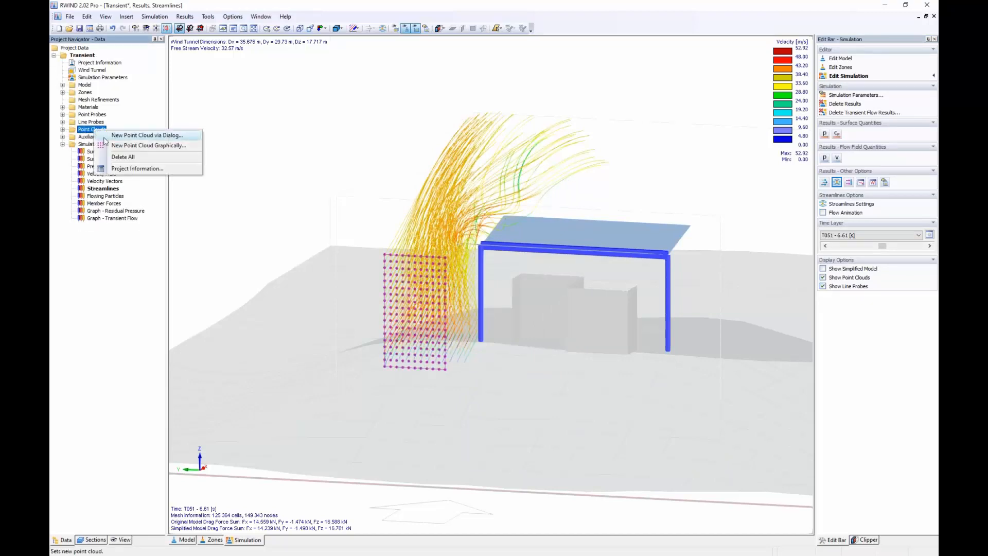
left_click(133, 146)
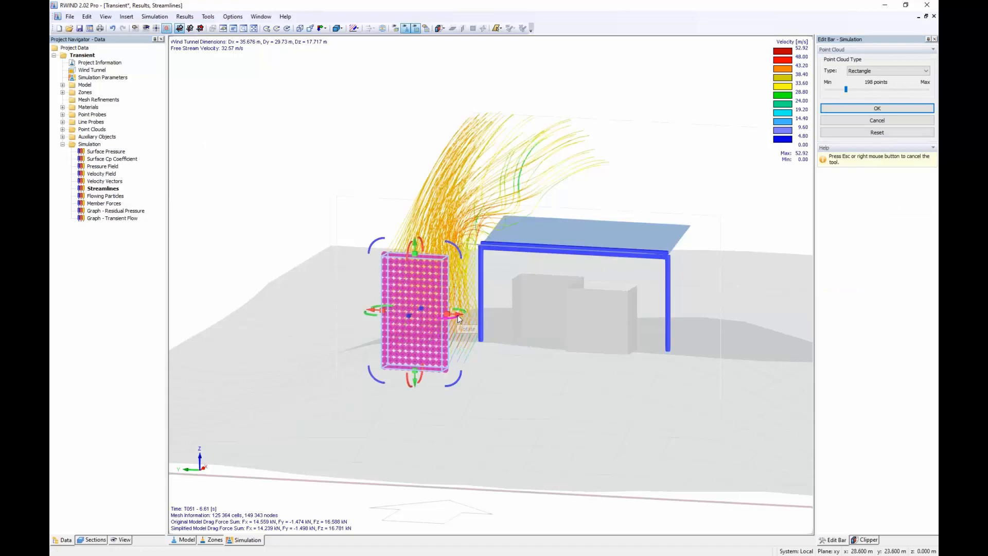
left_click_drag(460, 315, 688, 328)
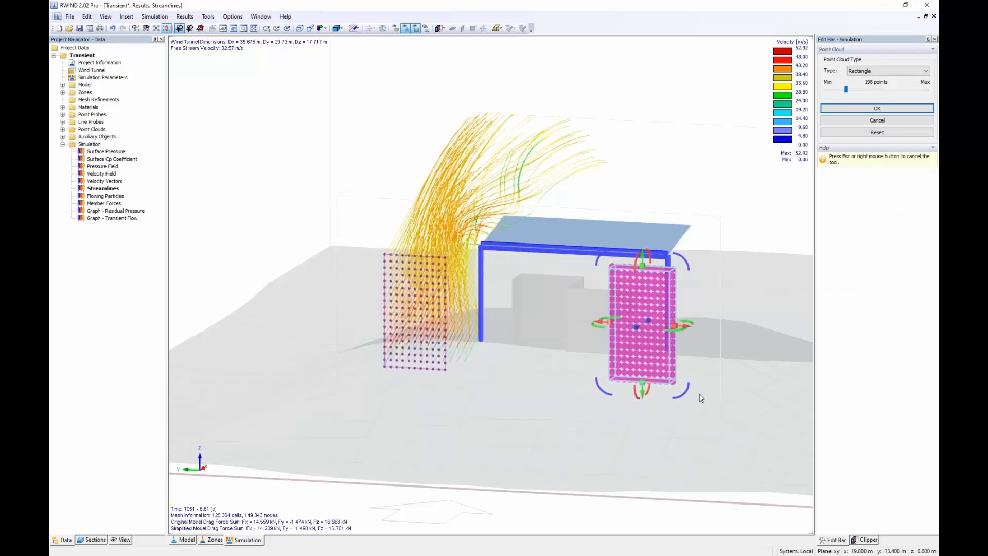
left_click(902, 109)
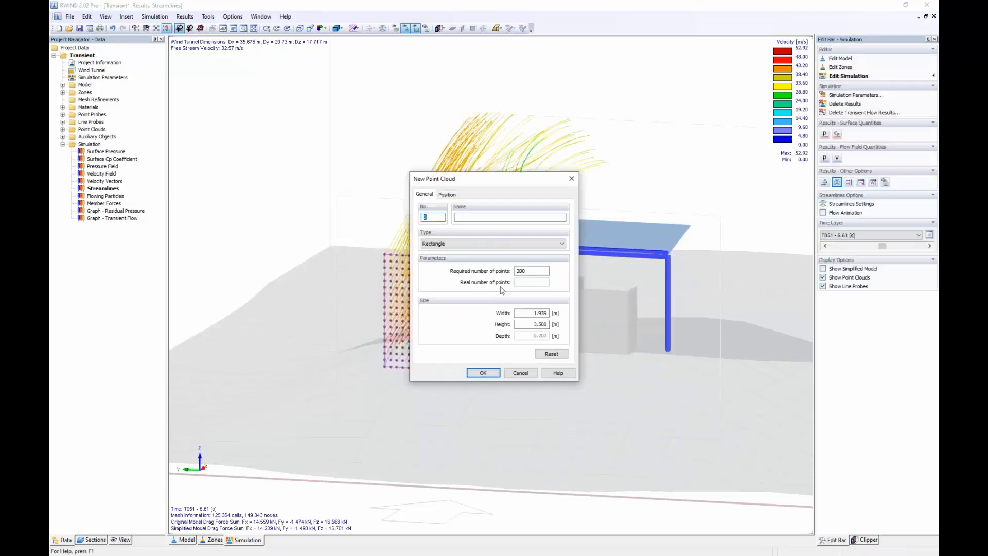
left_click(474, 374)
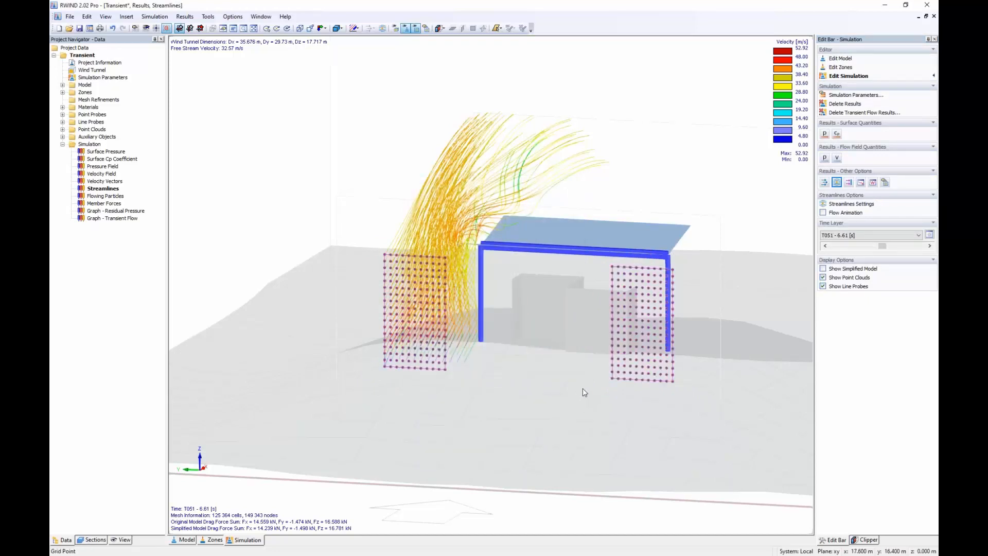
Step: Set the streamline control point source to Point Clouds and confirm the settings
left_click(851, 203)
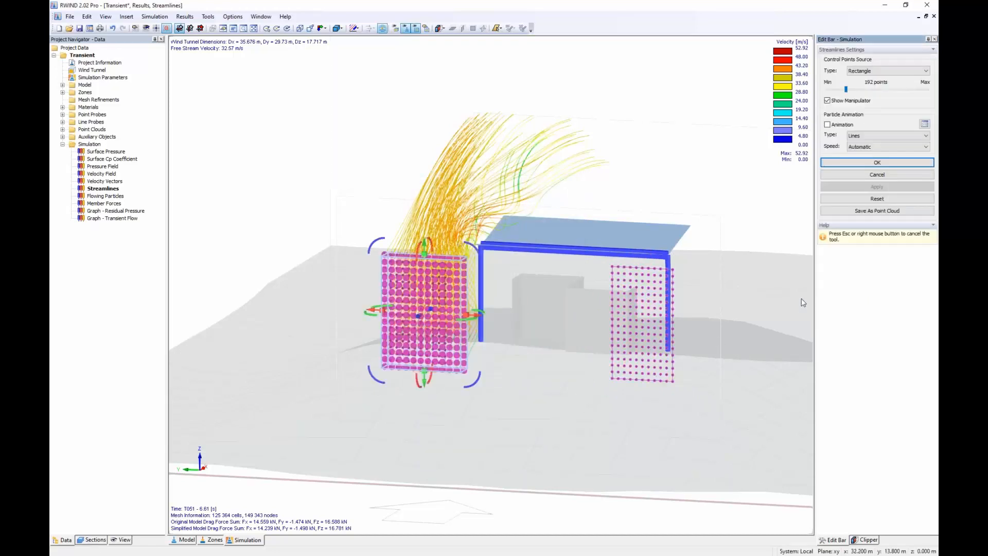
left_click(898, 71)
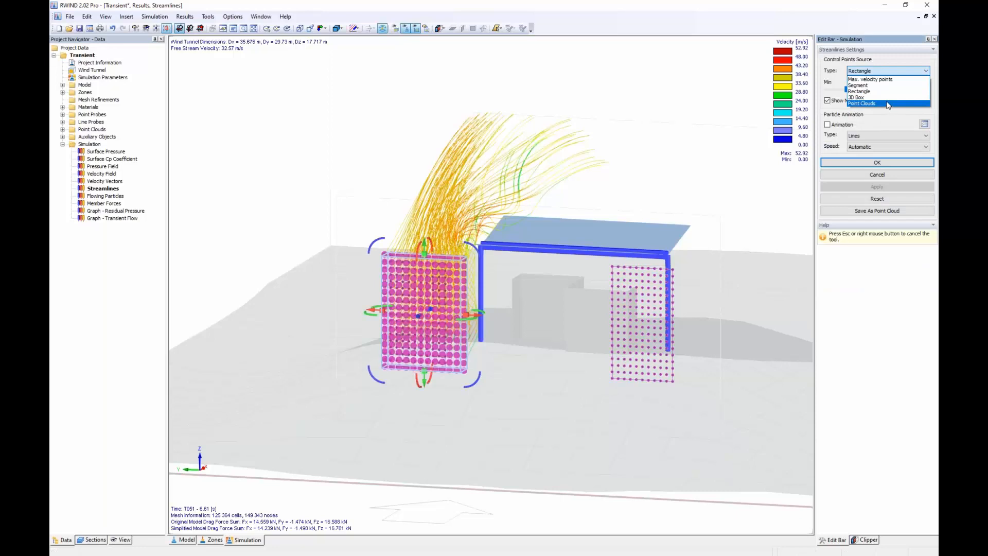
left_click(887, 103)
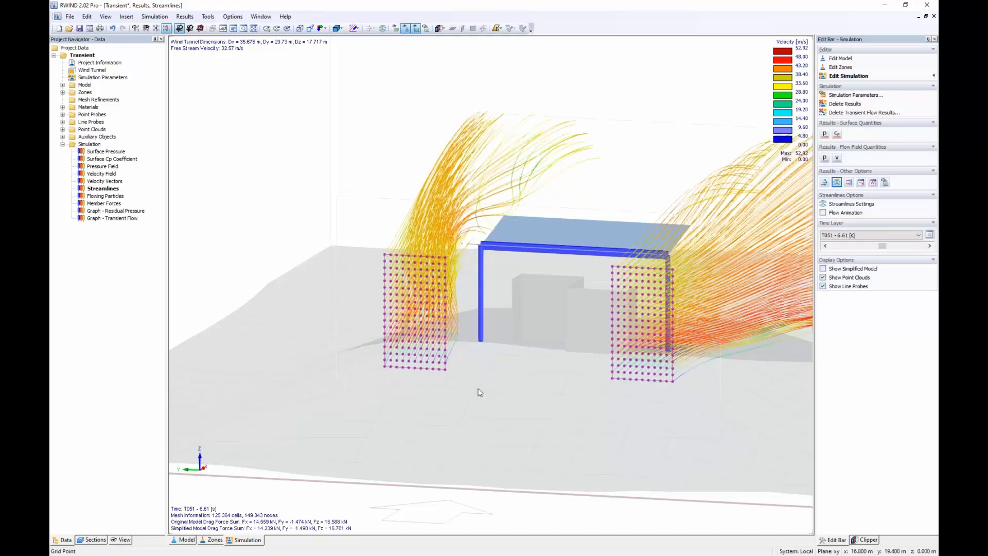
Step: Examine the streamlines from both point clouds around the structure, run the flow animation and switch it off
middle_click_drag(479, 393, 309, 379, "ctrl")
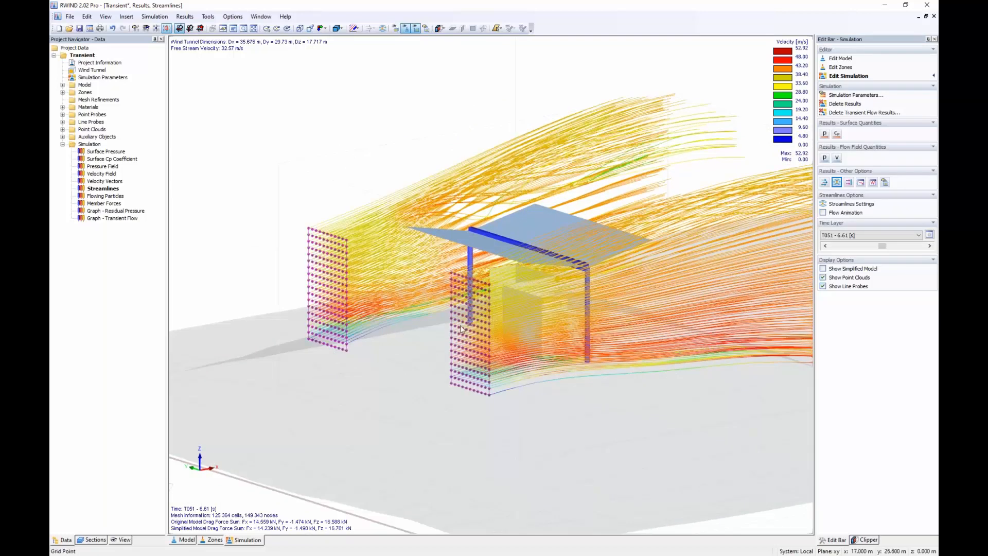
middle_click_drag(461, 330, 509, 410, "ctrl")
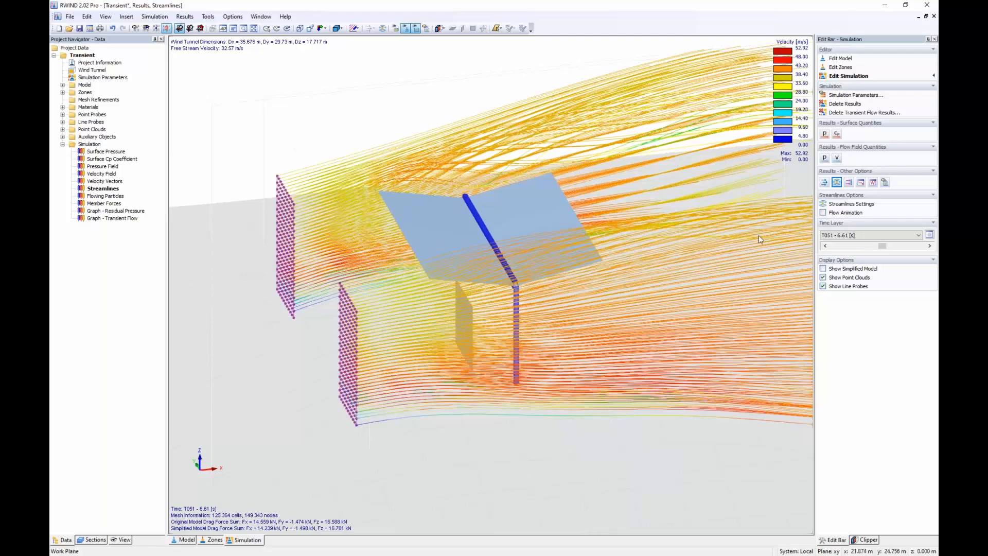
left_click(823, 213)
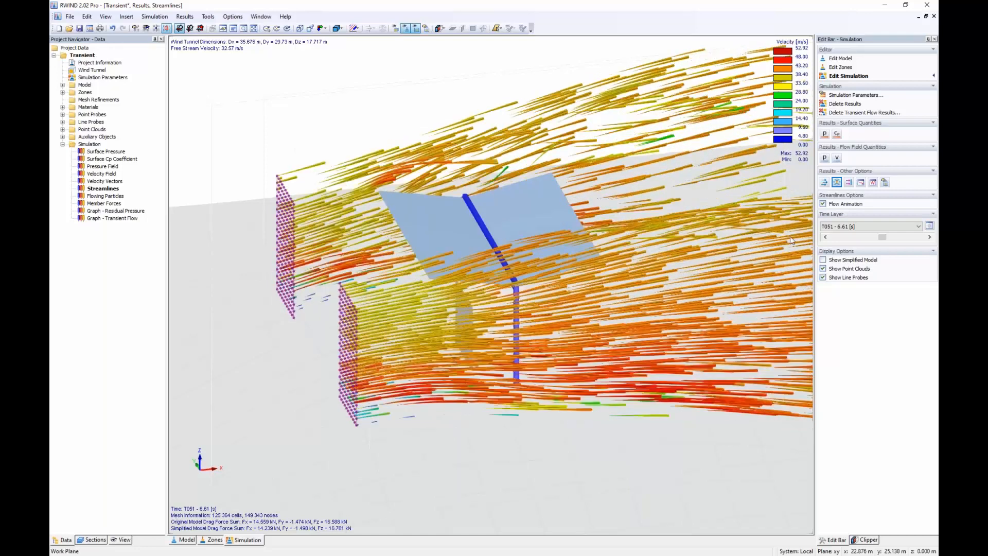
left_click(823, 204)
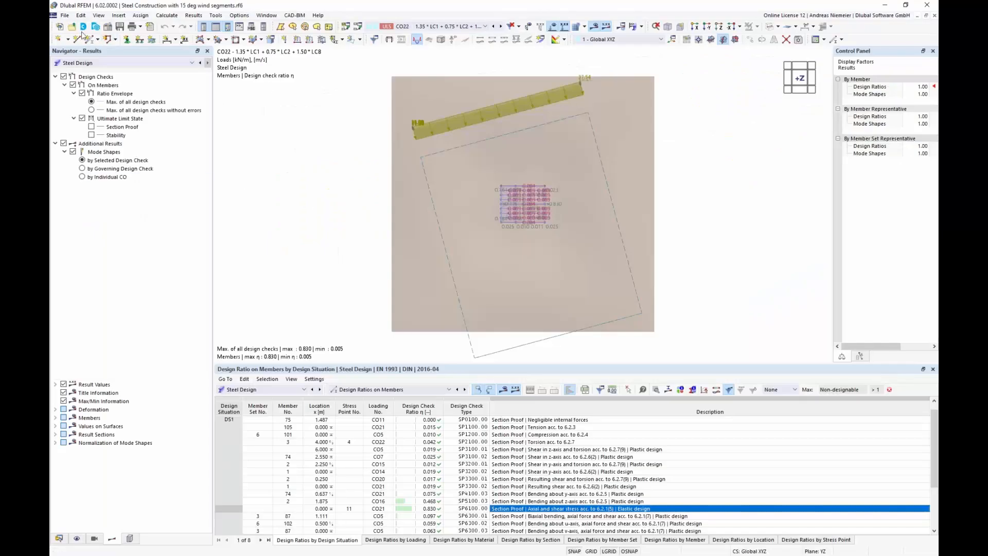
left_click(65, 15)
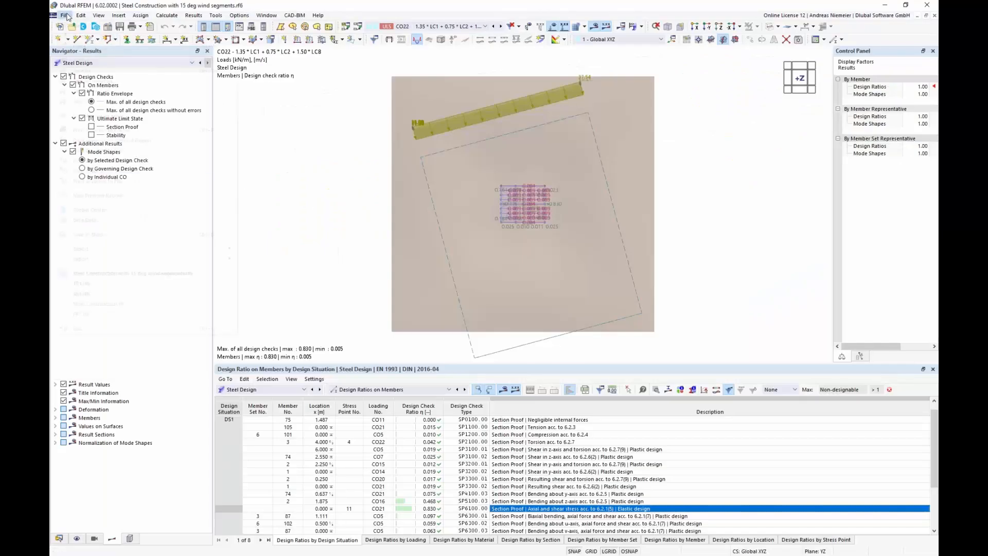
mouse_move(103, 249)
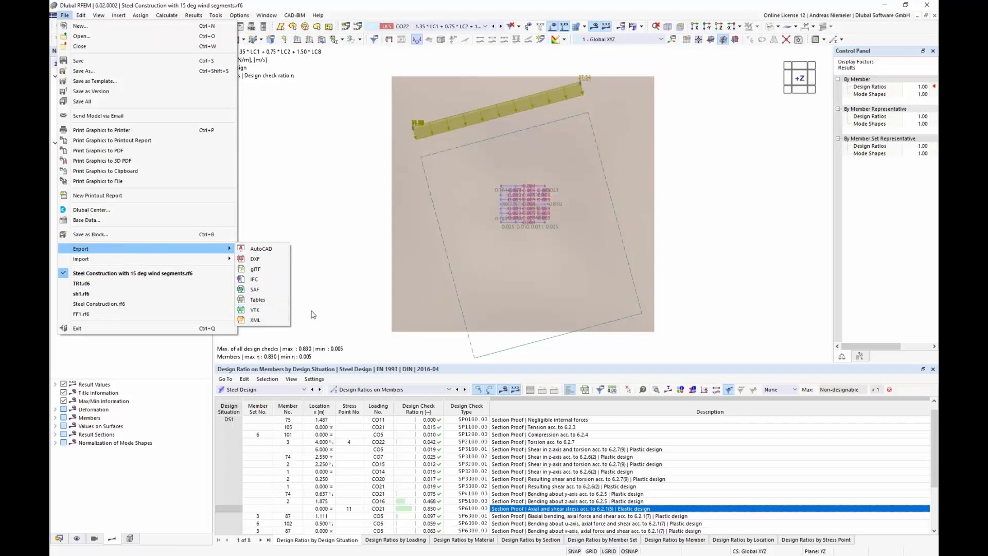
left_click(340, 309)
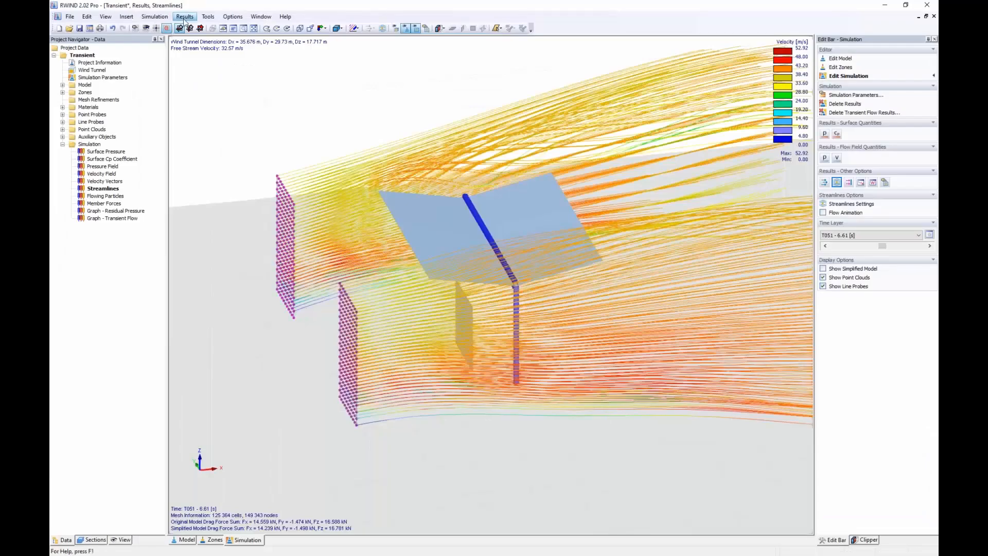
left_click(184, 17)
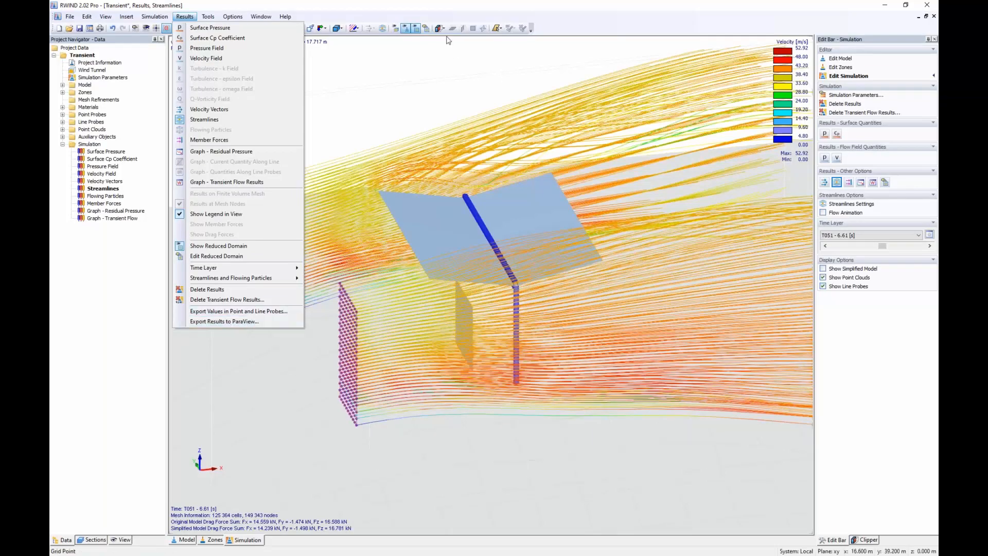
left_click(426, 50)
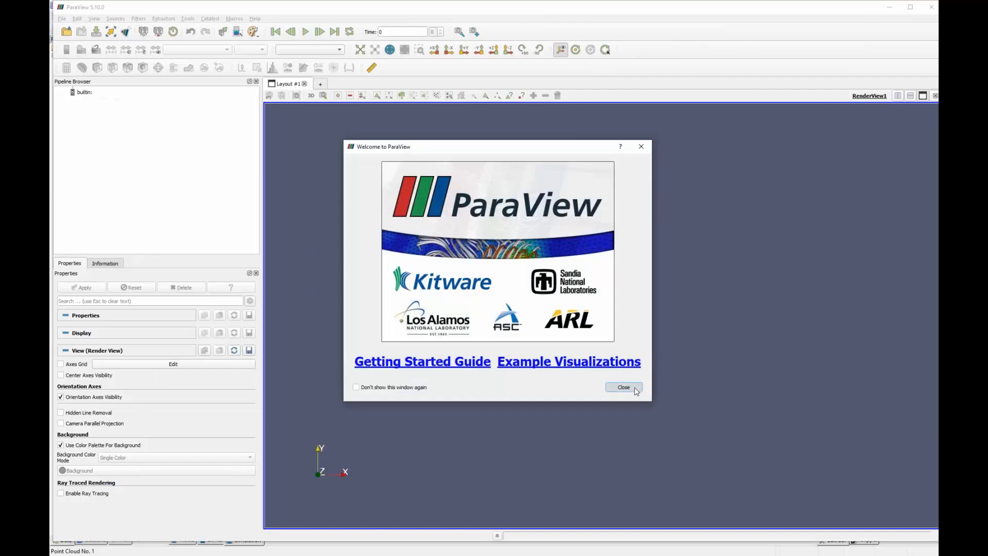
Step: In ParaView, dismiss the welcome window, load Transient v3.pvd from the Rwind2 Webinar folder on the Desktop and display it
left_click(632, 387)
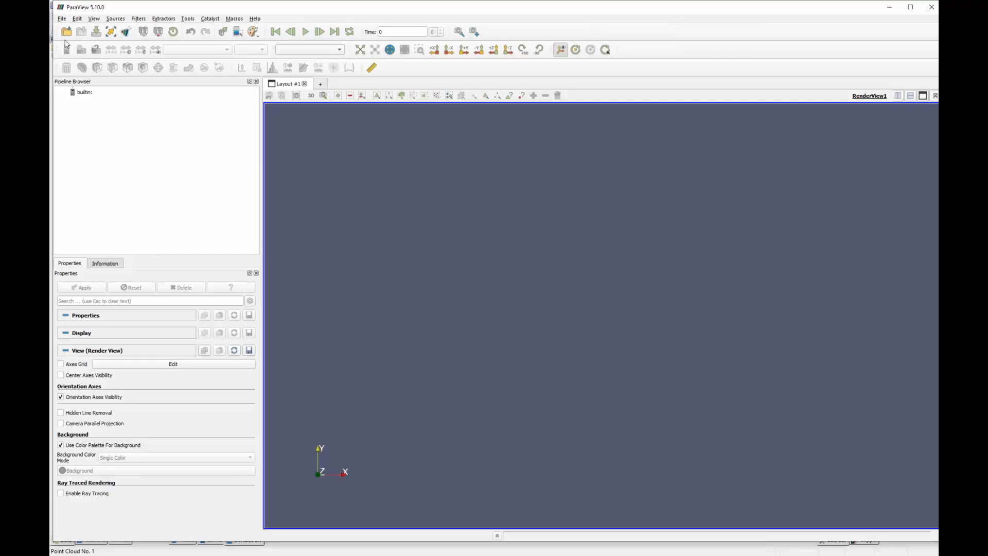
left_click(62, 19)
left_click(77, 28)
left_click(383, 250)
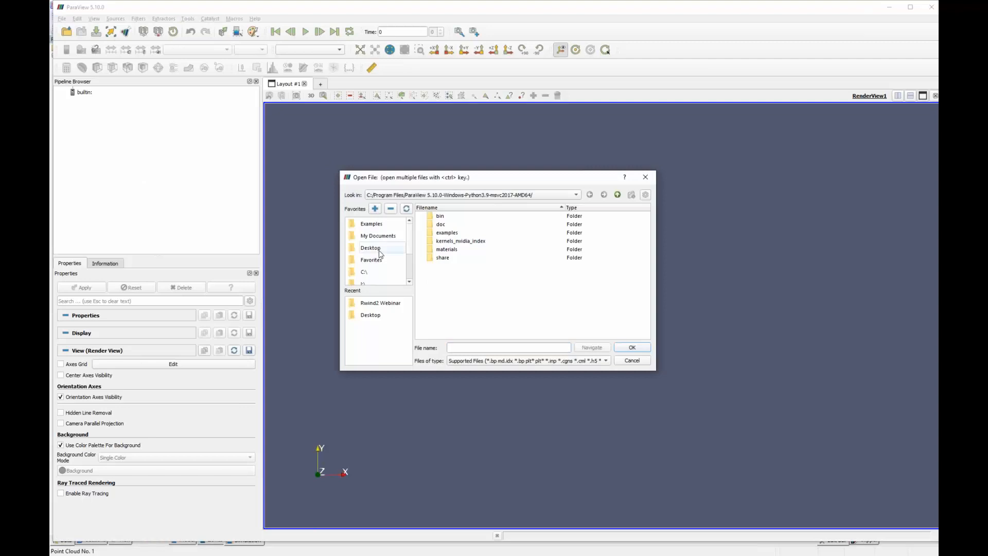
double_click(469, 249)
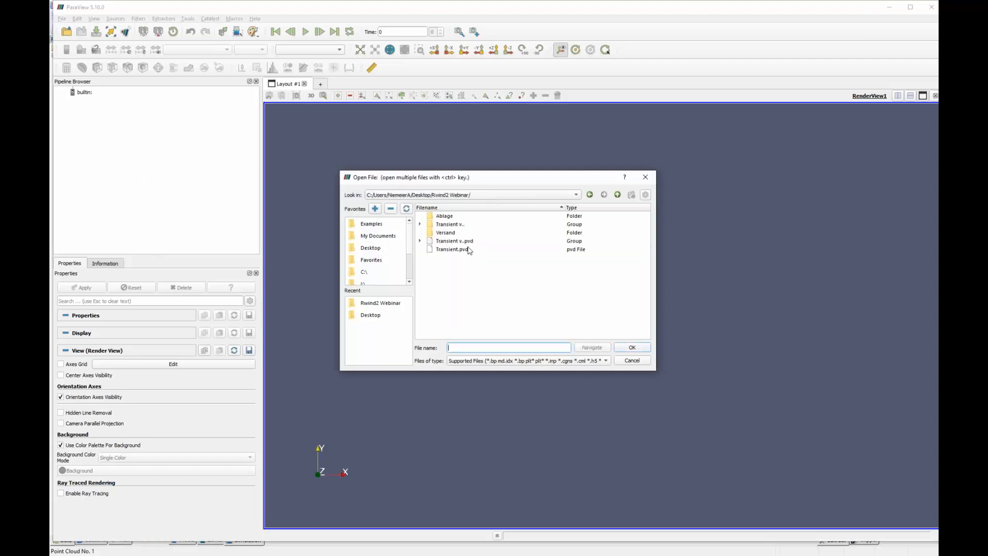
left_click(421, 241)
left_click(464, 258)
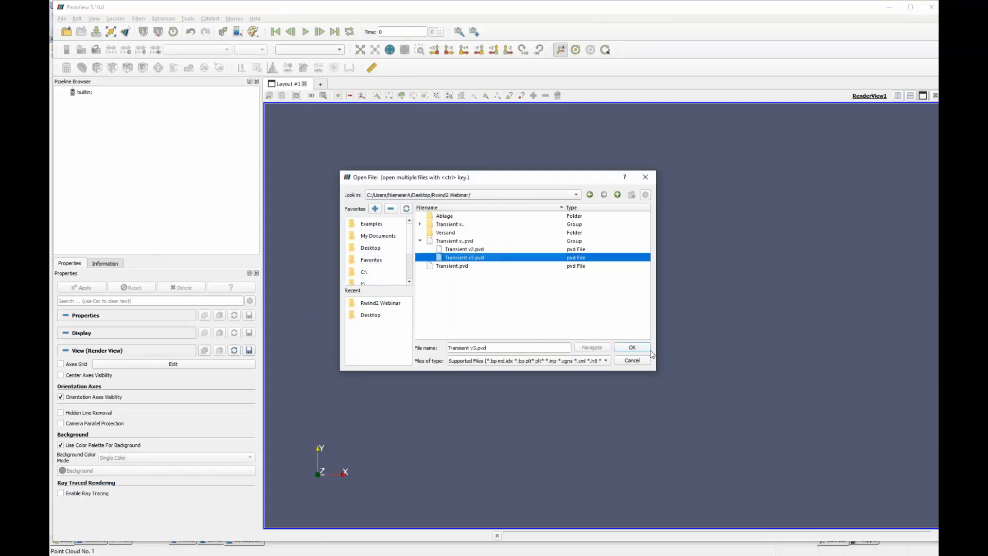
left_click(632, 348)
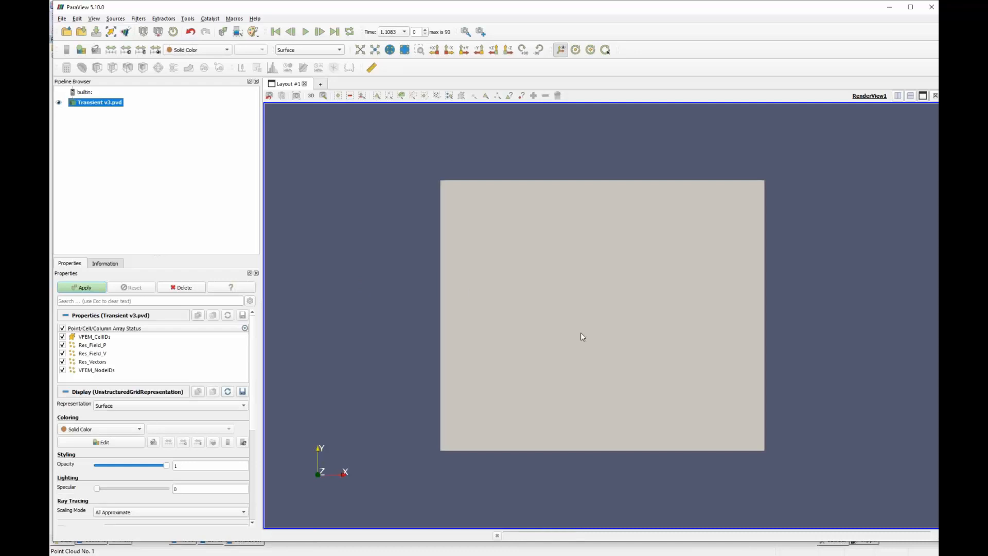
left_click_drag(591, 252, 596, 283)
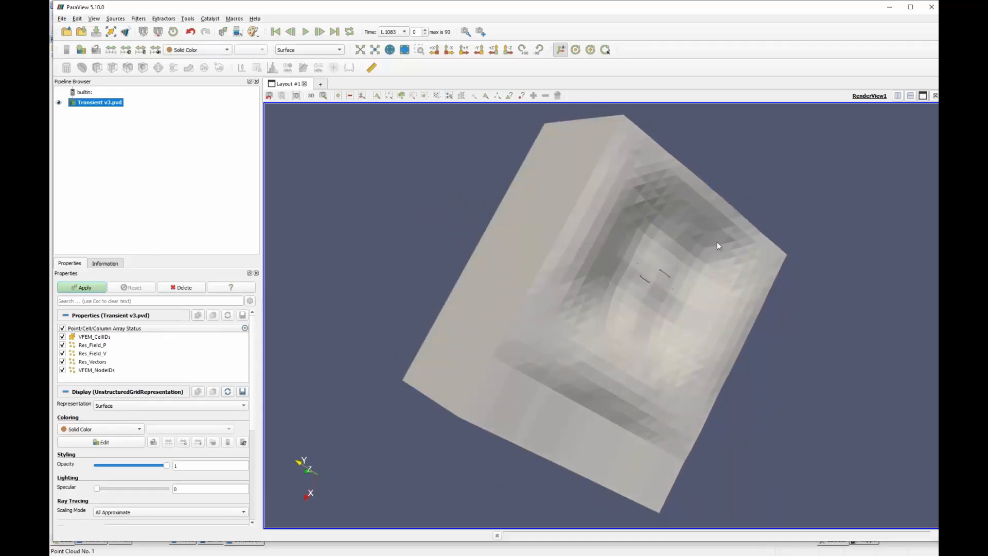
Step: Color the Transient v3.pvd surface by the Res_Field_P pressure field
left_click_drag(717, 245, 583, 477)
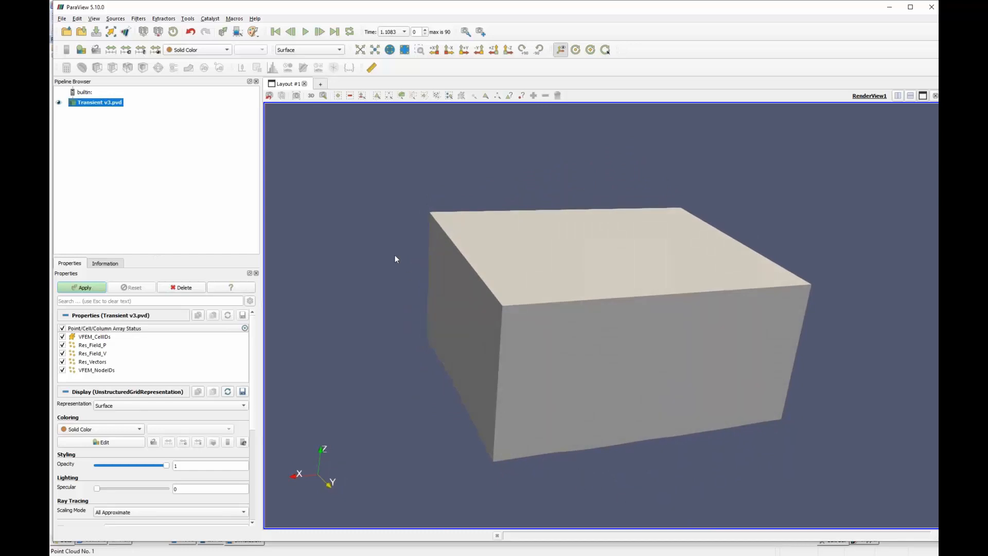
left_click(396, 33)
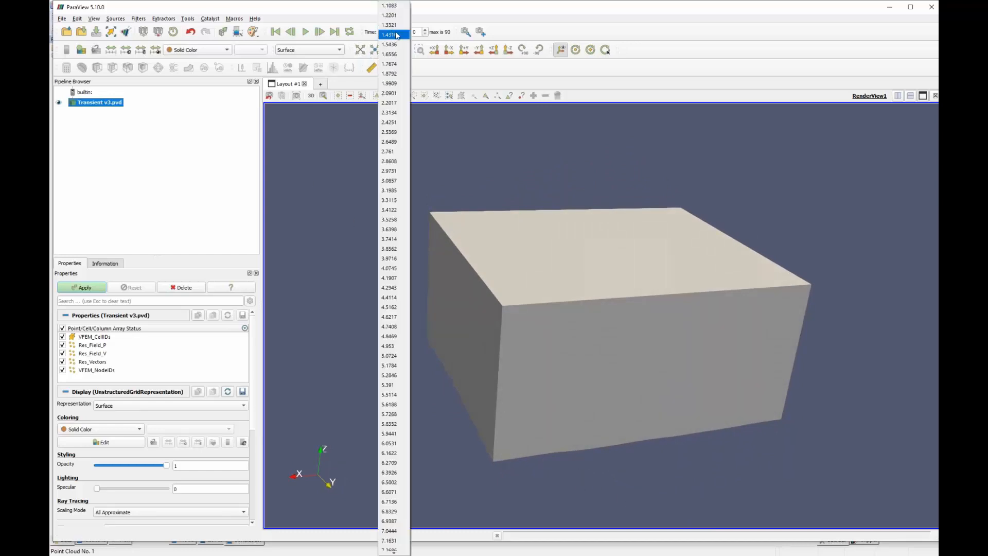
left_click(480, 21)
left_click(209, 49)
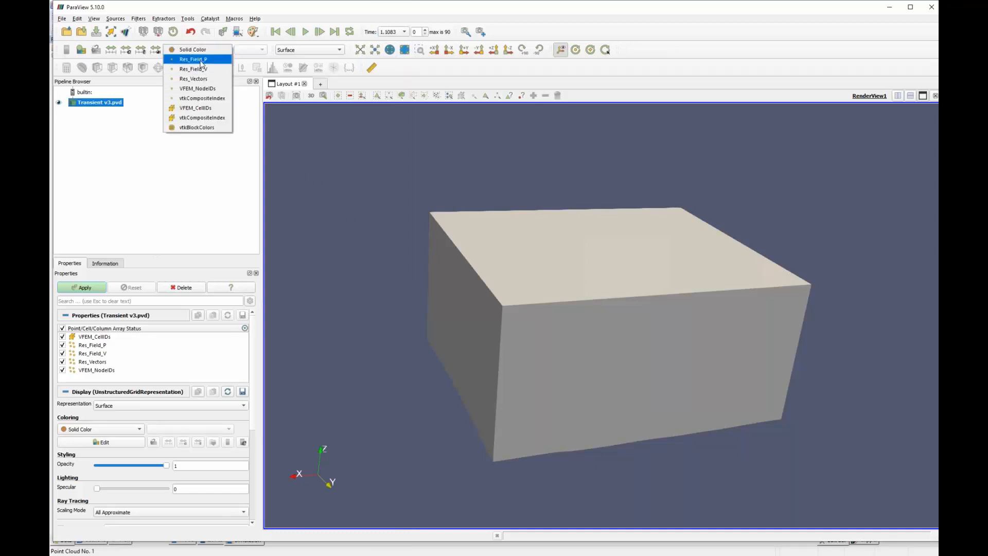
left_click(201, 60)
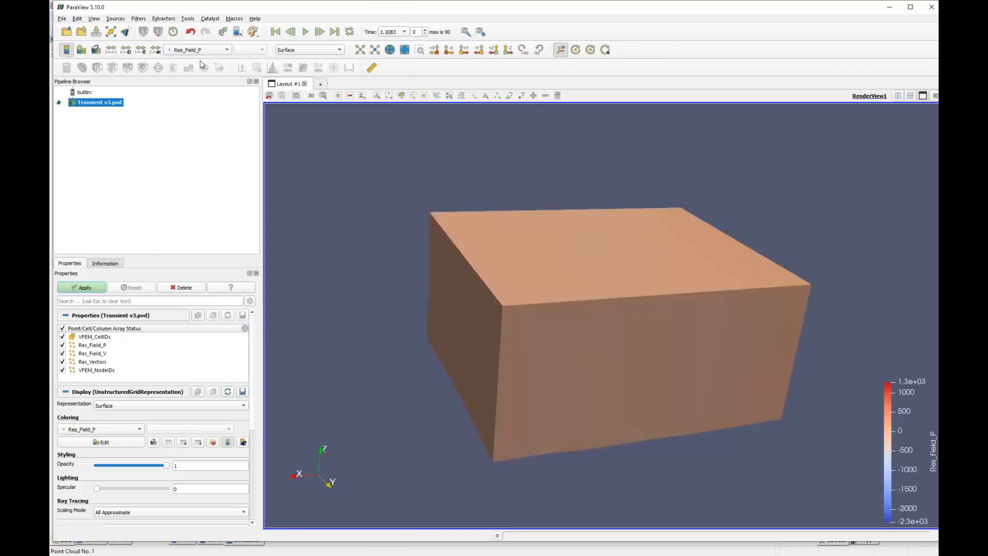
Step: Change the representation of the pressure-colored dataset from Surface to Points
left_click(296, 51)
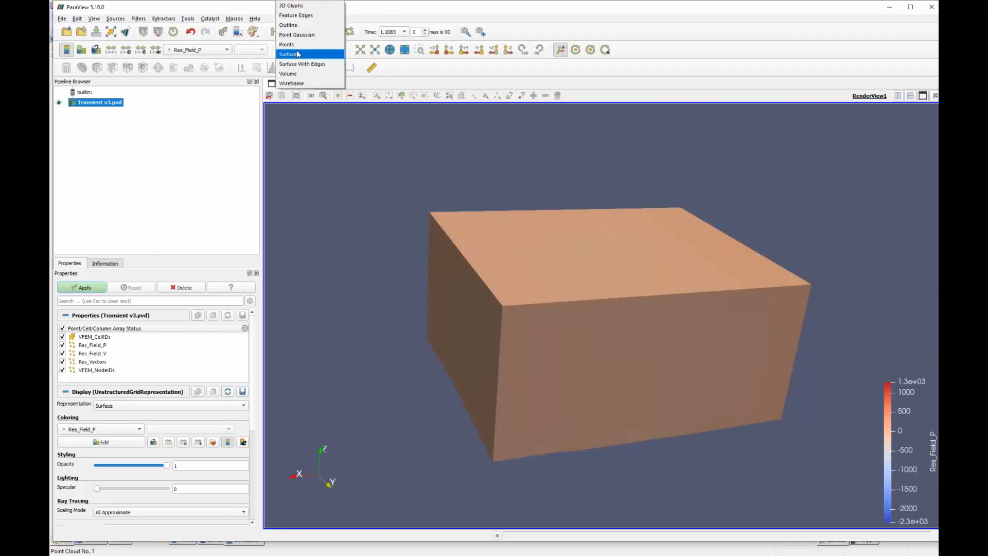
left_click(297, 45)
left_click(297, 51)
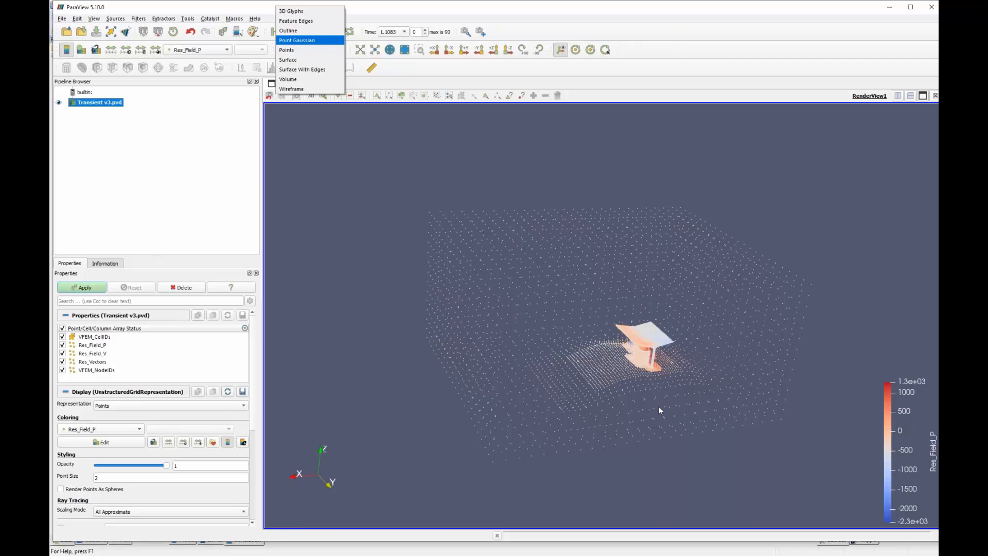
left_click(743, 52)
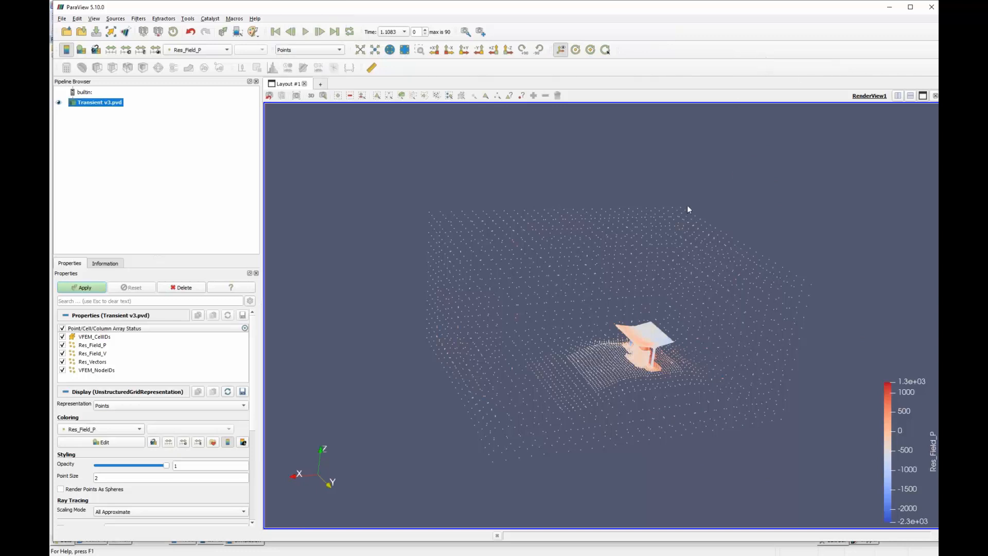
Step: Add a second layout with a SpreadSheet View listing the point data of Transient v3.pvd, and start another new layout
left_click(320, 84)
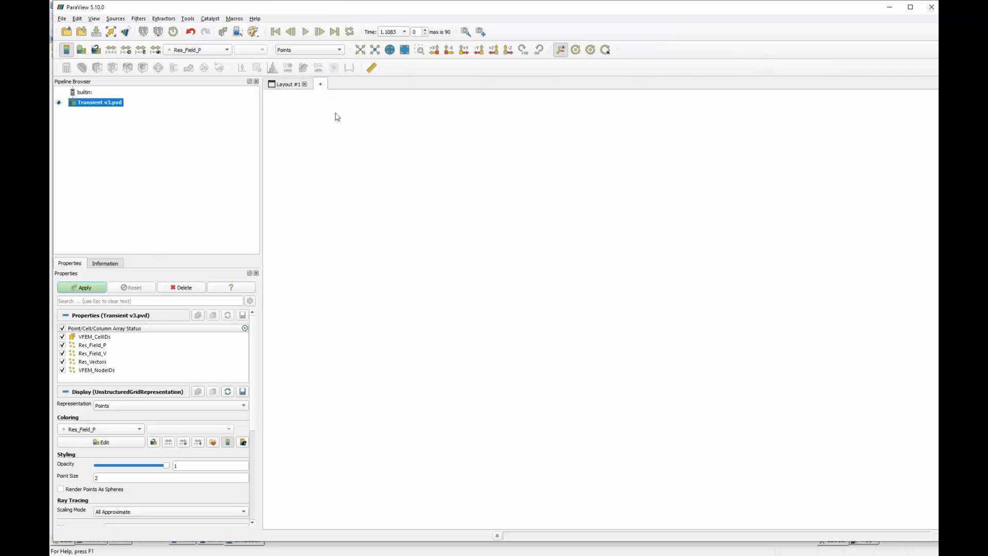
left_click(617, 406)
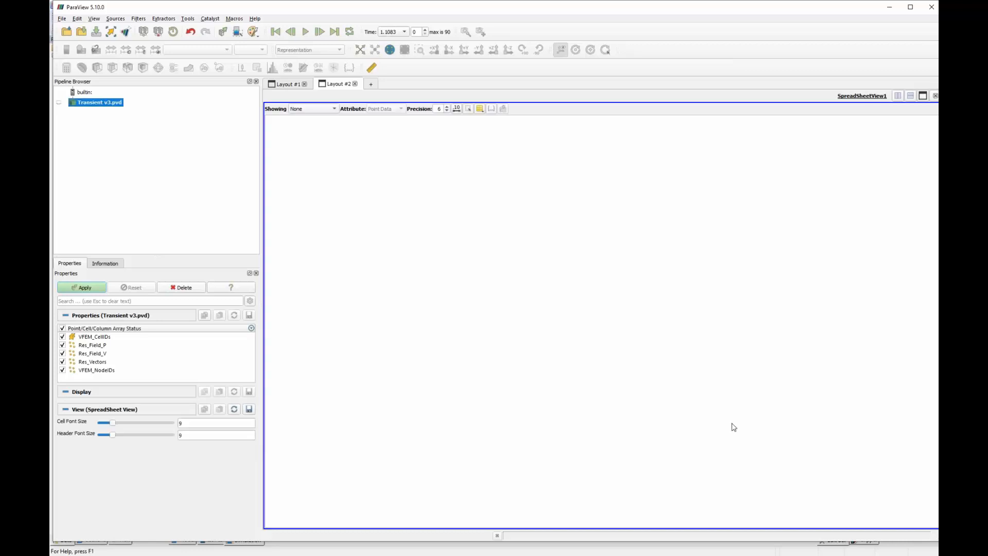
left_click(319, 109)
left_click(319, 115)
scroll(613, 218, "up", 3)
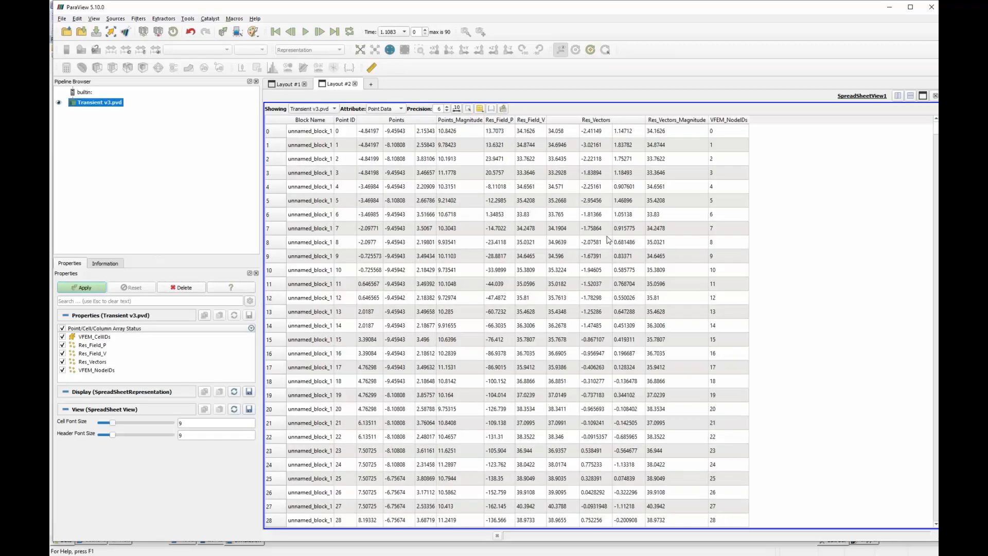
left_click(371, 84)
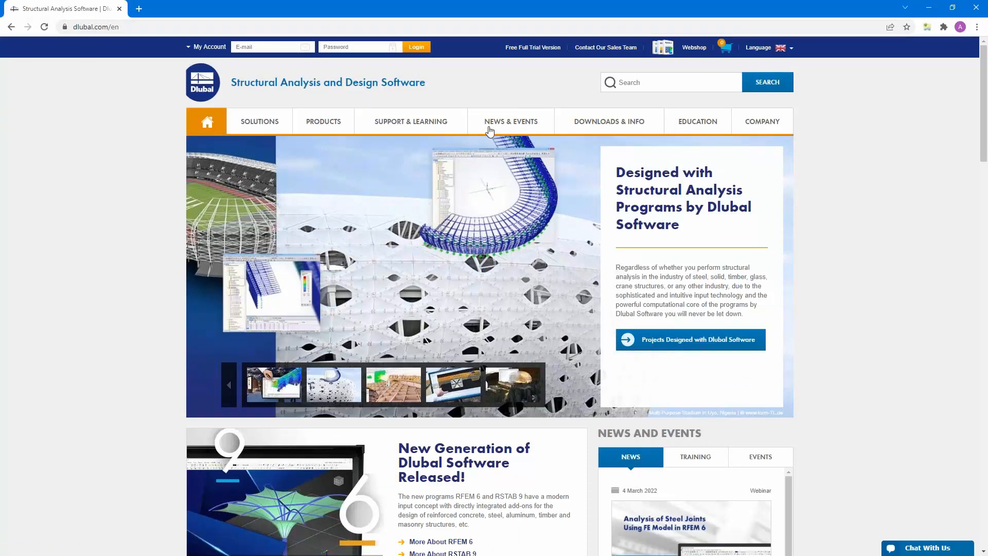
Step: On the Dlubal website in the browser, open the Free Full Trial Version page and review the trial downloads offered
left_click(532, 47)
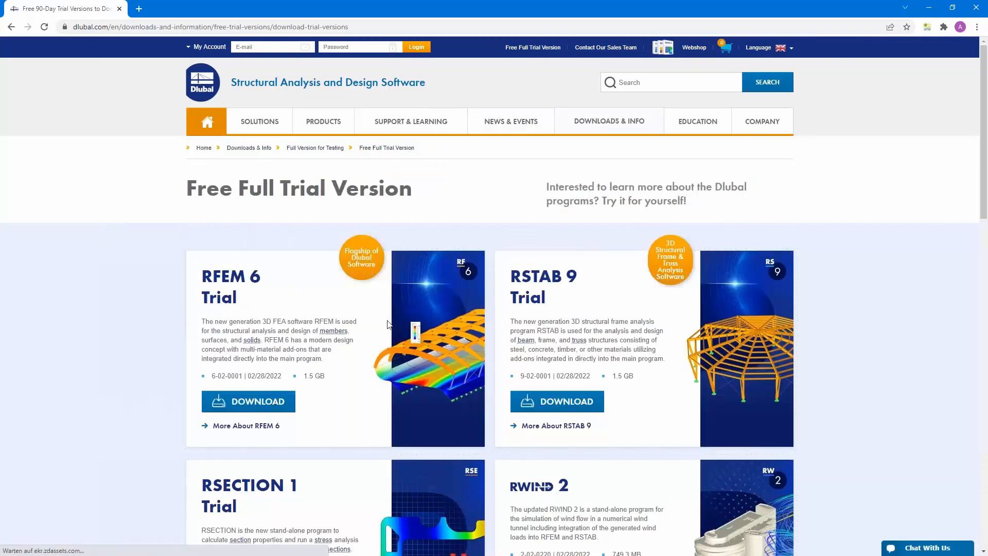
scroll(366, 400, "down", 4)
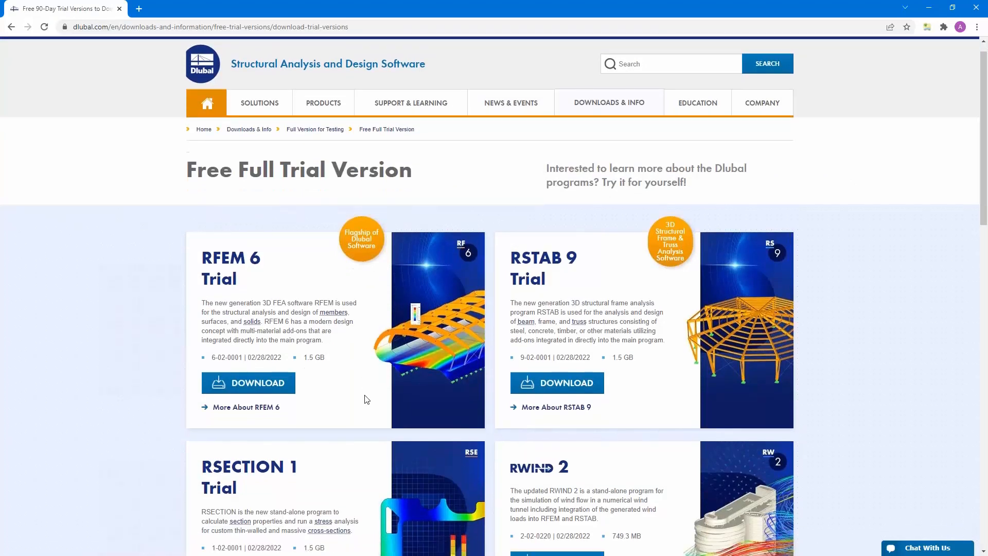
scroll(566, 321, "up", 2)
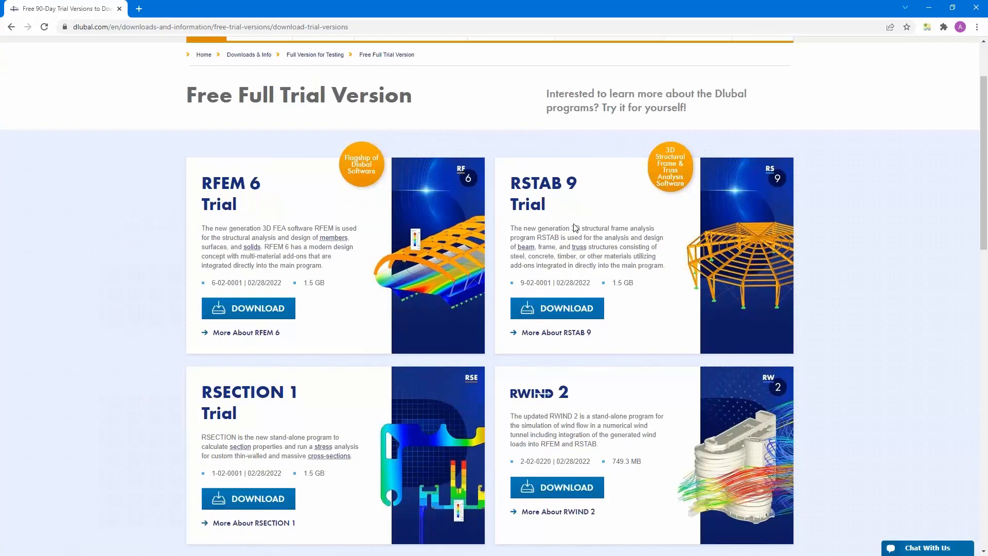
scroll(355, 247, "up", 1)
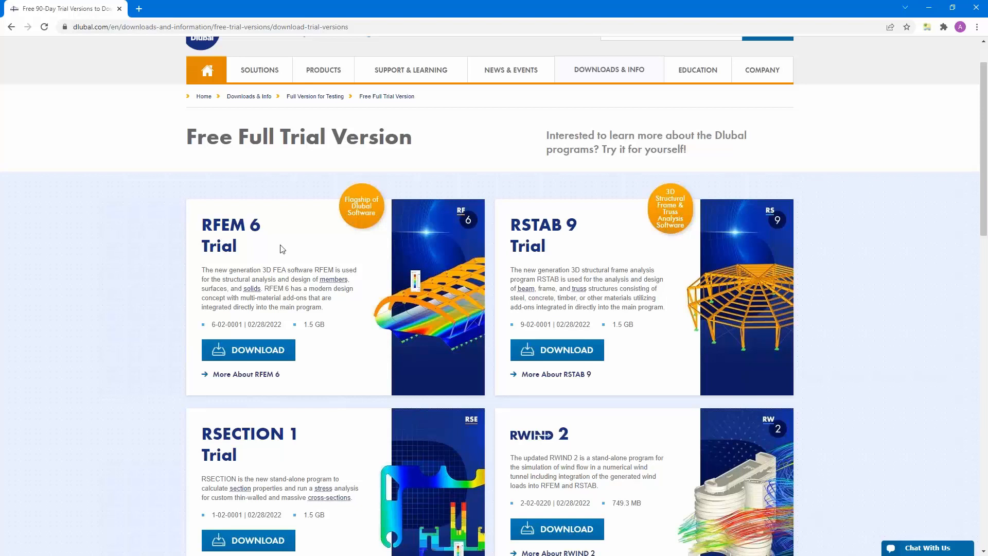
scroll(282, 249, "up", 1)
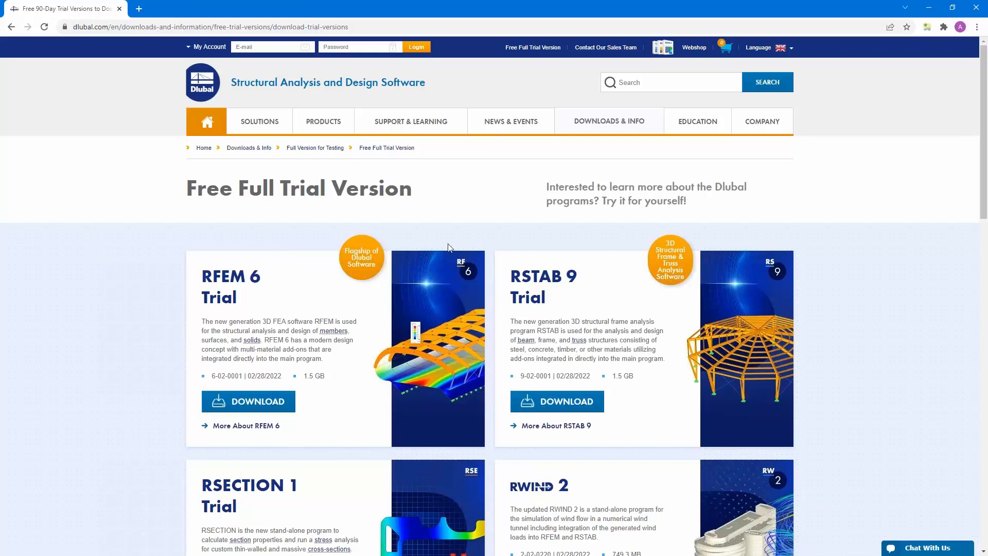
Step: Go to the Webinars overview, look through the listed webinars and open Wind Load Generation Based on CFD in RWIND 2
mouse_move(511, 122)
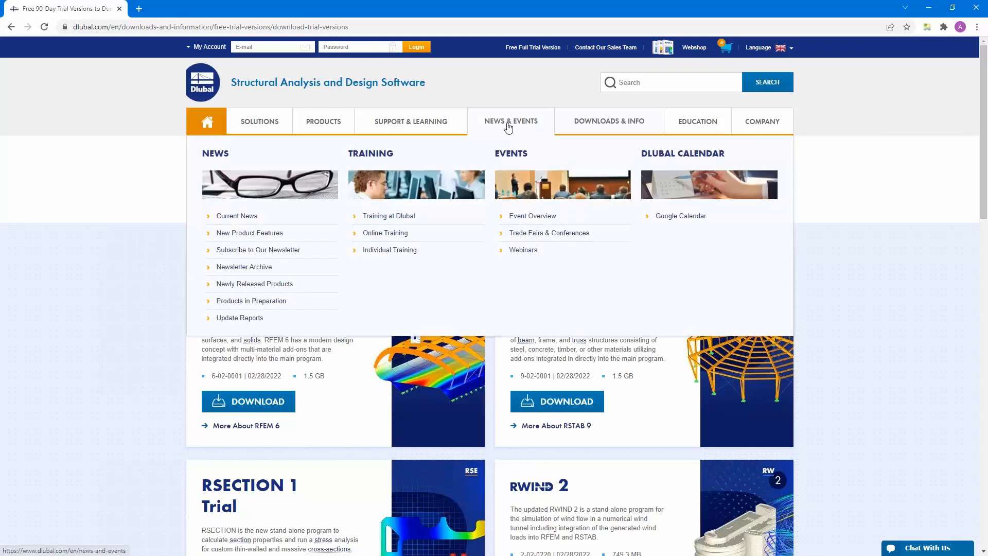
left_click(525, 251)
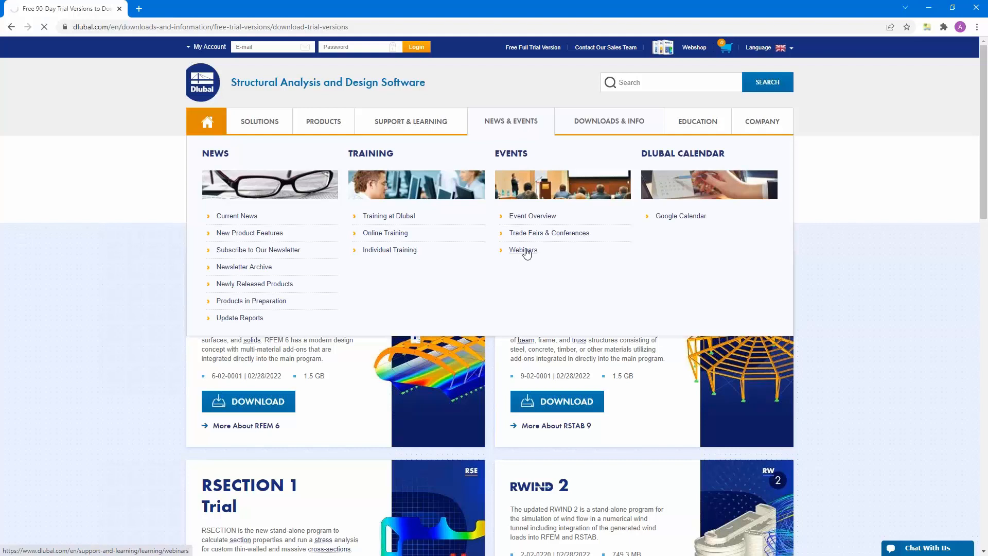
scroll(526, 253, "down", 5)
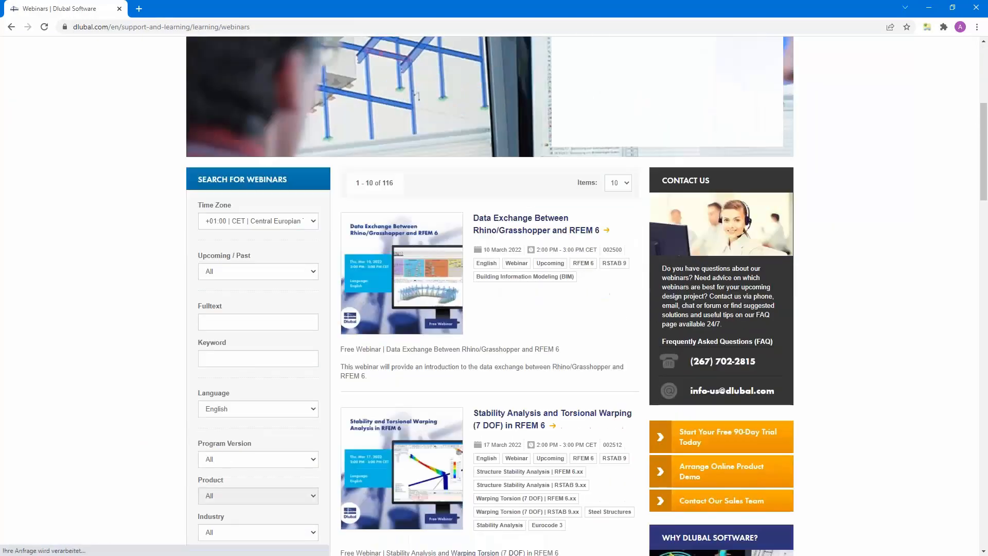
scroll(527, 251, "down", 4)
scroll(528, 230, "up", 3)
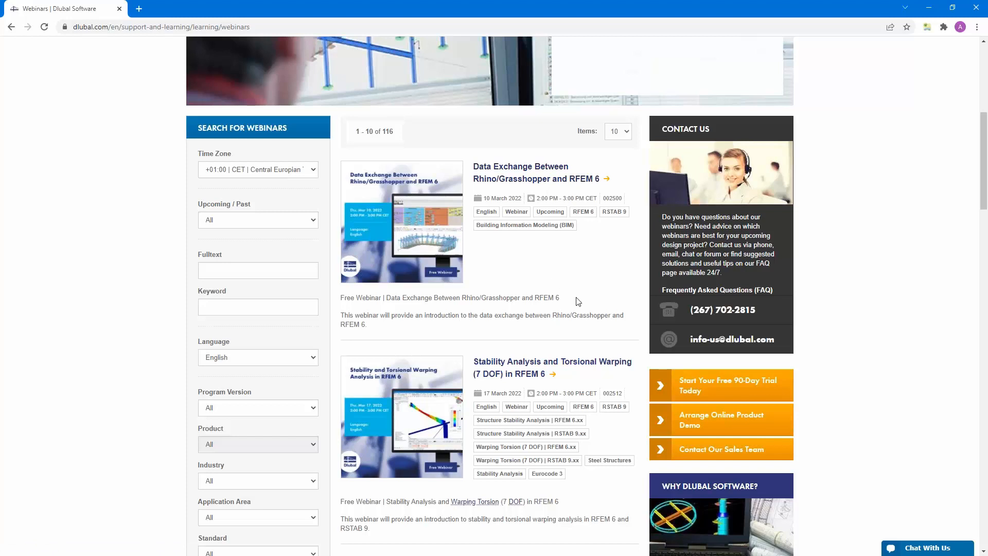
scroll(576, 298, "down", 2)
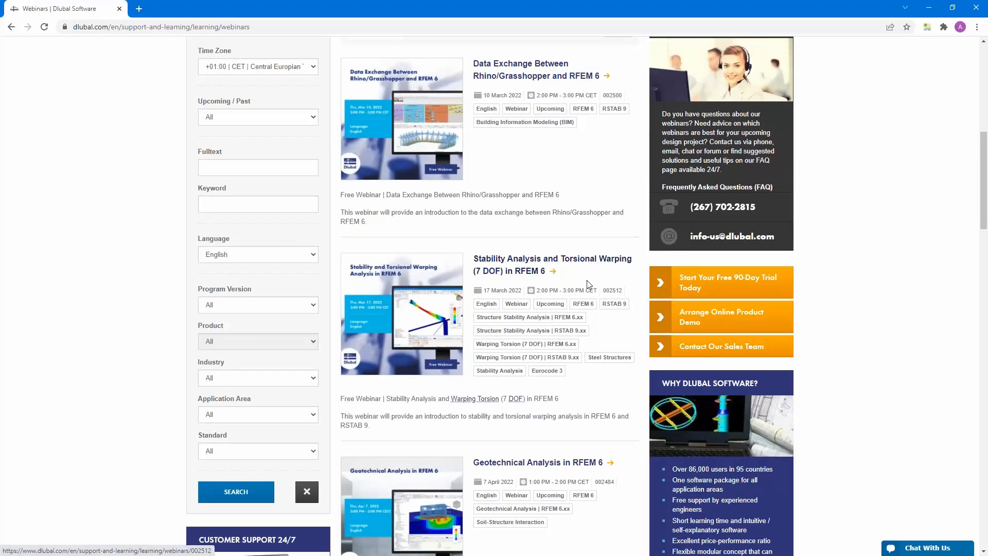
scroll(587, 282, "down", 4)
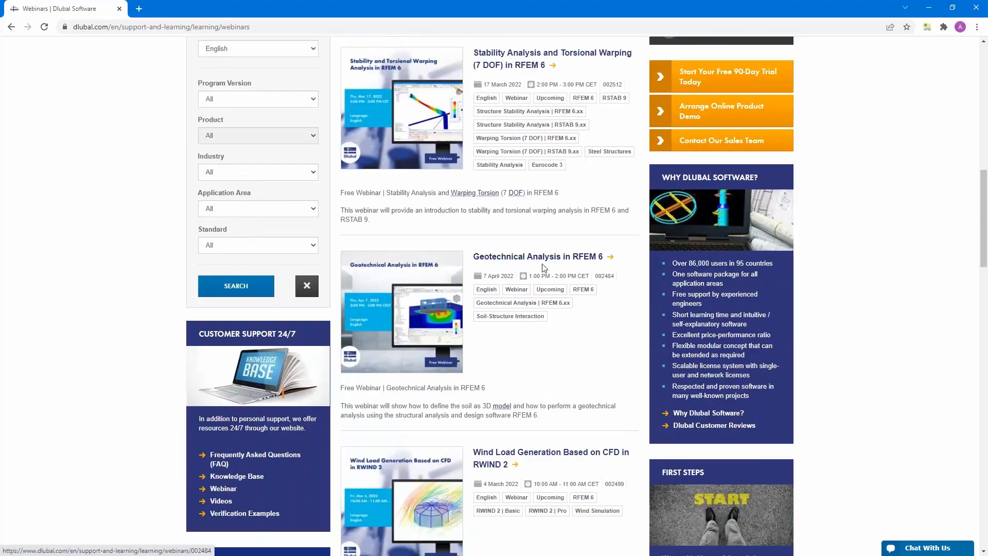
scroll(515, 278, "down", 3)
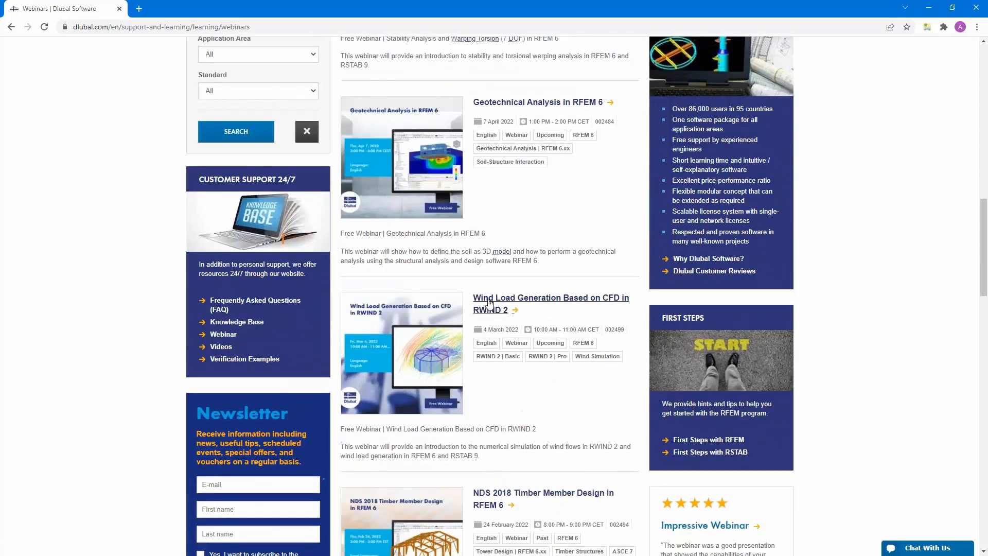
left_click(500, 302)
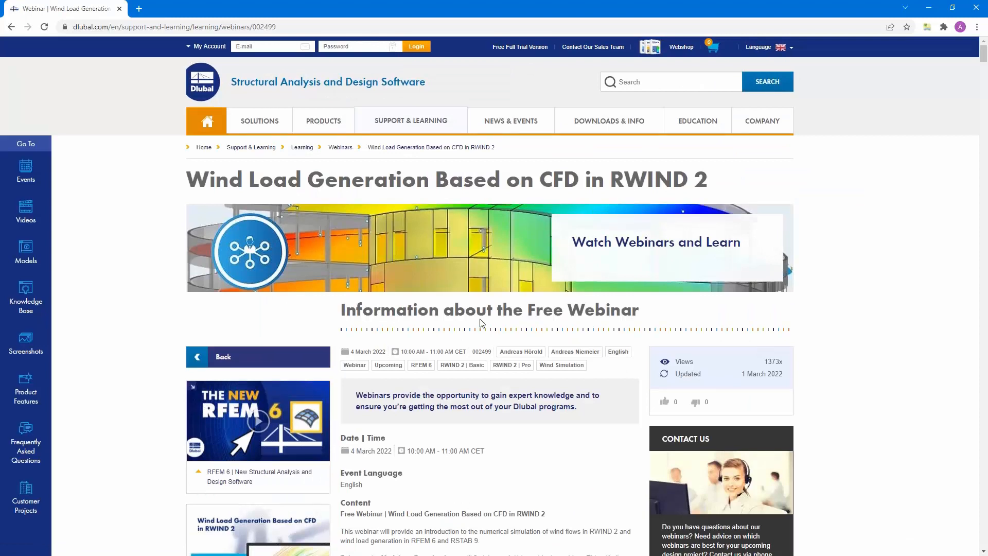
Step: Examine the webinar page's content, recommended events and Models to Download section, including the canopy model, and return to the page's beginning
scroll(482, 322, "down", 2)
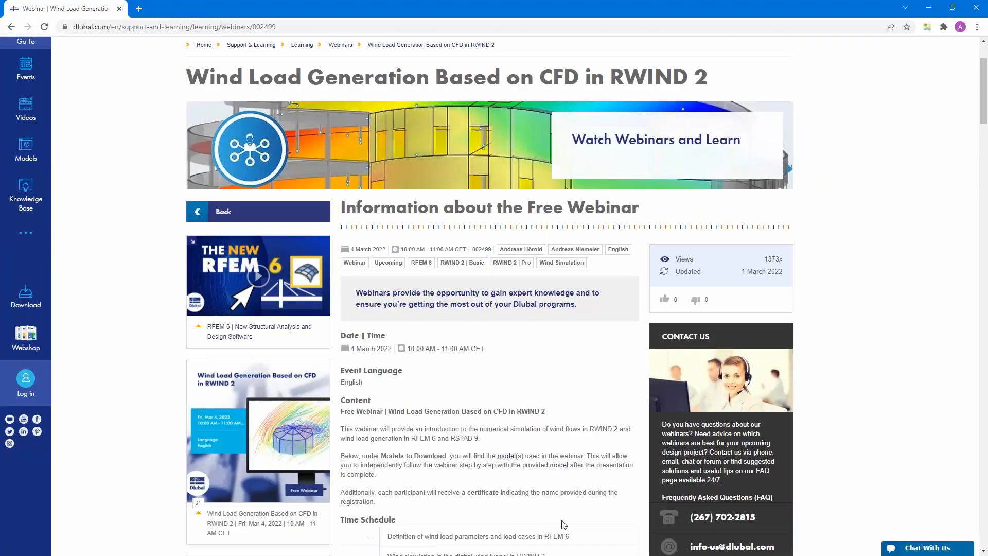
scroll(468, 410, "down", 5)
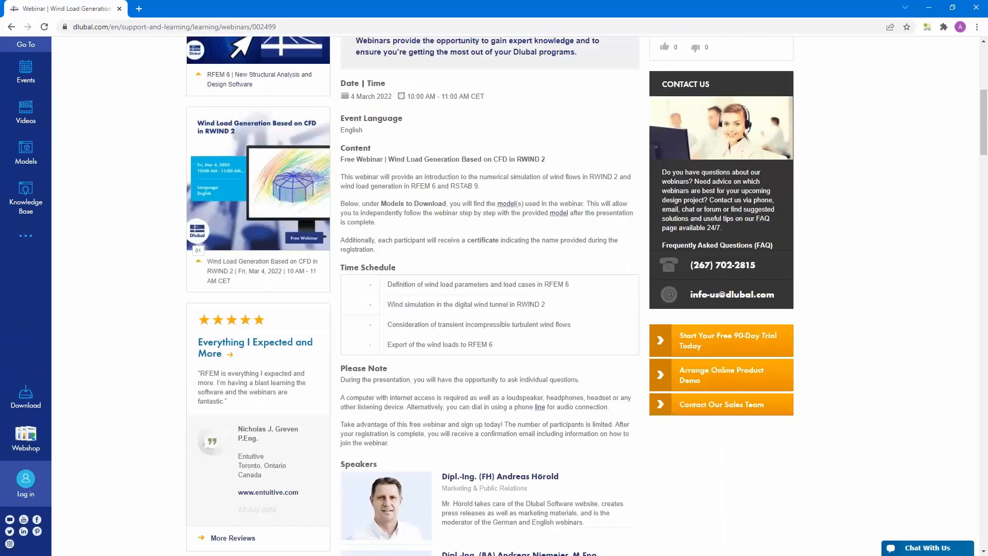
scroll(828, 418, "down", 15)
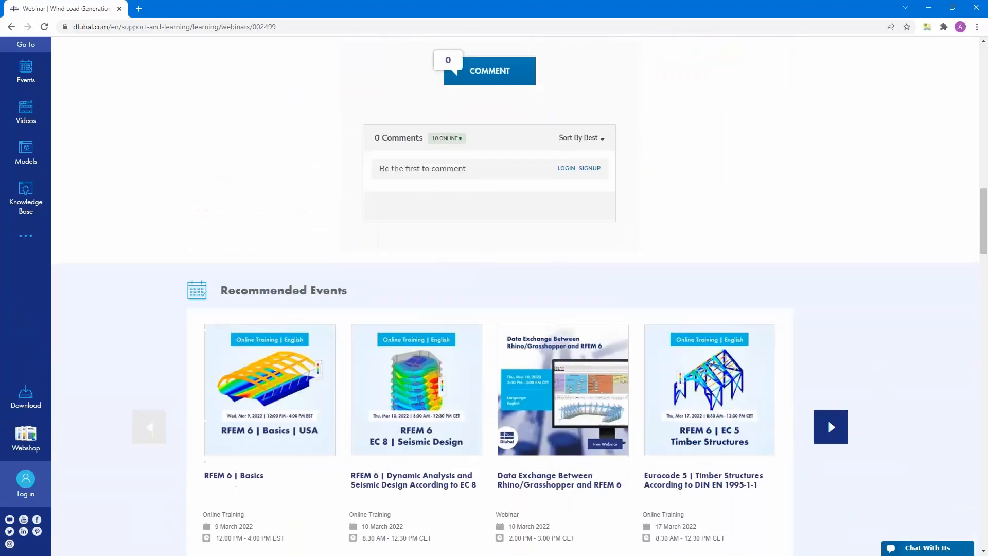
scroll(828, 418, "down", 8)
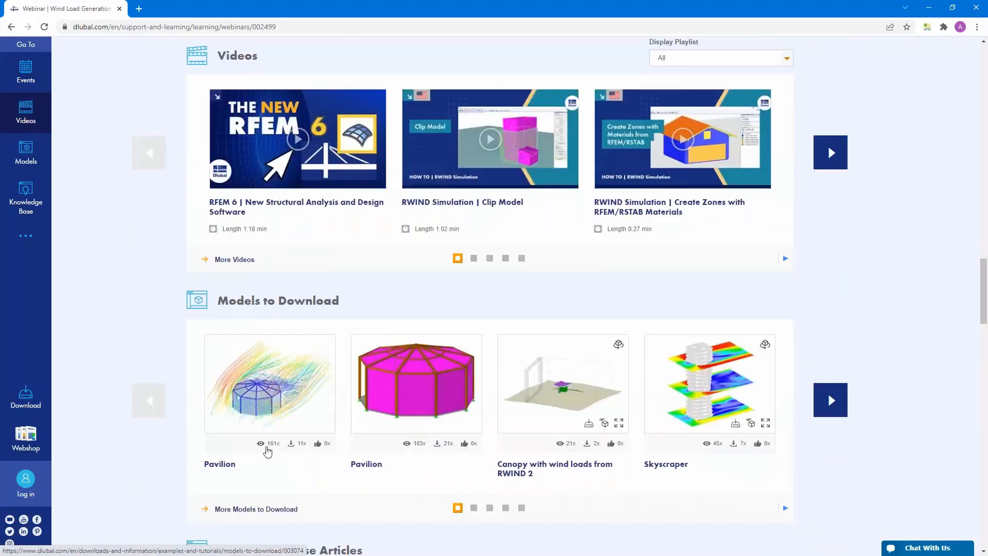
scroll(260, 447, "down", 2)
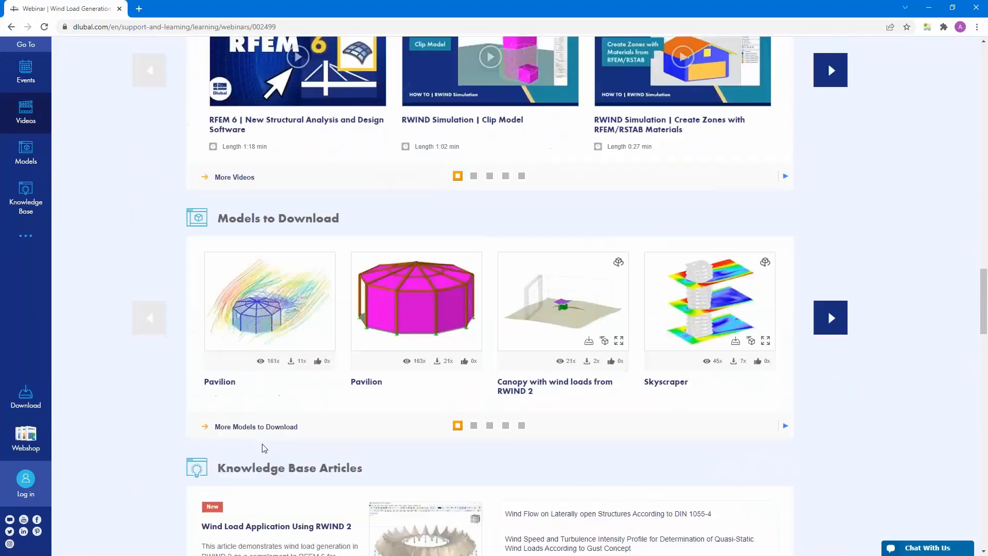
scroll(316, 426, "up", 4)
scroll(463, 427, "down", 2)
scroll(465, 428, "down", 2)
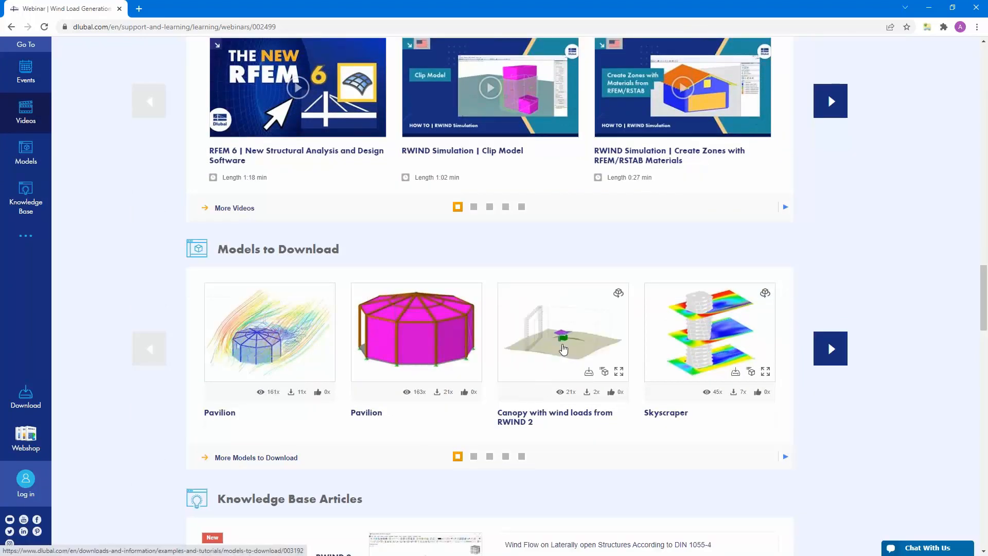
scroll(551, 350, "up", 3)
scroll(552, 340, "up", 20)
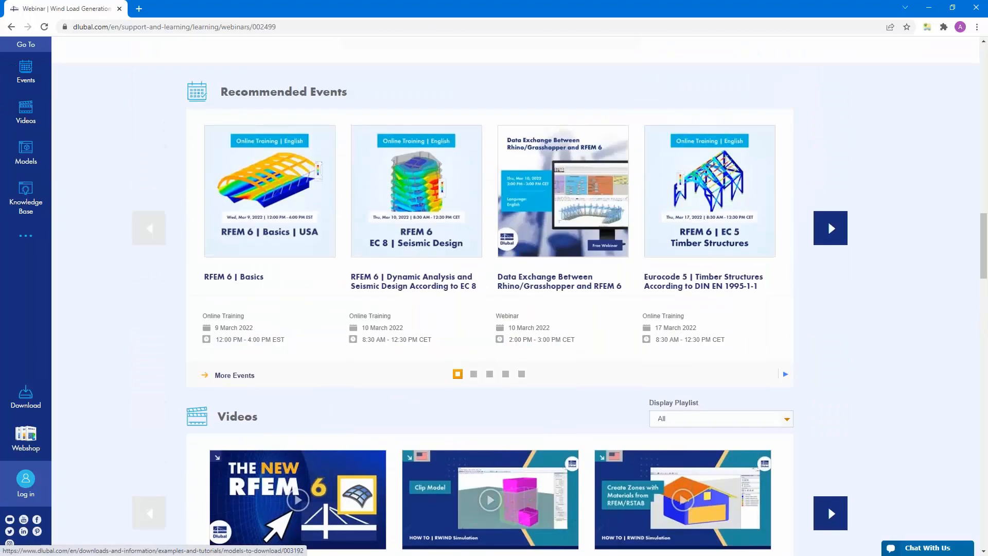
scroll(546, 332, "up", 5)
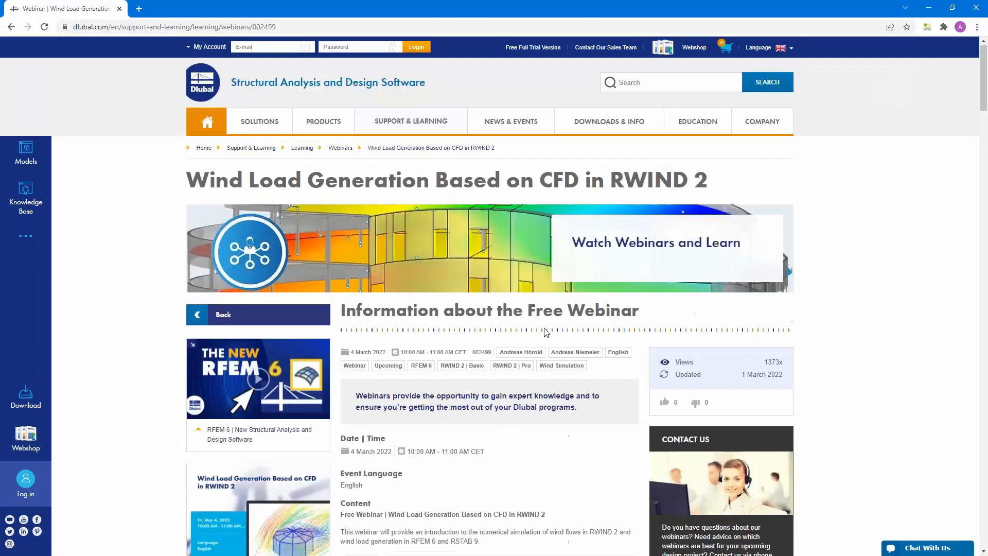